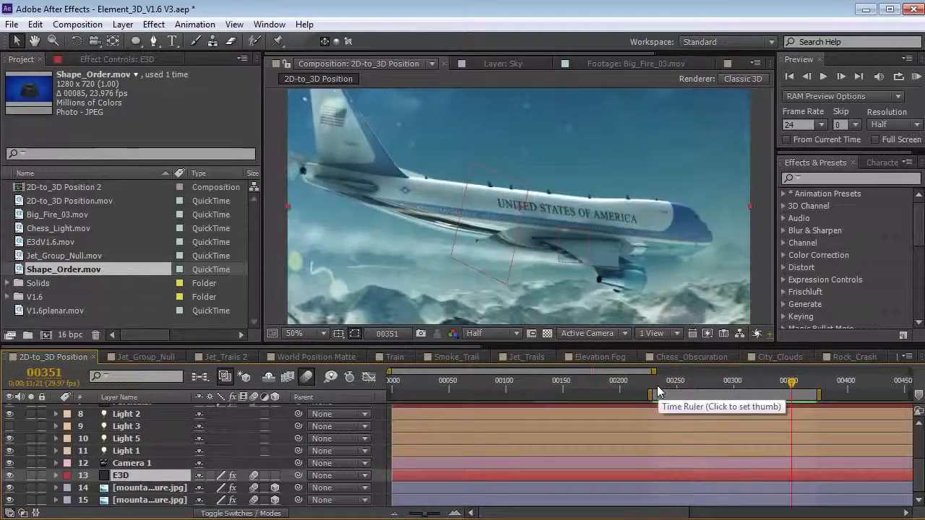
# - Solo the E3D plane layer and both Particular smoke layers, scrubbing to review
pyautogui.click(655, 386)
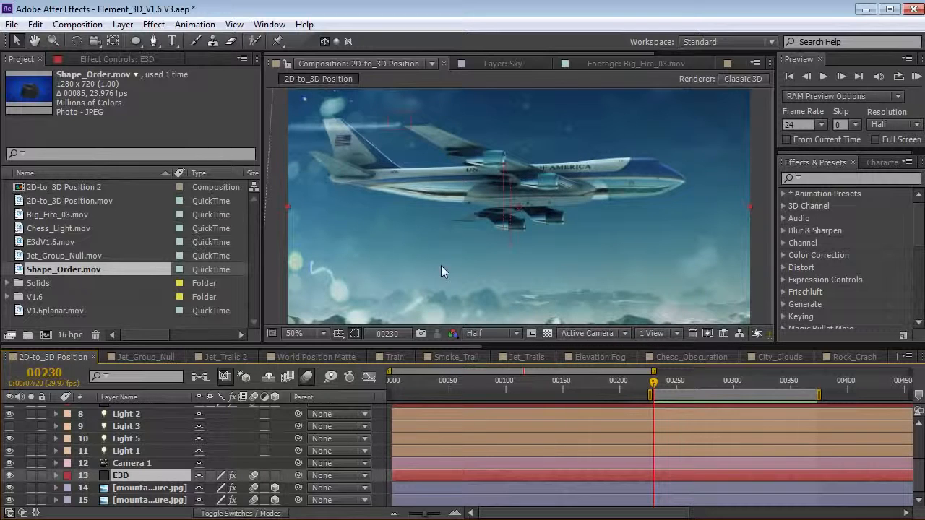
pyautogui.moveTo(674, 383)
pyautogui.mouseDown()
pyautogui.moveTo(734, 383)
pyautogui.moveTo(669, 385)
pyautogui.mouseUp()
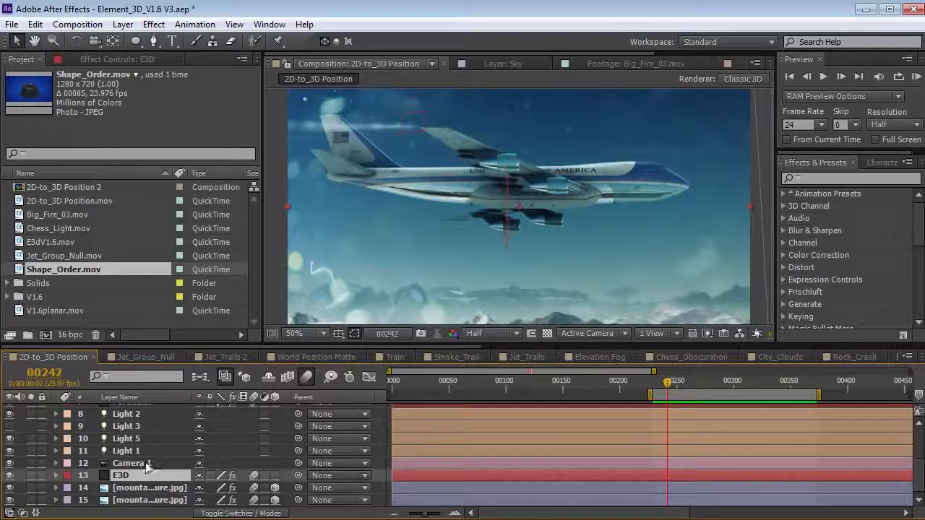
pyautogui.click(30, 476)
pyautogui.moveTo(668, 388); pyautogui.dragTo(714, 394)
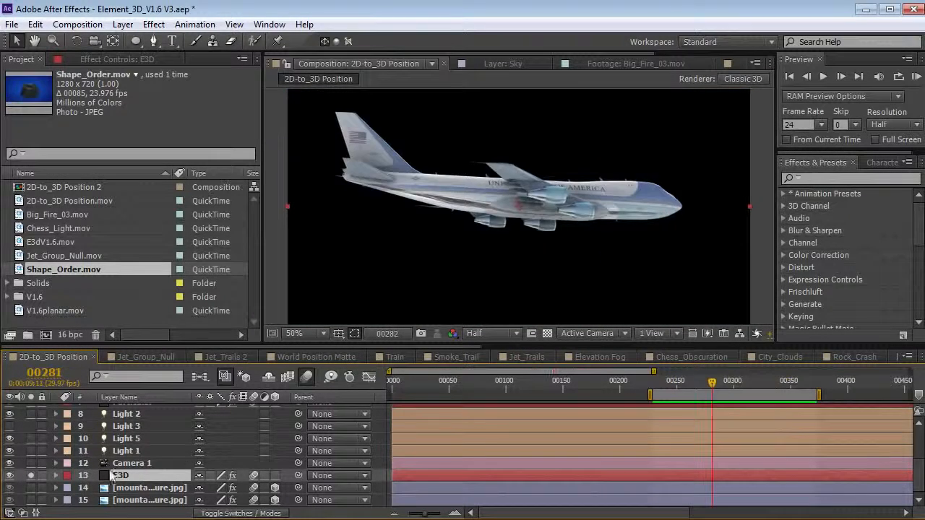
pyautogui.scroll(3, 142, 468)
pyautogui.click(134, 475)
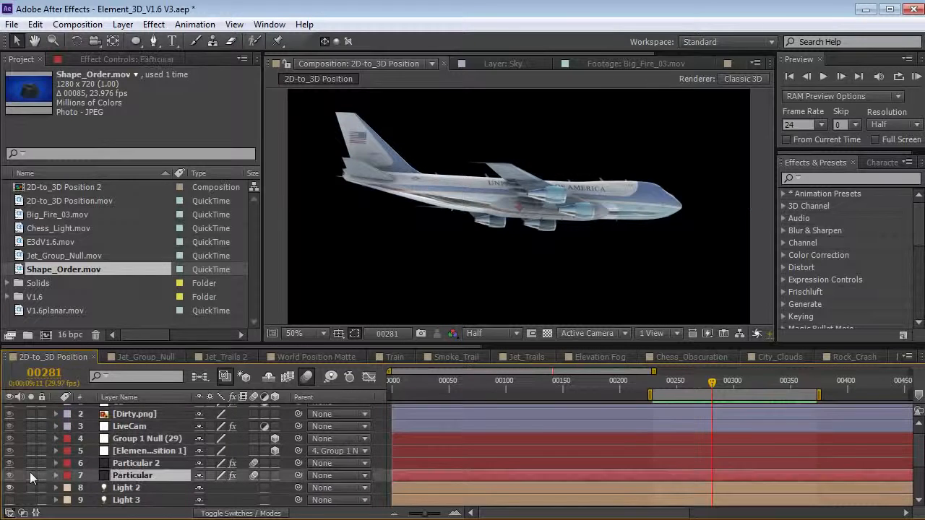
pyautogui.moveTo(30, 477); pyautogui.dragTo(30, 464)
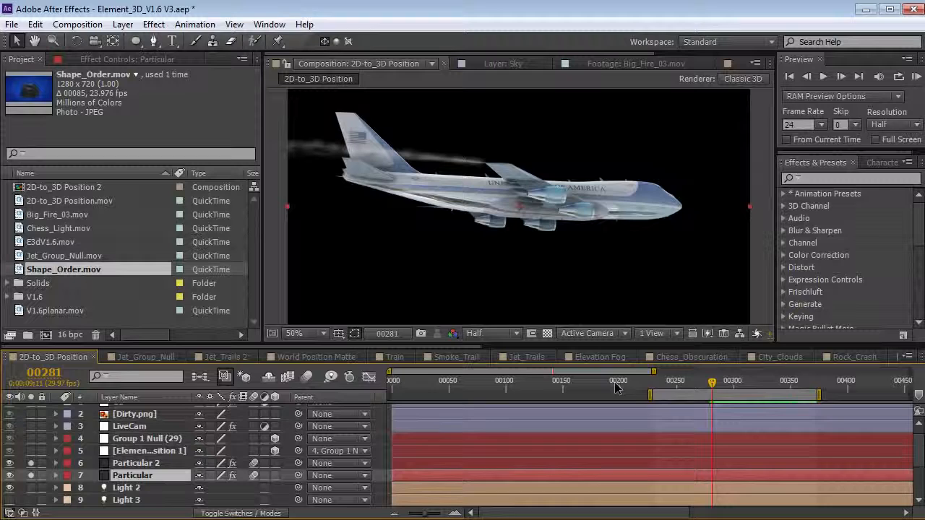
# - Turn off motion blur and scrub forward from frame 00256 to watch the smoke trail
pyautogui.click(683, 382)
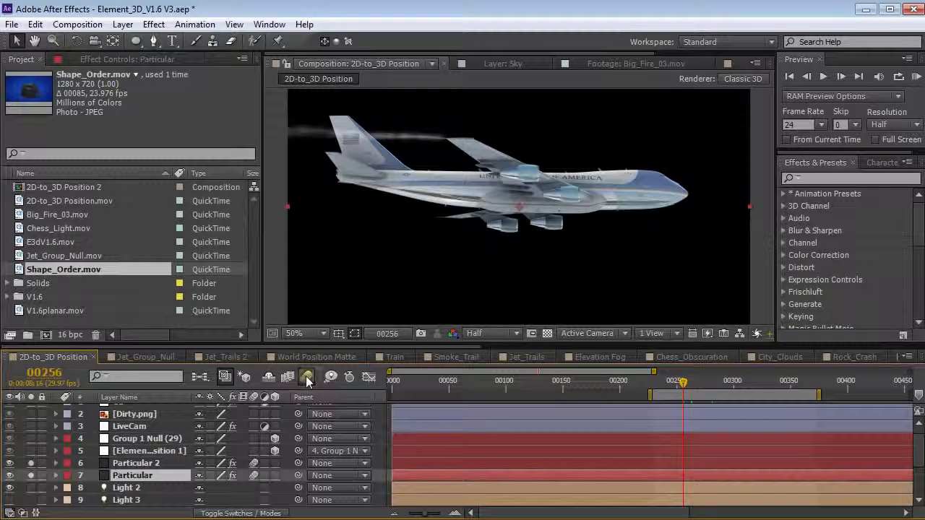
pyautogui.click(306, 377)
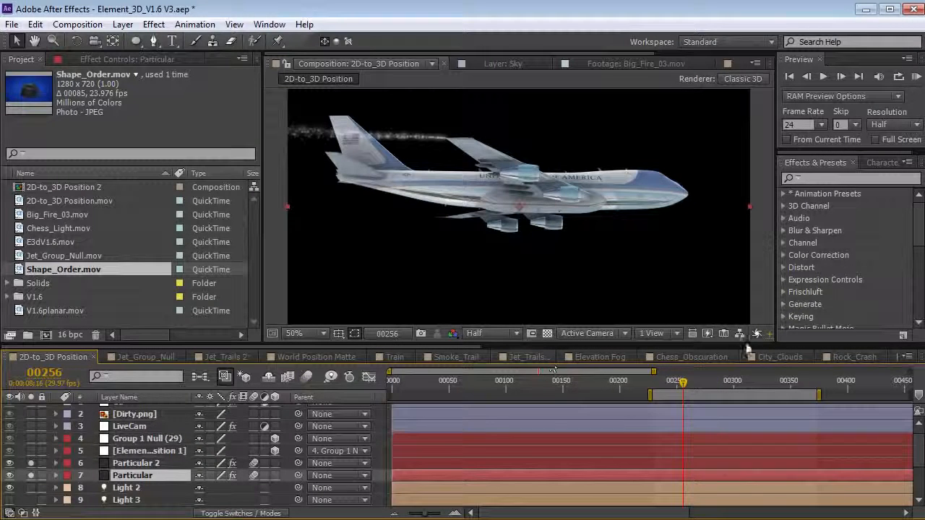
pyautogui.click(689, 387)
pyautogui.moveTo(688, 388); pyautogui.dragTo(788, 384)
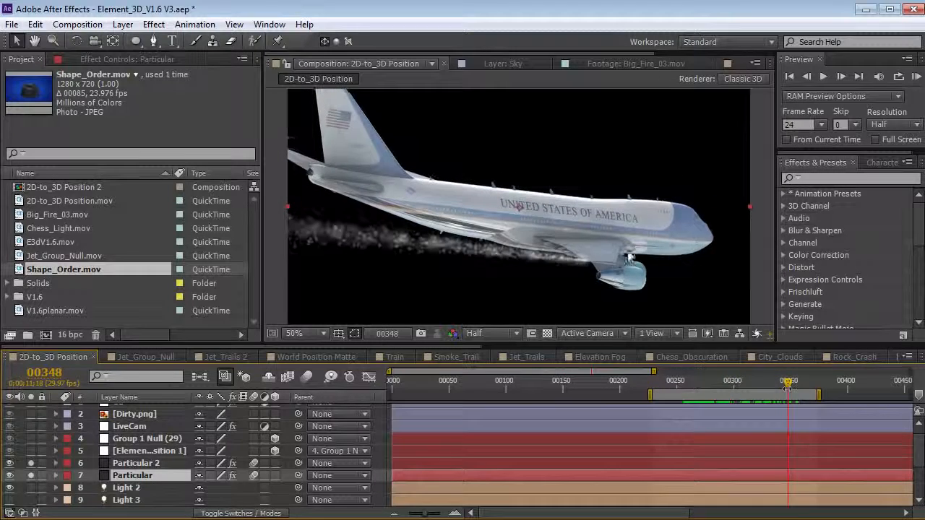
pyautogui.click(684, 385)
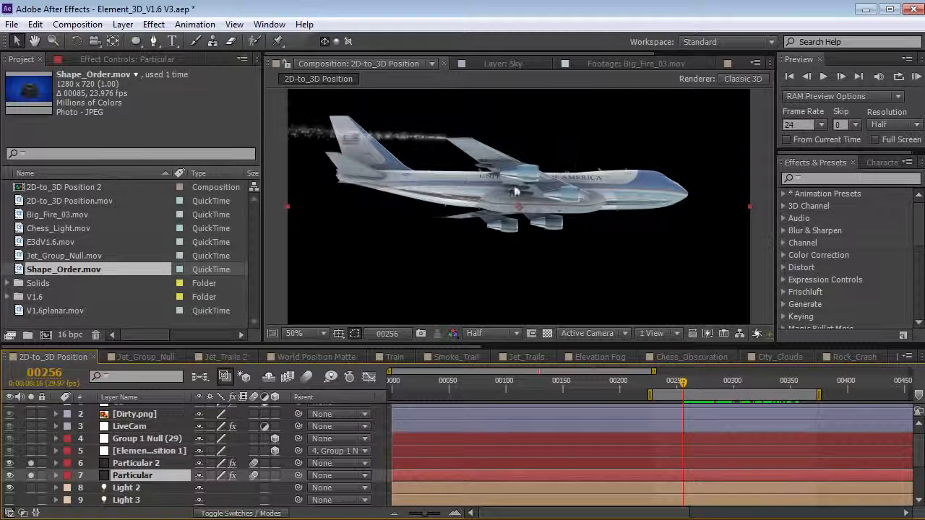
pyautogui.moveTo(685, 383); pyautogui.dragTo(778, 387)
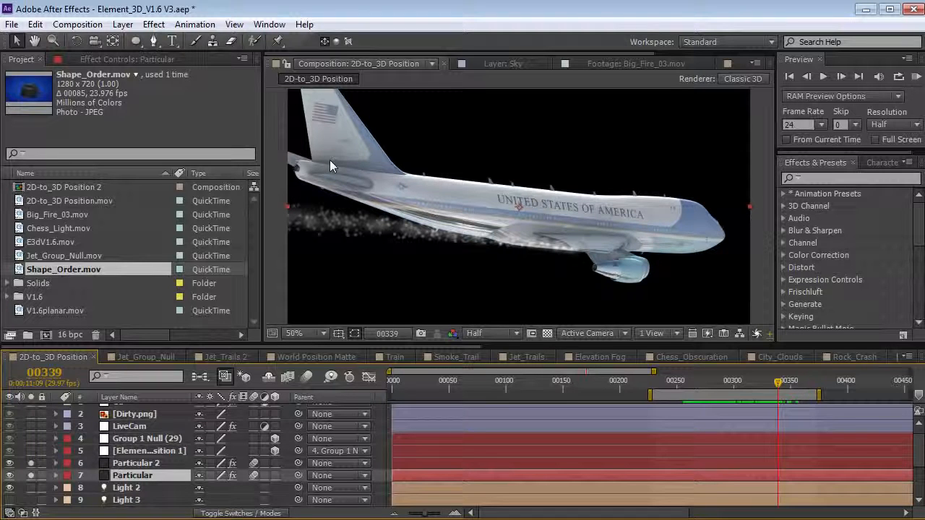
# - Orbit the camera to inspect the plane, then undo the orbit and select Element Position 1
pyautogui.press('c')
pyautogui.moveTo(417, 192)
pyautogui.mouseDown()
pyautogui.moveTo(440, 214)
pyautogui.moveTo(419, 207)
pyautogui.mouseUp()
pyautogui.click(592, 333)
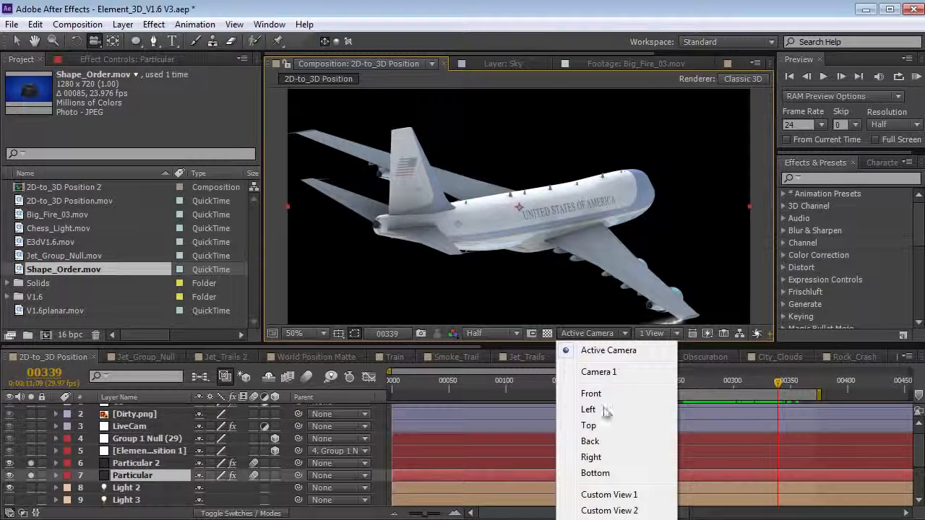
pyautogui.click(494, 13)
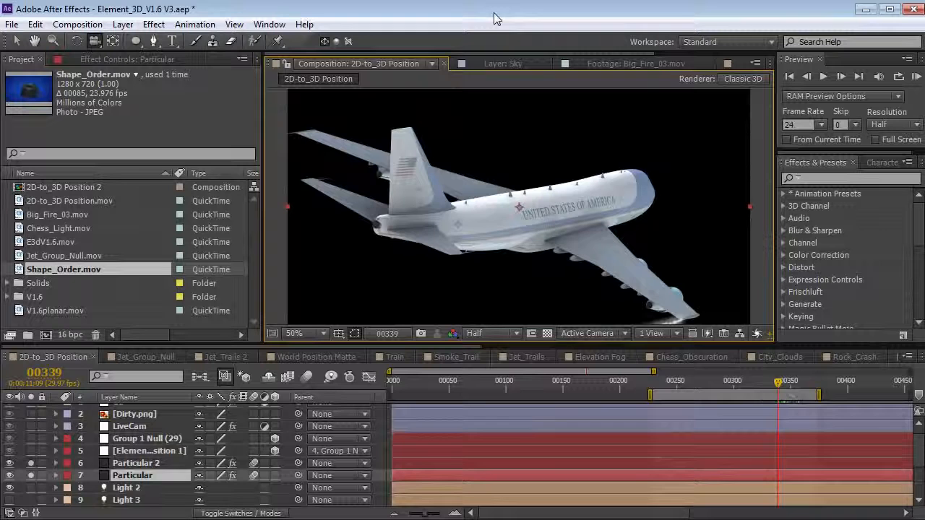
pyautogui.hotkey('ctrl', 'z')
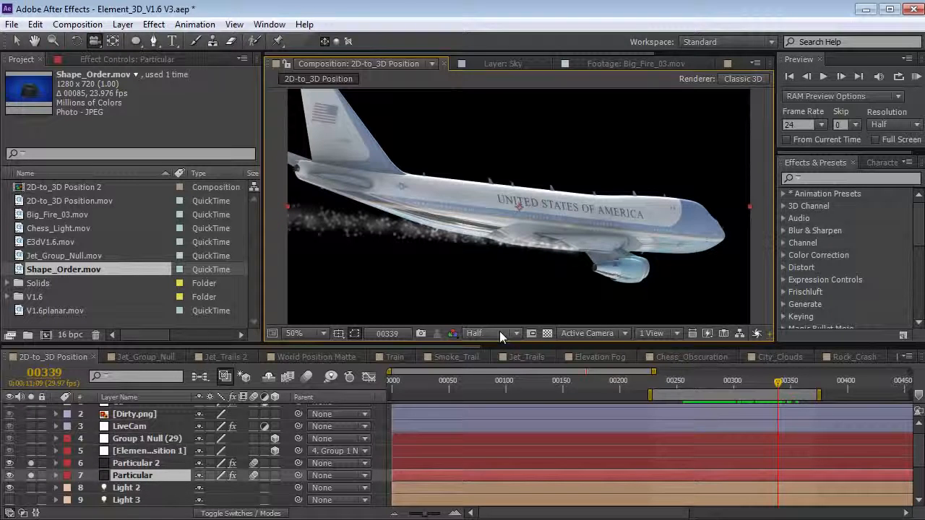
pyautogui.click(145, 475)
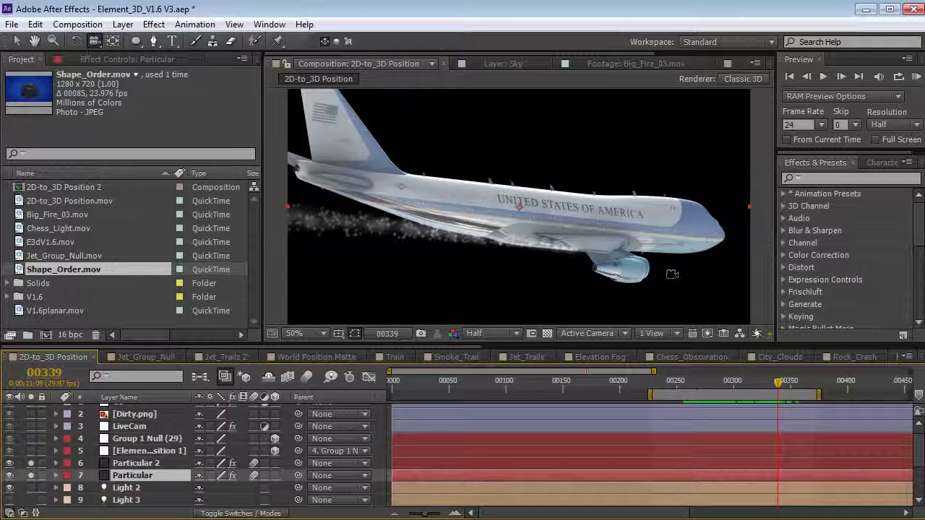
pyautogui.click(137, 451)
# - Unsolo the smoke layers and disable E3D's Curves and Hue/Saturation effects
pyautogui.moveTo(32, 464); pyautogui.dragTo(30, 476)
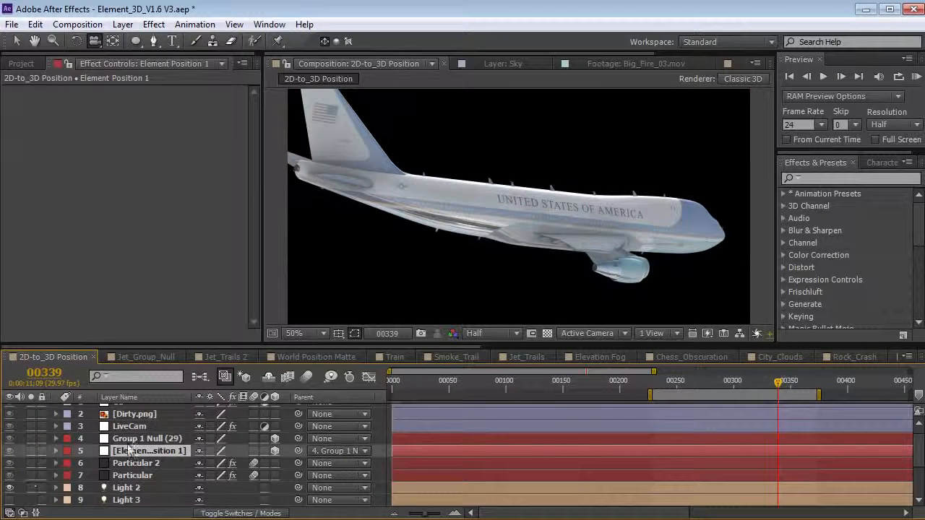
pyautogui.scroll(-2, 148, 465)
pyautogui.click(123, 477)
pyautogui.moveTo(596, 195); pyautogui.dragTo(453, 166)
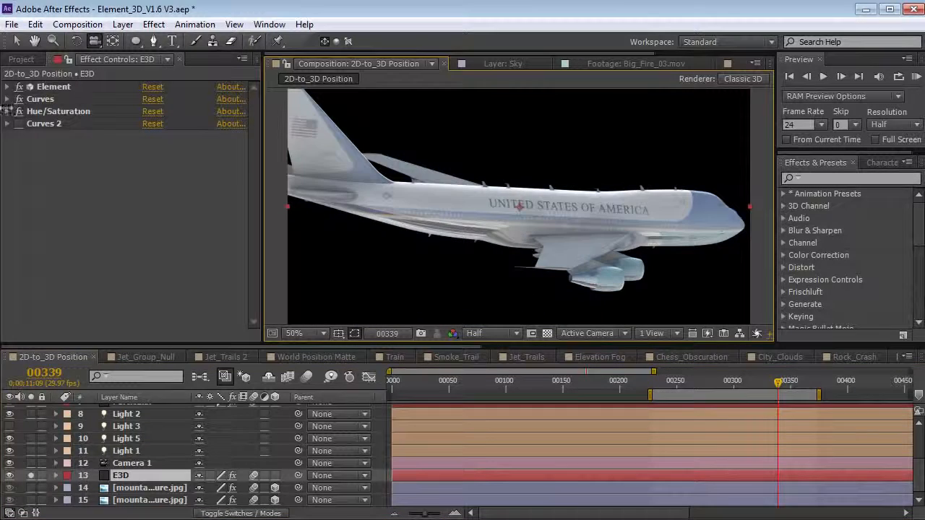
pyautogui.moveTo(20, 99); pyautogui.dragTo(19, 114)
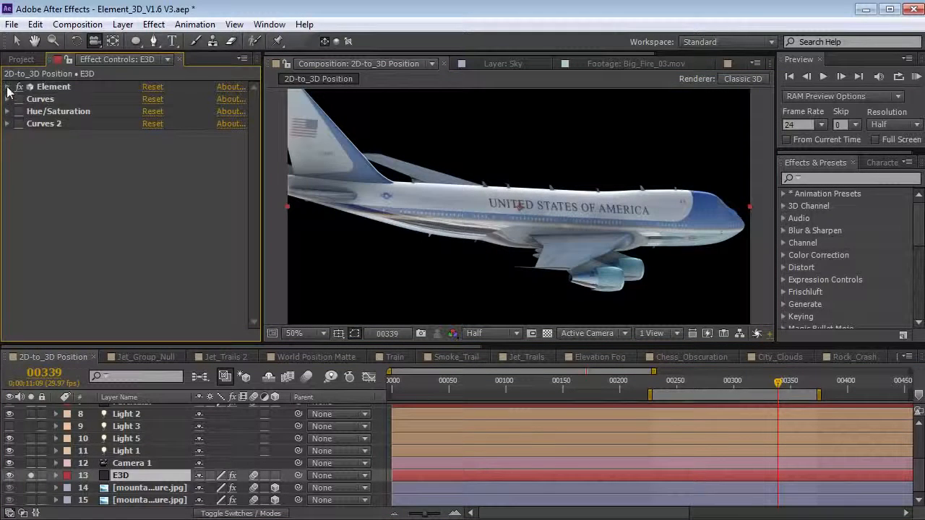
pyautogui.click(7, 87)
pyautogui.click(51, 87)
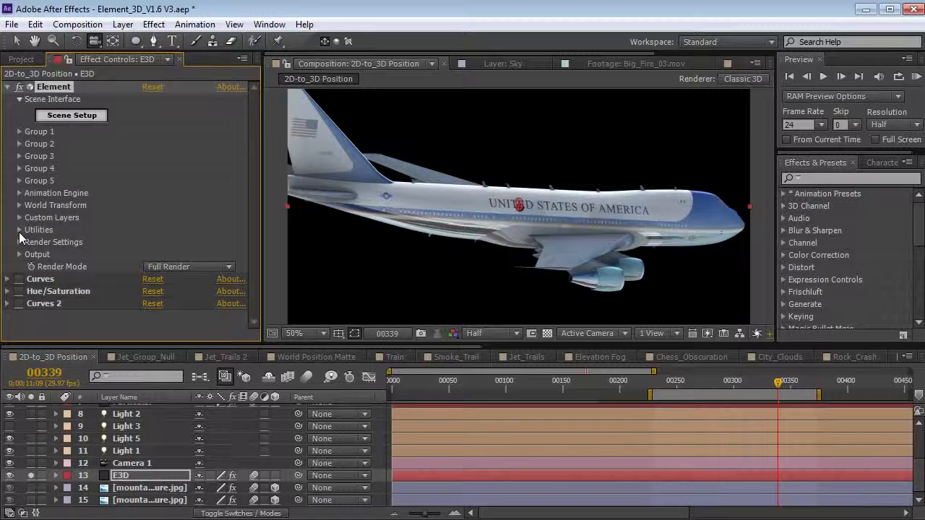
# - Generate a 3D position null at a picked point on the plane's fuselage
pyautogui.click(20, 230)
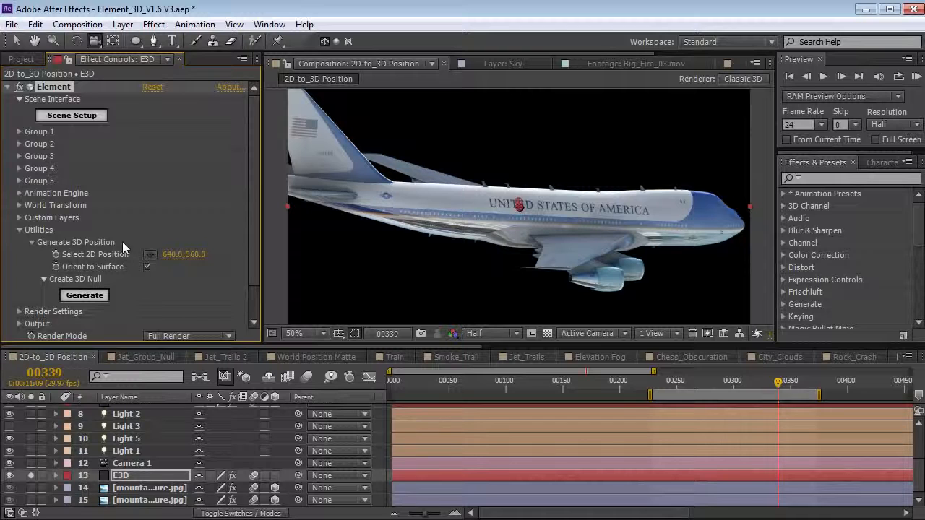
pyautogui.click(150, 255)
pyautogui.click(413, 194)
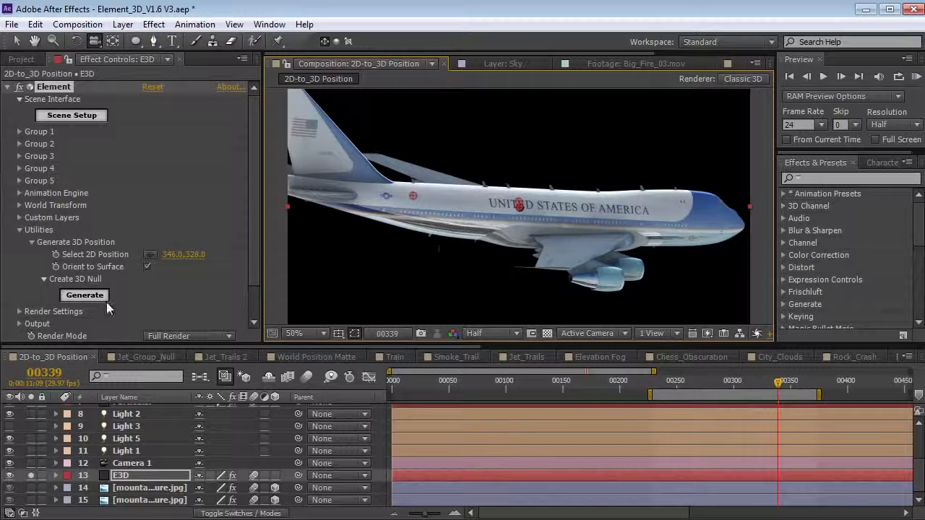
pyautogui.click(82, 296)
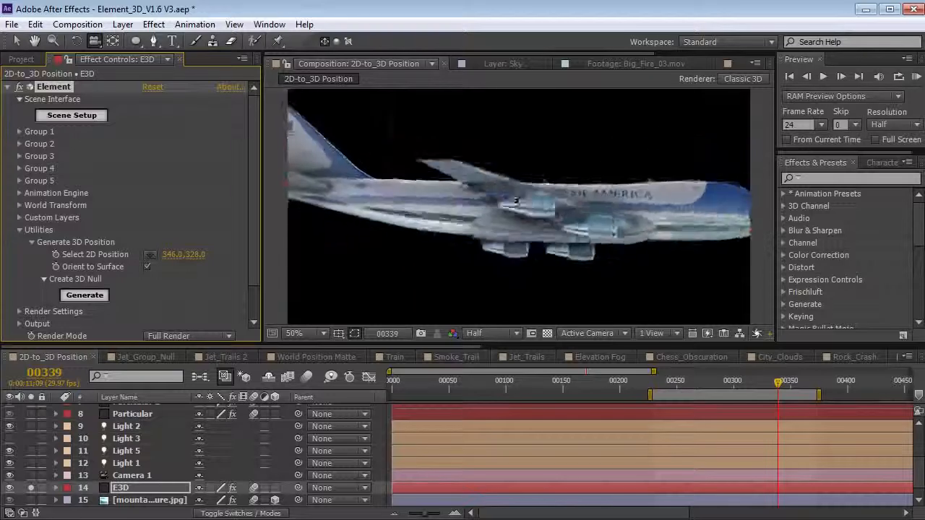
# - Shrink the new null layer to 23% scale
pyautogui.scroll(5, 132, 426)
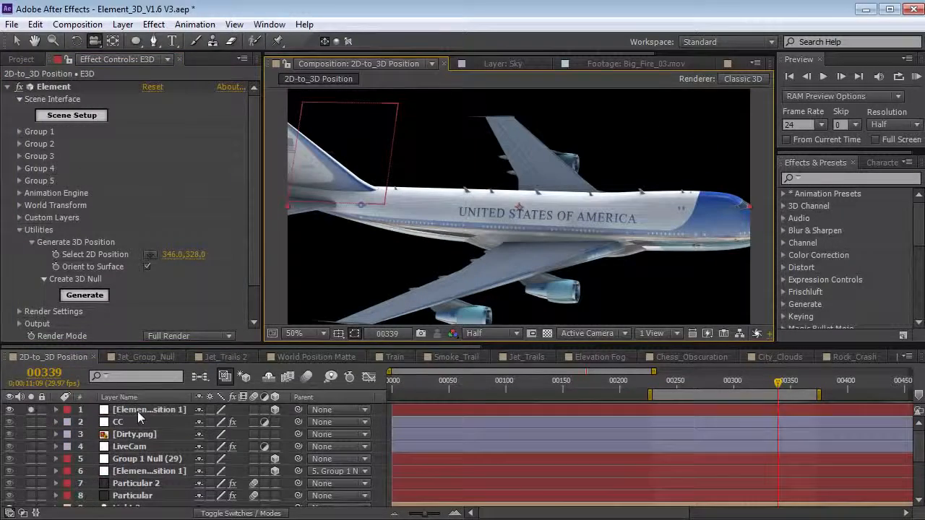
pyautogui.click(138, 411)
pyautogui.press('s')
pyautogui.moveTo(240, 423); pyautogui.dragTo(185, 423)
pyautogui.moveTo(444, 231); pyautogui.dragTo(407, 219)
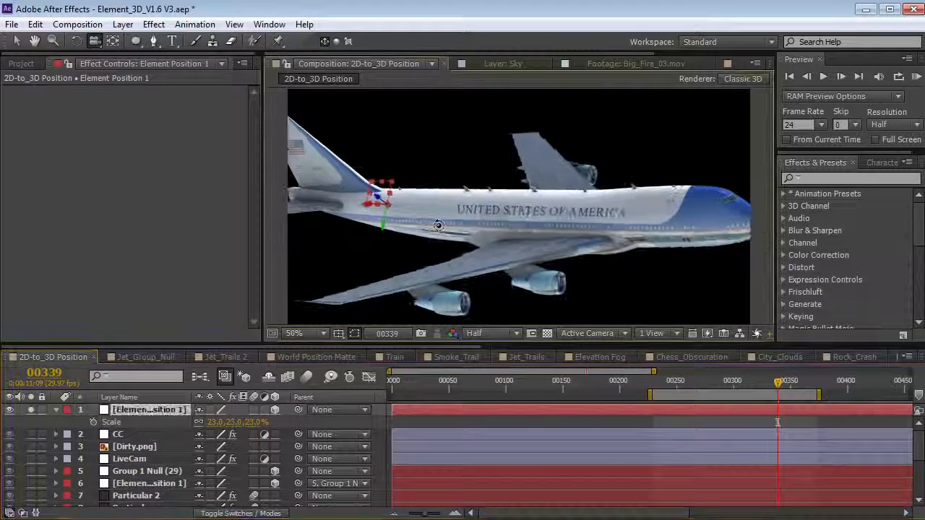
pyautogui.scroll(-4, 131, 459)
# - Generate two more nulls, near the fuselage front and on the wing, then review them
pyautogui.click(122, 475)
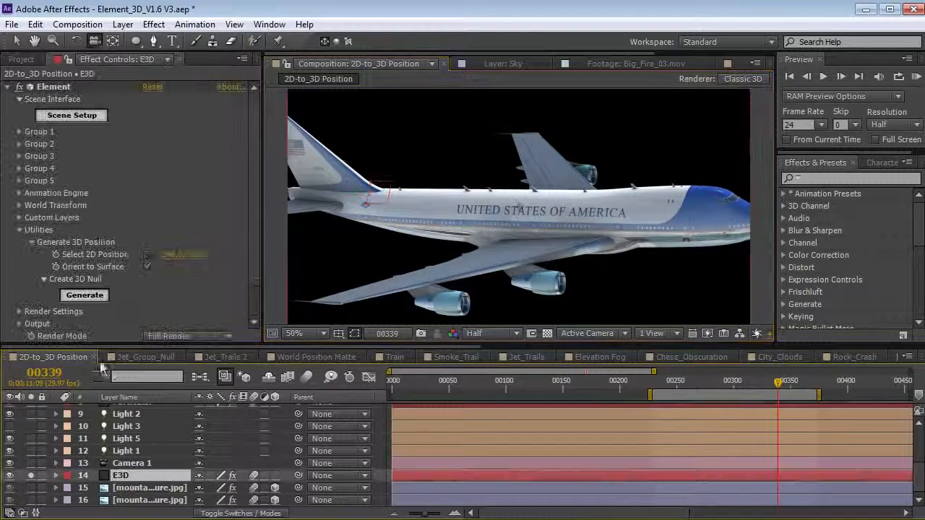
pyautogui.click(149, 254)
pyautogui.click(687, 208)
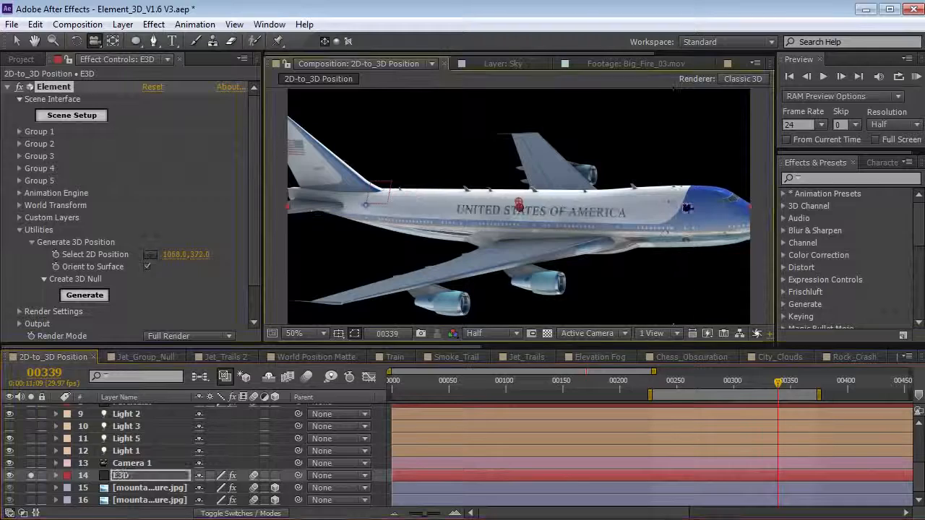
pyautogui.click(85, 296)
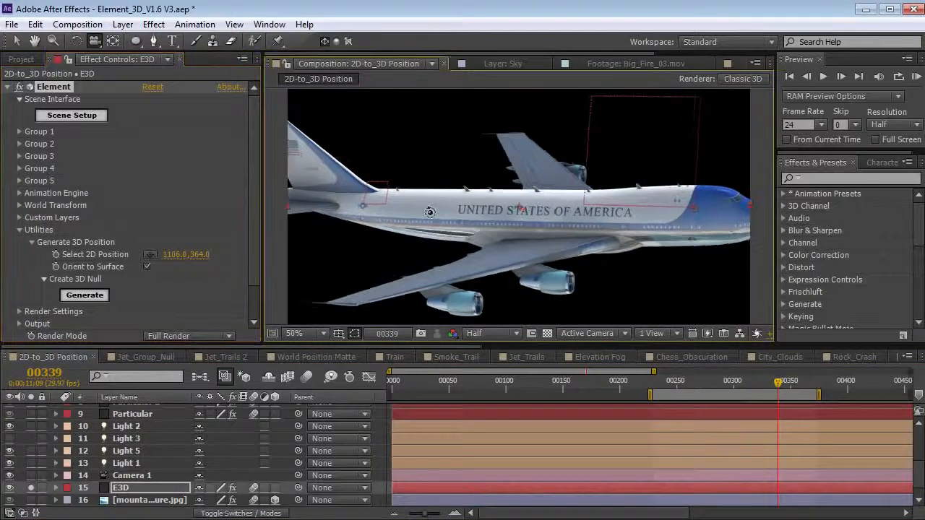
pyautogui.click(150, 255)
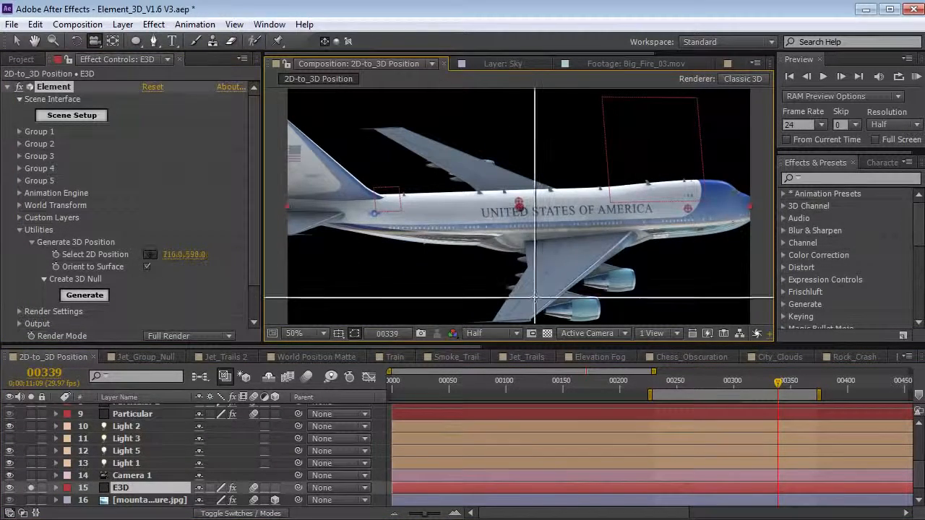
pyautogui.click(541, 294)
pyautogui.click(85, 295)
pyautogui.moveTo(606, 258); pyautogui.dragTo(499, 238)
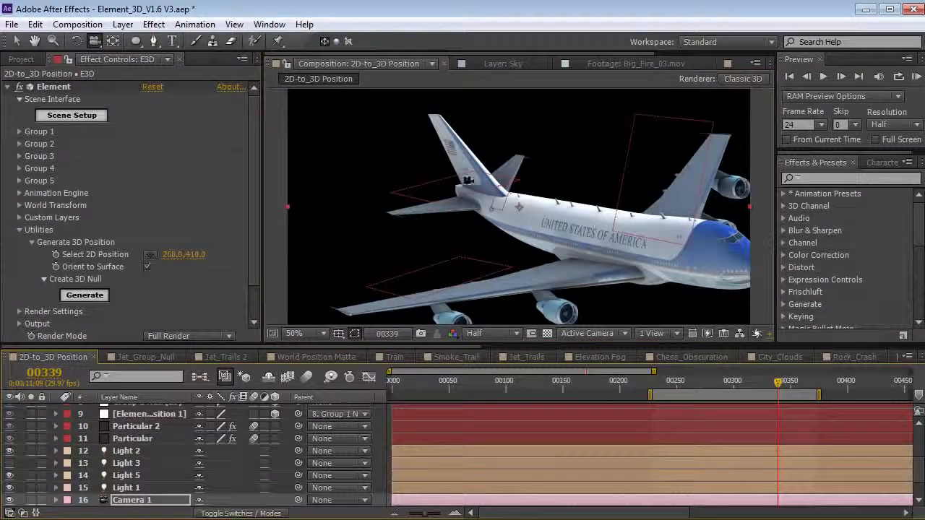
pyautogui.moveTo(673, 383); pyautogui.dragTo(721, 385)
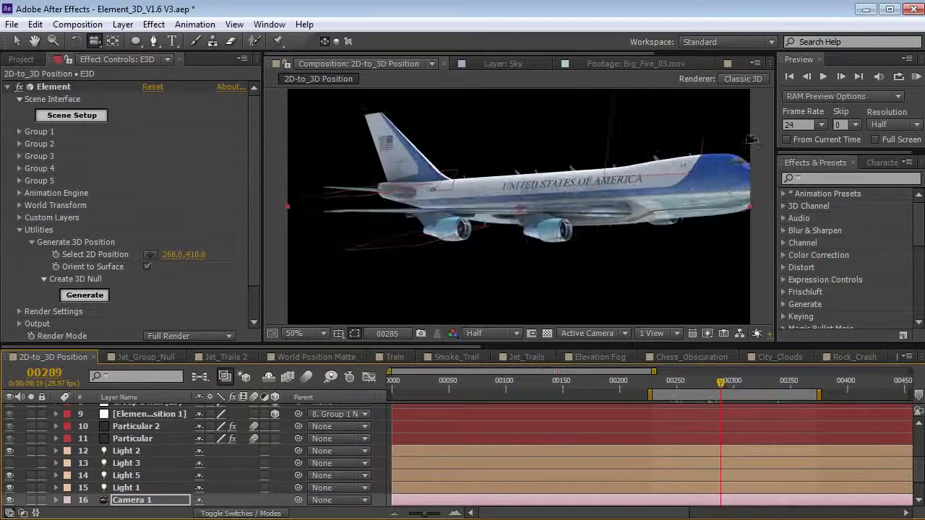
# - Open the Jet_Group_Null composition and scrub through the jet footage
pyautogui.click(674, 383)
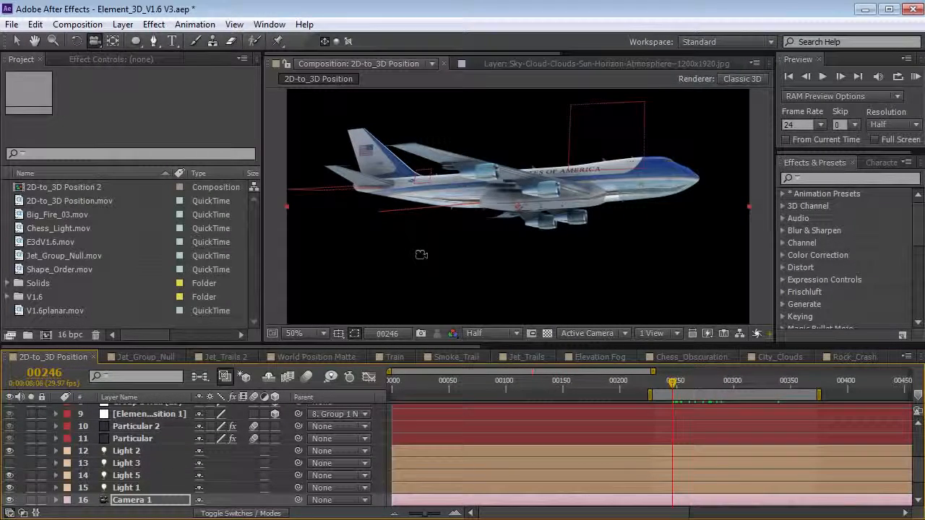
pyautogui.click(147, 357)
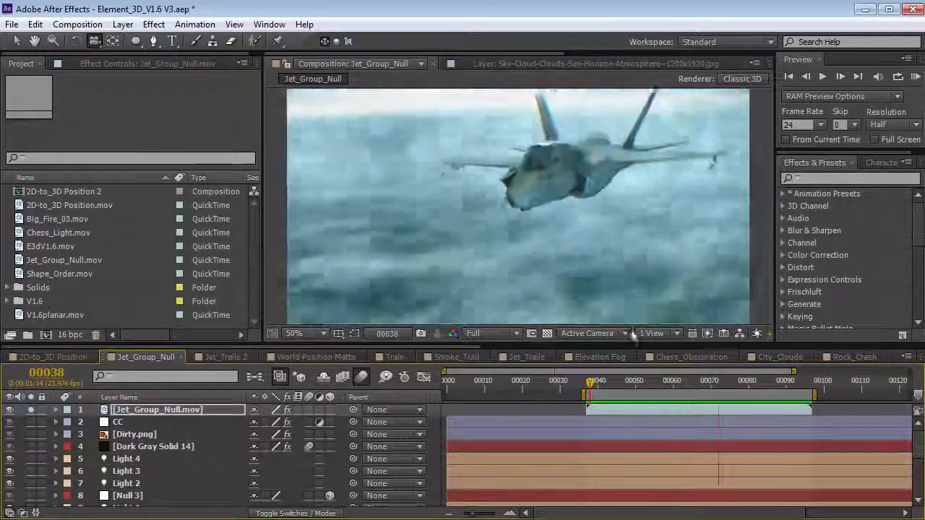
pyautogui.moveTo(644, 388); pyautogui.dragTo(770, 396)
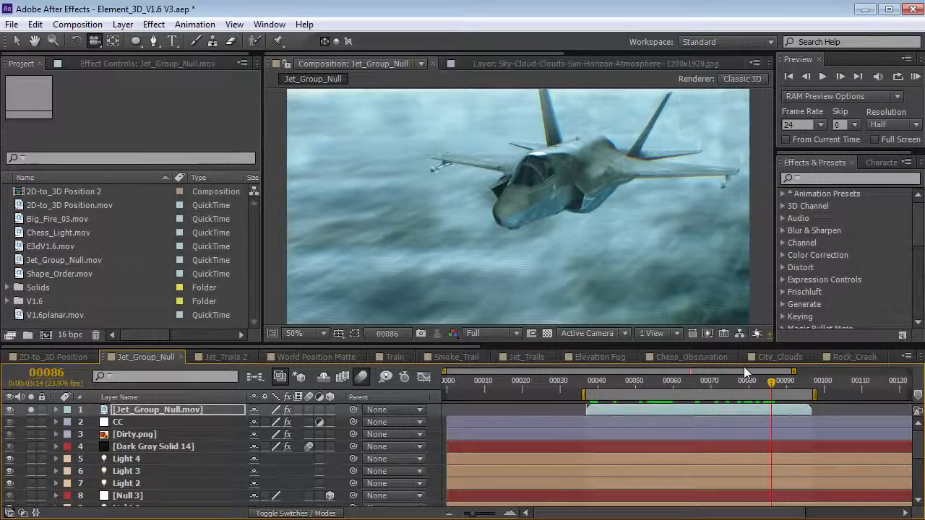
pyautogui.moveTo(720, 384); pyautogui.dragTo(776, 392)
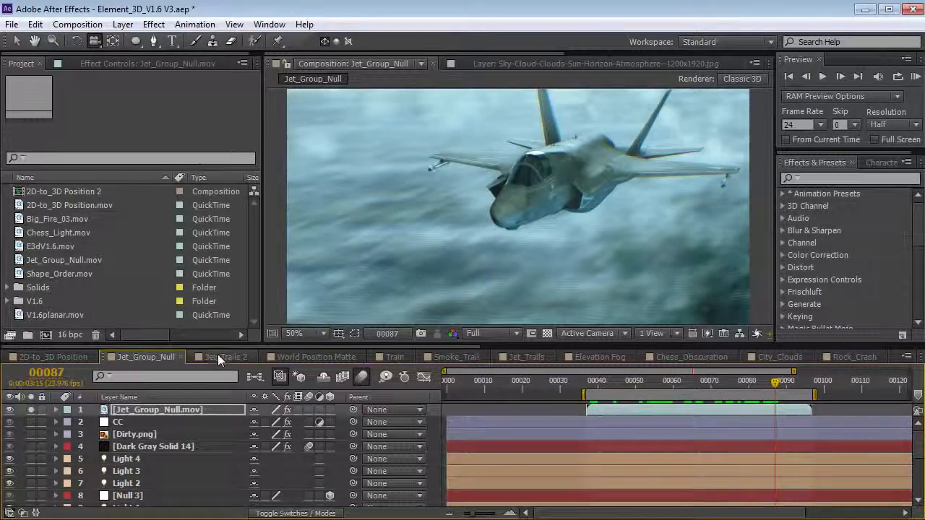
# - In Jet_Trails 2, select the E3D layer and open its Element Scene Setup
pyautogui.click(219, 356)
pyautogui.moveTo(510, 233); pyautogui.dragTo(423, 217)
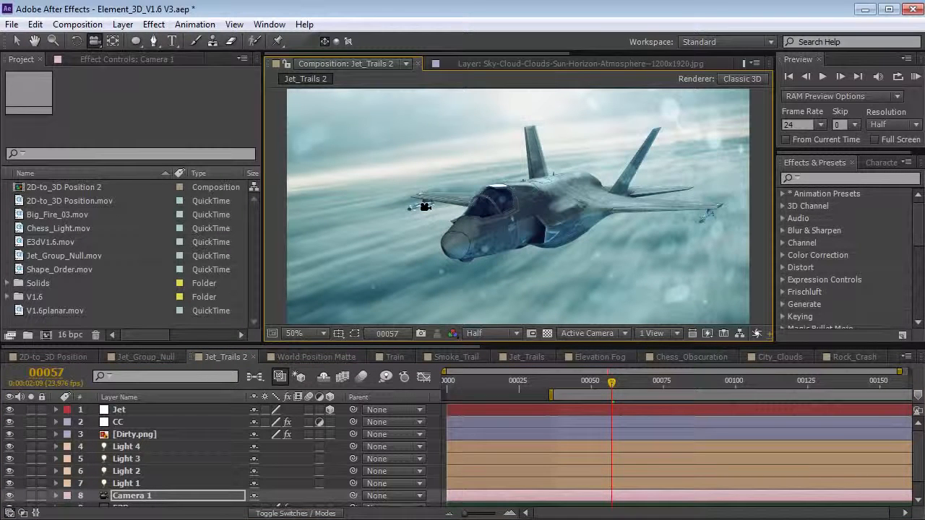
pyautogui.hotkey('ctrl', 'z')
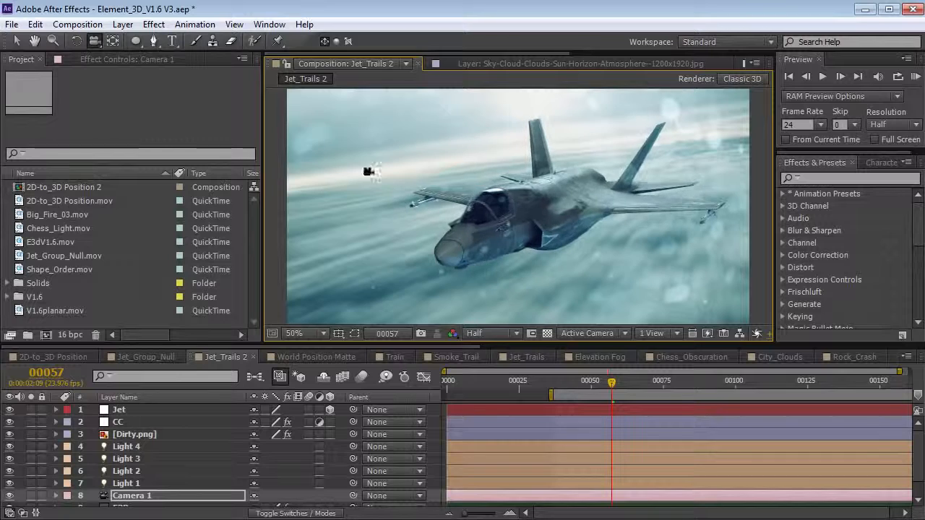
pyautogui.hotkey('ctrl', 'Down')
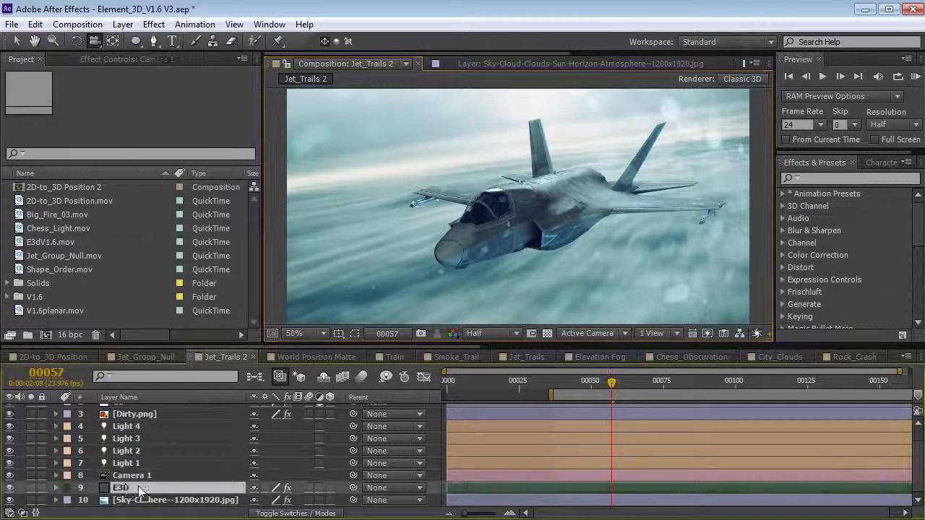
pyautogui.click(101, 57)
pyautogui.click(54, 87)
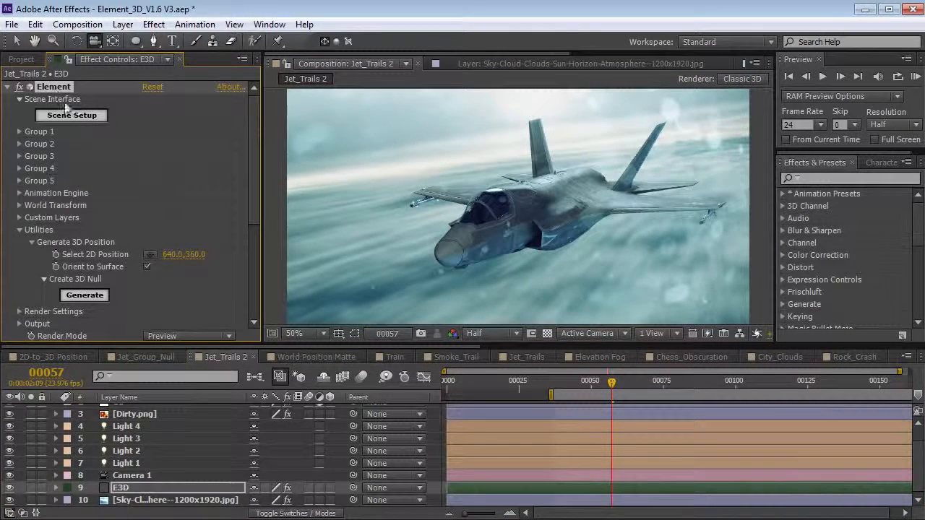
pyautogui.click(80, 119)
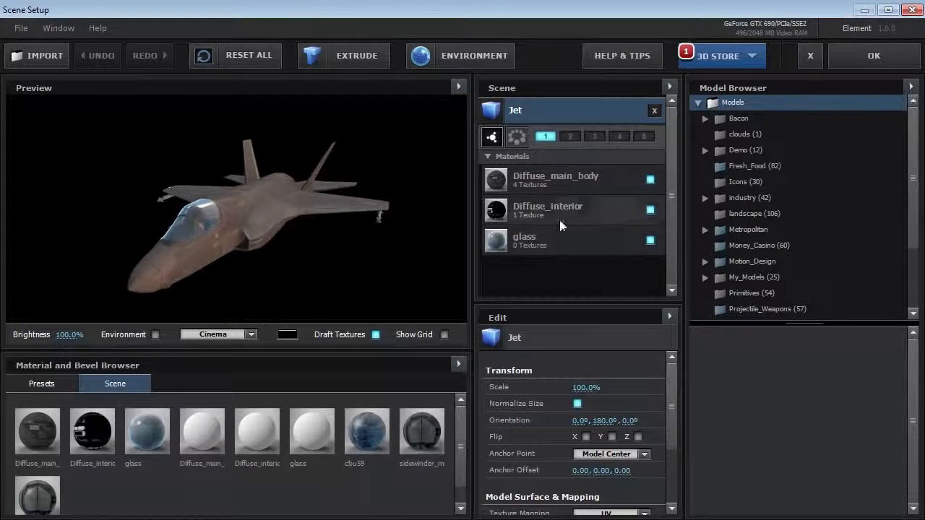
# - Add the sidewinder_missile_fire model from the Projectile_Weapons folder to the scene
pyautogui.moveTo(913, 166); pyautogui.dragTo(912, 214)
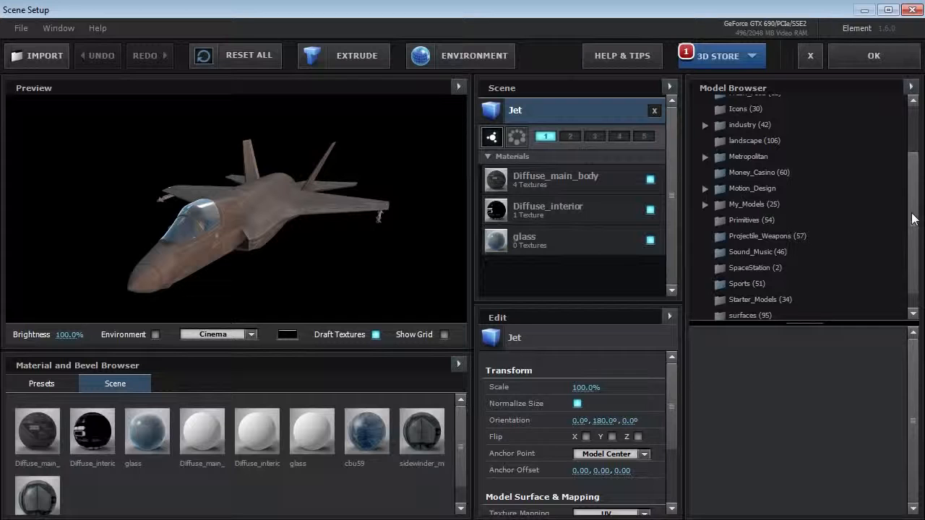
pyautogui.click(767, 236)
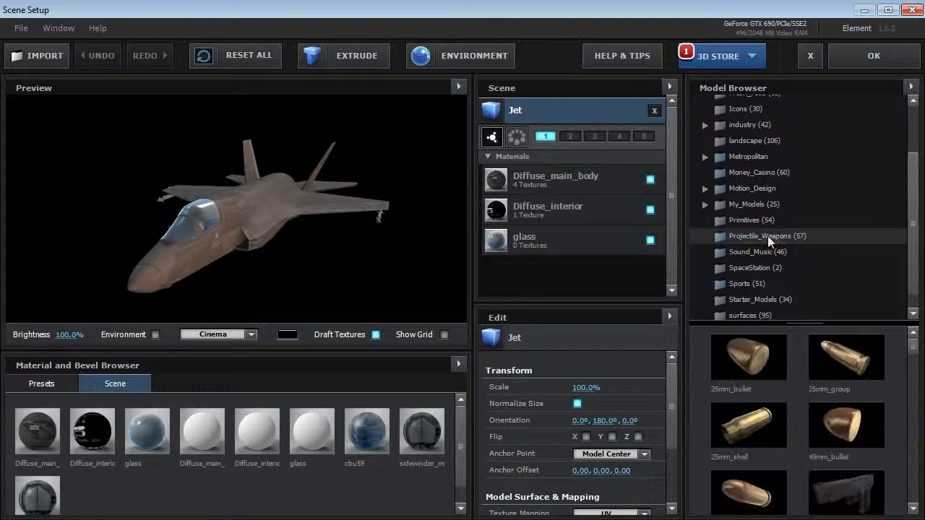
pyautogui.moveTo(917, 366); pyautogui.dragTo(905, 506)
pyautogui.scroll(2, 905, 506)
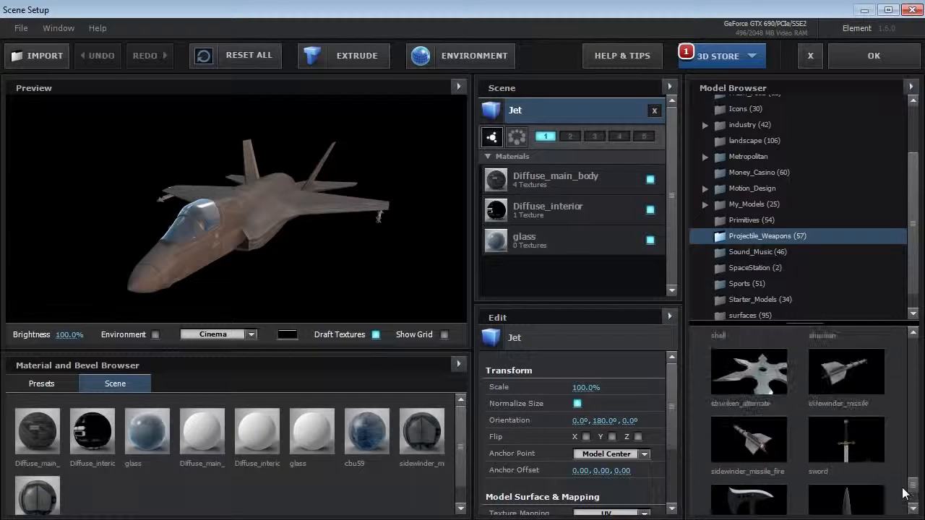
pyautogui.doubleClick(748, 434)
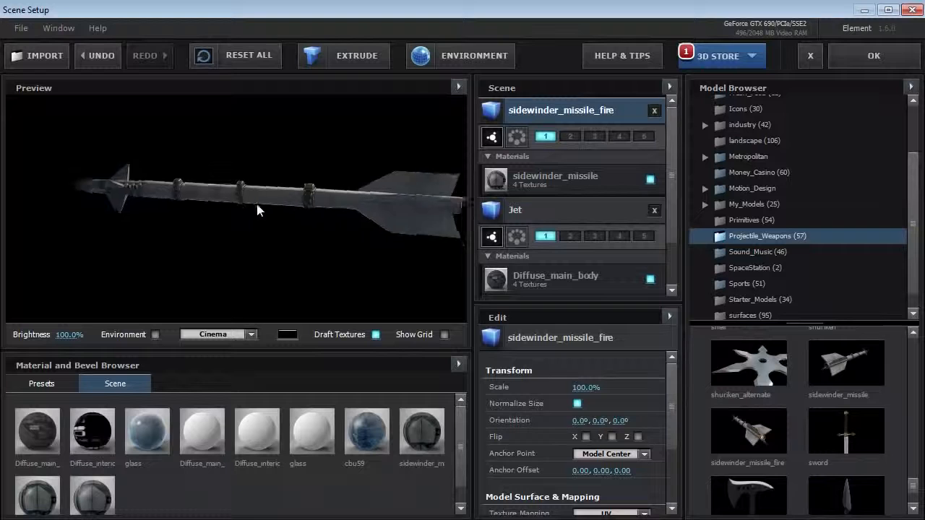
pyautogui.moveTo(240, 203); pyautogui.dragTo(316, 217)
# - Lower the sidewinder_missile material's specular and set its diffuse colour to light grey
pyautogui.click(555, 177)
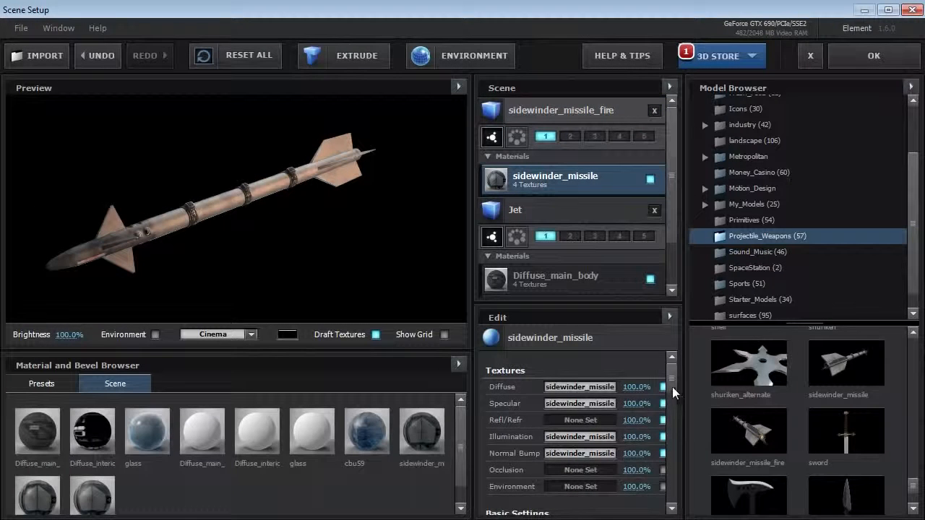
pyautogui.moveTo(672, 387); pyautogui.dragTo(670, 396)
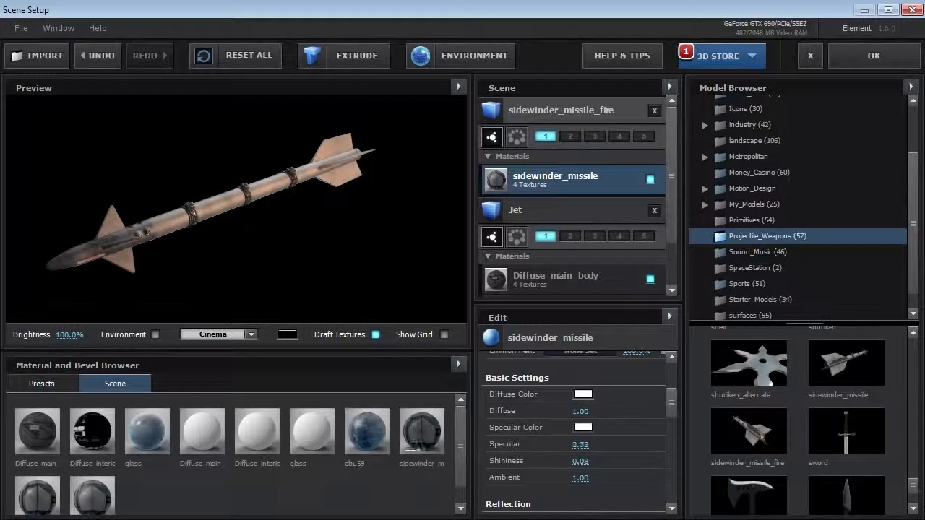
pyautogui.moveTo(580, 444); pyautogui.dragTo(397, 449)
pyautogui.click(582, 395)
pyautogui.moveTo(463, 336); pyautogui.dragTo(449, 354)
pyautogui.click(678, 492)
pyautogui.moveTo(224, 173); pyautogui.dragTo(256, 183)
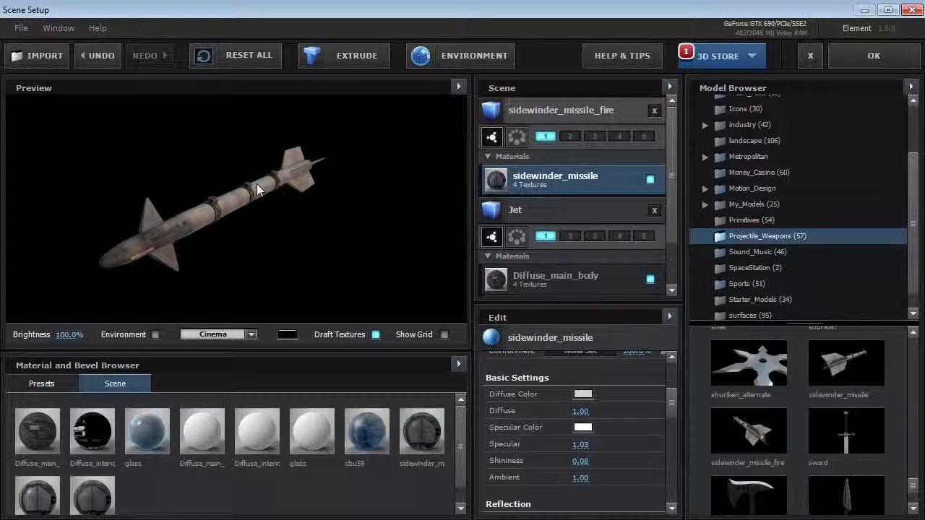
# - Assign the missile object to group 2 and apply the scene
pyautogui.click(573, 113)
pyautogui.click(571, 137)
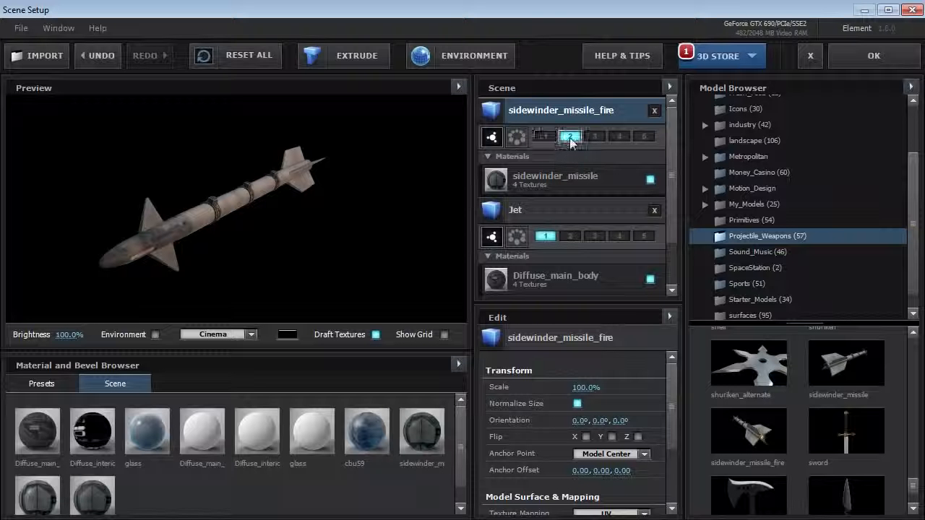
pyautogui.click(872, 57)
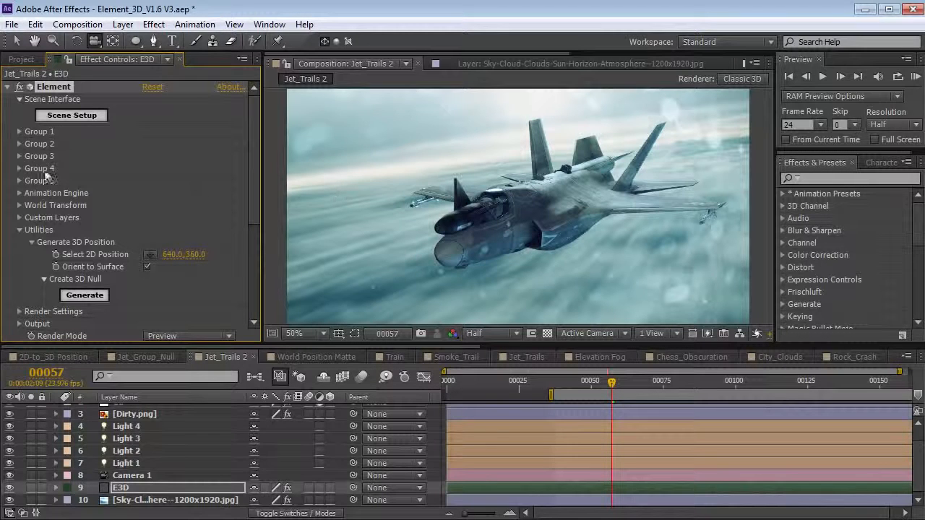
# - Set Group 2's Position XY to 745, 402 and Z to 140, and shrink Particle Size
pyautogui.click(20, 144)
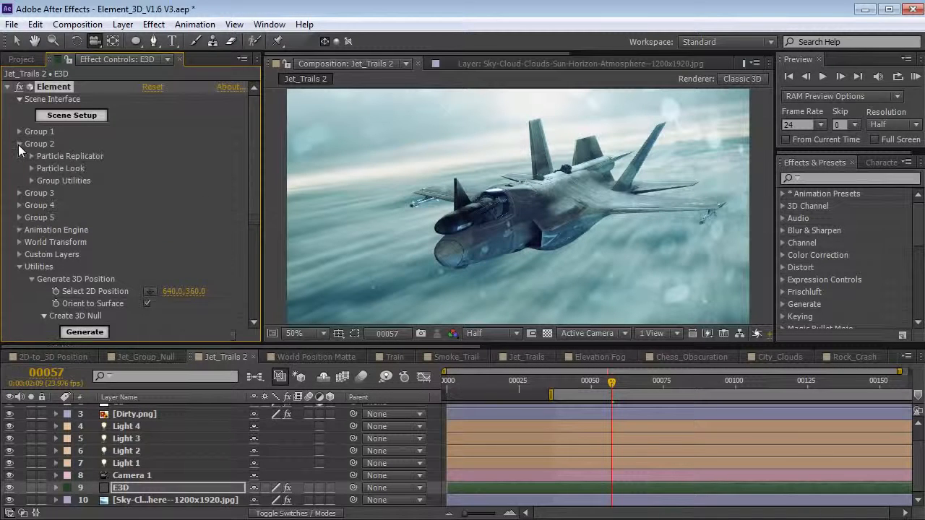
pyautogui.click(33, 157)
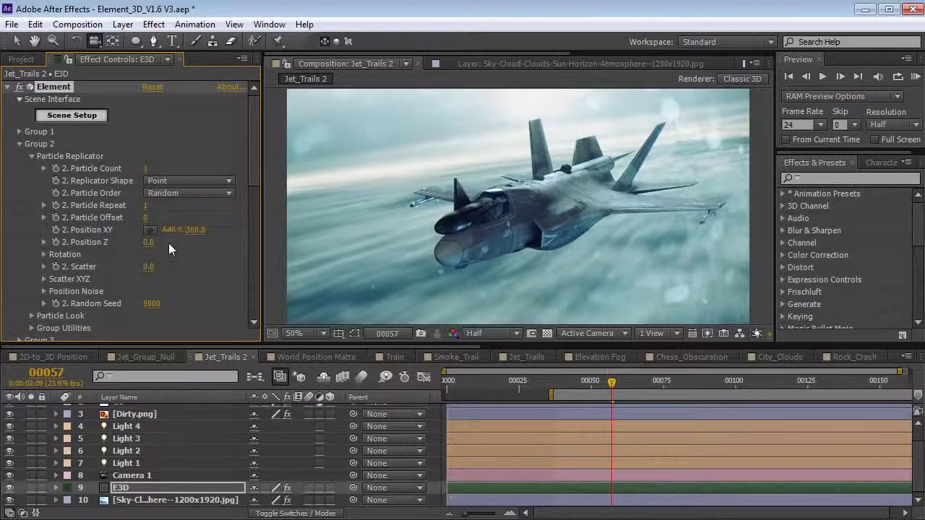
pyautogui.moveTo(171, 239)
pyautogui.mouseDown()
pyautogui.moveTo(221, 236)
pyautogui.moveTo(157, 243)
pyautogui.mouseUp()
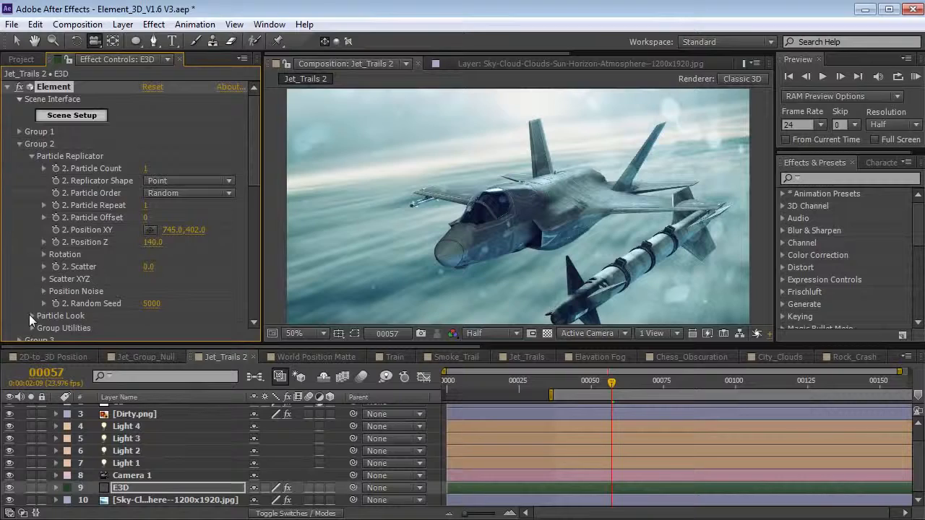
pyautogui.click(31, 316)
pyautogui.moveTo(133, 248); pyautogui.dragTo(103, 249)
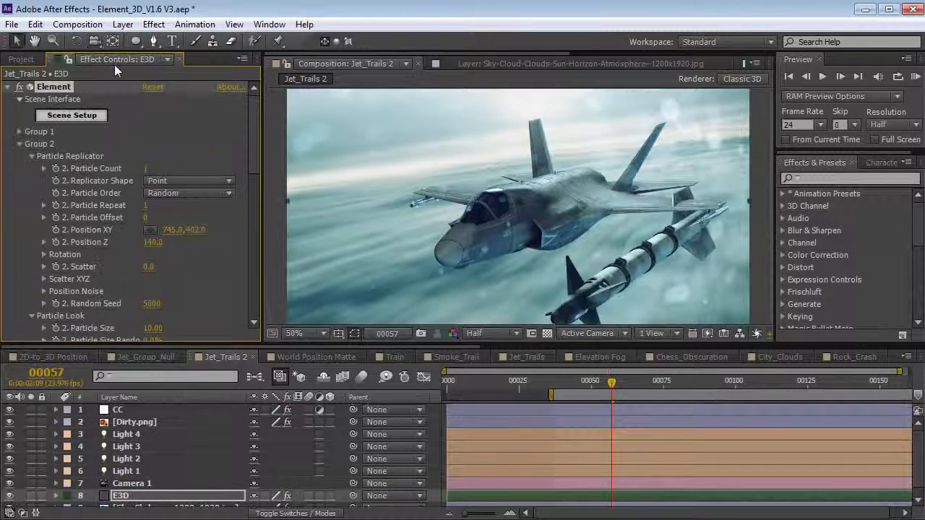
pyautogui.click(123, 24)
# - Collapse Group 2's replicator and look settings, then reset Group 2 via Copy/Paste Group
pyautogui.moveTo(235, 46)
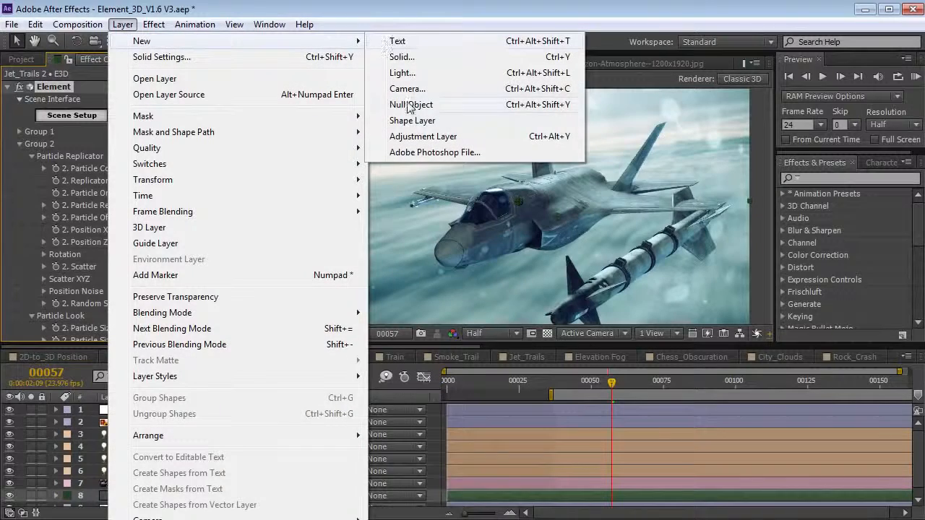
pyautogui.click(384, 10)
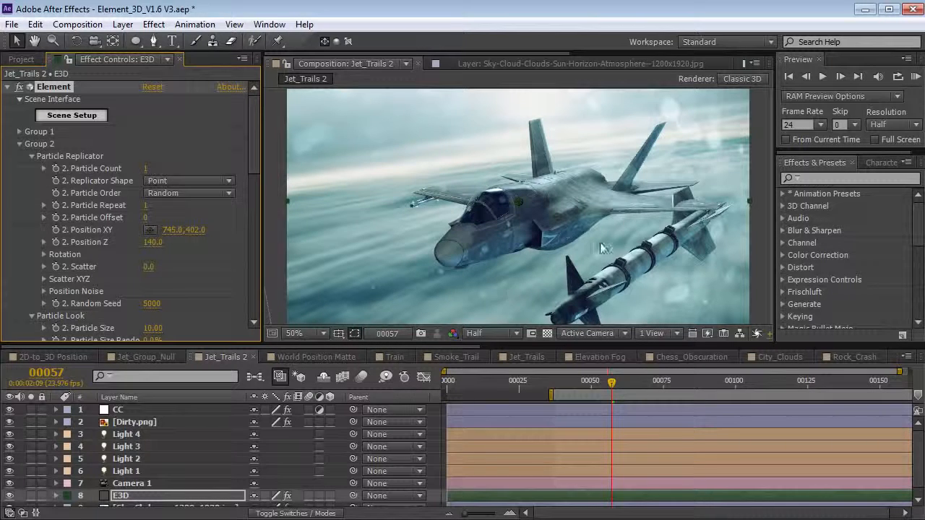
pyautogui.click(32, 156)
pyautogui.click(31, 167)
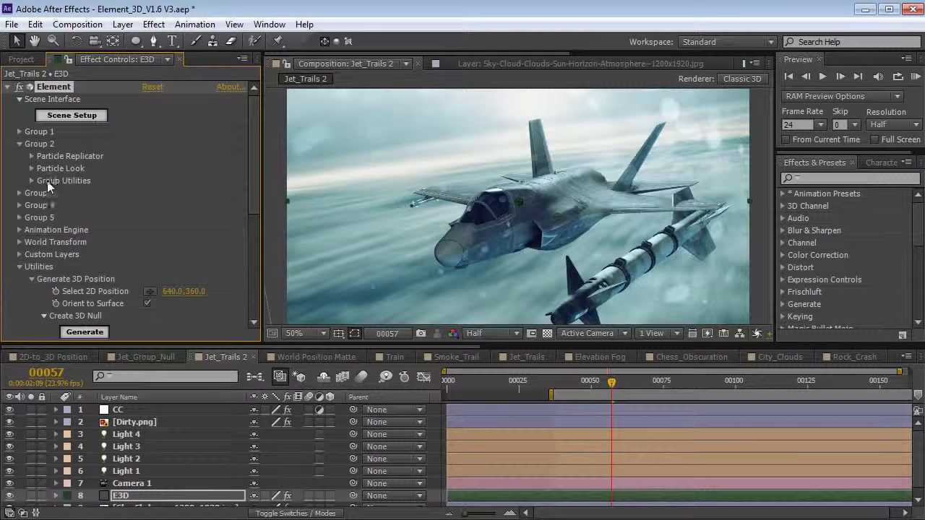
pyautogui.click(31, 181)
pyautogui.press(',')
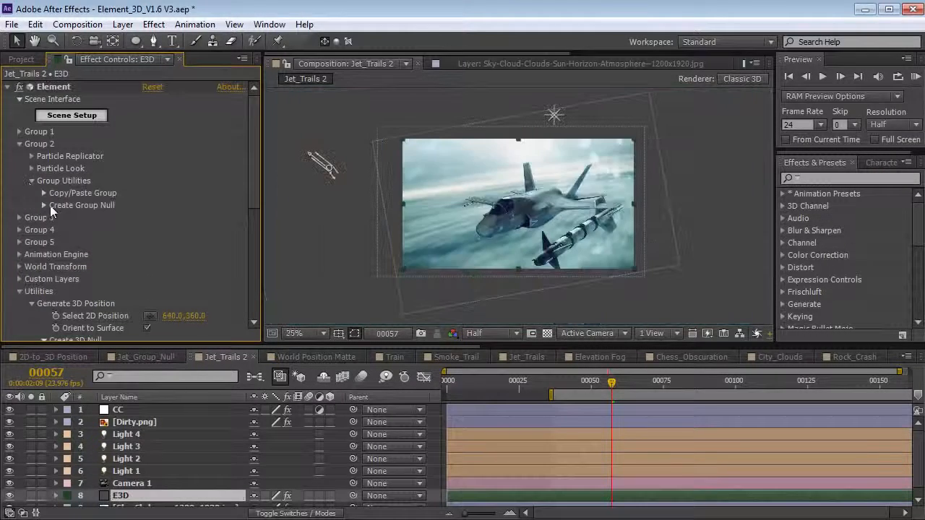
pyautogui.click(44, 206)
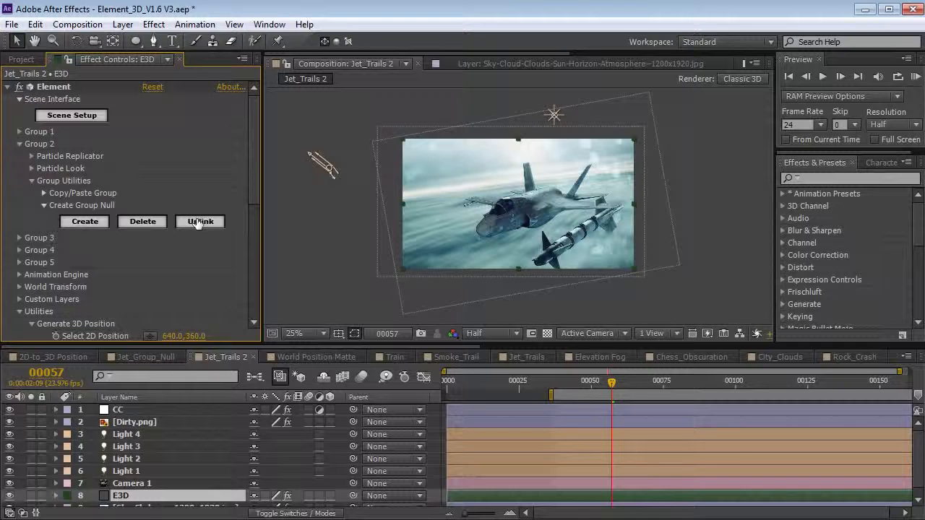
pyautogui.click(43, 193)
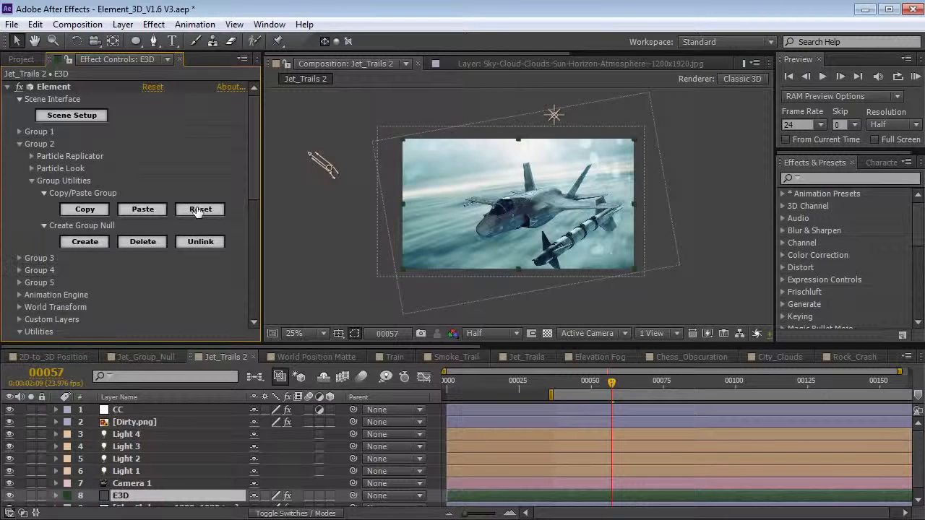
pyautogui.click(199, 211)
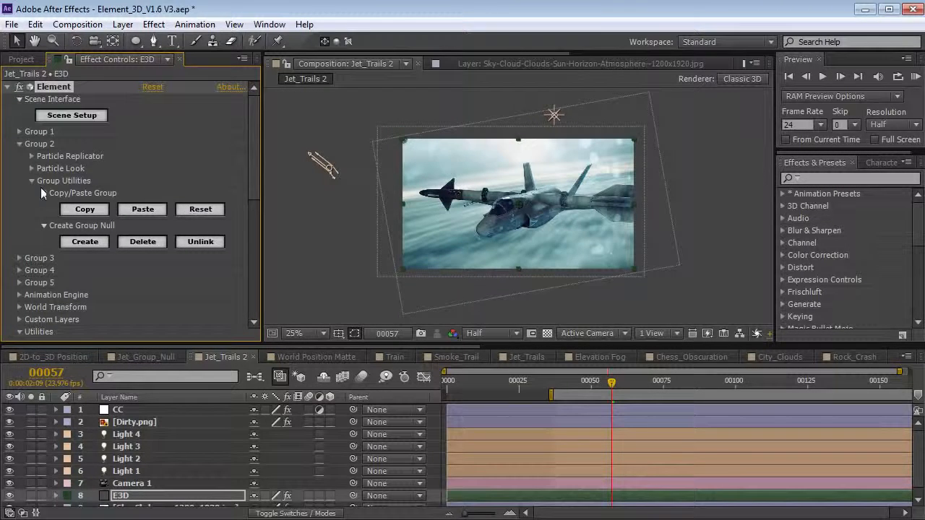
pyautogui.click(44, 194)
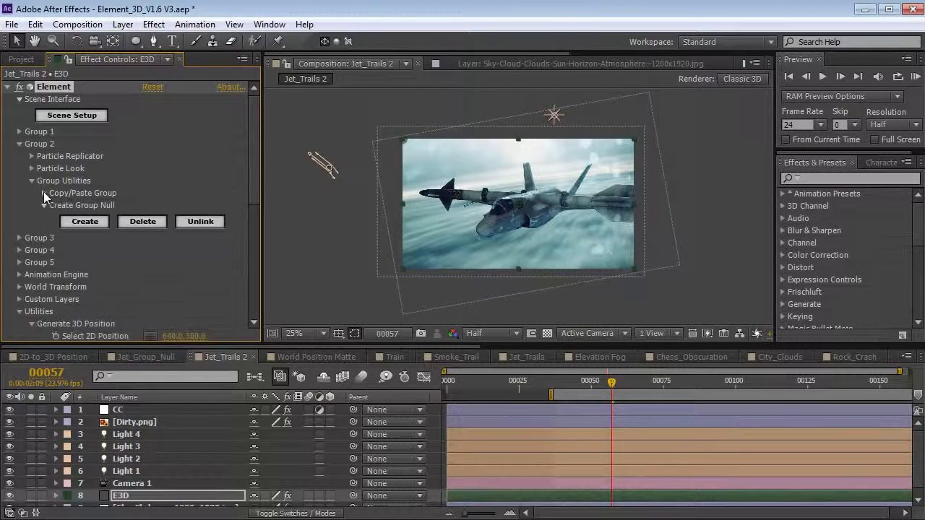
# - Create the Group 2 Null (1030) layer with Create Group Null
pyautogui.click(84, 221)
pyautogui.scroll(2, 516, 259)
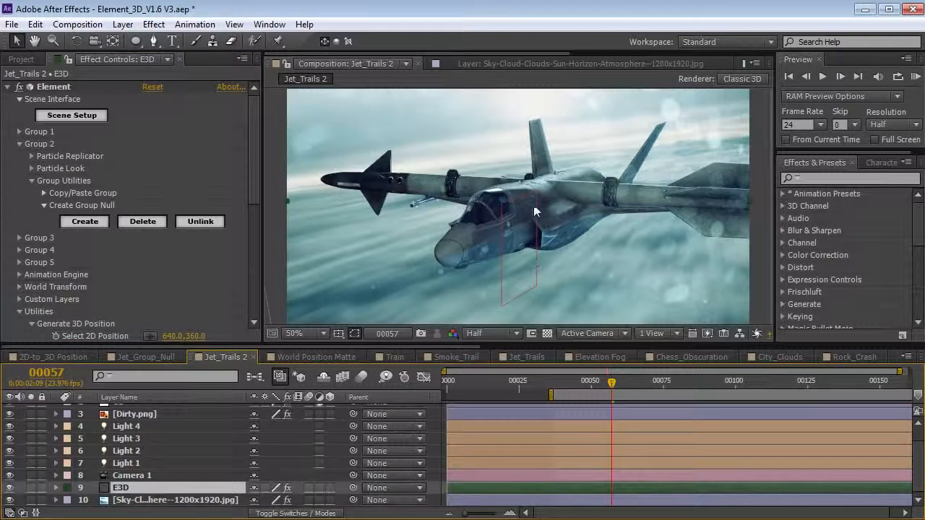
pyautogui.scroll(2, 254, 463)
pyautogui.click(137, 411)
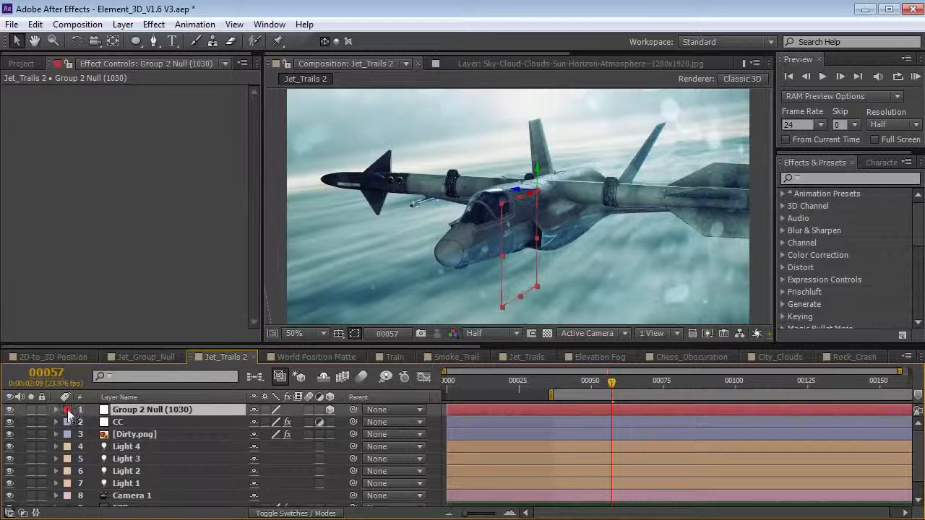
# - Label the Group 2 Null yellow, then rotate, move and scale it down under the right wing
pyautogui.click(67, 410)
pyautogui.click(103, 490)
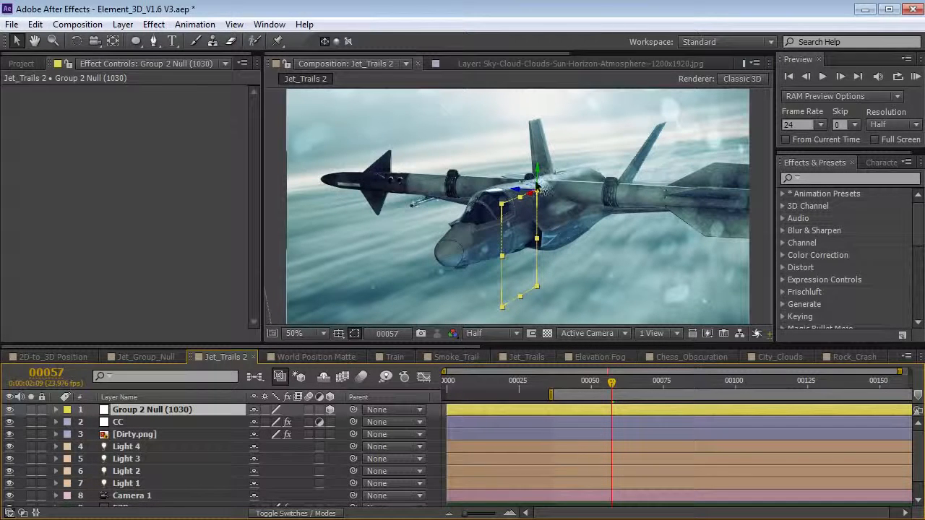
pyautogui.press('w')
pyautogui.moveTo(537, 179); pyautogui.dragTo(584, 195)
pyautogui.press('v')
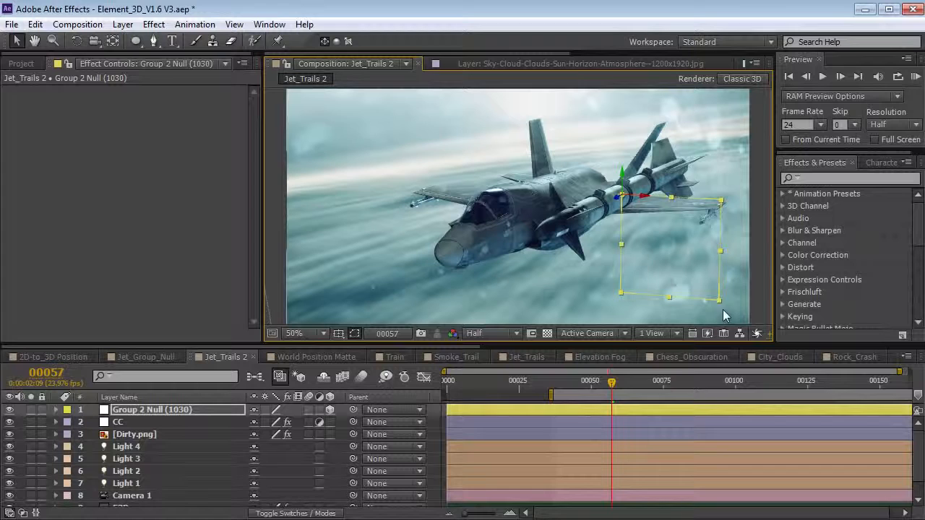
pyautogui.moveTo(719, 299); pyautogui.dragTo(700, 222)
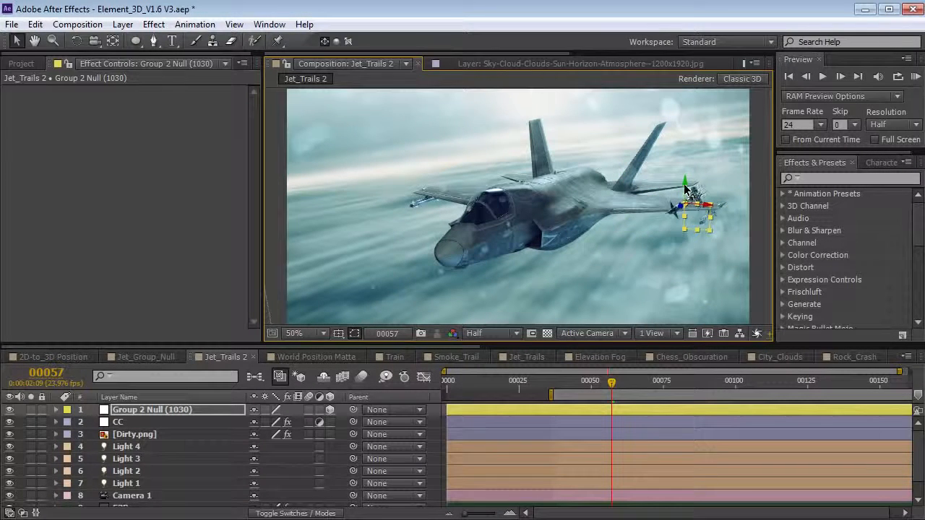
pyautogui.scroll(-1, 152, 476)
pyautogui.click(126, 488)
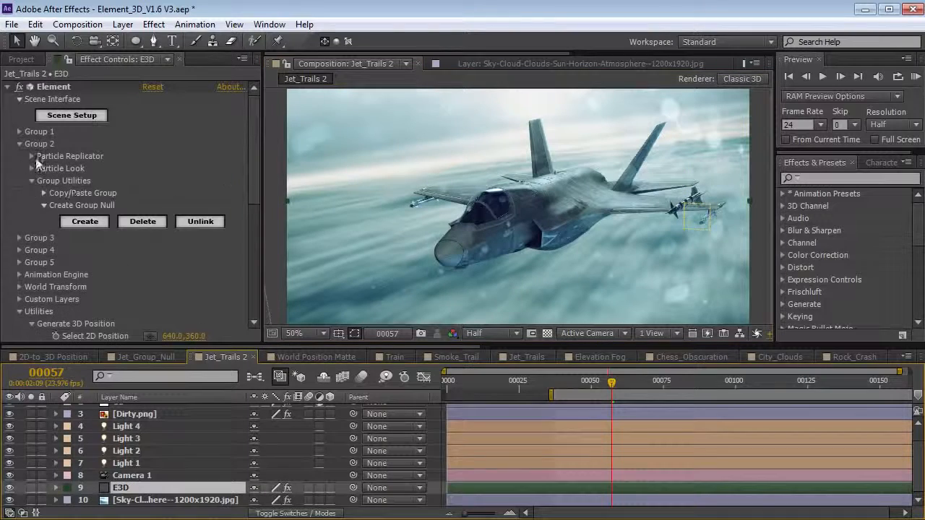
# - Generate a 3D position null at point 358, 430 on the jet's wing
pyautogui.moveTo(250, 172); pyautogui.dragTo(256, 256)
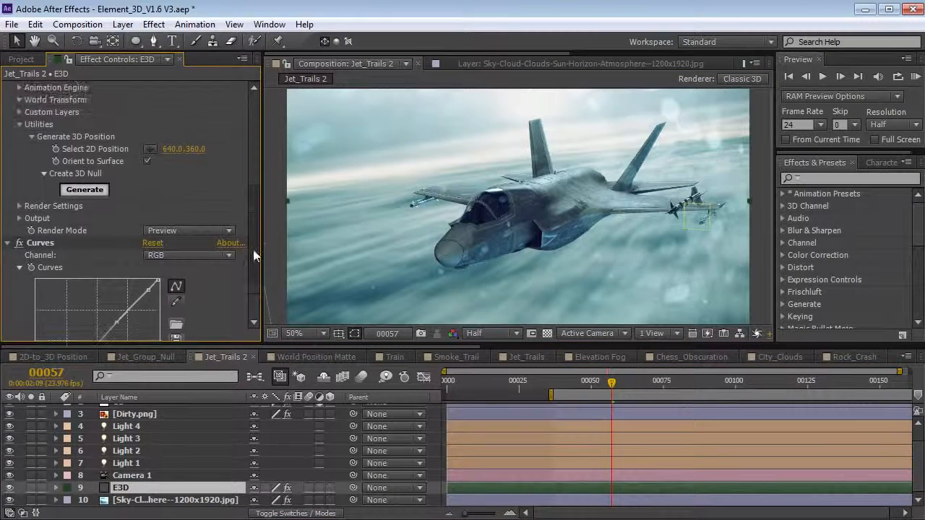
pyautogui.click(149, 150)
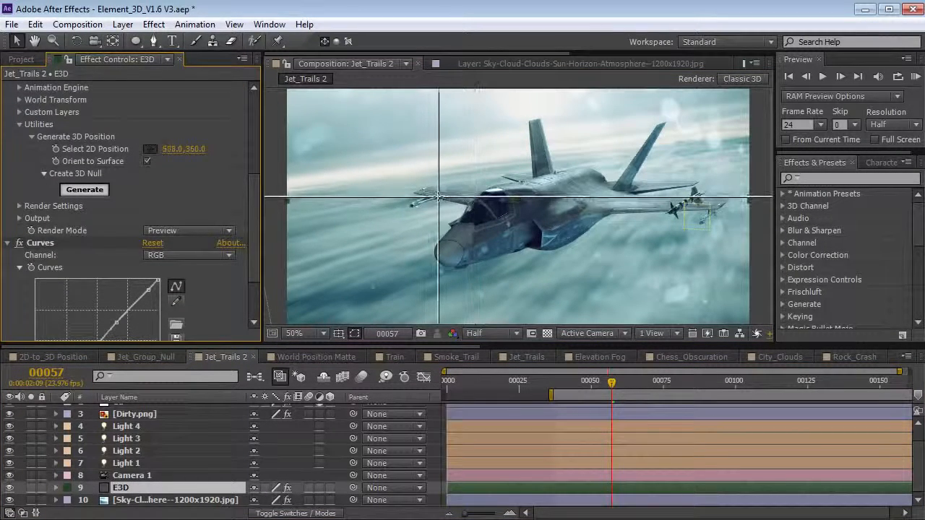
pyautogui.click(441, 195)
pyautogui.press('c')
pyautogui.moveTo(471, 244); pyautogui.dragTo(561, 107)
pyautogui.click(151, 149)
pyautogui.click(418, 243)
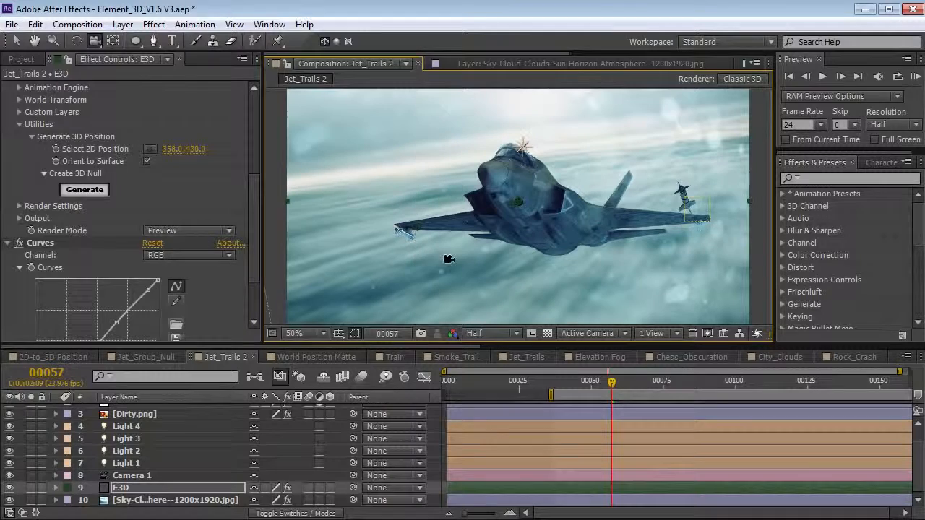
pyautogui.click(85, 189)
pyautogui.moveTo(521, 189); pyautogui.dragTo(545, 216)
# - Copy Element Position 1's Position onto Group 2 Null (1030)
pyautogui.scroll(2, 175, 443)
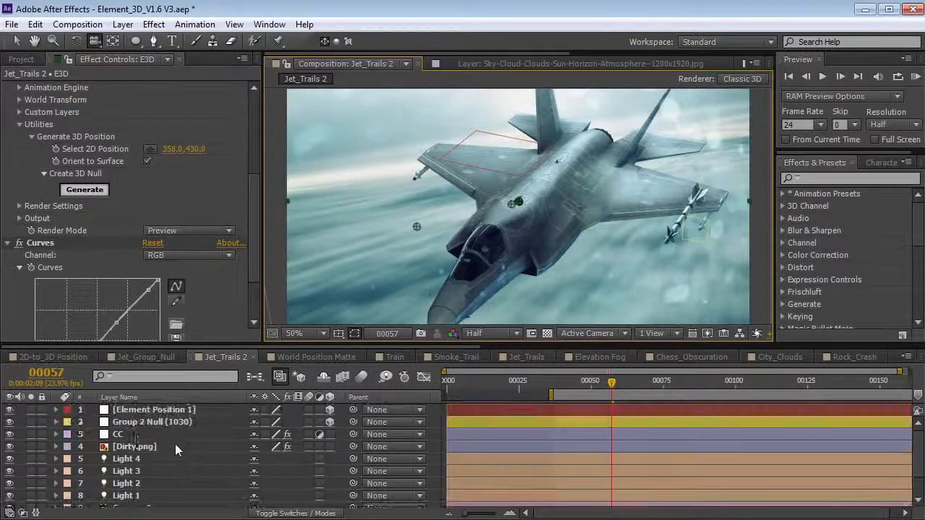
pyautogui.click(146, 411)
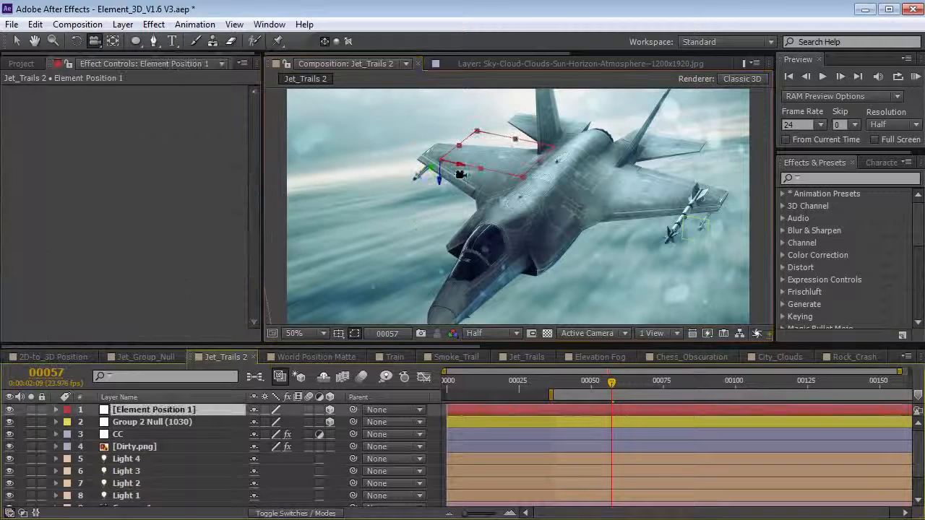
pyautogui.press('p')
pyautogui.click(134, 424)
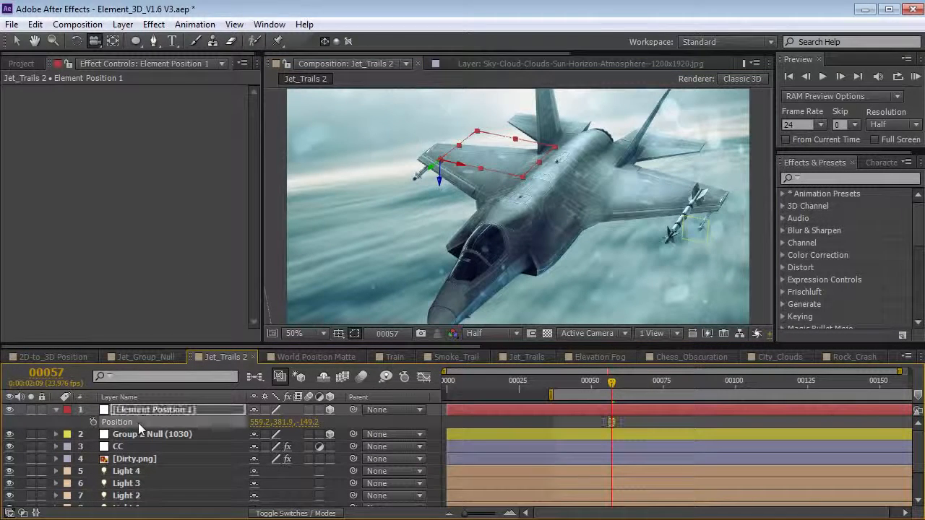
pyautogui.click(35, 24)
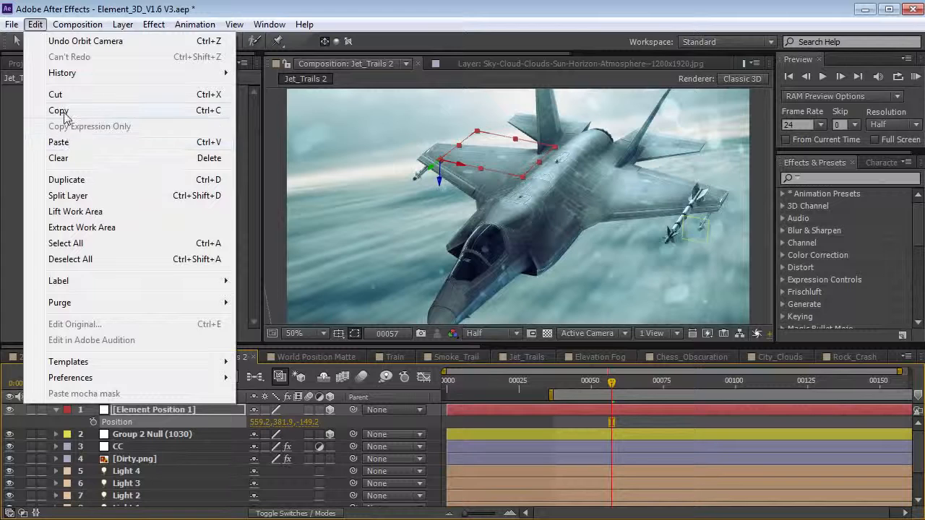
pyautogui.click(67, 111)
pyautogui.click(172, 436)
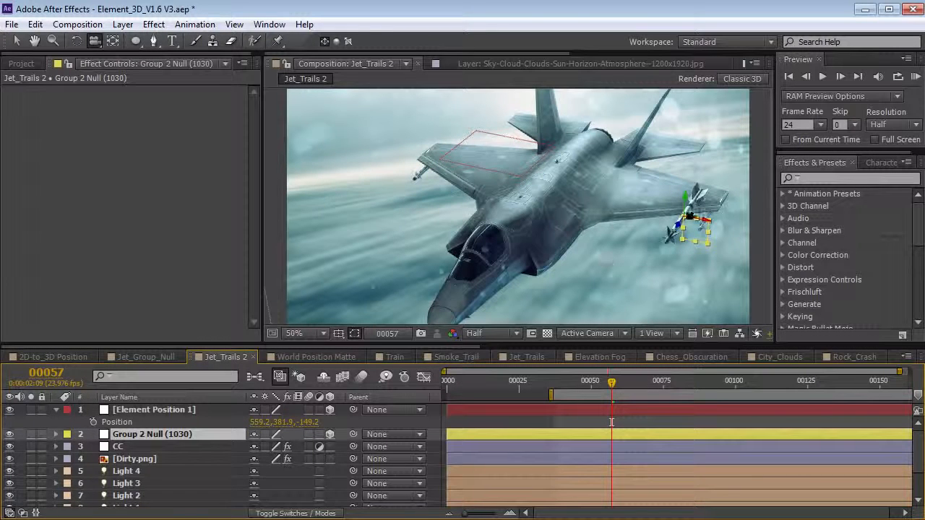
pyautogui.press('p')
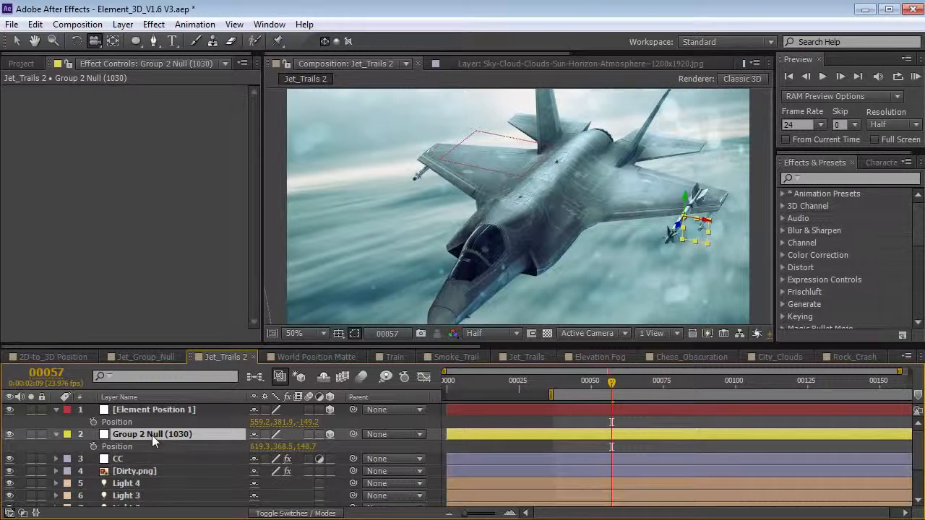
pyautogui.click(141, 447)
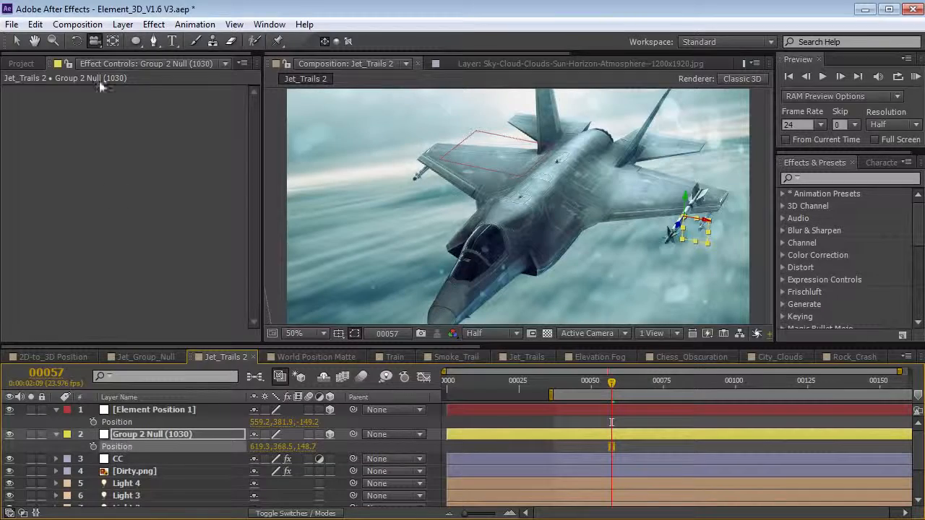
pyautogui.click(36, 24)
pyautogui.click(59, 142)
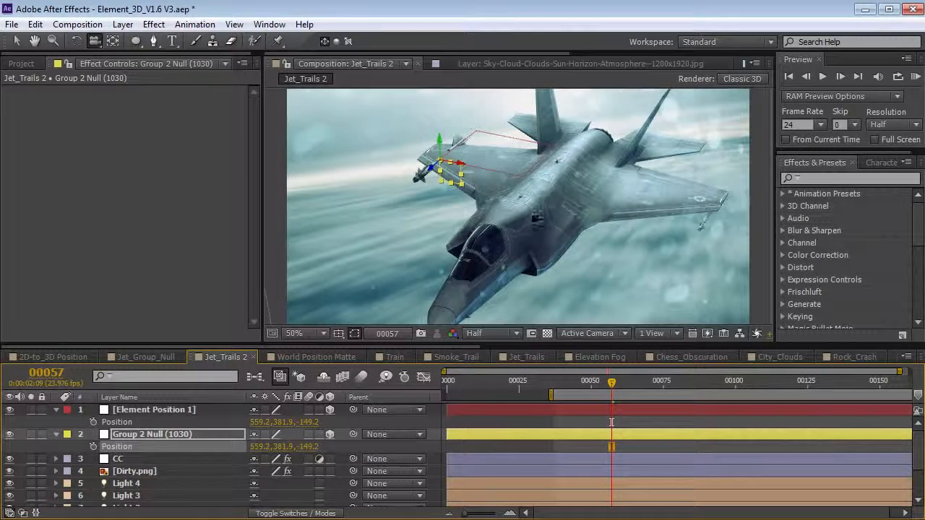
# - Delete the helper Element Position 1 layer and reselect Group 2 Null
pyautogui.moveTo(478, 230); pyautogui.dragTo(505, 198)
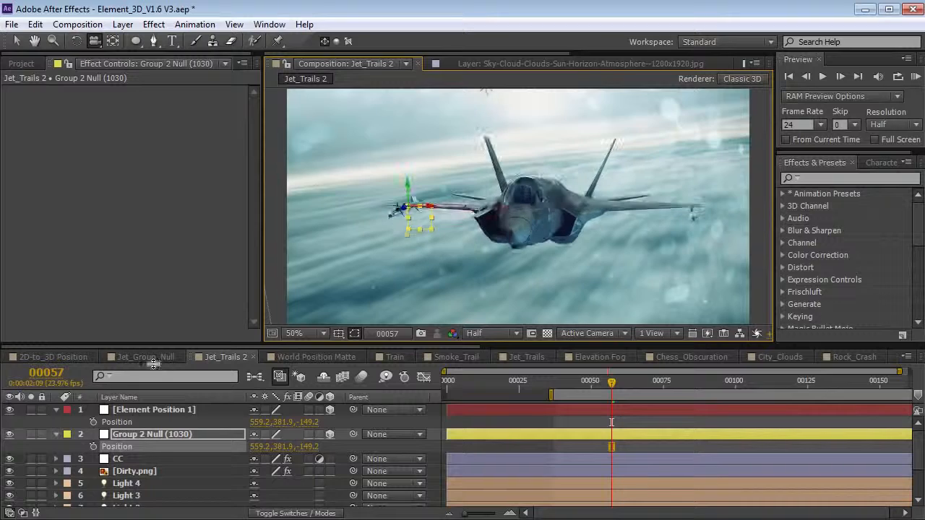
pyautogui.click(149, 410)
pyautogui.press('Delete')
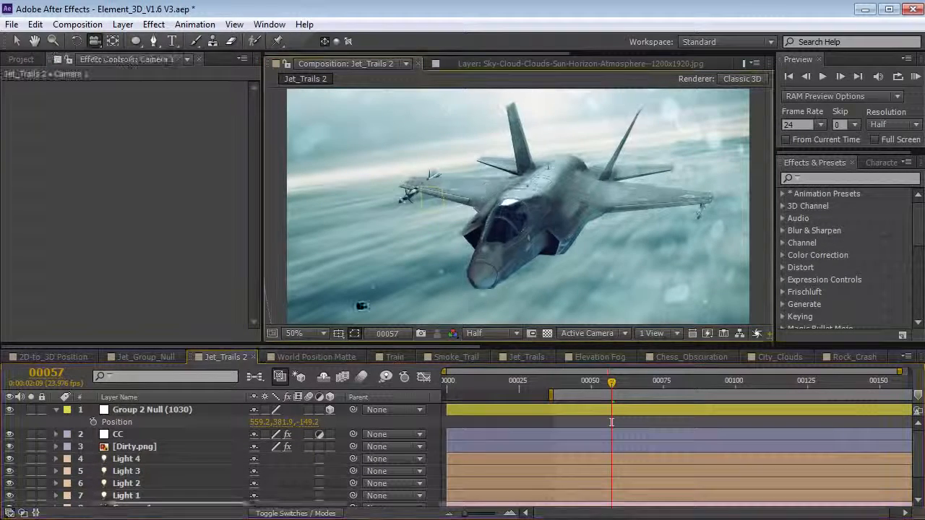
pyautogui.click(144, 411)
pyautogui.press('v')
pyautogui.scroll(1, 337, 166)
# - Nudge the Group 2 null slightly down in Y and rename it Missile
pyautogui.moveTo(324, 144); pyautogui.dragTo(322, 152)
pyautogui.press('space')
pyautogui.moveTo(381, 227); pyautogui.dragTo(421, 195)
pyautogui.scroll(-2, 621, 240)
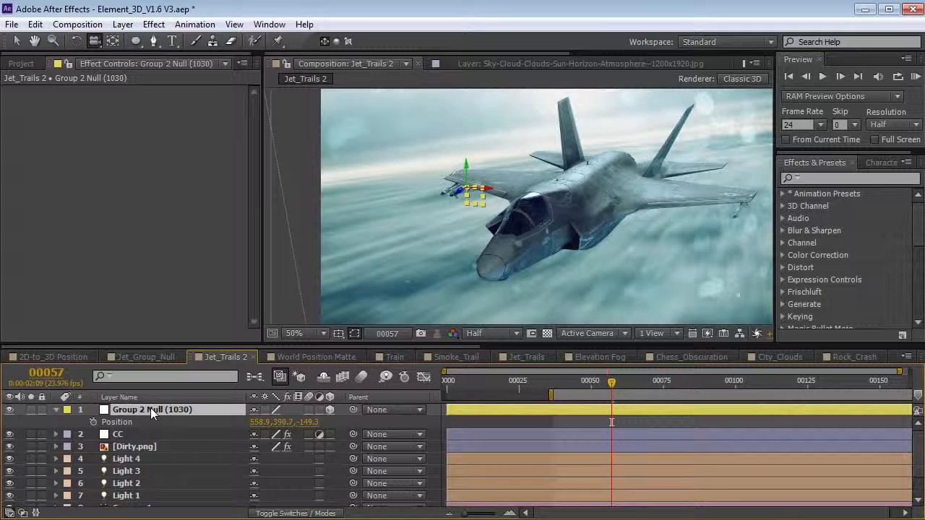
pyautogui.press('Return')
pyautogui.write('Mis')
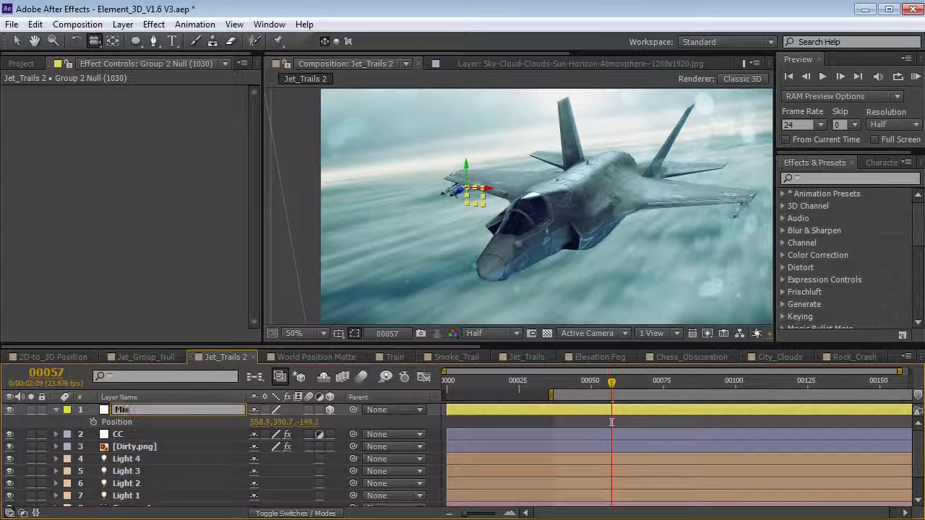
pyautogui.press('Return')
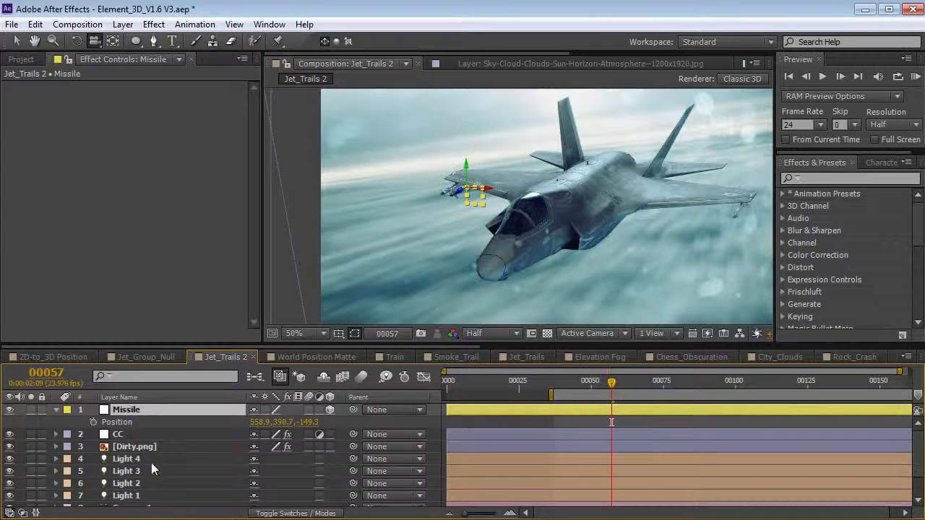
# - Create a group null for Group 1 of the E3D layer
pyautogui.scroll(-1, 151, 463)
pyautogui.click(130, 488)
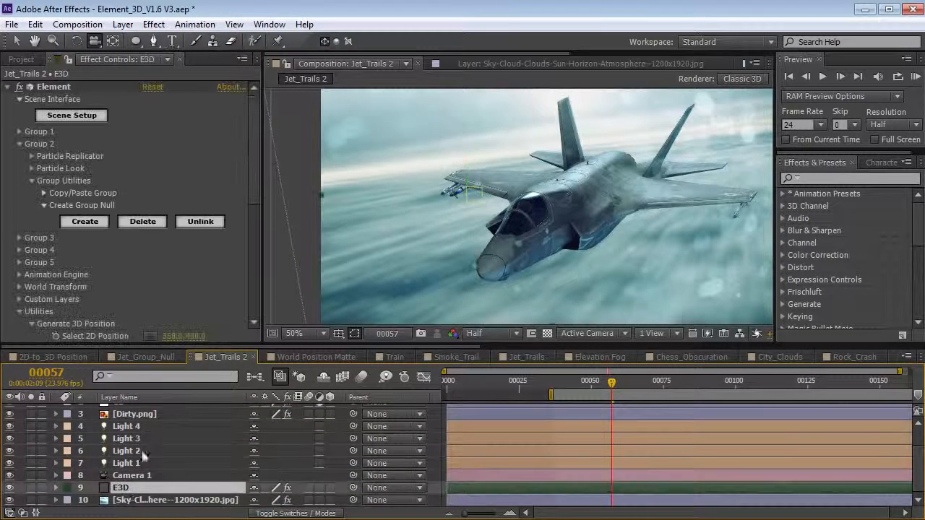
pyautogui.click(19, 145)
pyautogui.click(20, 131)
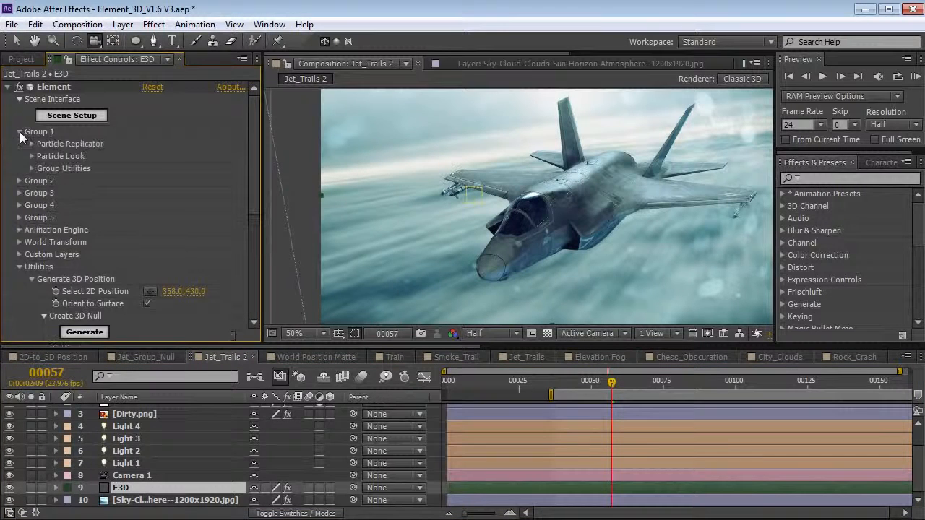
pyautogui.click(32, 169)
pyautogui.click(43, 193)
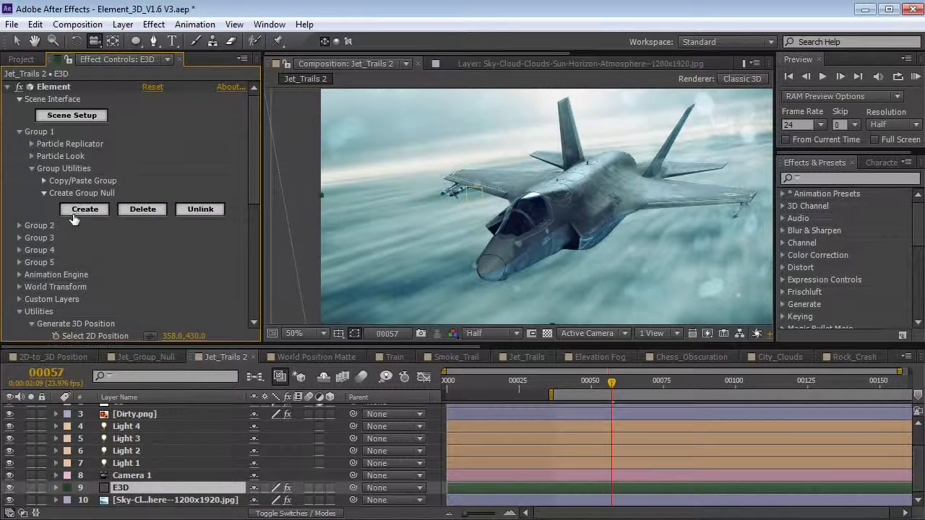
pyautogui.click(85, 210)
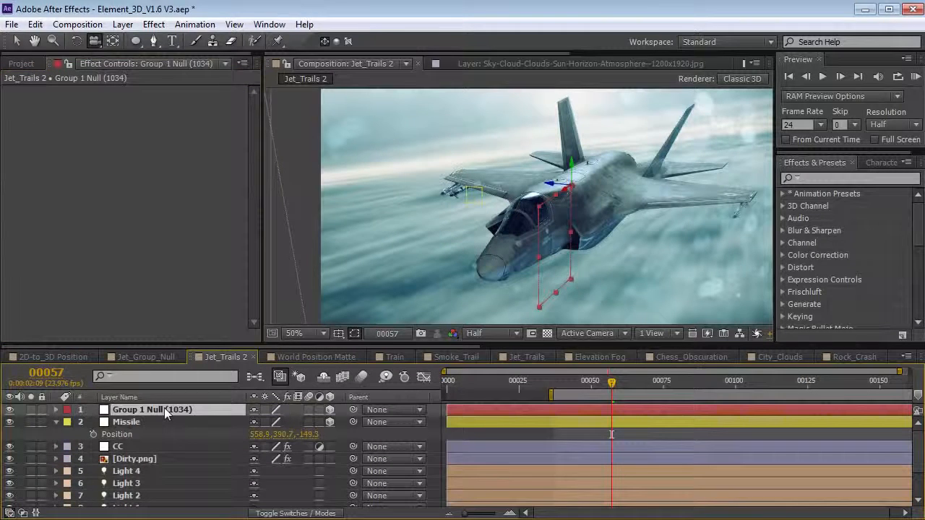
# - Rename the Group 1 null to Jet and rotate it to tilt the jet
pyautogui.press('Return')
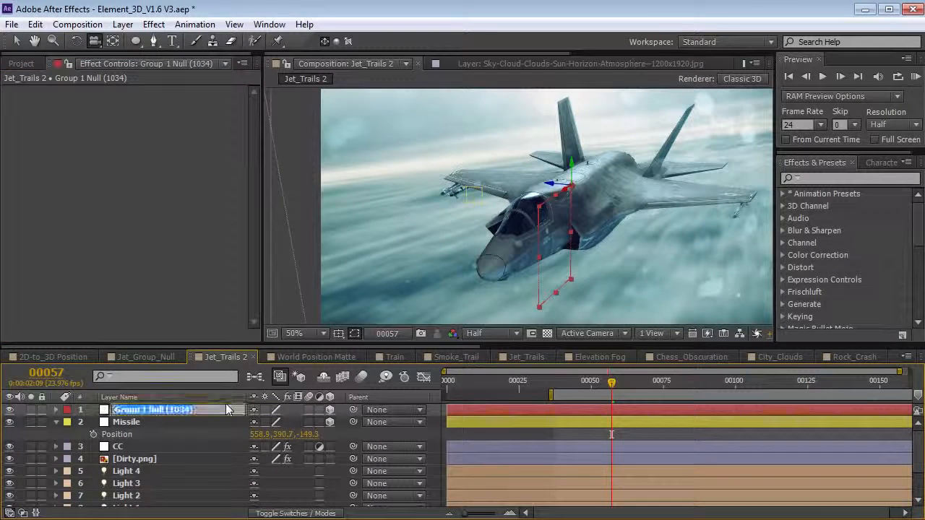
pyautogui.write('Jet')
pyautogui.press('Return')
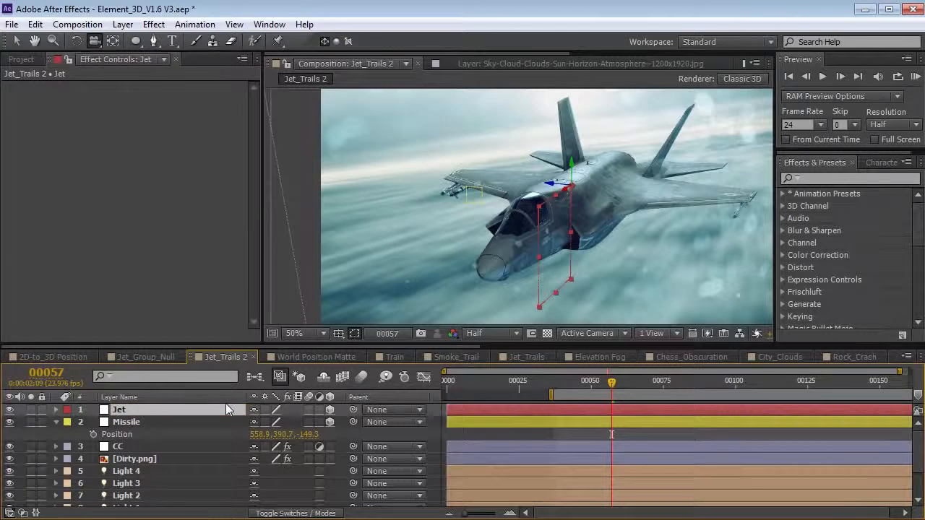
pyautogui.press('w')
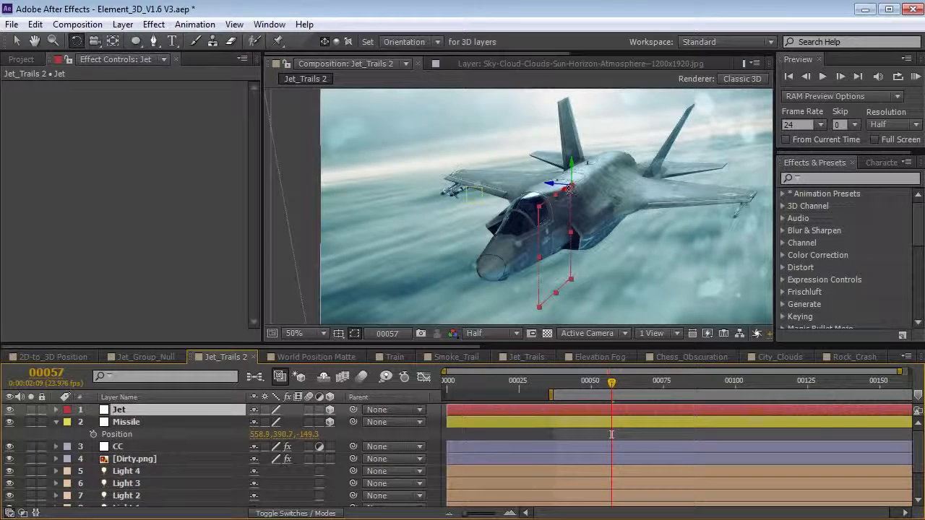
pyautogui.moveTo(566, 184)
pyautogui.mouseDown()
pyautogui.moveTo(576, 192)
pyautogui.moveTo(568, 190)
pyautogui.mouseUp()
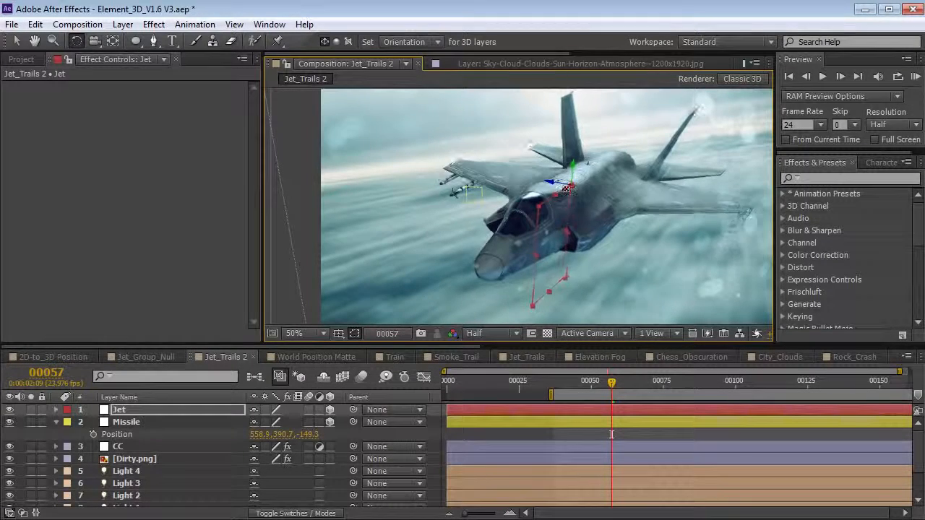
# - Parent the Missile null to Jet and move the jet higher in the scene
pyautogui.click(130, 424)
pyautogui.moveTo(354, 423); pyautogui.dragTo(119, 410)
pyautogui.moveTo(534, 237); pyautogui.dragTo(540, 185)
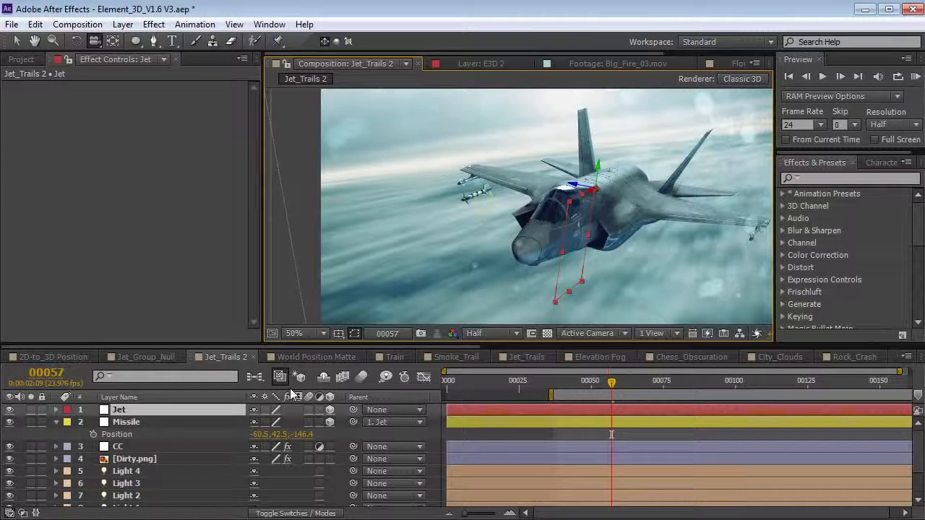
# - Switch to the Train composition at frame 14 and orbit around the tanker
pyautogui.click(393, 356)
pyautogui.moveTo(480, 380); pyautogui.dragTo(551, 441)
pyautogui.moveTo(458, 202); pyautogui.dragTo(557, 213)
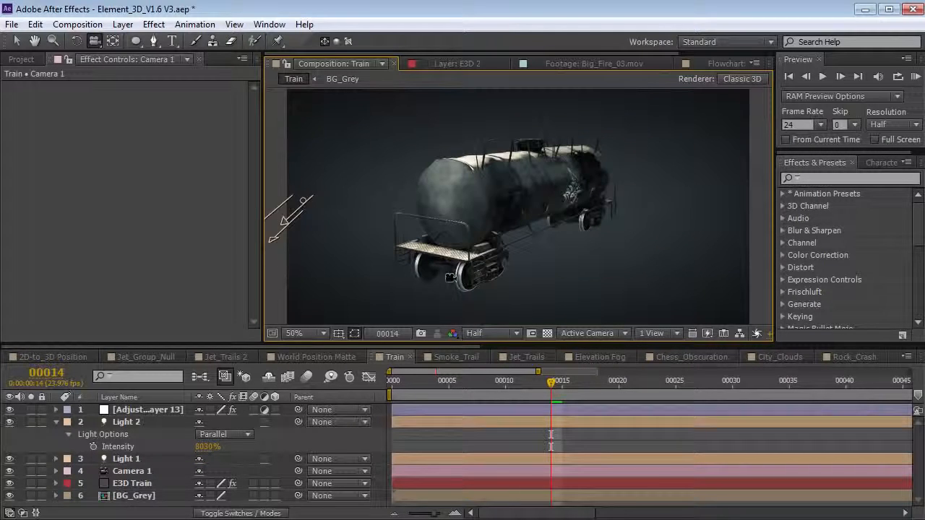
# - Add the Big_Fire_03.mov footage from the project into the Train composition
pyautogui.click(56, 422)
pyautogui.moveTo(487, 230); pyautogui.dragTo(473, 247)
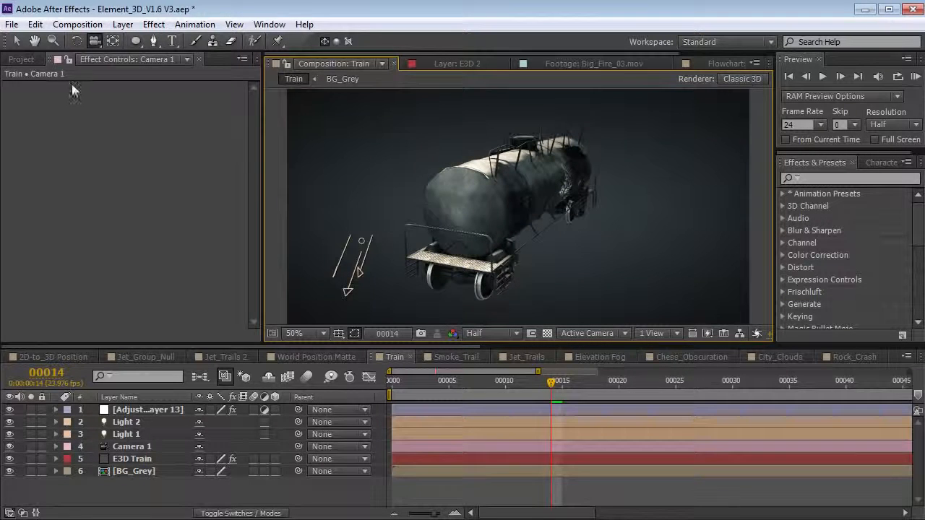
pyautogui.click(21, 59)
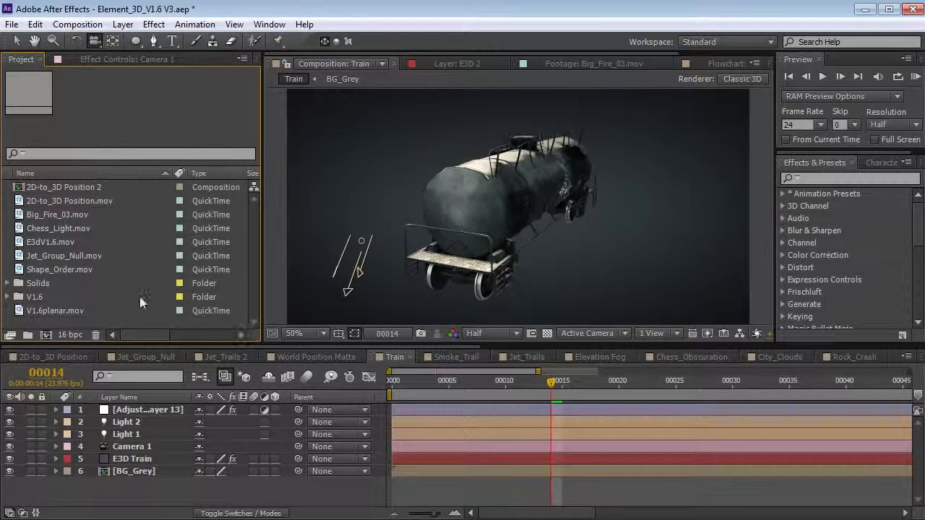
pyautogui.click(55, 224)
pyautogui.click(58, 214)
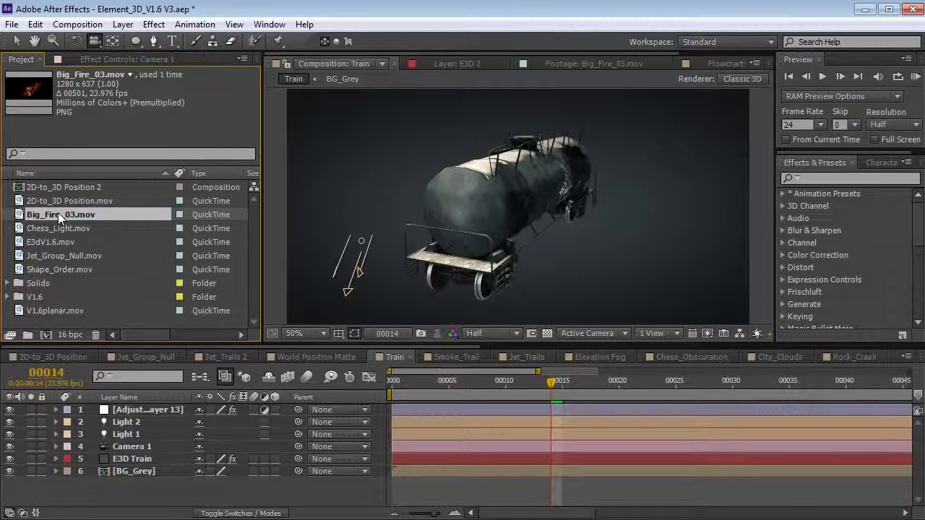
pyautogui.moveTo(60, 215); pyautogui.dragTo(122, 450)
# - Make the Big_Fire_03.mov layer 3D with Accepts Lights set to Off
pyautogui.moveTo(477, 187); pyautogui.dragTo(486, 245)
pyautogui.click(157, 459)
pyautogui.click(275, 459)
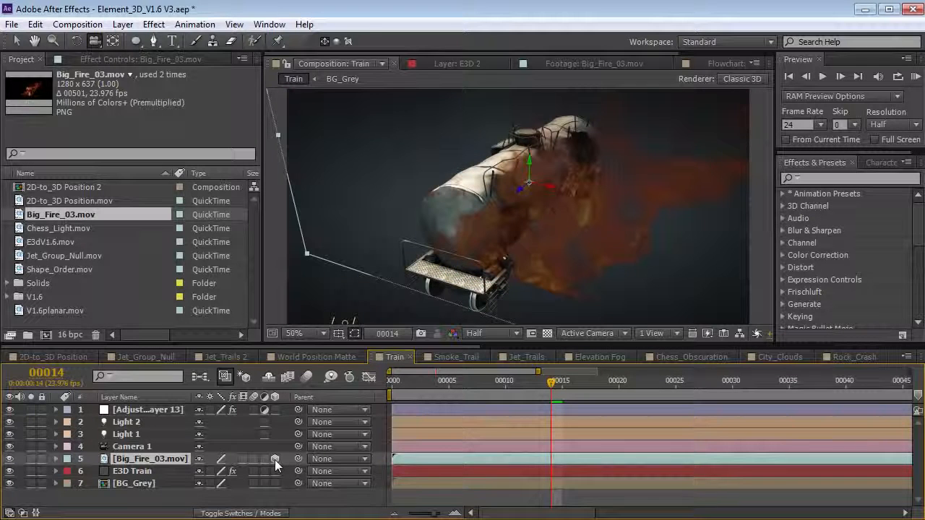
pyautogui.press('a')
pyautogui.press('a')
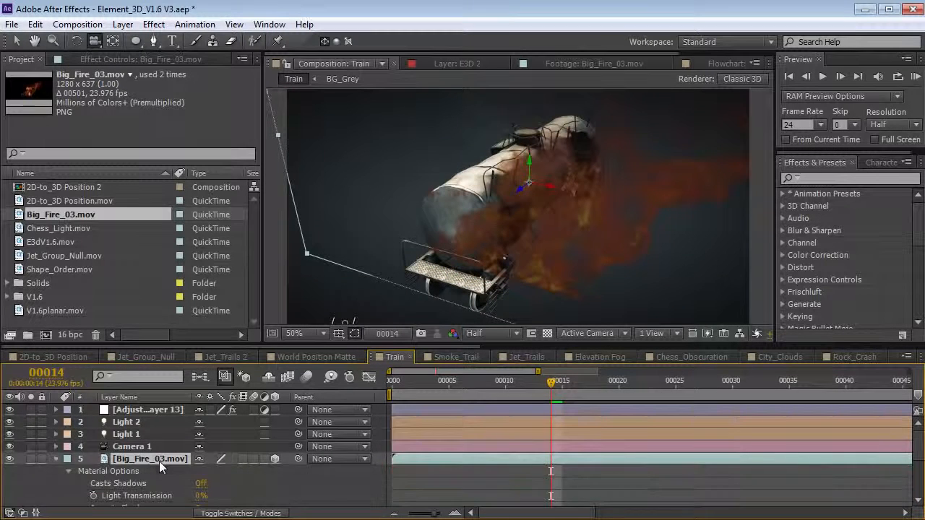
pyautogui.scroll(-3, 175, 449)
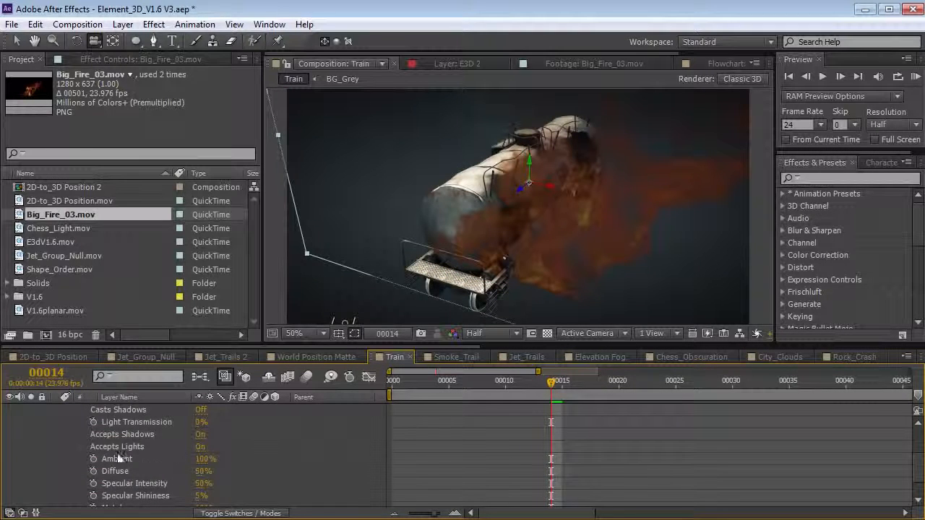
pyautogui.click(200, 446)
# - Orbit around the burning tanker to check the flames, then select E3D Train
pyautogui.moveTo(596, 237)
pyautogui.mouseDown()
pyautogui.moveTo(525, 227)
pyautogui.moveTo(566, 229)
pyautogui.moveTo(444, 246)
pyautogui.mouseUp()
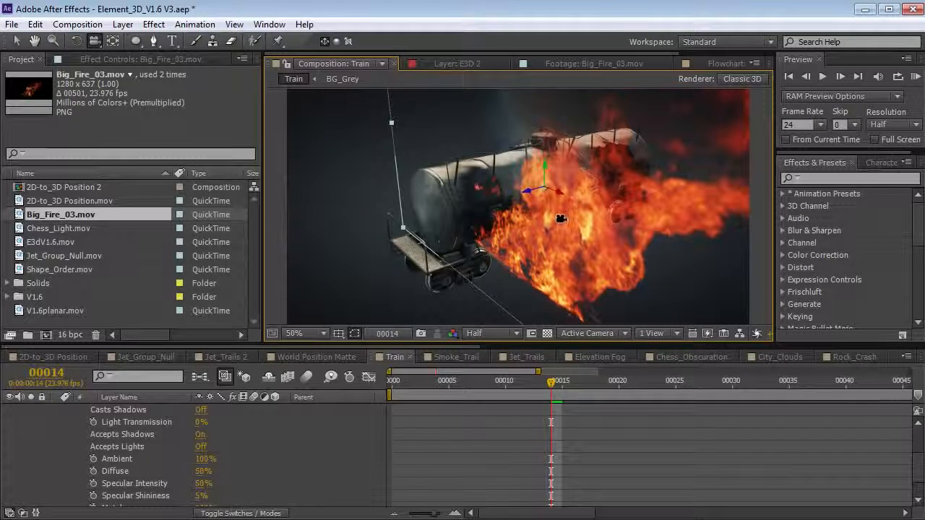
pyautogui.moveTo(526, 243)
pyautogui.mouseDown()
pyautogui.moveTo(584, 199)
pyautogui.moveTo(630, 214)
pyautogui.moveTo(605, 203)
pyautogui.moveTo(490, 263)
pyautogui.mouseUp()
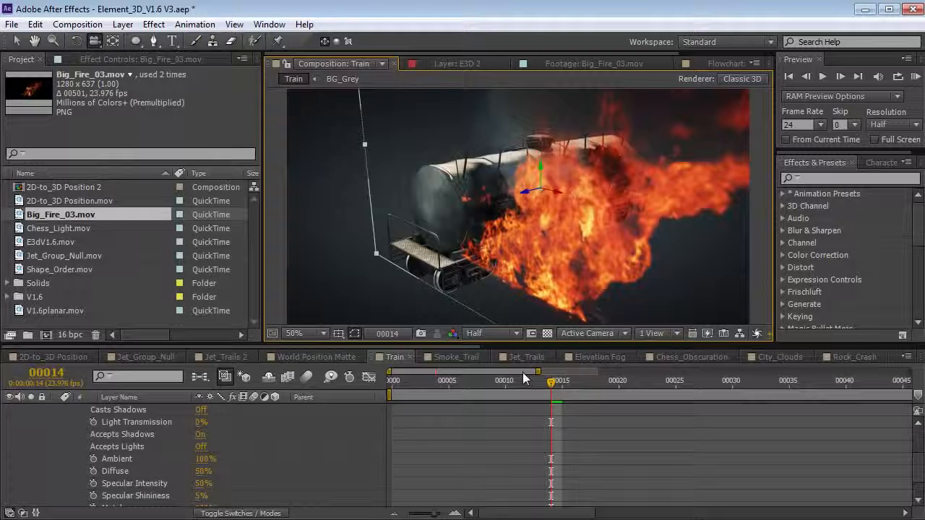
pyautogui.scroll(2, 461, 446)
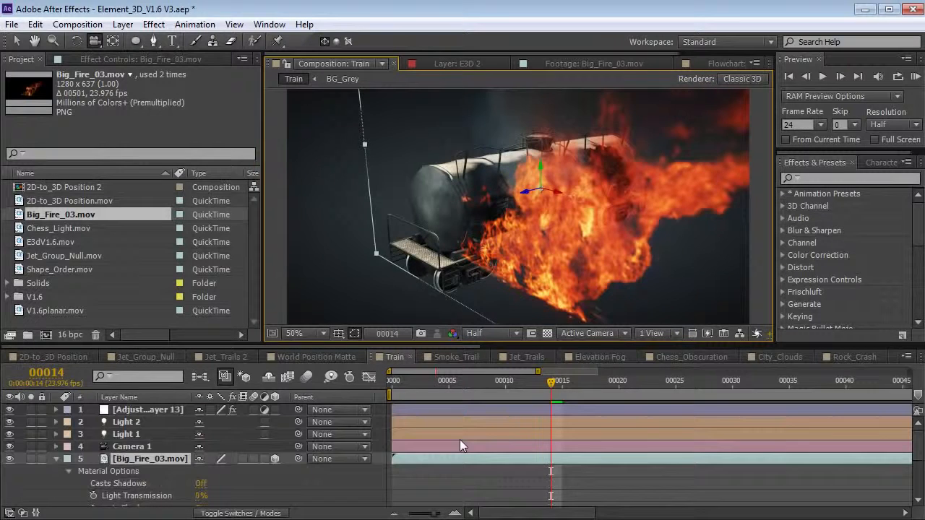
pyautogui.click(56, 459)
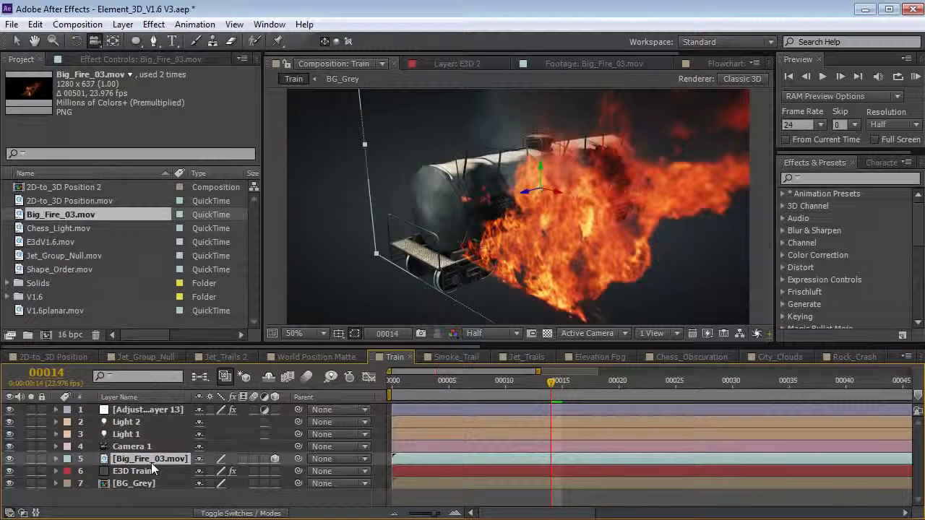
pyautogui.click(148, 470)
pyautogui.moveTo(473, 226); pyautogui.dragTo(507, 240)
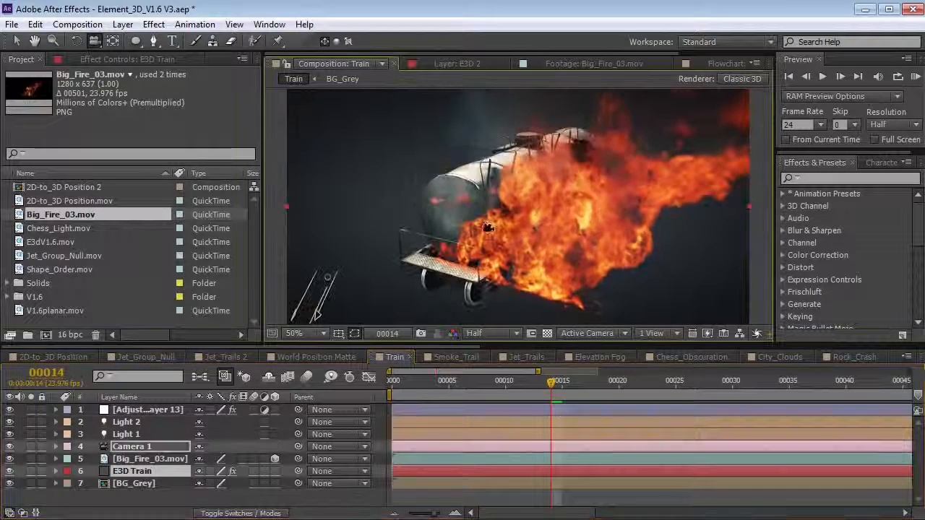
pyautogui.click(135, 461)
pyautogui.click(135, 471)
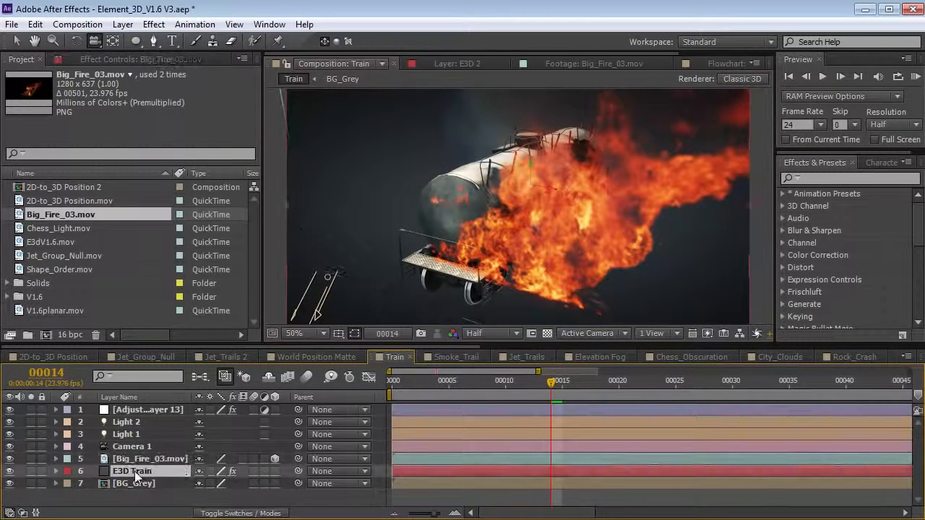
pyautogui.click(36, 24)
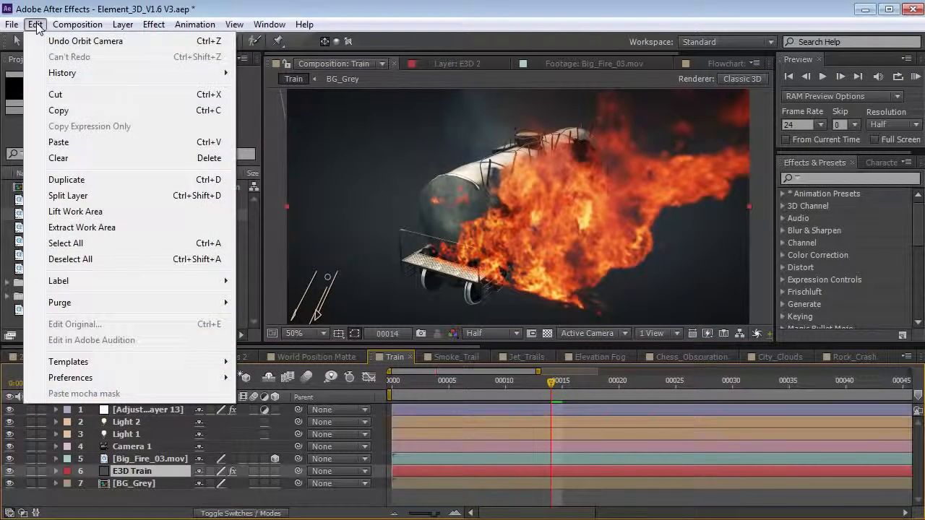
# - Duplicate E3D Train above the fire and set its output to World Position
pyautogui.click(79, 182)
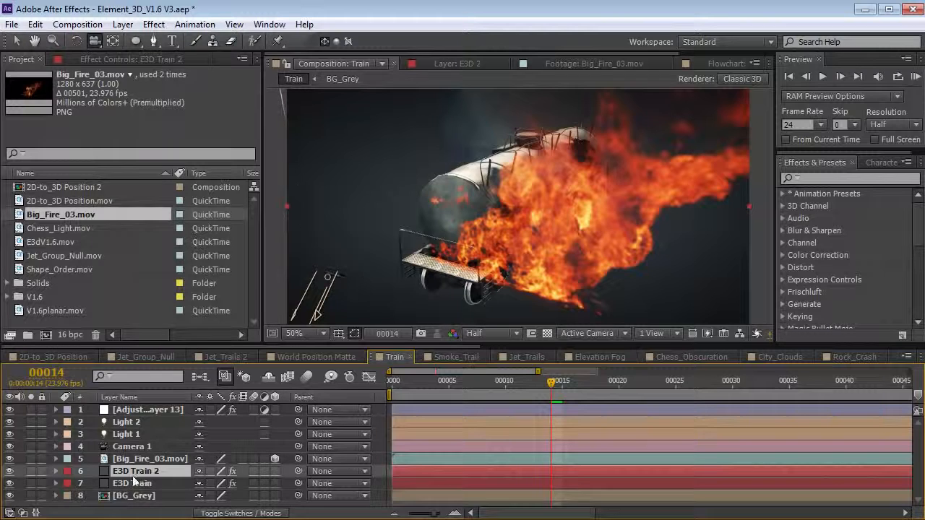
pyautogui.moveTo(128, 471); pyautogui.dragTo(131, 463)
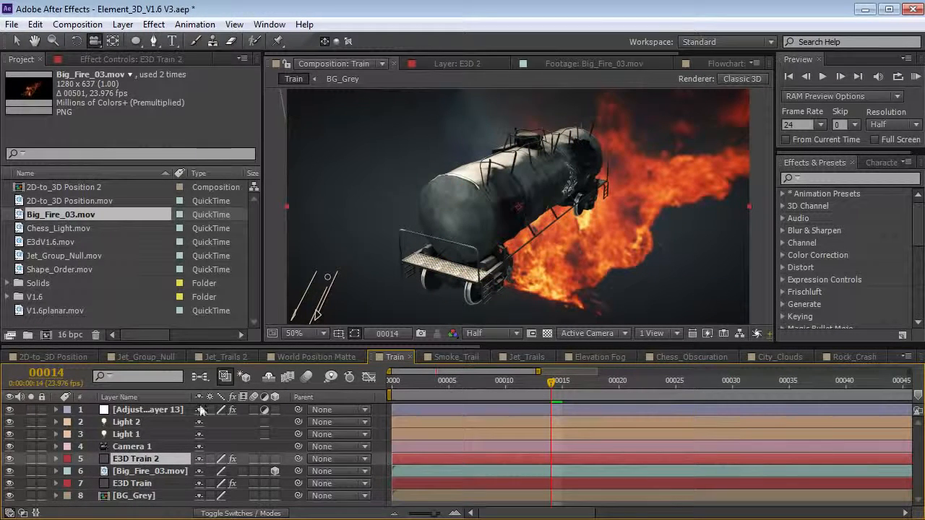
pyautogui.click(104, 58)
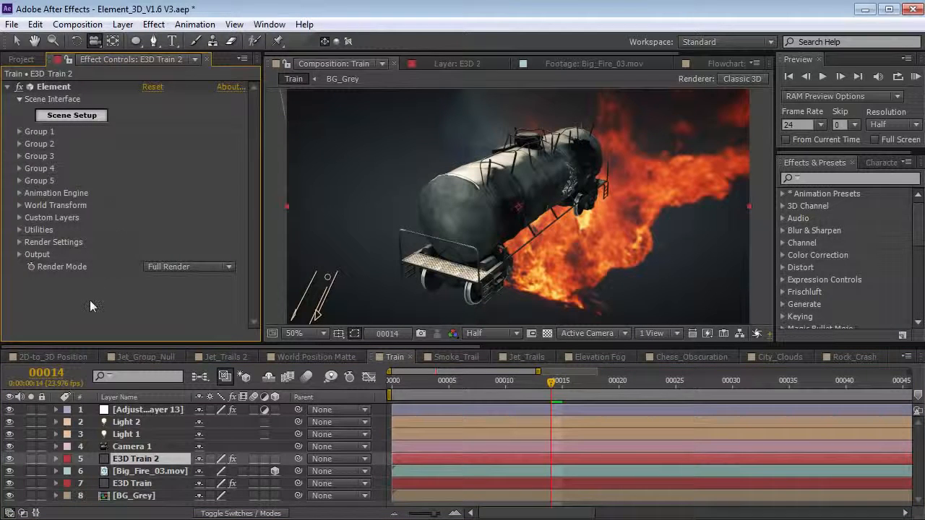
pyautogui.click(19, 254)
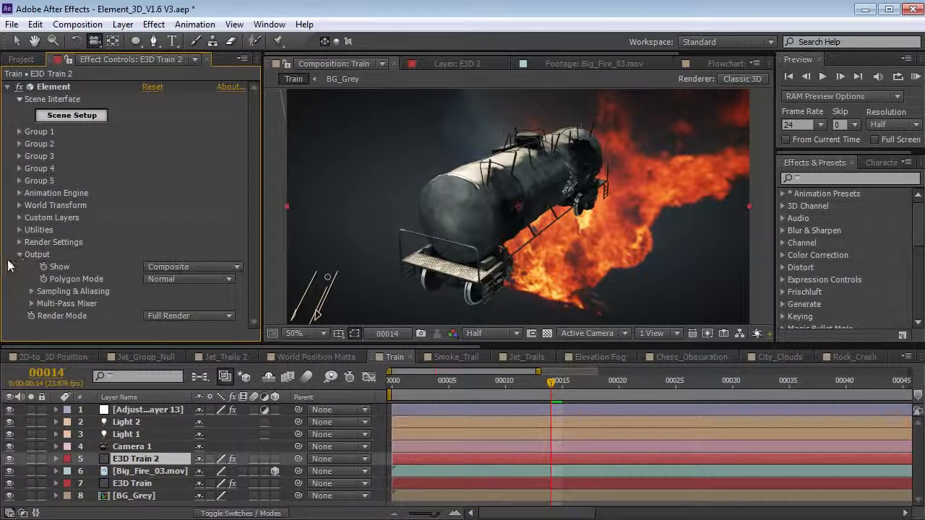
pyautogui.click(171, 266)
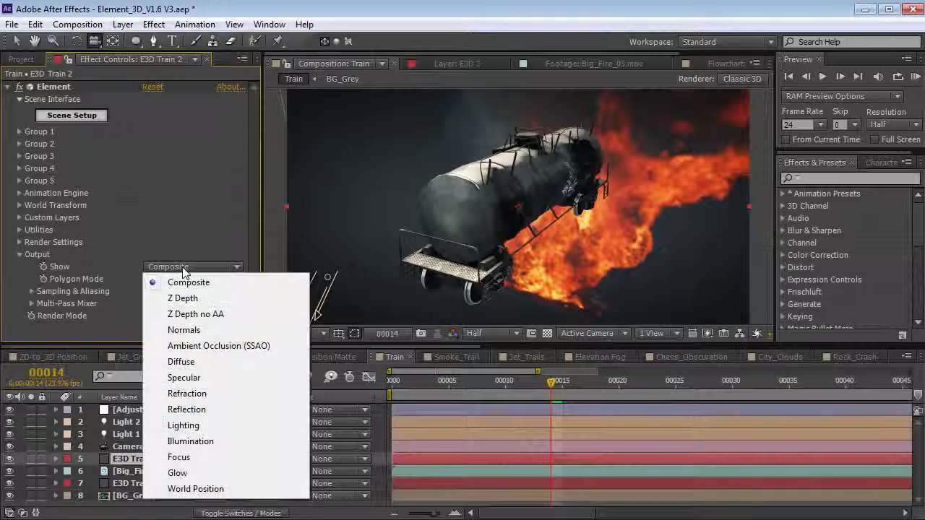
pyautogui.click(212, 492)
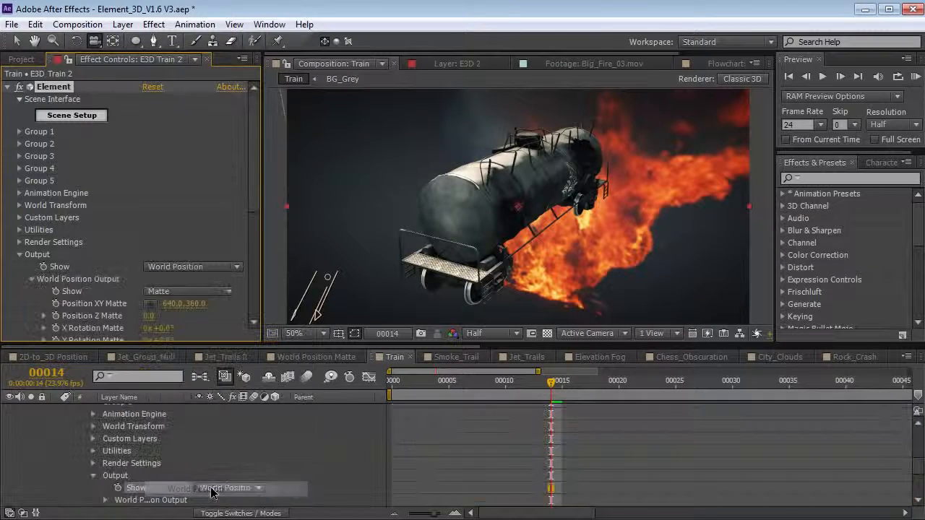
pyautogui.moveTo(530, 236); pyautogui.dragTo(518, 208)
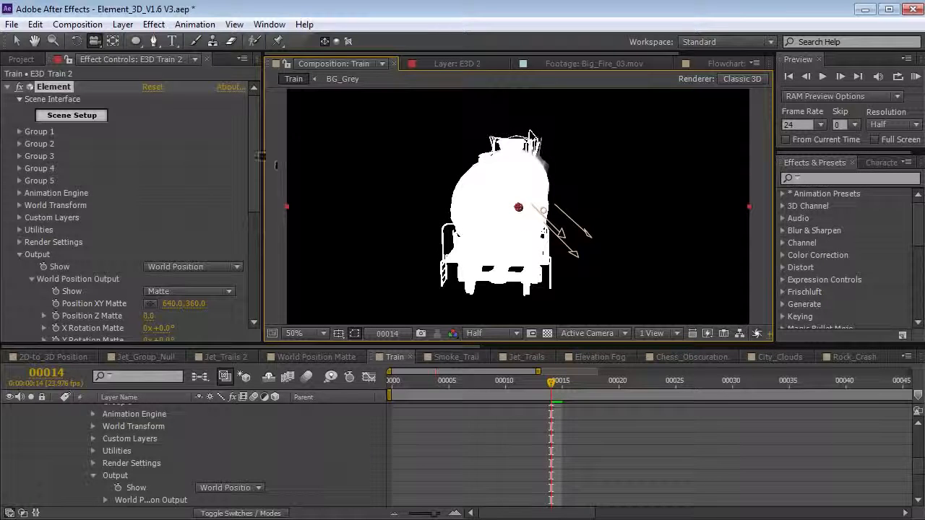
# - Keep the world-position Matte output, leave X rotation at zero and set Z position -260
pyautogui.moveTo(256, 153); pyautogui.dragTo(246, 214)
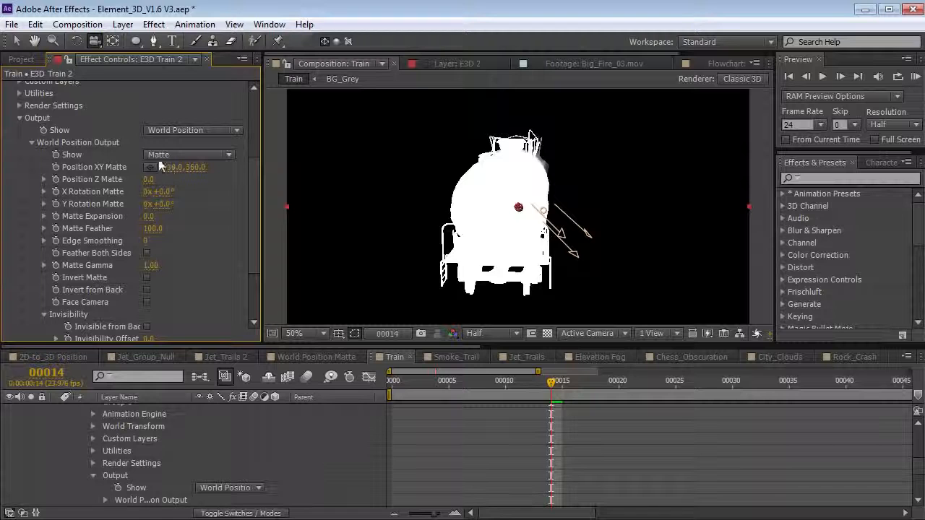
pyautogui.click(170, 156)
pyautogui.click(190, 188)
pyautogui.moveTo(502, 220); pyautogui.dragTo(475, 225)
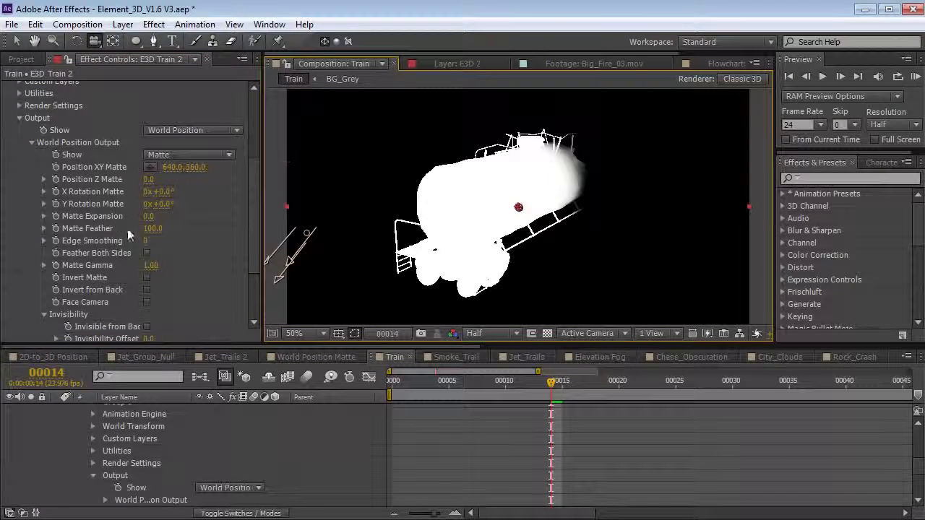
pyautogui.moveTo(179, 190); pyautogui.dragTo(333, 172)
pyautogui.hotkey('ctrl', 'z')
pyautogui.moveTo(151, 180); pyautogui.dragTo(132, 179)
pyautogui.moveTo(518, 207); pyautogui.dragTo(587, 238)
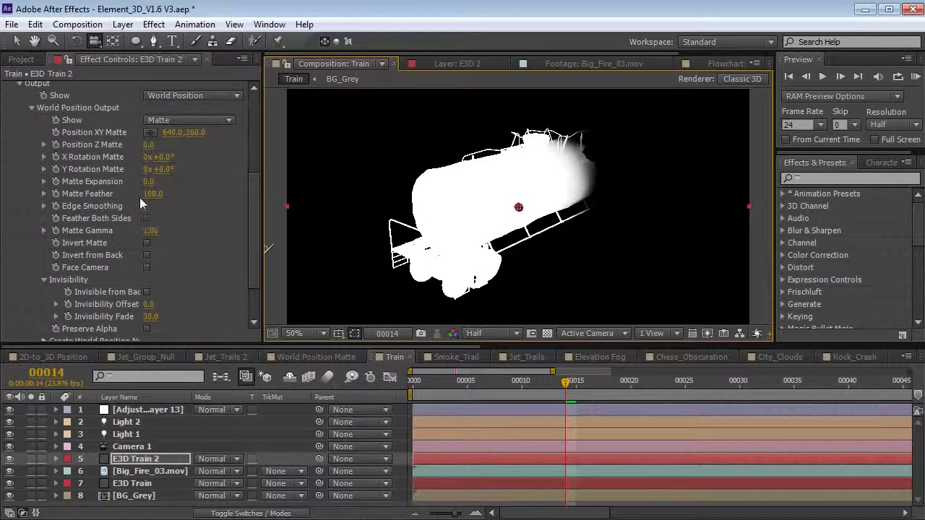
# - Set the matte's Matte Feather to 20 and select the Big_Fire_03.mov layer
pyautogui.click(145, 195)
pyautogui.press('Return')
pyautogui.moveTo(217, 346); pyautogui.dragTo(207, 266)
pyautogui.click(159, 392)
pyautogui.click(282, 391)
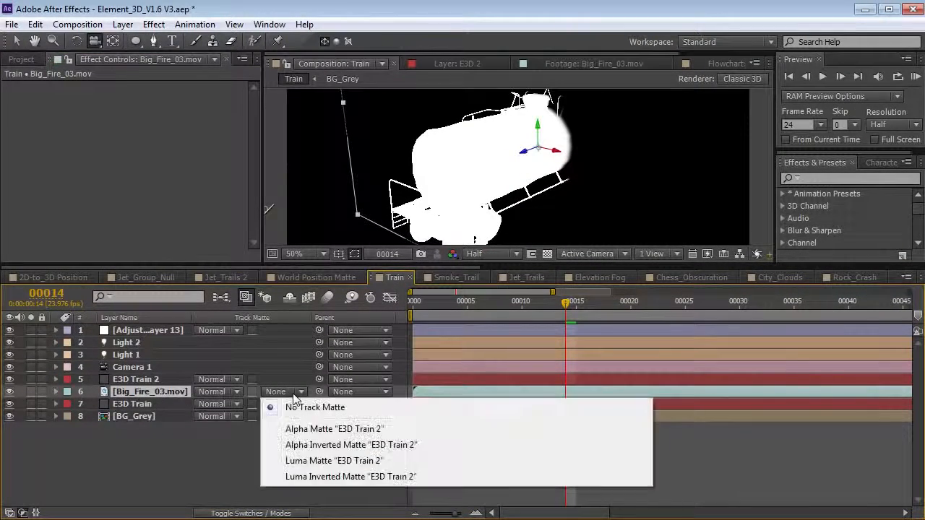
# - Matte the fire with E3D Train 2 as a Luma Inverted track matte
pyautogui.click(359, 477)
pyautogui.press('`')
pyautogui.moveTo(406, 195); pyautogui.dragTo(434, 324)
pyautogui.moveTo(494, 314); pyautogui.dragTo(420, 291)
pyautogui.press('`')
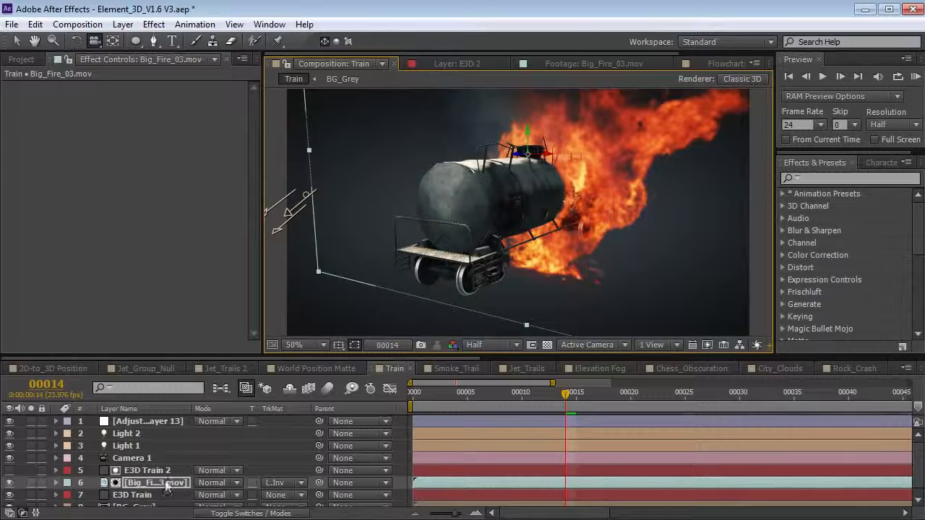
# - Select E3D Train 2 and orbit around the train to inspect the matted fire
pyautogui.click(146, 471)
pyautogui.scroll(-4, 223, 205)
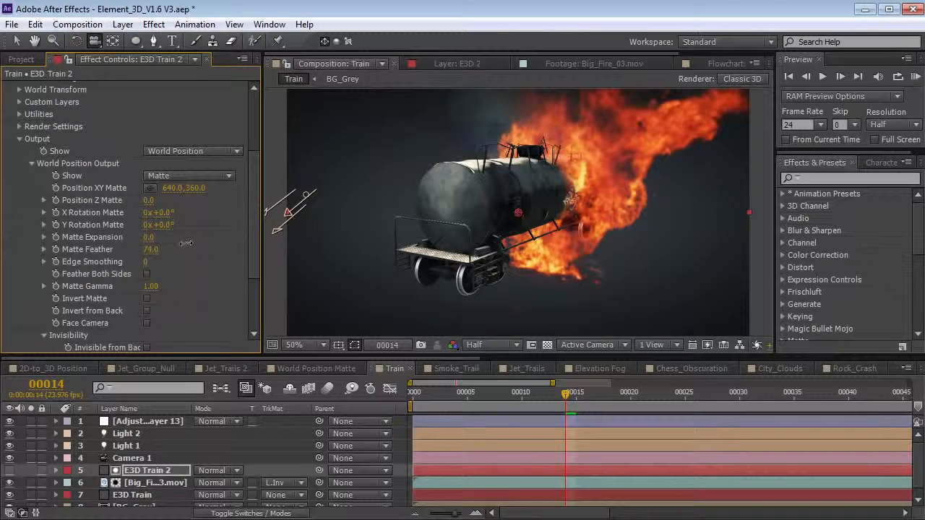
pyautogui.moveTo(469, 185); pyautogui.dragTo(552, 206)
pyautogui.moveTo(571, 238); pyautogui.dragTo(604, 242)
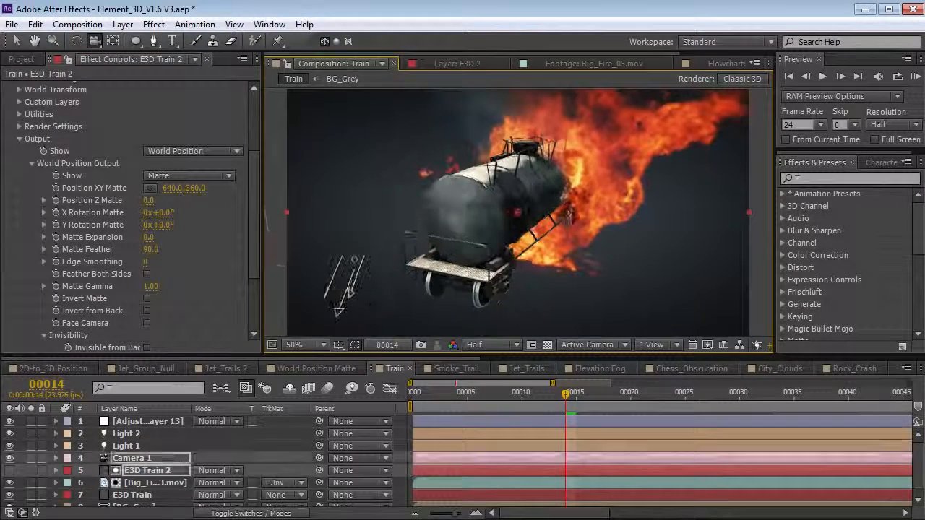
# - Nudge the Big_Fire_03.mov layer vertically on the tanker and orbit to check it
pyautogui.click(141, 495)
pyautogui.click(148, 483)
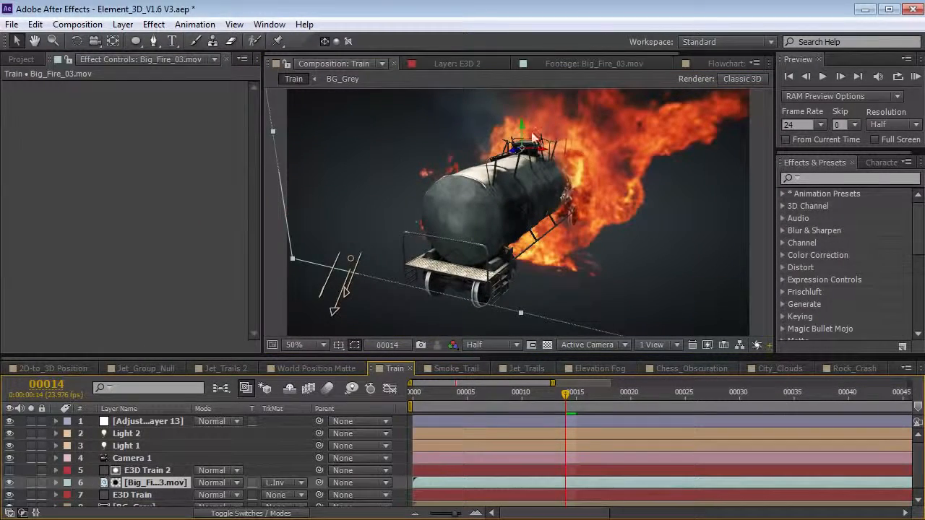
pyautogui.moveTo(523, 134)
pyautogui.mouseDown()
pyautogui.moveTo(522, 95)
pyautogui.moveTo(520, 128)
pyautogui.mouseUp()
pyautogui.press('c')
pyautogui.moveTo(557, 211); pyautogui.dragTo(584, 211)
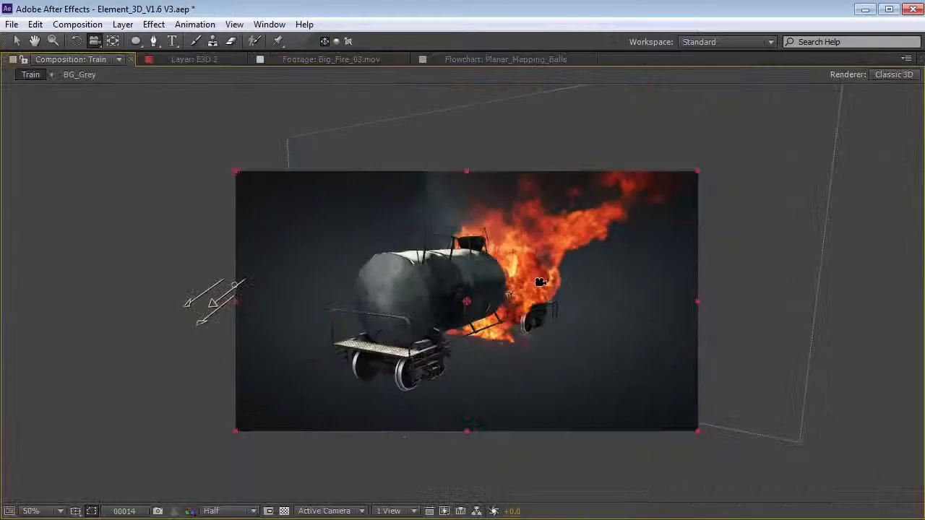
pyautogui.moveTo(572, 268)
pyautogui.mouseDown()
pyautogui.moveTo(586, 252)
pyautogui.moveTo(451, 292)
pyautogui.moveTo(391, 259)
pyautogui.moveTo(436, 289)
pyautogui.mouseUp()
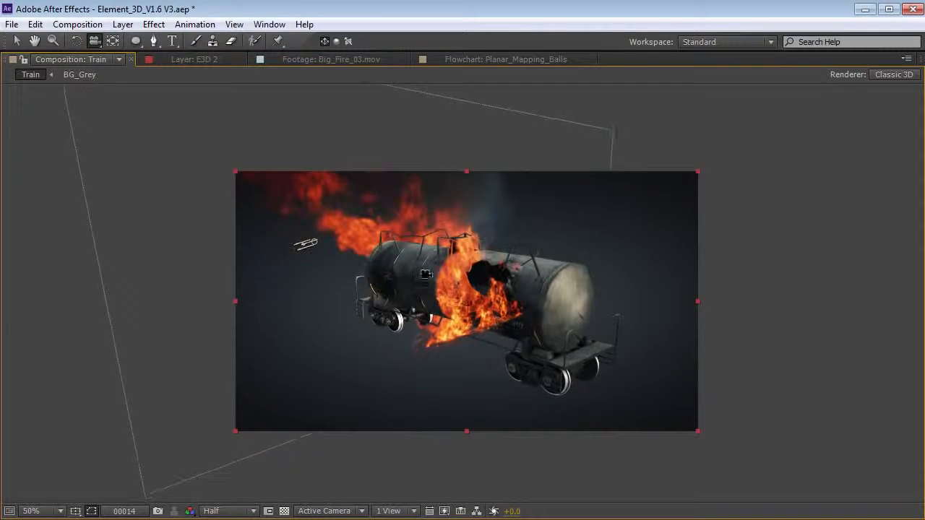
# - Turn on the WPP MAtte layer to view the matte itself
pyautogui.press('`')
pyautogui.click(9, 472)
pyautogui.moveTo(425, 233); pyautogui.dragTo(394, 223)
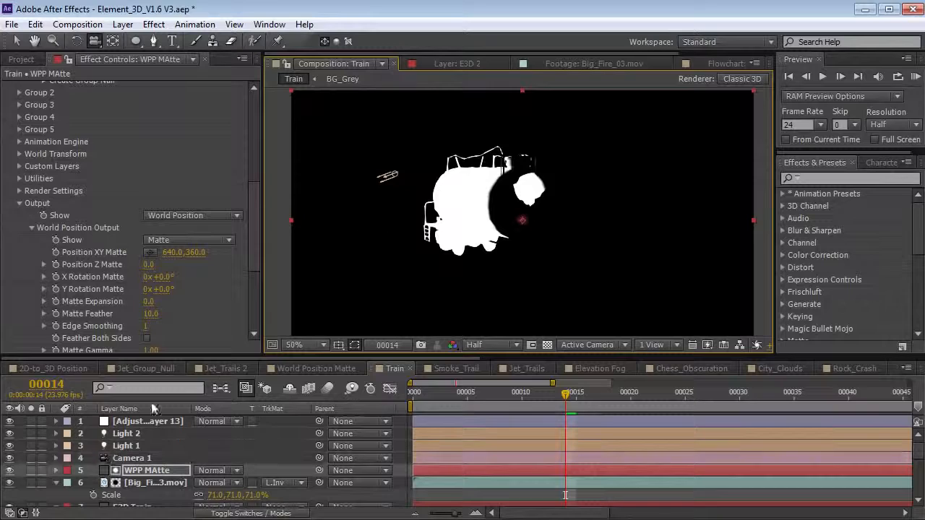
# - Refine the WPP MAtte matte to Matte Expansion -20 and Matte Feather 79, toggling visibility to compare
pyautogui.click(9, 470)
pyautogui.moveTo(556, 249); pyautogui.dragTo(683, 253)
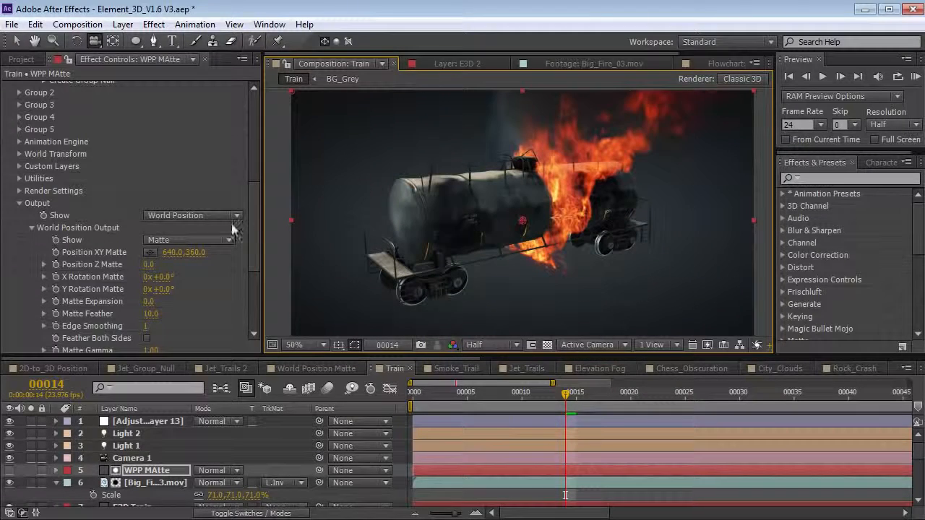
pyautogui.moveTo(254, 227); pyautogui.dragTo(257, 245)
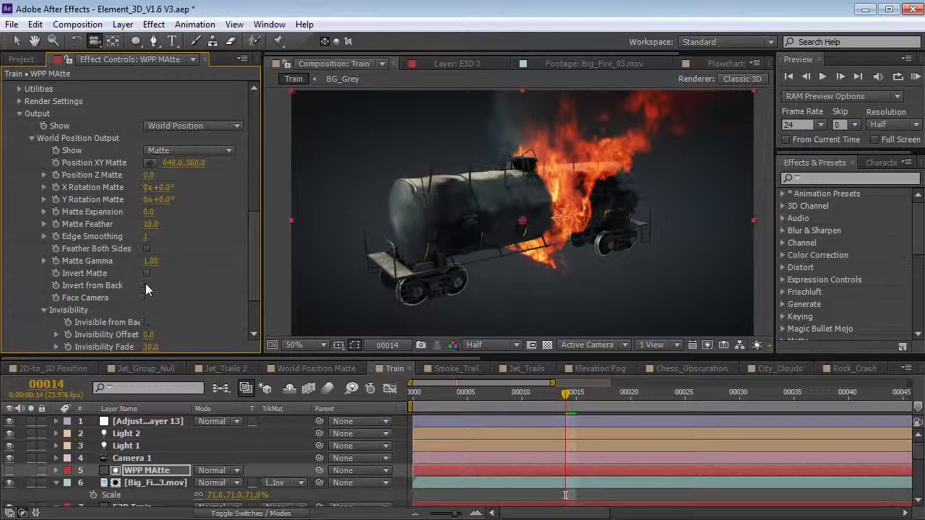
pyautogui.moveTo(692, 207)
pyautogui.mouseDown()
pyautogui.moveTo(567, 219)
pyautogui.moveTo(668, 218)
pyautogui.moveTo(511, 225)
pyautogui.moveTo(525, 228)
pyautogui.mouseUp()
pyautogui.click(9, 471)
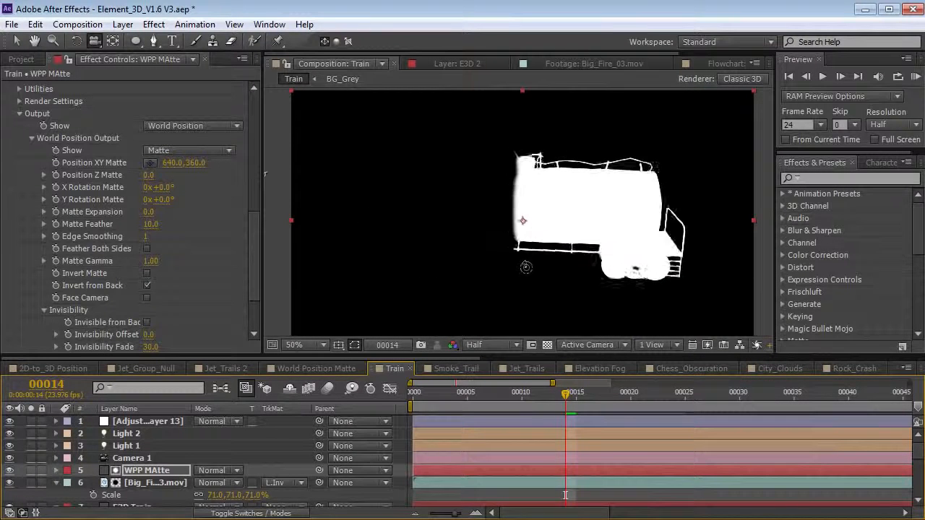
pyautogui.click(10, 471)
pyautogui.moveTo(408, 271)
pyautogui.mouseDown()
pyautogui.moveTo(490, 262)
pyautogui.moveTo(410, 267)
pyautogui.moveTo(466, 235)
pyautogui.moveTo(573, 242)
pyautogui.mouseUp()
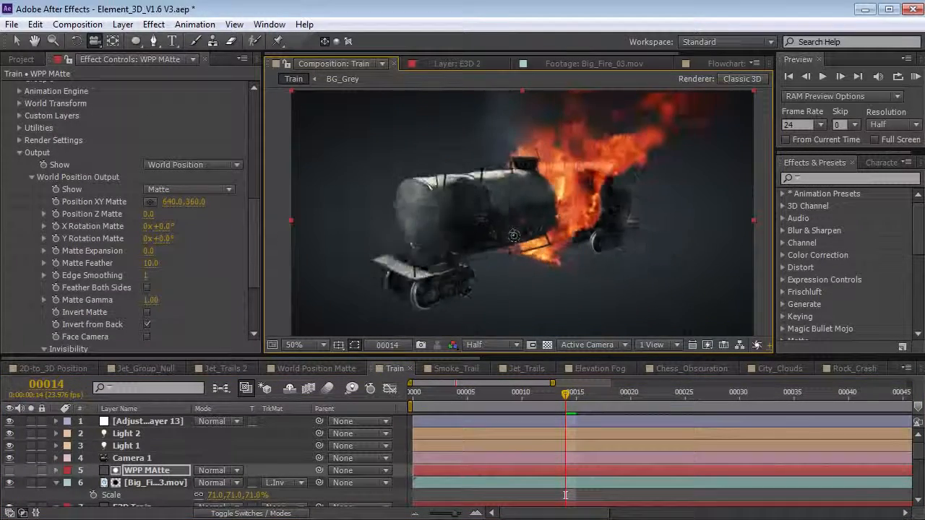
pyautogui.scroll(-3, 256, 227)
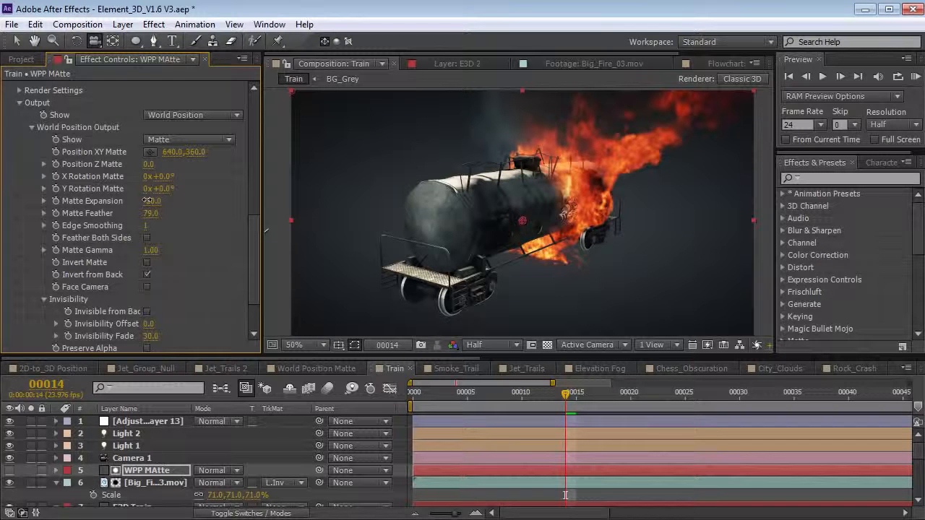
pyautogui.moveTo(594, 237)
pyautogui.mouseDown()
pyautogui.moveTo(452, 247)
pyautogui.moveTo(586, 238)
pyautogui.moveTo(648, 247)
pyautogui.moveTo(568, 254)
pyautogui.mouseUp()
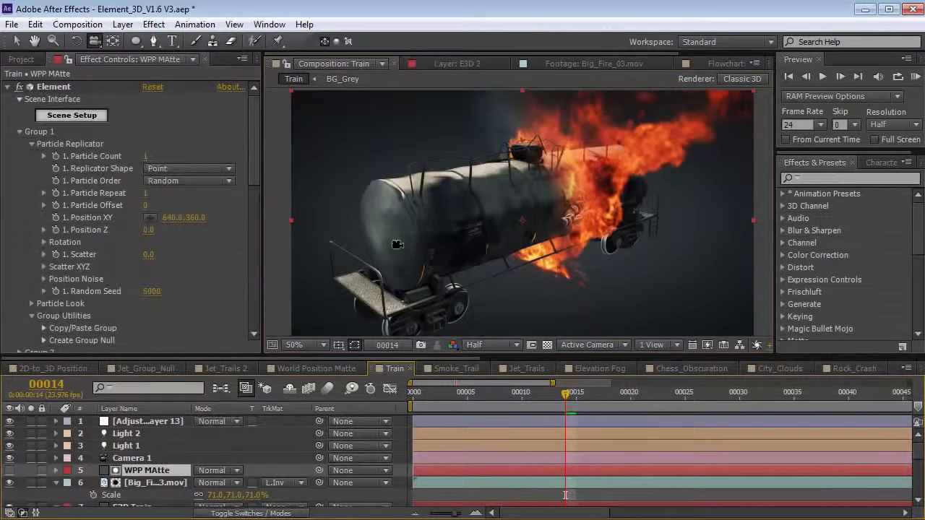
# - Apply Fractal Noise to the WPP MAtte layer with Color Dodge blending
pyautogui.click(9, 471)
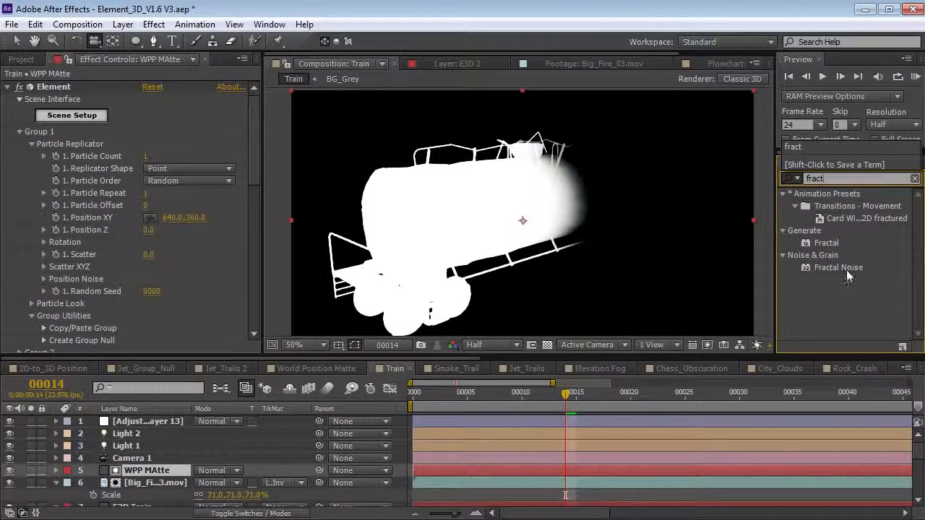
pyautogui.moveTo(846, 270); pyautogui.dragTo(155, 471)
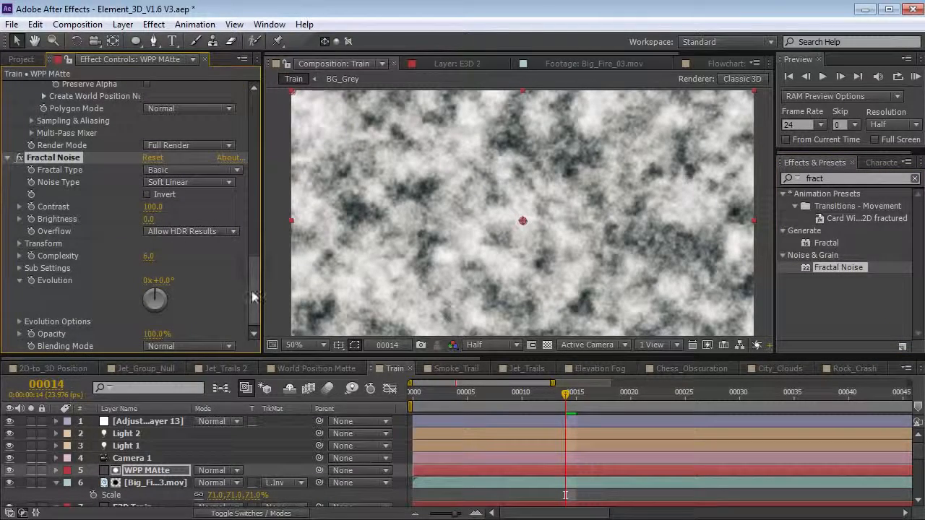
pyautogui.click(189, 347)
pyautogui.click(203, 505)
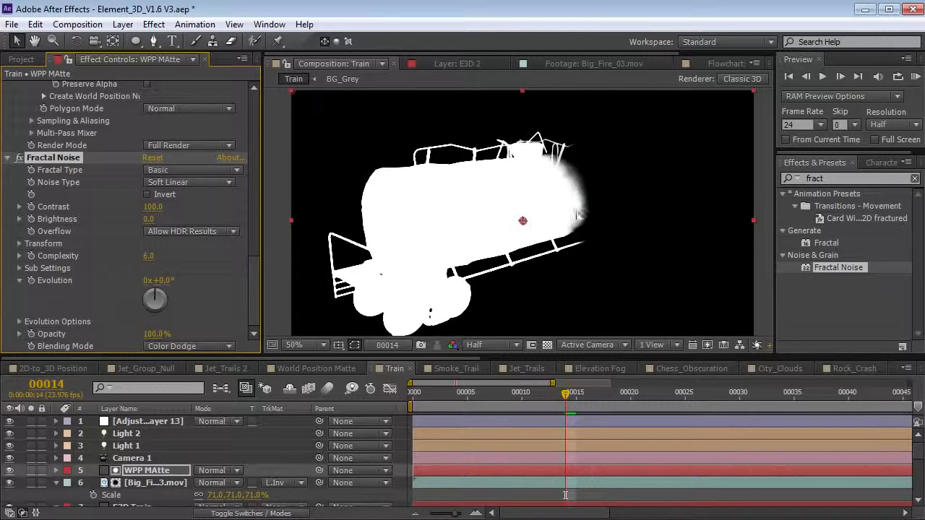
# - Lower the noise Scale to about 46 and Brightness to about -29, then check the fire
pyautogui.click(20, 244)
pyautogui.moveTo(159, 286); pyautogui.dragTo(125, 284)
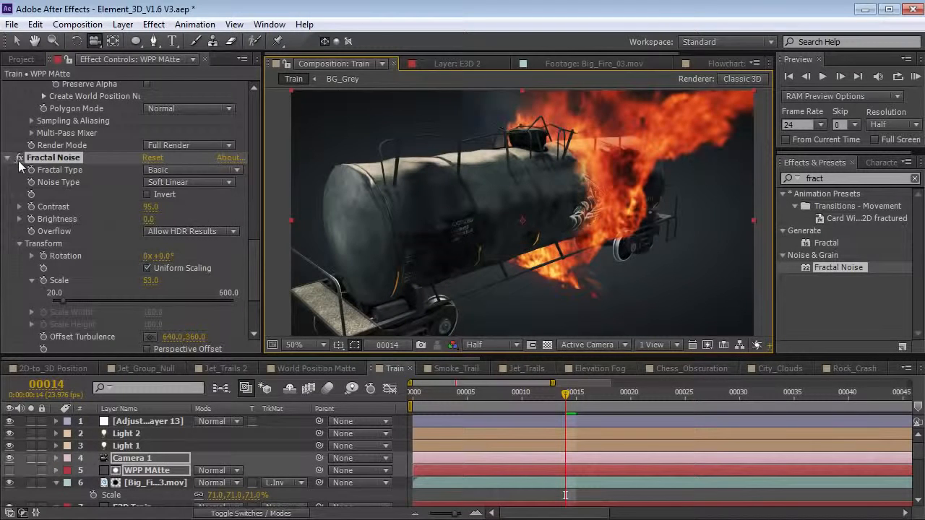
pyautogui.click(20, 164)
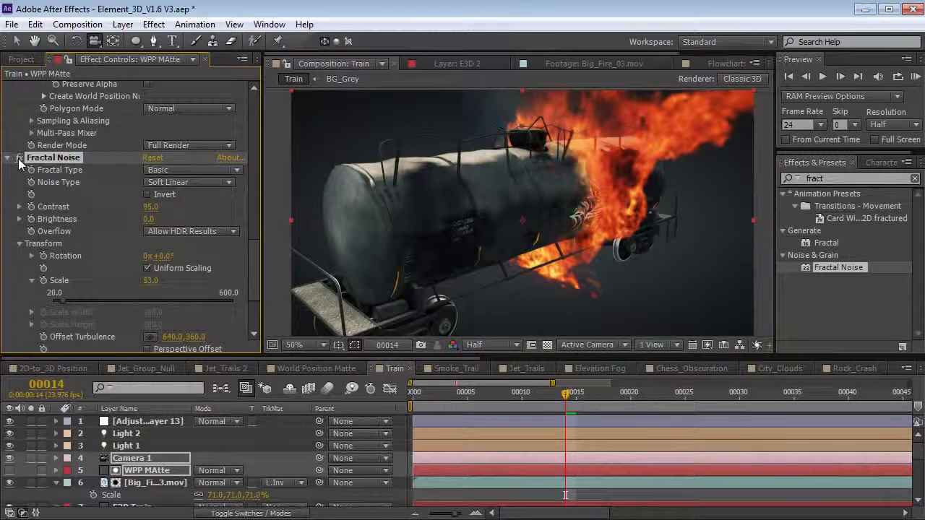
pyautogui.moveTo(149, 220); pyautogui.dragTo(132, 224)
pyautogui.moveTo(473, 216); pyautogui.dragTo(550, 227)
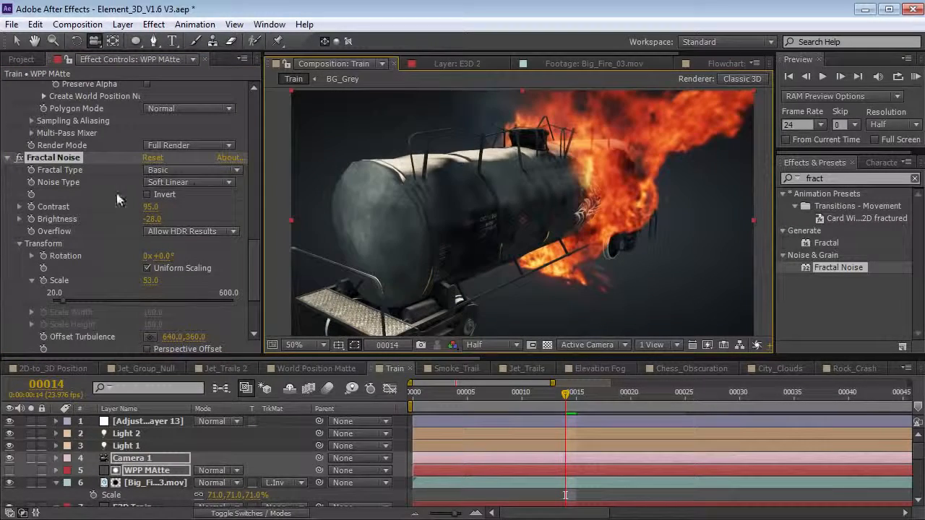
# - Delete the Fractal Noise effect and select the Big_Fire_03.mov layer
pyautogui.click(50, 158)
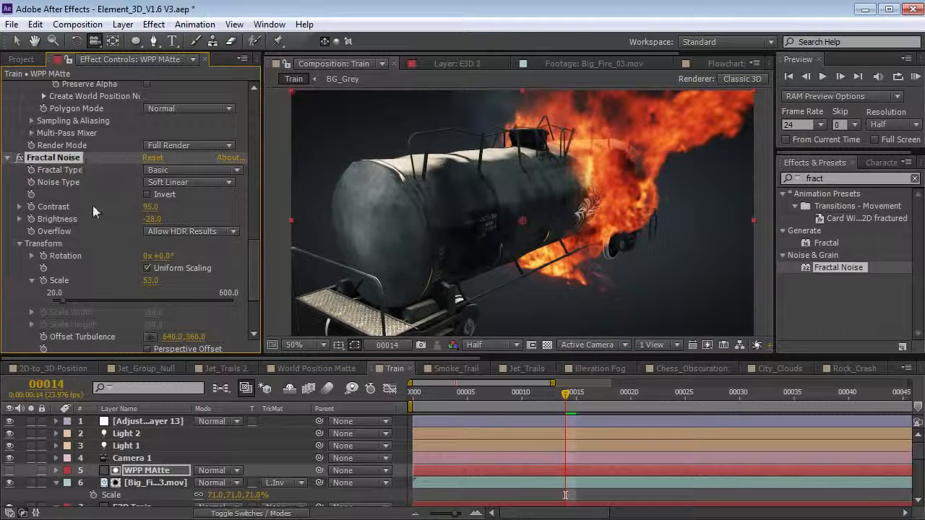
pyautogui.press('Delete')
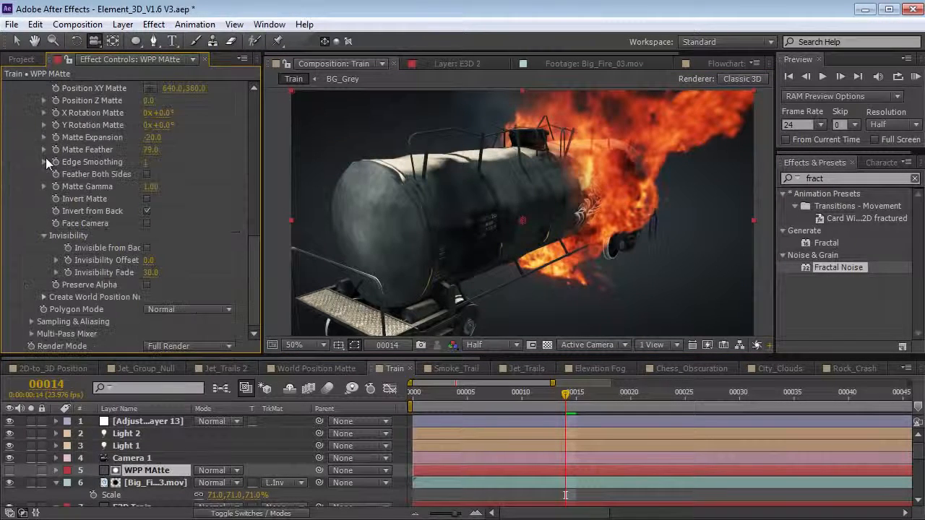
pyautogui.moveTo(635, 196); pyautogui.dragTo(568, 231)
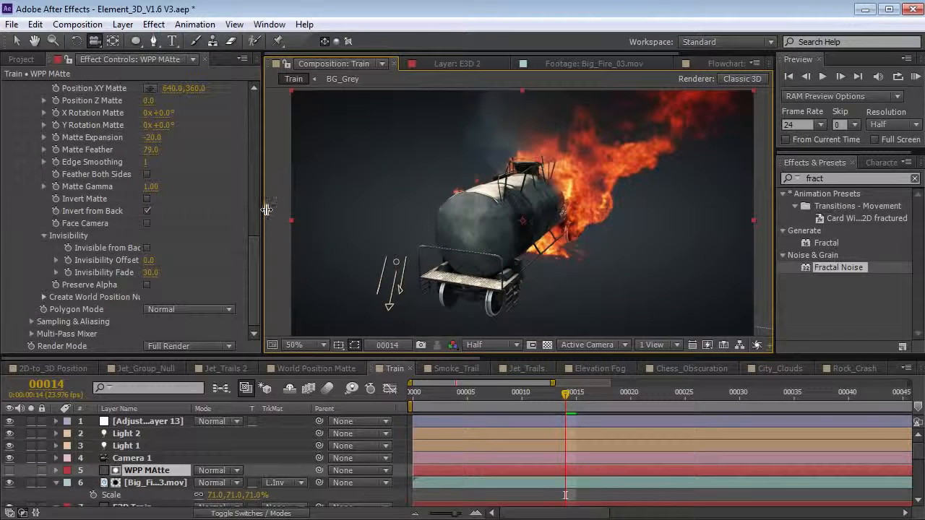
pyautogui.moveTo(267, 209); pyautogui.dragTo(293, 209)
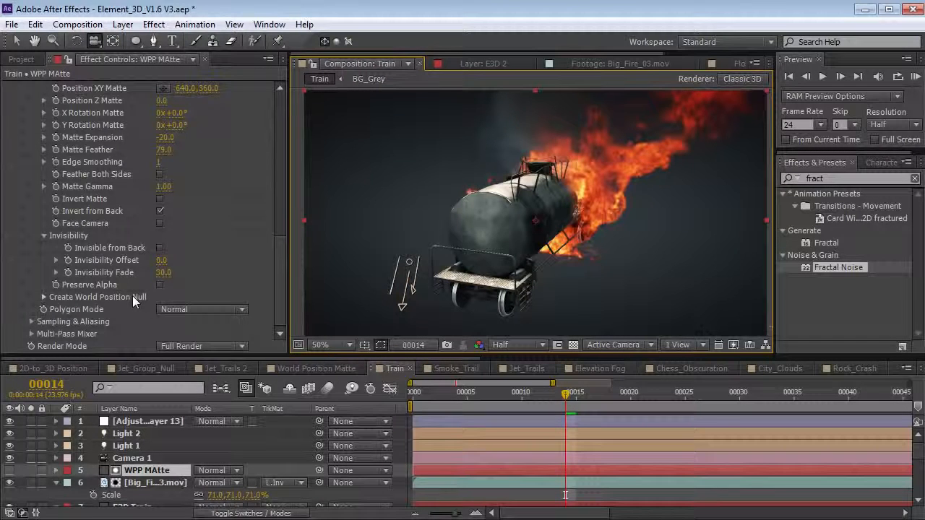
pyautogui.click(148, 483)
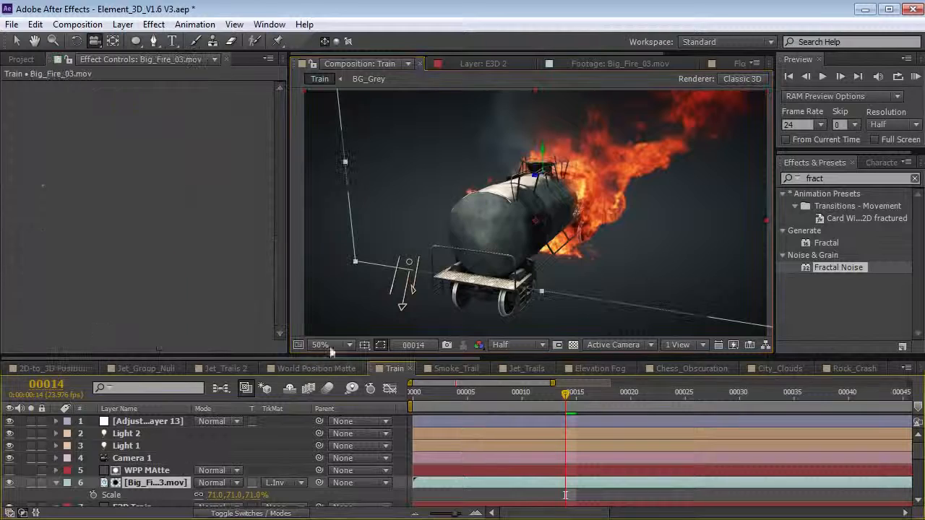
# - Slide the Big_Fire_03.mov flames along the tanker and orbit to check their placement
pyautogui.moveTo(557, 179); pyautogui.dragTo(467, 198)
pyautogui.press('v')
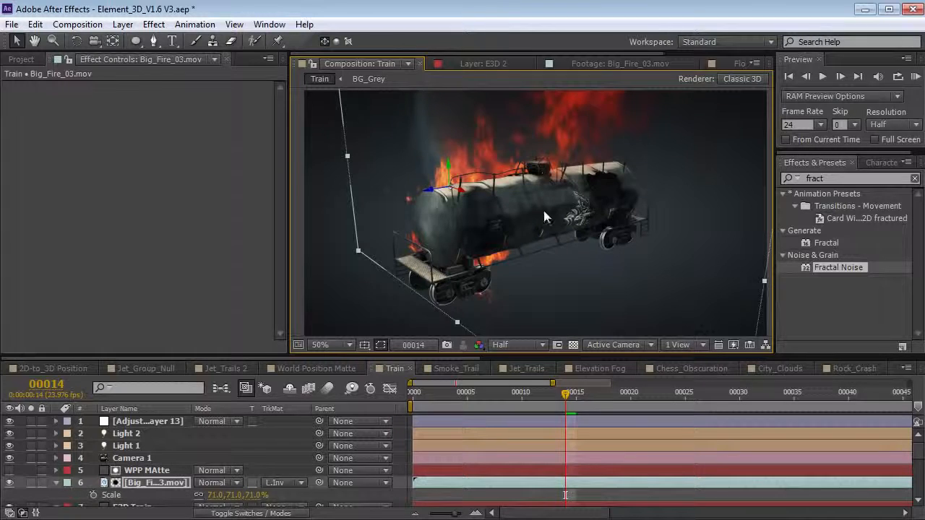
pyautogui.press('c')
pyautogui.moveTo(525, 227); pyautogui.dragTo(549, 230)
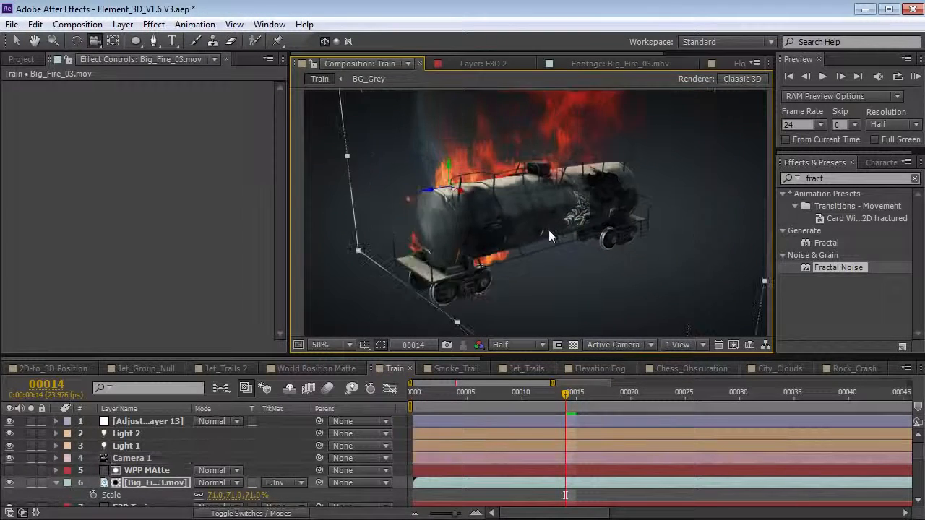
# - Create a world position null for the WPP MAtte layer
pyautogui.click(146, 470)
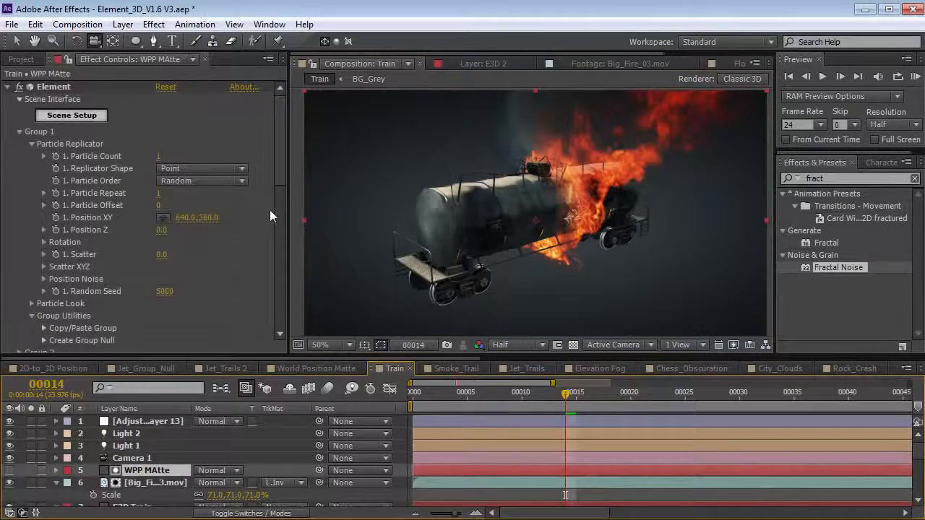
pyautogui.scroll(-2, 281, 196)
pyautogui.moveTo(282, 197); pyautogui.dragTo(268, 304)
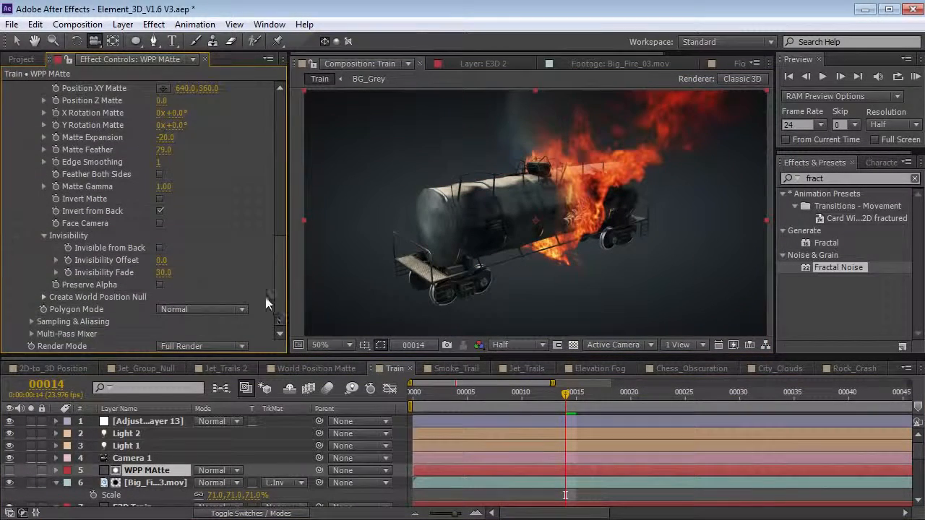
pyautogui.click(44, 297)
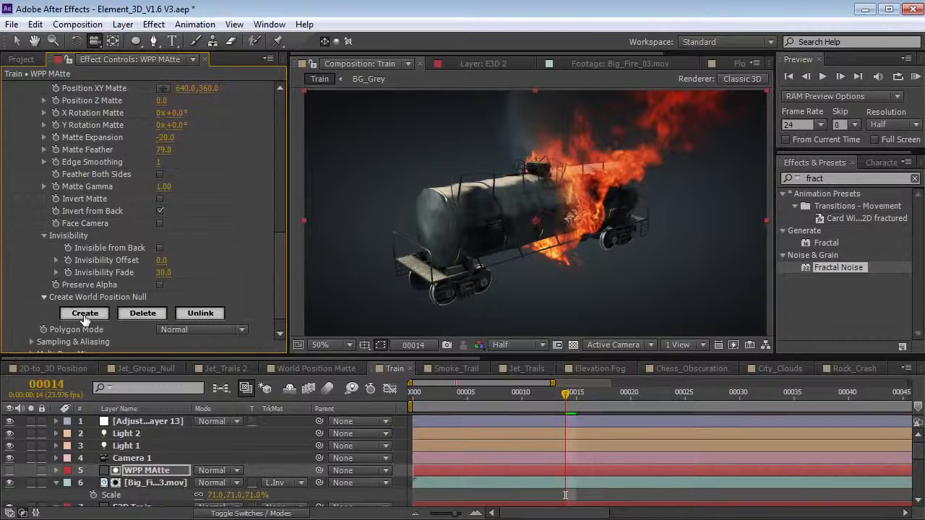
pyautogui.click(85, 313)
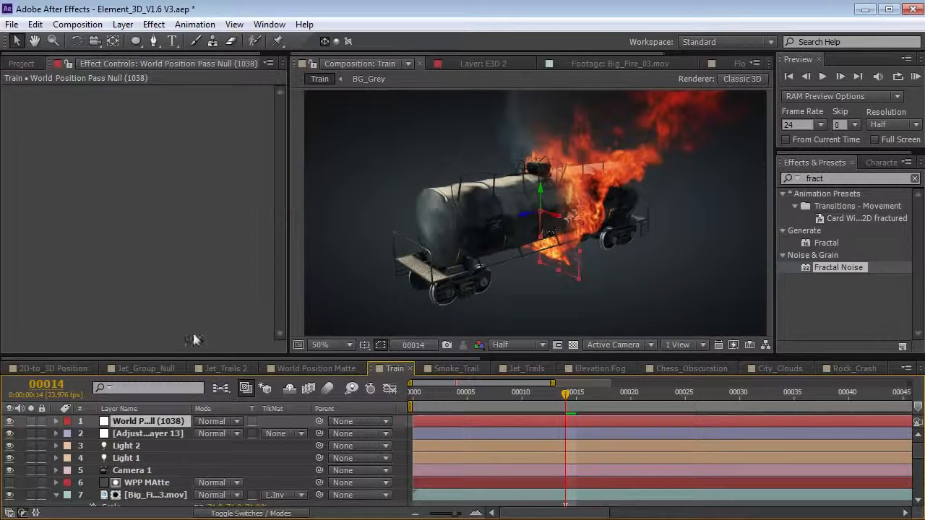
# - Label the new null yellow and rename it Wpp Matte Null
pyautogui.click(67, 421)
pyautogui.click(100, 497)
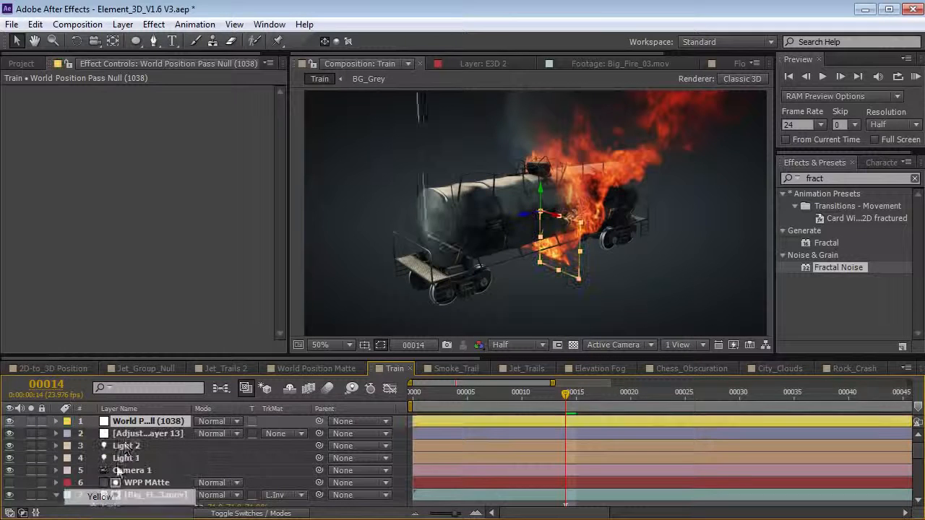
pyautogui.press('Return')
pyautogui.write('Wpp')
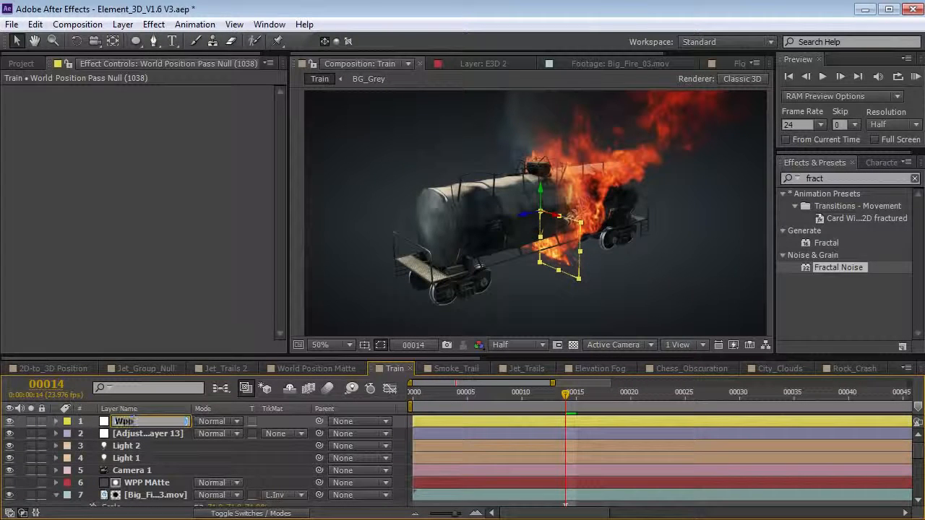
pyautogui.write(' Matte Null')
pyautogui.press('Return')
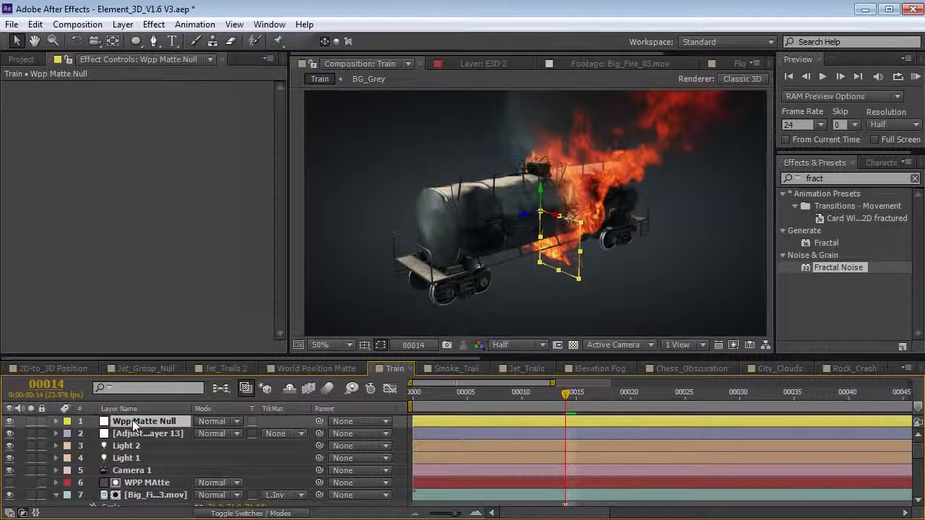
# - Move the Wpp Matte Null right and up onto the fire, keeping it upright
pyautogui.press('c')
pyautogui.moveTo(534, 235); pyautogui.dragTo(540, 217)
pyautogui.click(10, 483)
pyautogui.moveTo(527, 218); pyautogui.dragTo(547, 226)
pyautogui.press('w')
pyautogui.hotkey('ctrl', 'z')
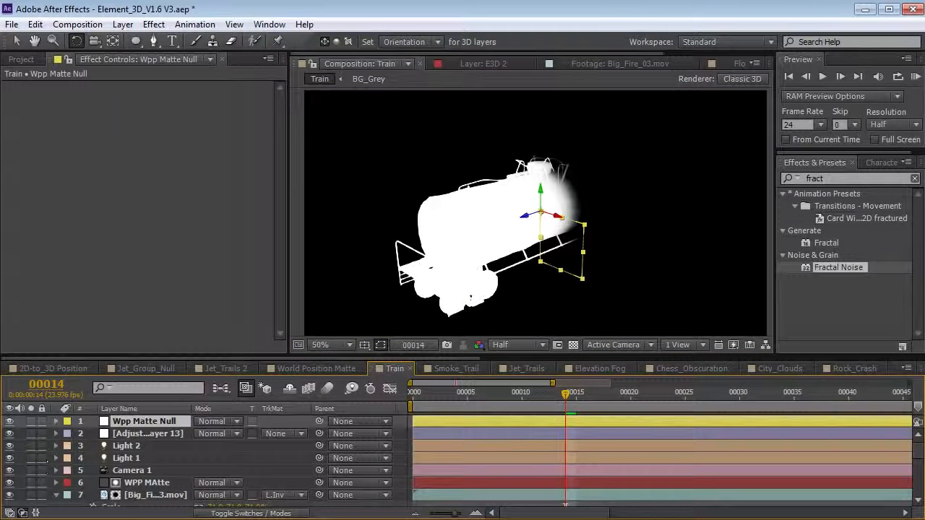
# - Hide WPP MAtte and parent the Wpp Matte Null to Big_Fire_03.mov
pyautogui.click(9, 482)
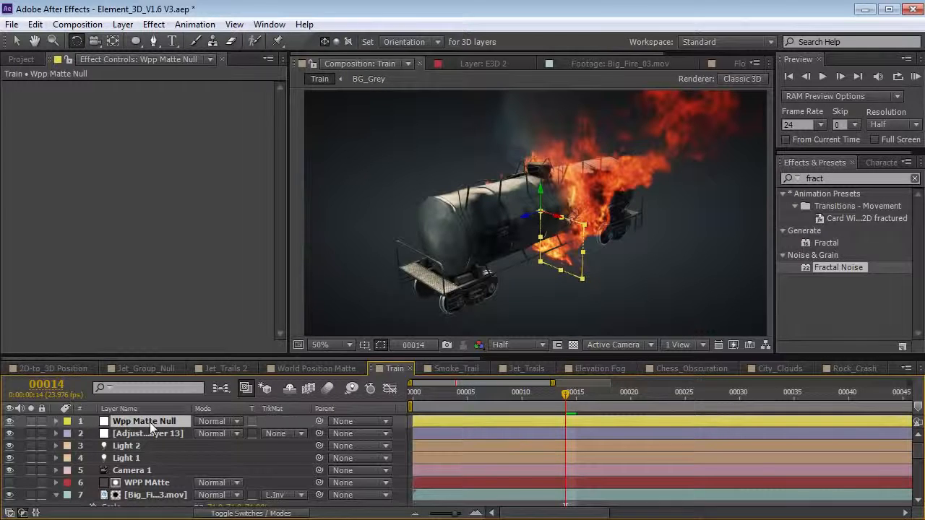
pyautogui.moveTo(264, 433); pyautogui.dragTo(174, 497)
pyautogui.click(174, 497)
# - Slide Big_Fire_03.mov back along the train and scale it to about 27% over the tanker's far end
pyautogui.press('v')
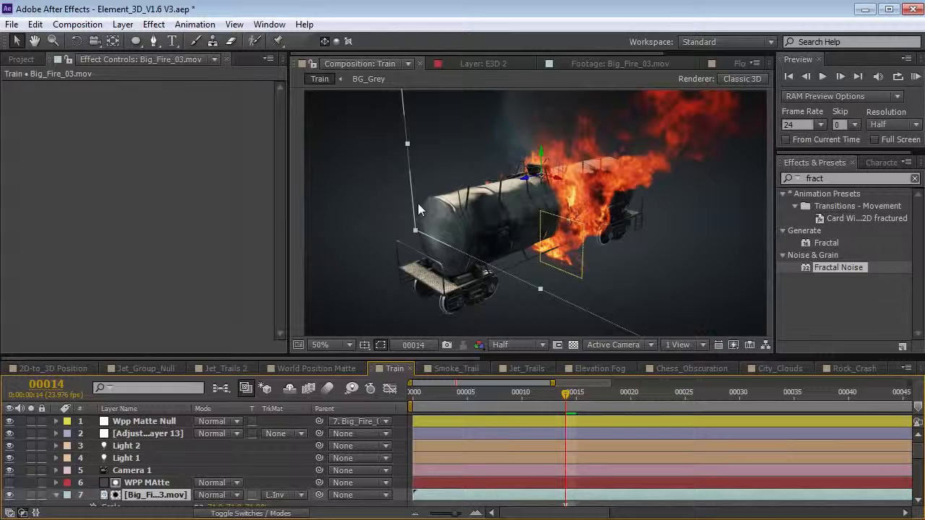
pyautogui.moveTo(527, 181); pyautogui.dragTo(561, 260)
pyautogui.press('w')
pyautogui.press('v')
pyautogui.moveTo(403, 234); pyautogui.dragTo(440, 219)
pyautogui.moveTo(517, 185); pyautogui.dragTo(686, 235)
pyautogui.press('c')
pyautogui.press('v')
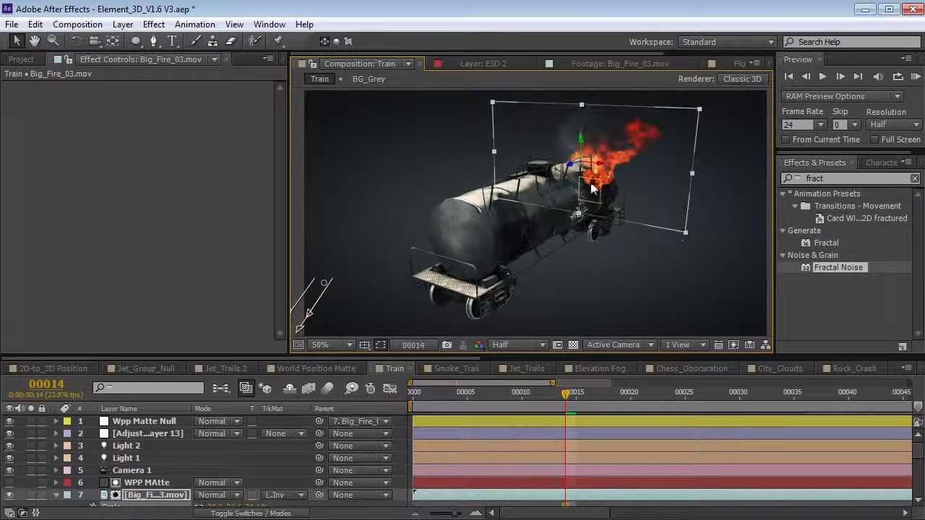
pyautogui.moveTo(567, 164); pyautogui.dragTo(769, 109)
# - Orbit the camera around the train to check the fire placement, then select E3D Train
pyautogui.press('c')
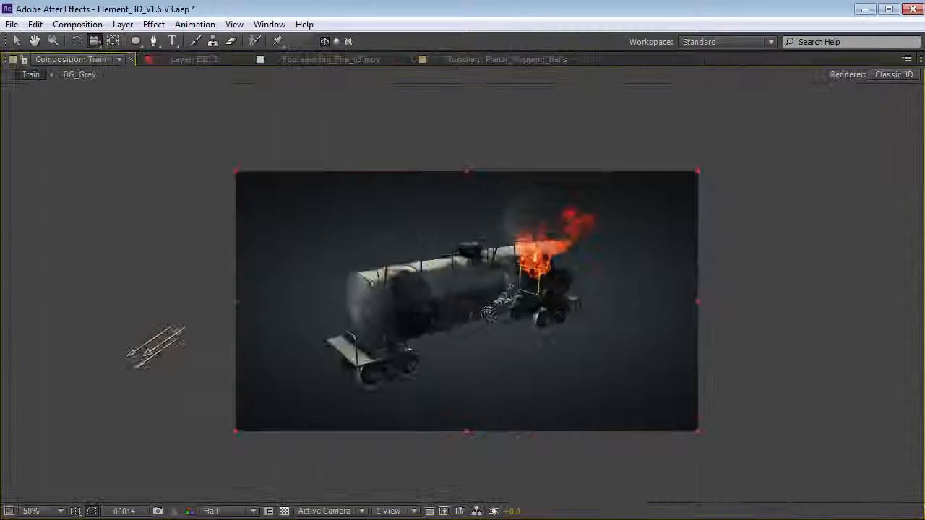
pyautogui.moveTo(375, 278); pyautogui.dragTo(579, 309)
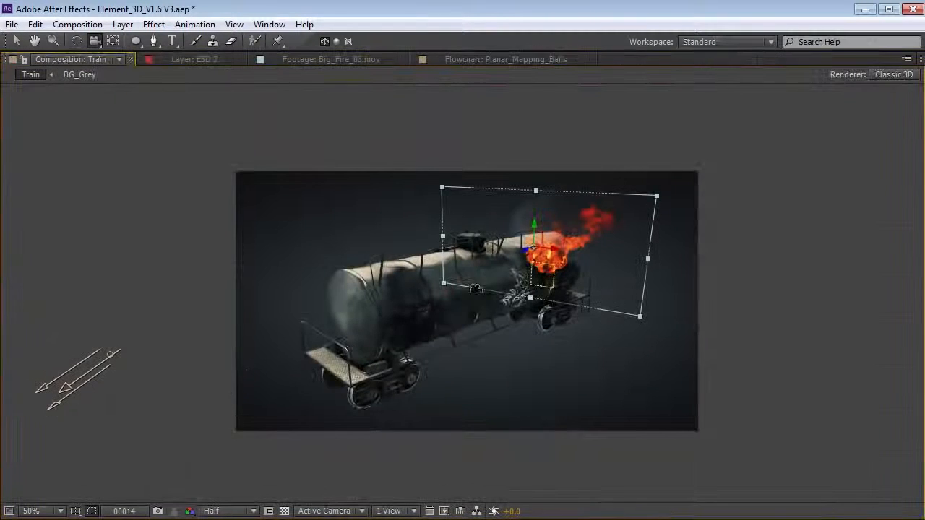
pyautogui.moveTo(476, 289)
pyautogui.mouseDown()
pyautogui.moveTo(426, 298)
pyautogui.moveTo(462, 300)
pyautogui.mouseUp()
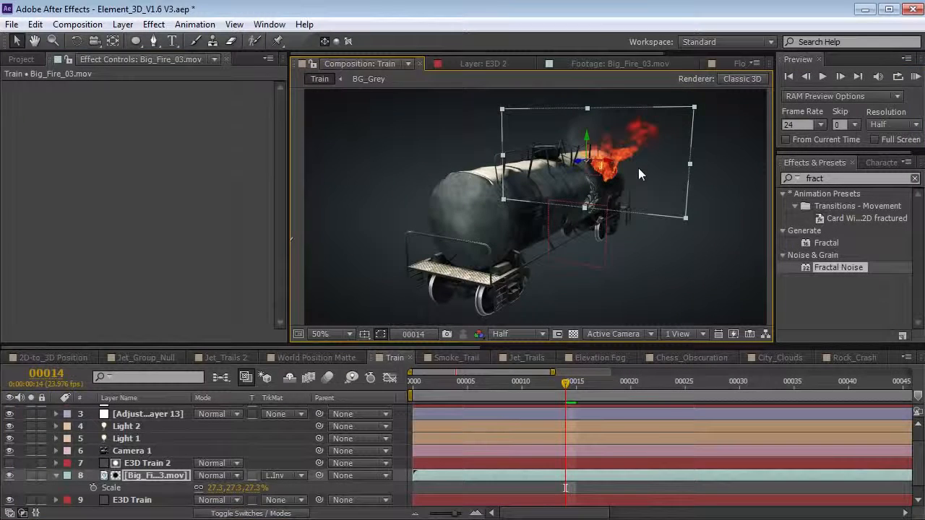
pyautogui.click(146, 500)
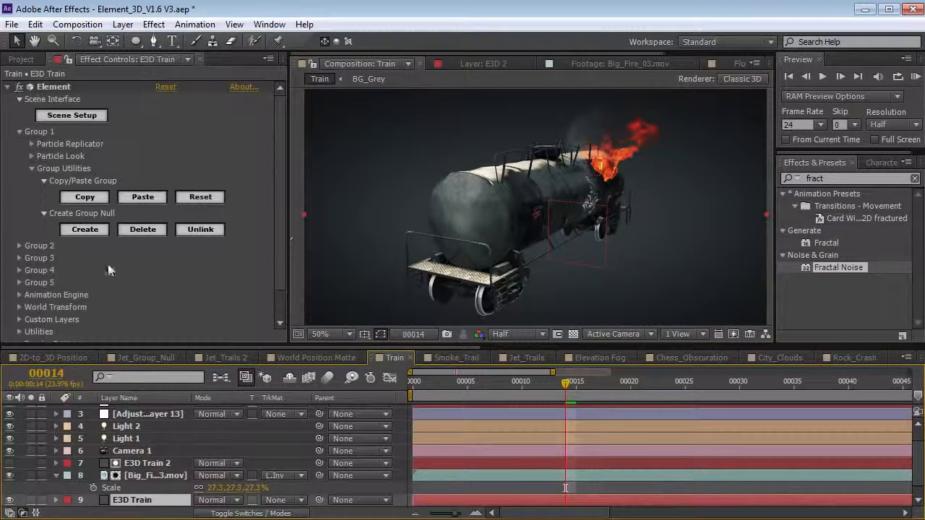
# - Generate Element Position 1 at point 784, 240 where the fire meets the tank, labelled Yellow
pyautogui.scroll(-1, 152, 249)
pyautogui.click(19, 298)
pyautogui.scroll(-1, 18, 299)
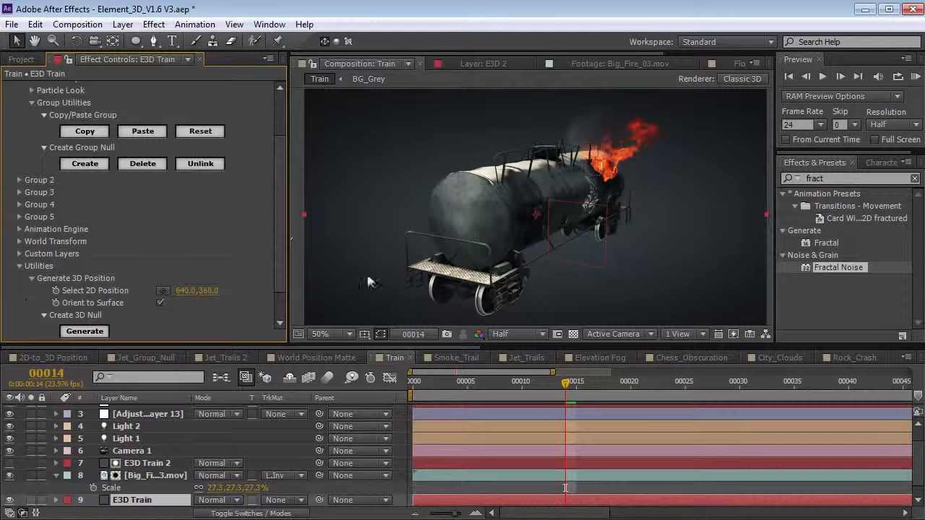
pyautogui.click(163, 290)
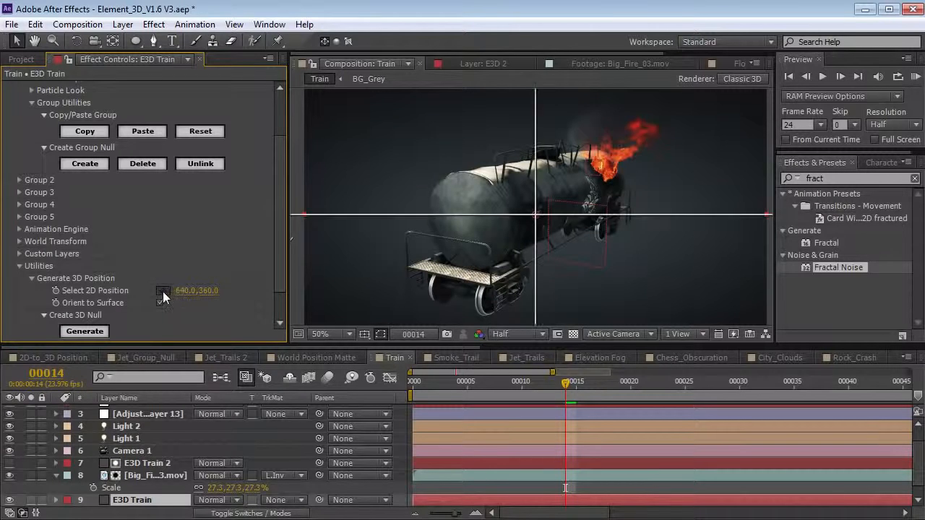
pyautogui.click(586, 172)
pyautogui.click(85, 331)
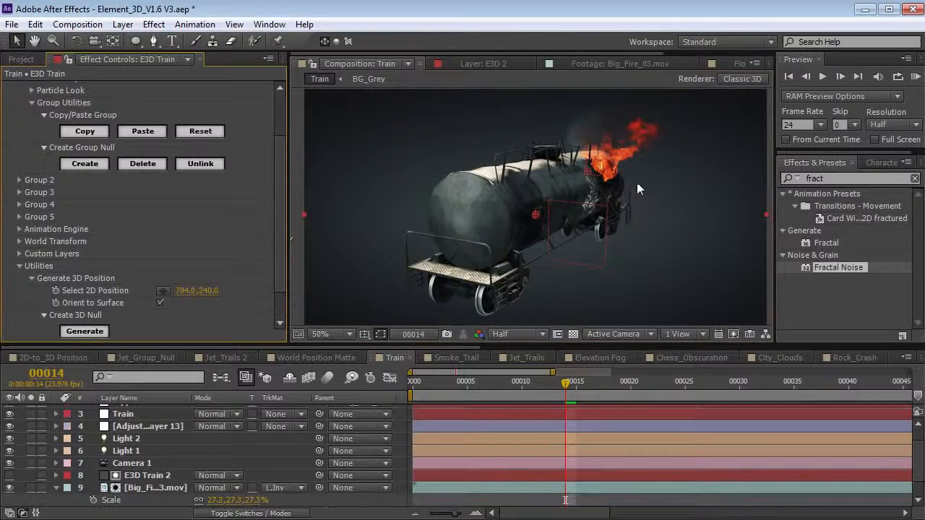
pyautogui.click(67, 410)
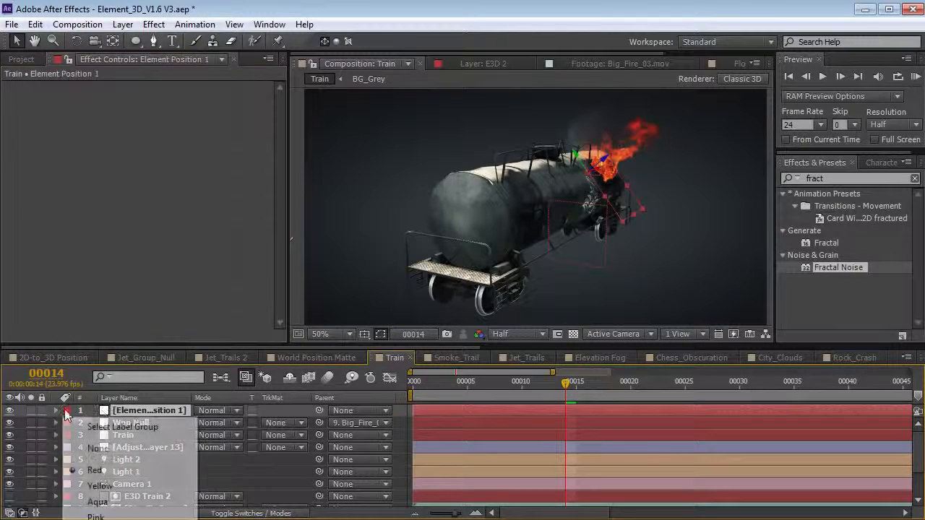
pyautogui.click(100, 485)
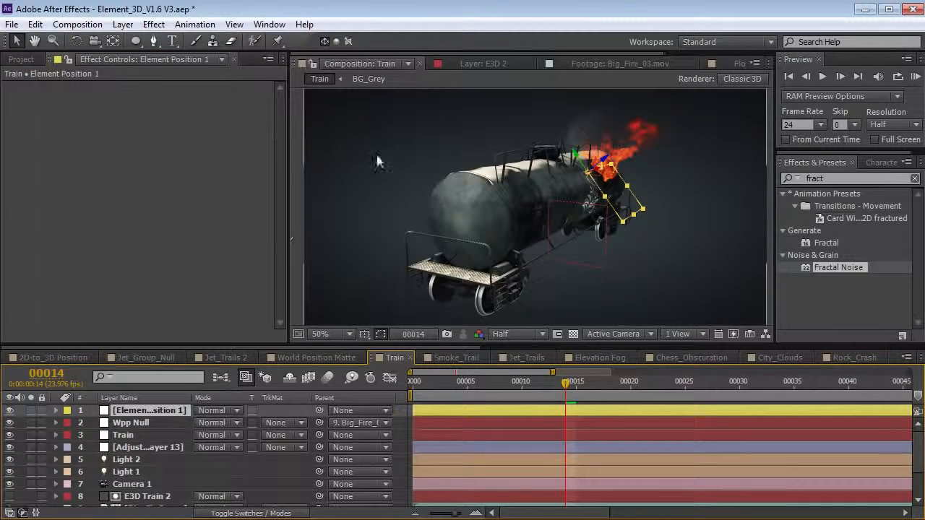
pyautogui.click(123, 24)
# - Create point light Light 3 with orange colour F86E2B and move it onto the tank car
pyautogui.moveTo(145, 39)
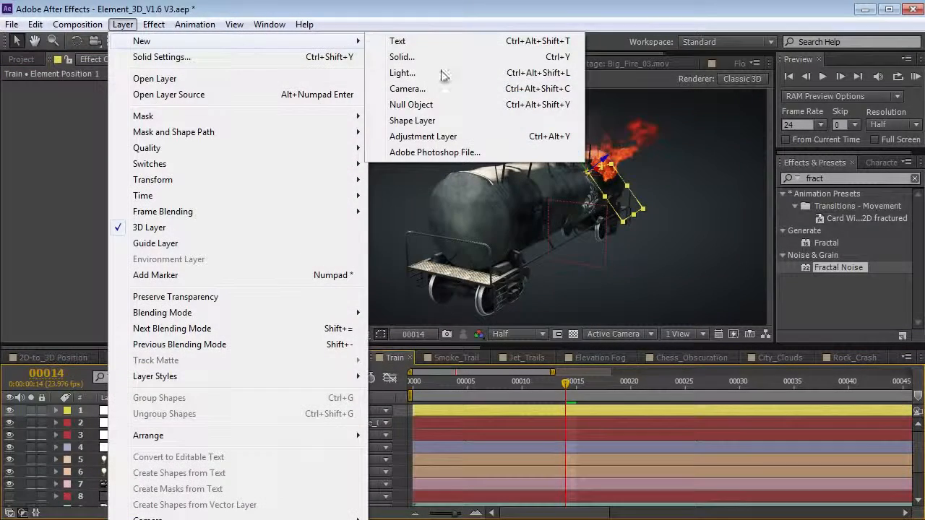
pyautogui.click(399, 72)
pyautogui.click(292, 179)
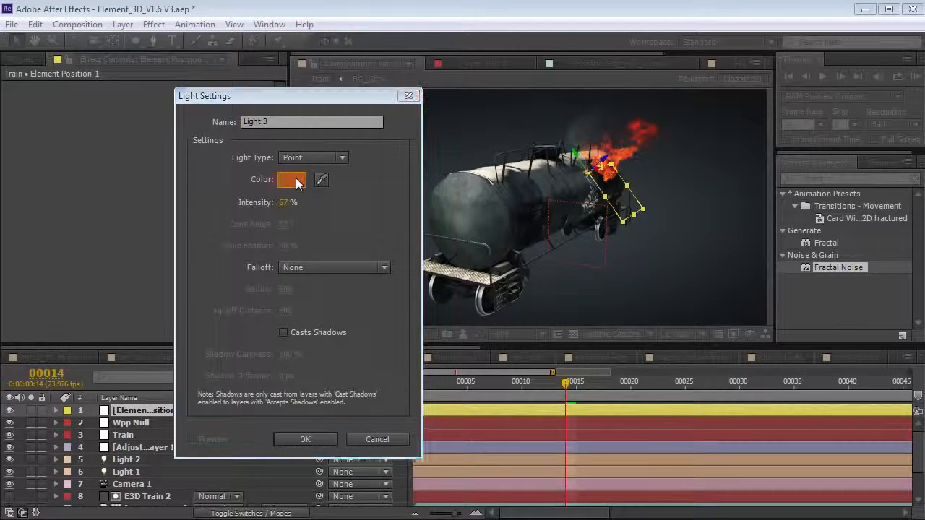
pyautogui.moveTo(533, 437); pyautogui.dragTo(534, 227)
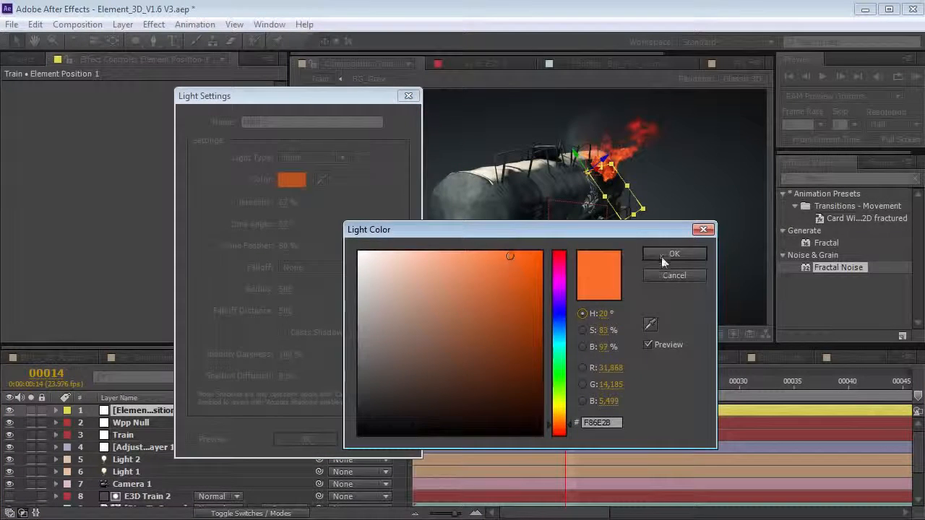
pyautogui.click(663, 256)
pyautogui.click(305, 439)
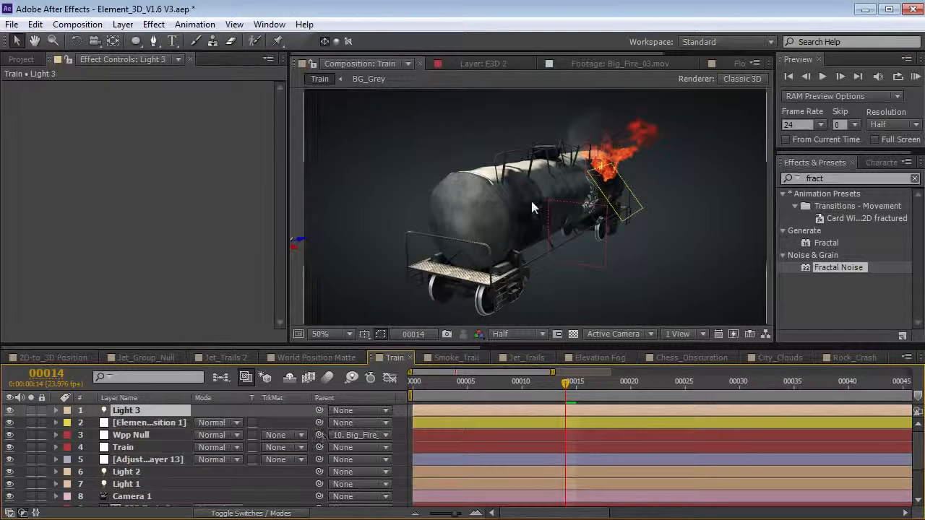
pyautogui.press(',')
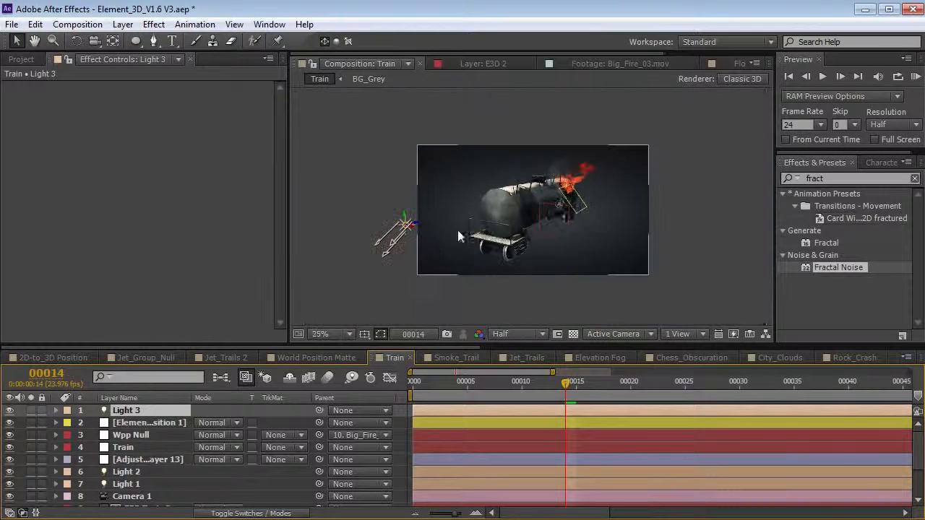
pyautogui.press('.')
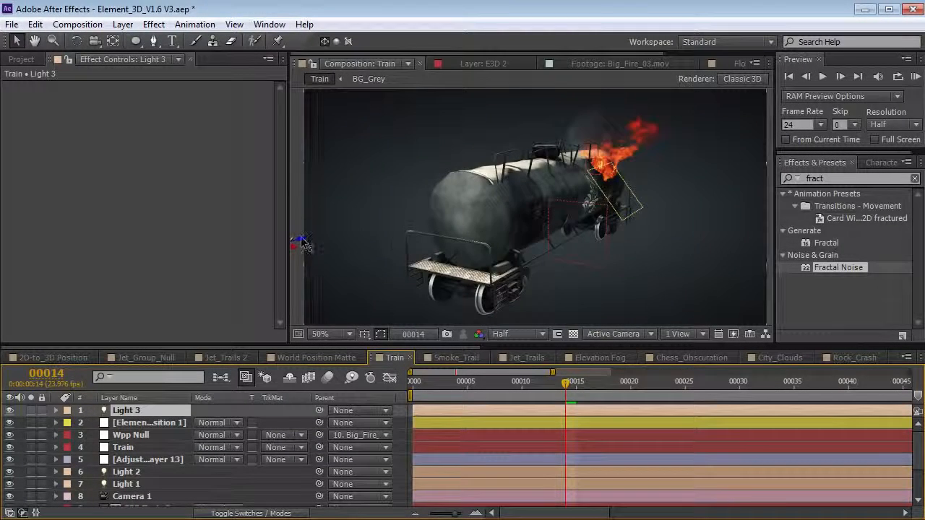
pyautogui.moveTo(337, 232); pyautogui.dragTo(387, 219)
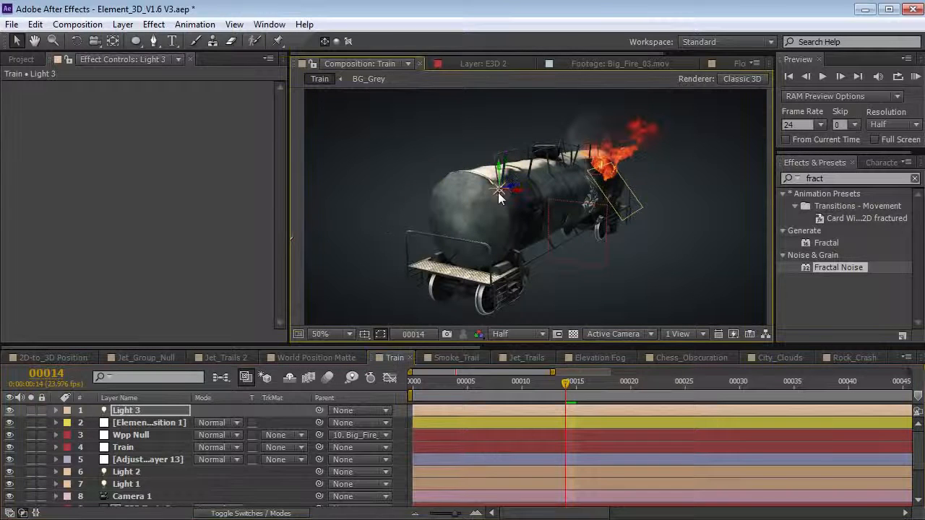
# - Copy Element Position 1's Position onto Light 3, then delete the helper null
pyautogui.click(158, 422)
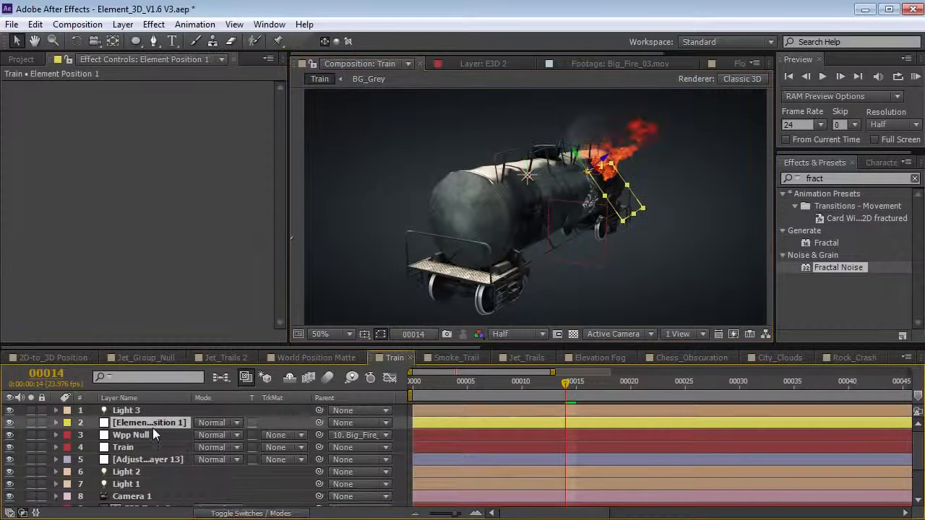
pyautogui.press('p')
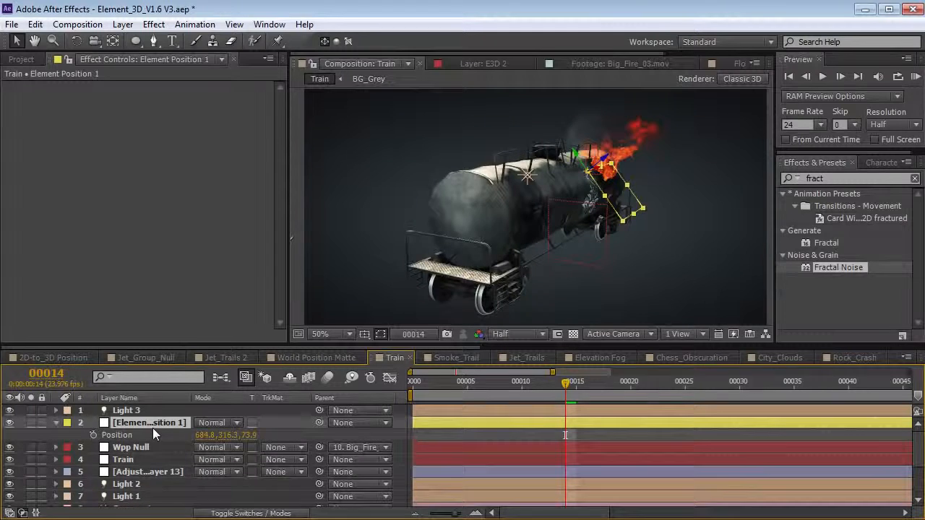
pyautogui.click(36, 24)
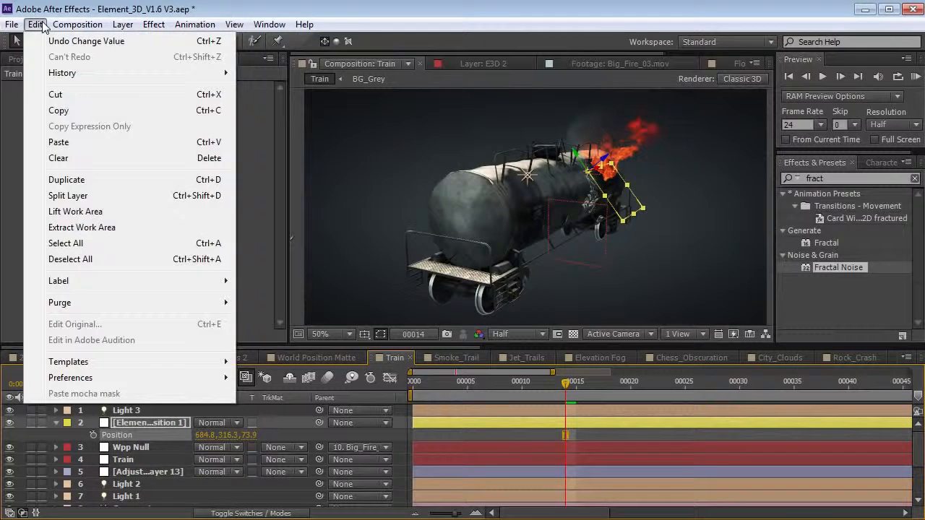
pyautogui.click(69, 112)
pyautogui.click(127, 409)
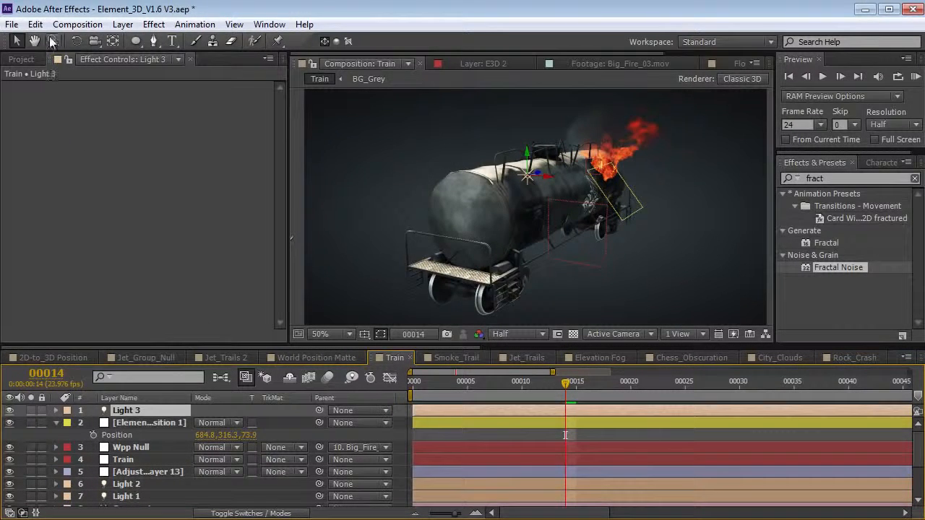
pyautogui.click(36, 24)
pyautogui.click(70, 144)
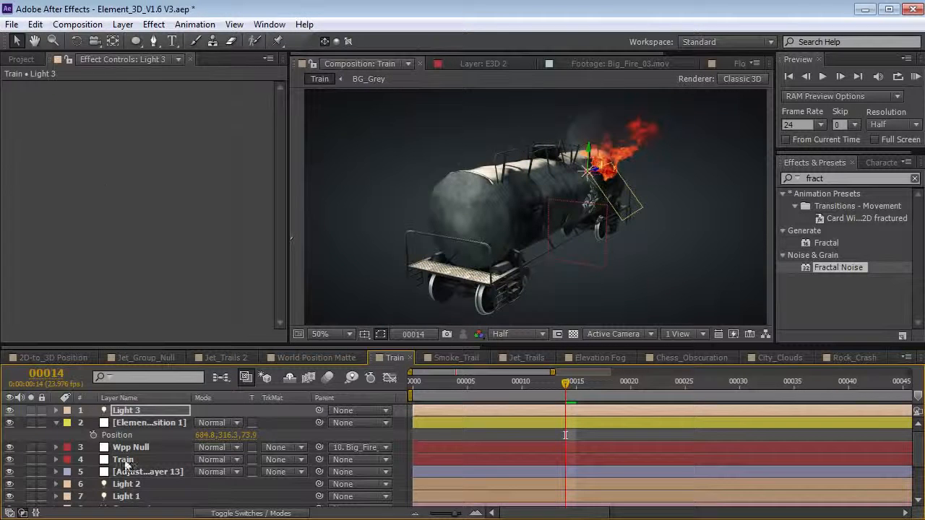
pyautogui.click(145, 425)
pyautogui.press('Delete')
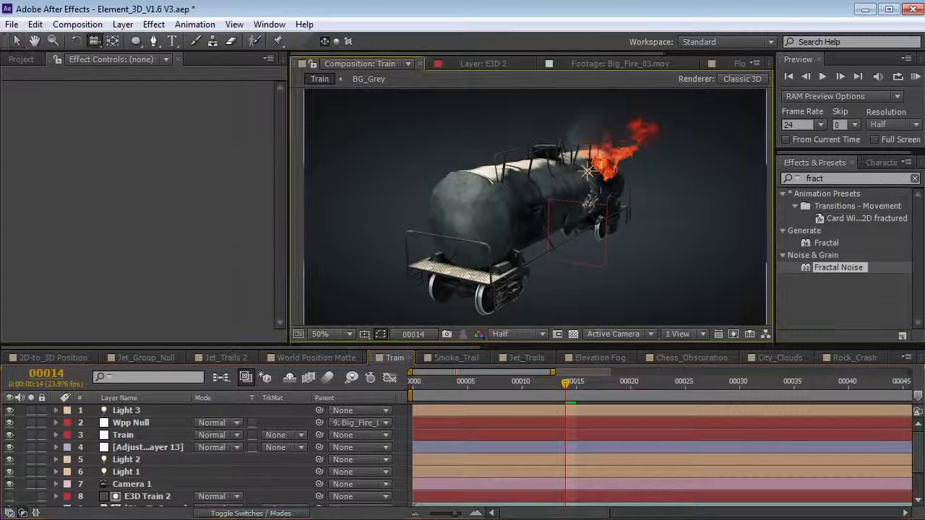
# - Raise Light 3's Intensity to 687%
pyautogui.press('v')
pyautogui.click(597, 176)
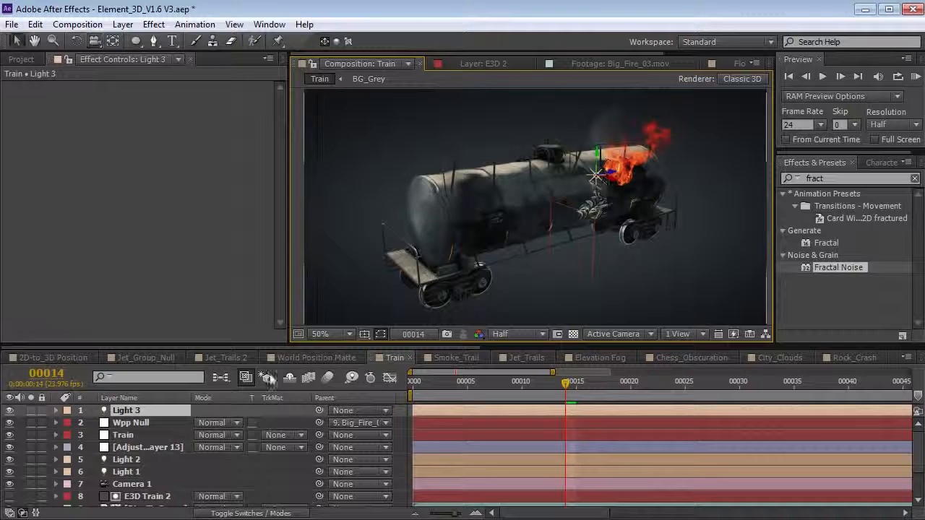
pyautogui.press('t')
pyautogui.click(202, 437)
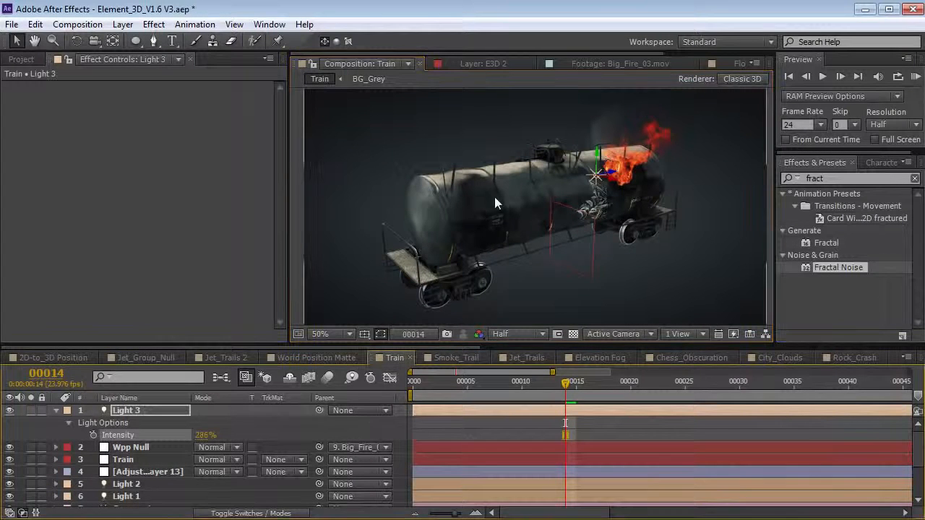
pyautogui.moveTo(496, 224); pyautogui.dragTo(618, 163)
pyautogui.press('v')
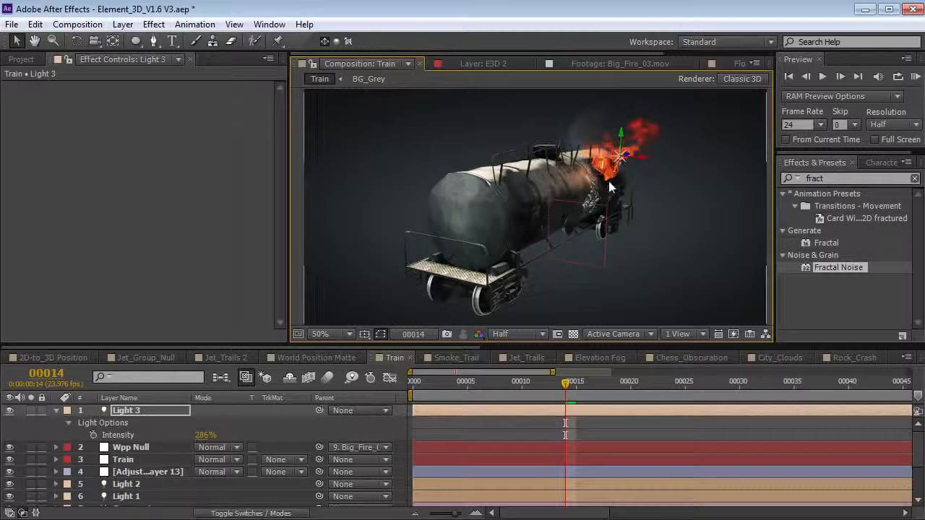
pyautogui.moveTo(203, 435); pyautogui.dragTo(511, 406)
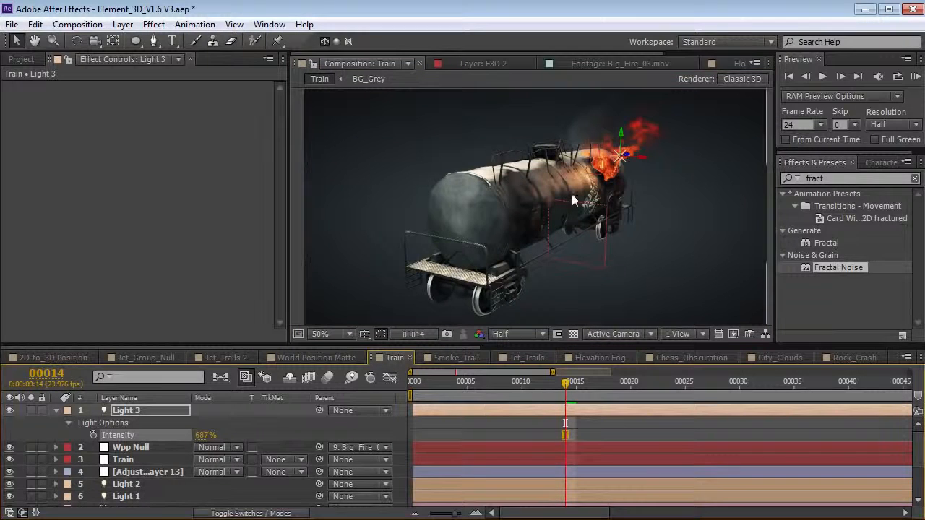
pyautogui.moveTo(543, 228); pyautogui.dragTo(300, 290)
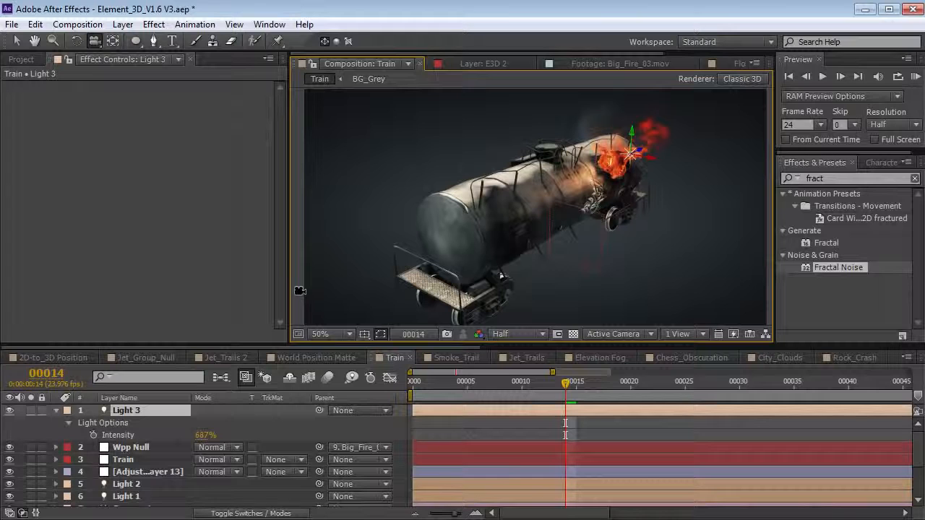
# - Rename the light to Fire and parent it to Big_Fire_03.mov
pyautogui.click(57, 410)
pyautogui.write('Fi')
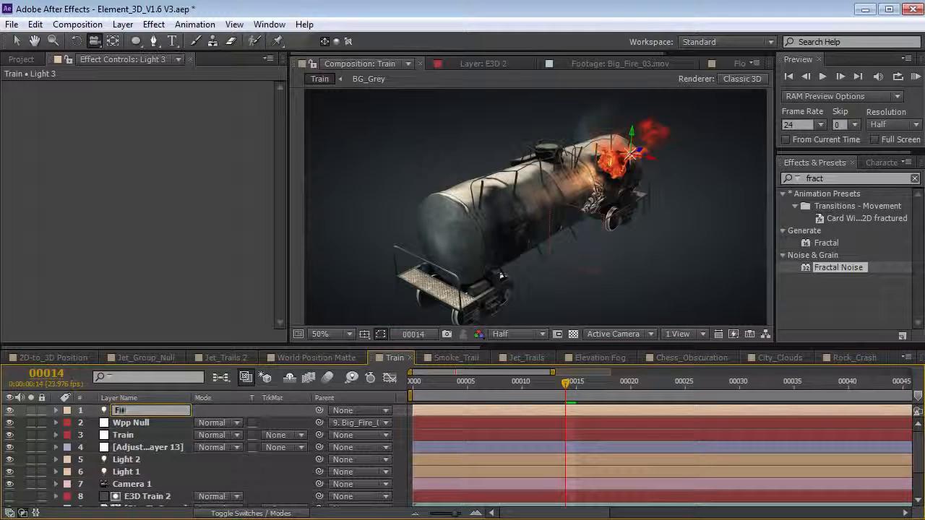
pyautogui.write('re')
pyautogui.press('Return')
pyautogui.moveTo(318, 410); pyautogui.dragTo(163, 462)
pyautogui.click(163, 462)
# - Nudge the Big_Fire_03.mov footage back in depth and orbit the view to check
pyautogui.scroll(-2, 163, 462)
pyautogui.click(163, 463)
pyautogui.press('v')
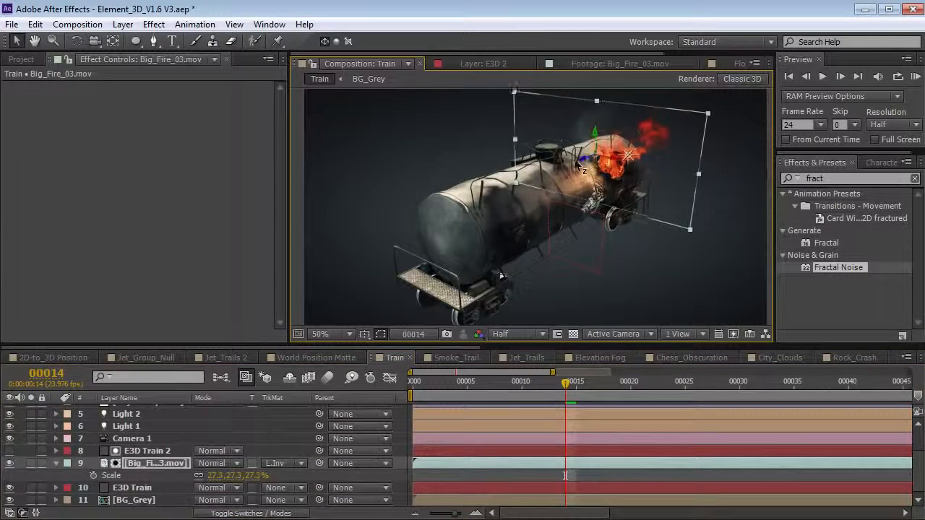
pyautogui.moveTo(575, 159)
pyautogui.mouseDown()
pyautogui.moveTo(522, 188)
pyautogui.moveTo(563, 172)
pyautogui.mouseUp()
pyautogui.press('c')
pyautogui.moveTo(533, 224); pyautogui.dragTo(538, 223)
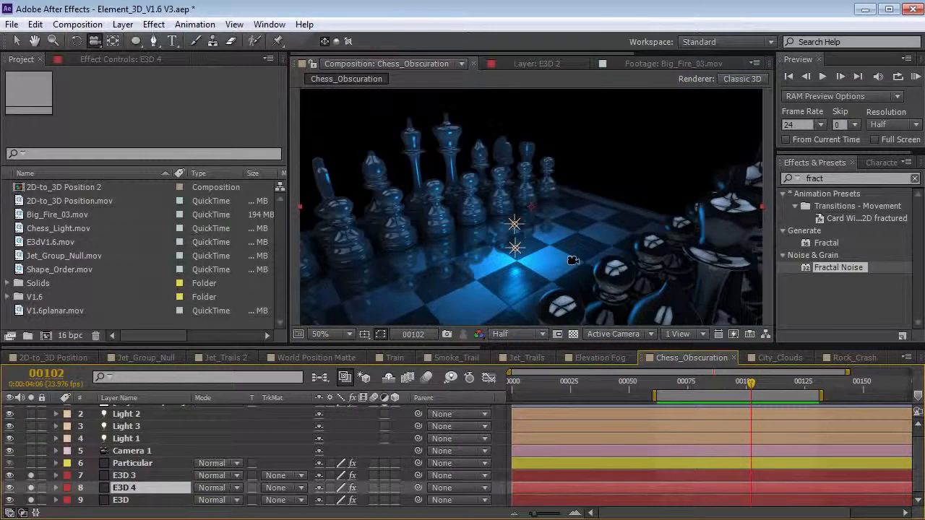
# - Preview the chess scene and solo the Particular layer around frame 123
pyautogui.press('KP_0')
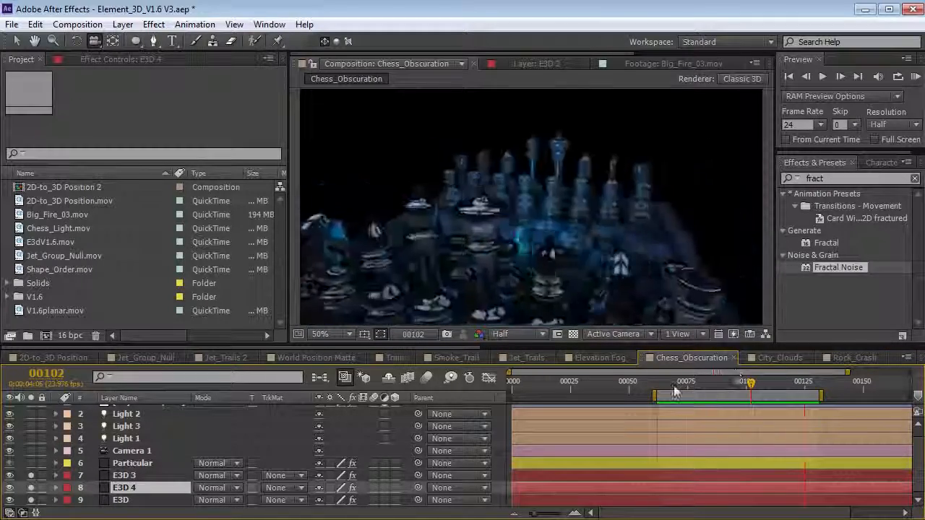
pyautogui.moveTo(674, 386); pyautogui.dragTo(800, 394)
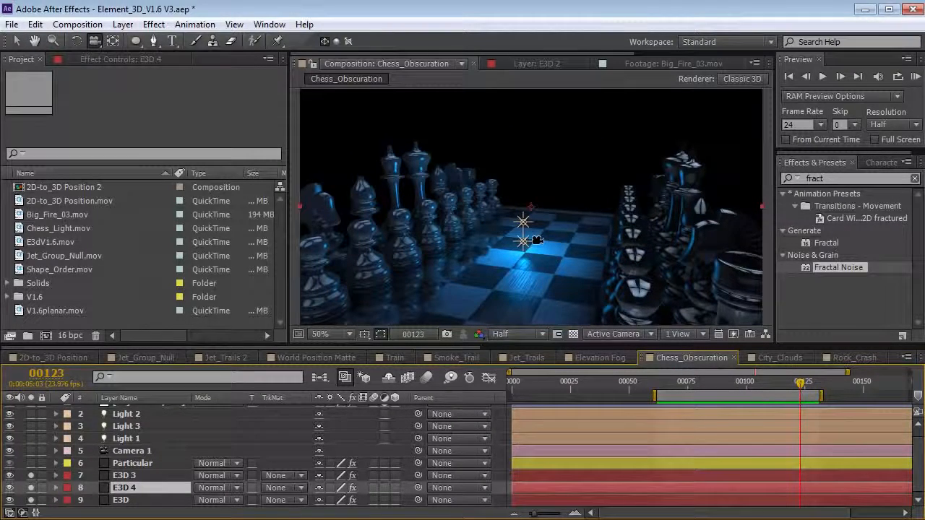
pyautogui.click(31, 463)
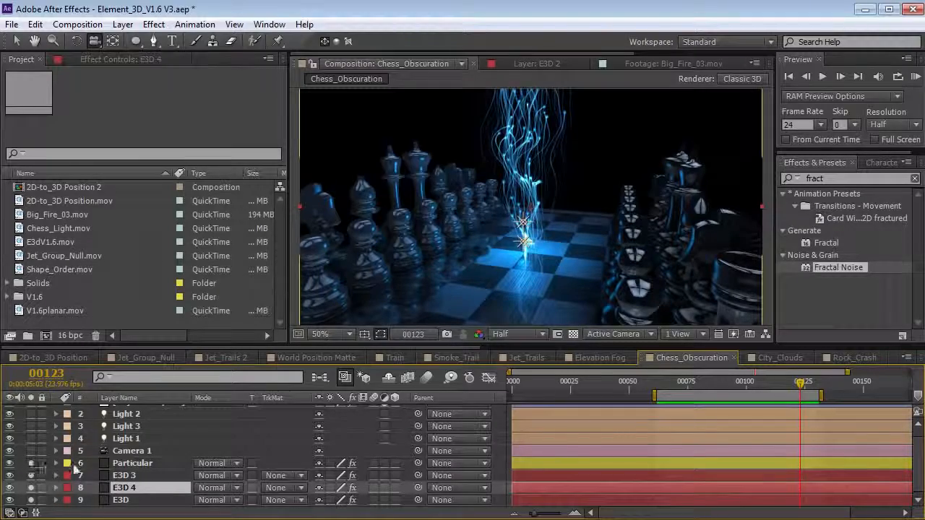
pyautogui.click(128, 464)
pyautogui.moveTo(798, 386)
pyautogui.mouseDown()
pyautogui.moveTo(671, 396)
pyautogui.moveTo(746, 400)
pyautogui.moveTo(680, 392)
pyautogui.moveTo(775, 380)
pyautogui.moveTo(784, 387)
pyautogui.mouseUp()
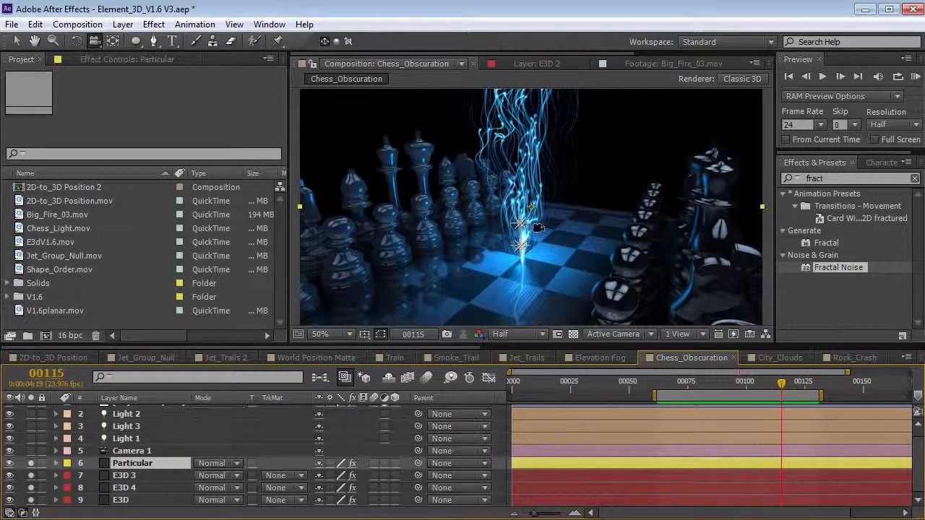
pyautogui.moveTo(532, 240); pyautogui.dragTo(431, 243)
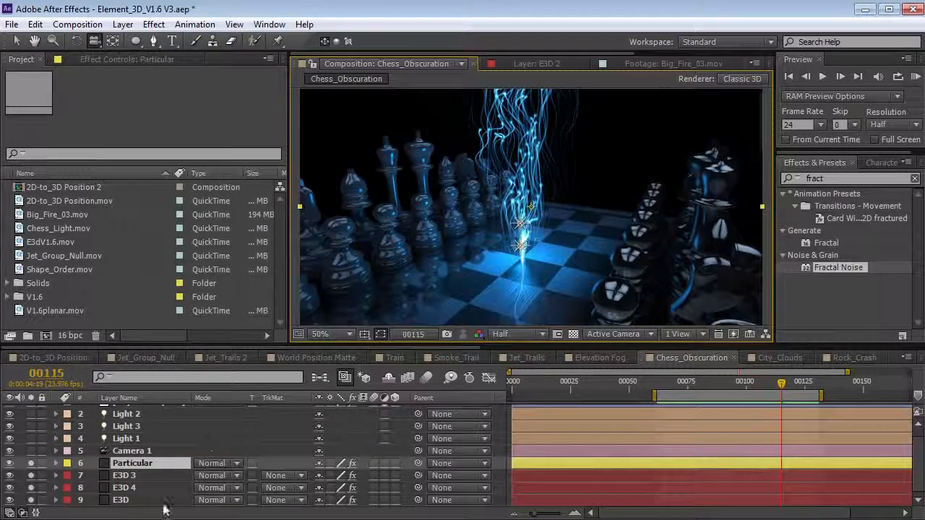
# - Solo the E3D board, E3D 4 and E3D 3 chess layers, checking frames 82 to 100
pyautogui.click(133, 476)
pyautogui.moveTo(30, 500); pyautogui.dragTo(31, 466)
pyautogui.click(30, 500)
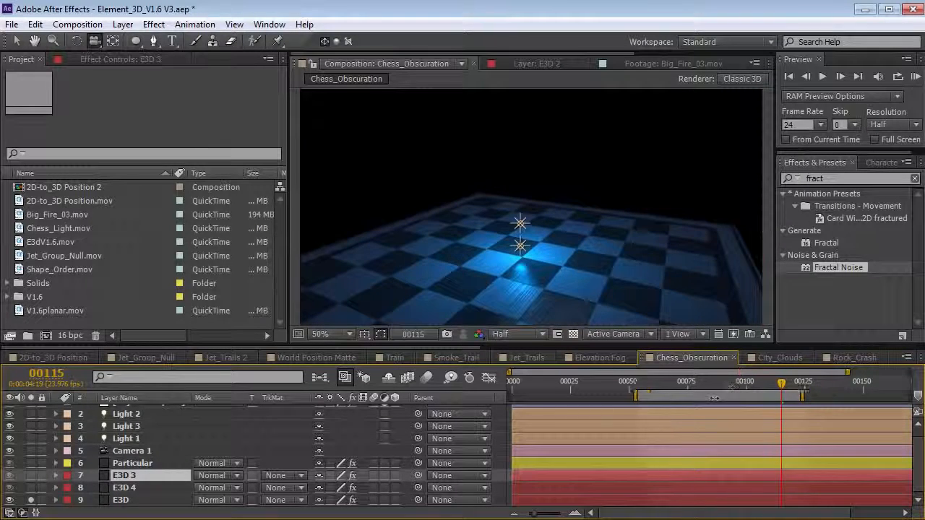
pyautogui.moveTo(730, 383); pyautogui.dragTo(705, 387)
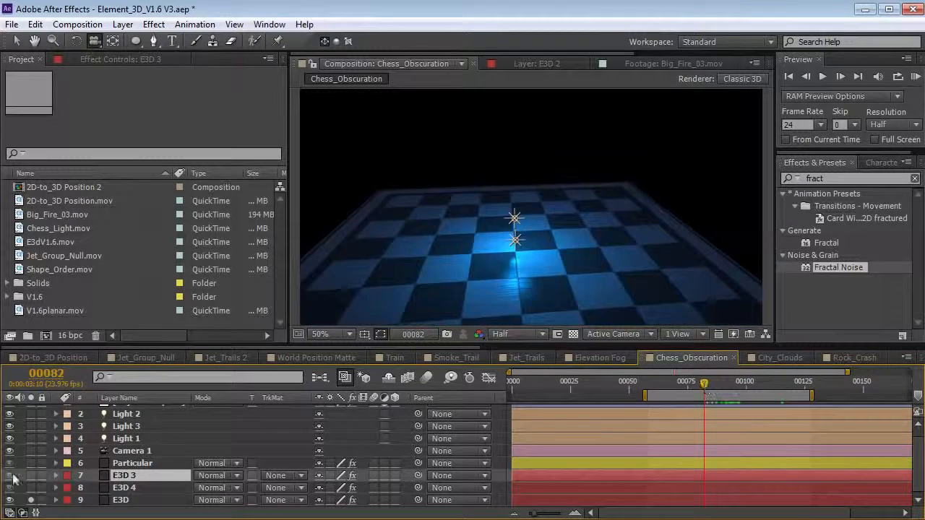
pyautogui.click(30, 488)
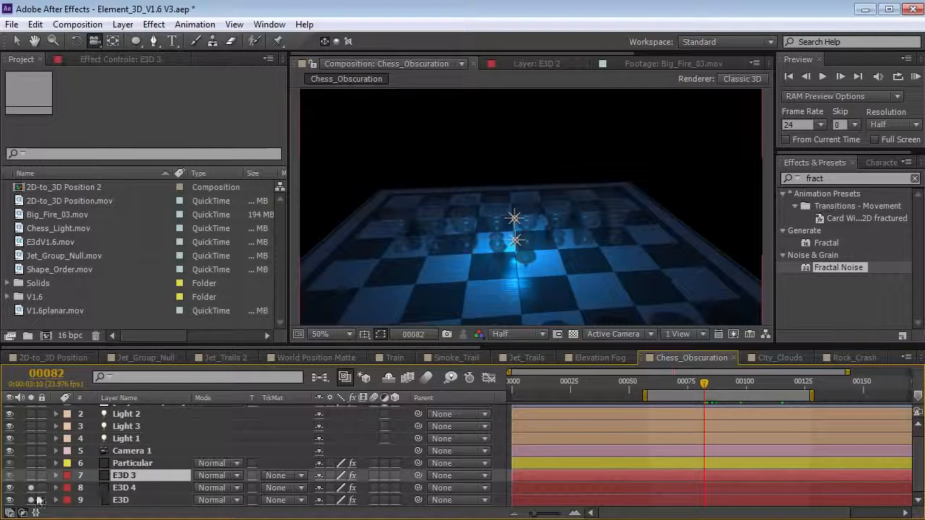
pyautogui.moveTo(706, 383); pyautogui.dragTo(745, 388)
pyautogui.click(30, 476)
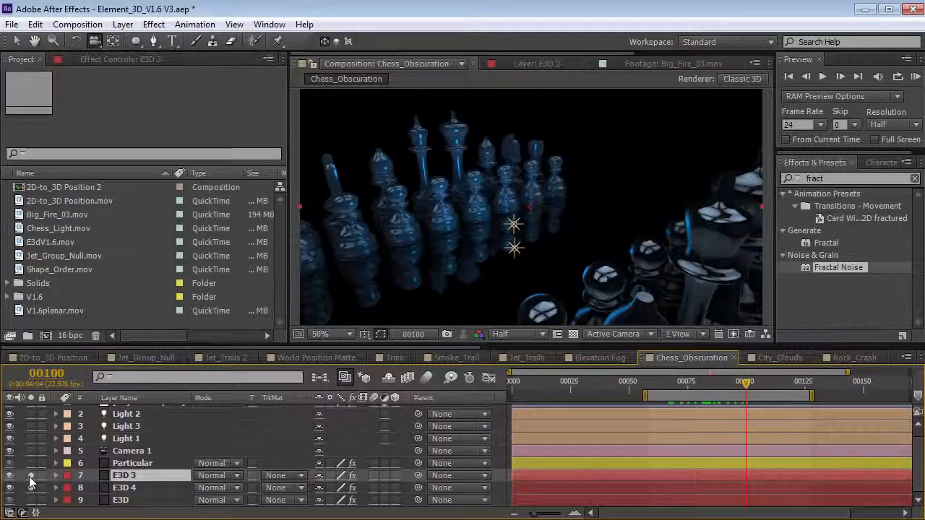
pyautogui.click(30, 501)
pyautogui.moveTo(717, 393); pyautogui.dragTo(714, 362)
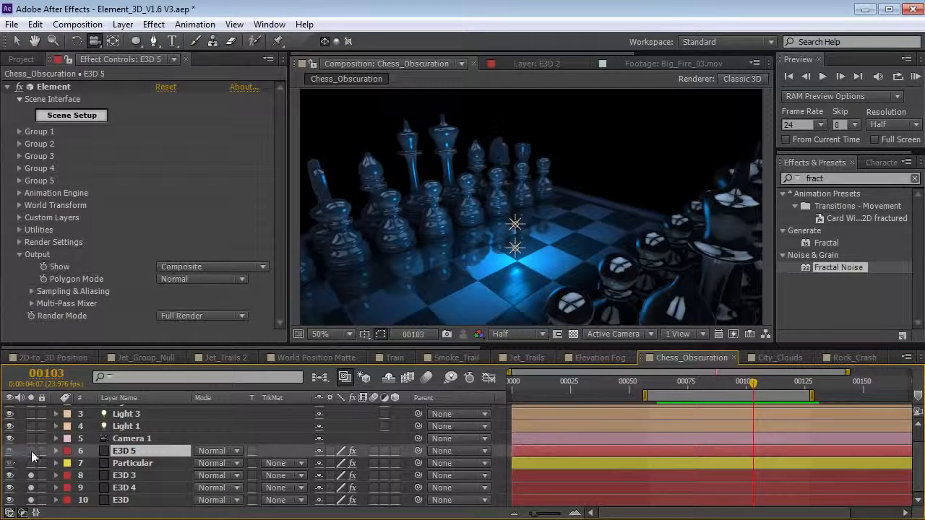
# - Solo E3D 5 and switch its Element Output Show from Composite to World Position
pyautogui.click(31, 452)
pyautogui.moveTo(456, 266); pyautogui.dragTo(471, 281)
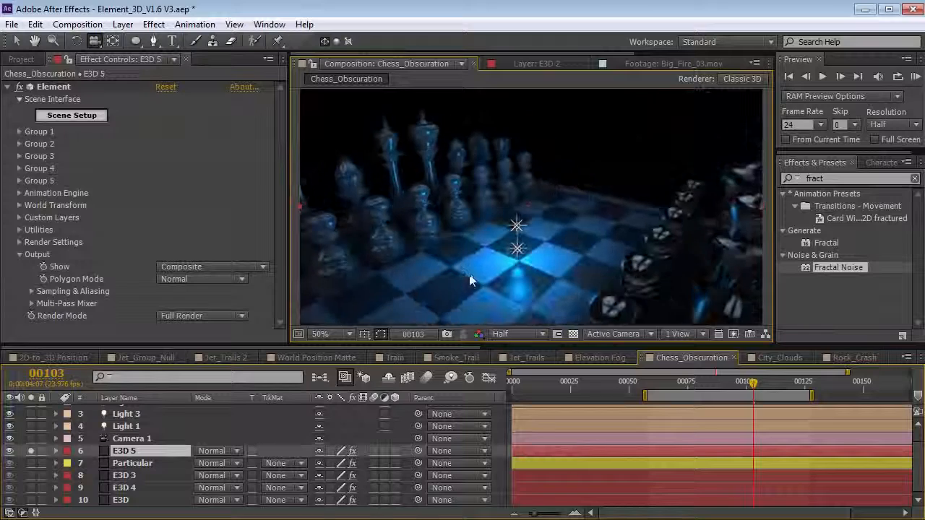
pyautogui.click(137, 451)
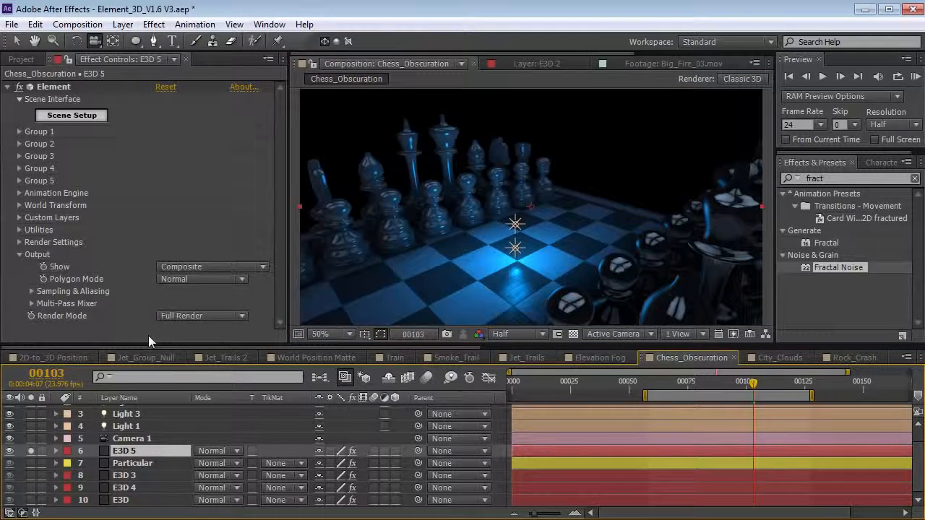
pyautogui.click(192, 267)
pyautogui.click(210, 487)
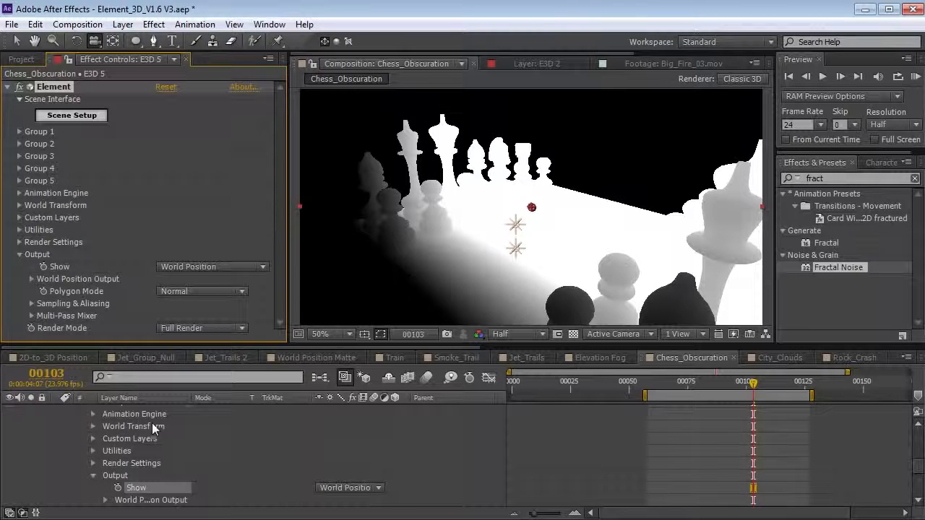
pyautogui.scroll(5, 155, 427)
# - Set Particular's track matte to Luma Inverted Matte "E3D 5"
pyautogui.click(57, 451)
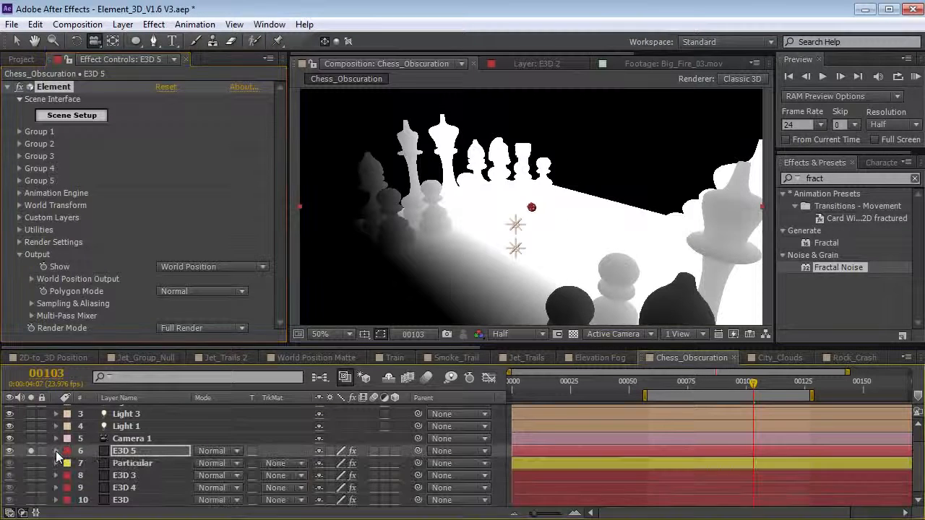
pyautogui.click(133, 464)
pyautogui.click(281, 466)
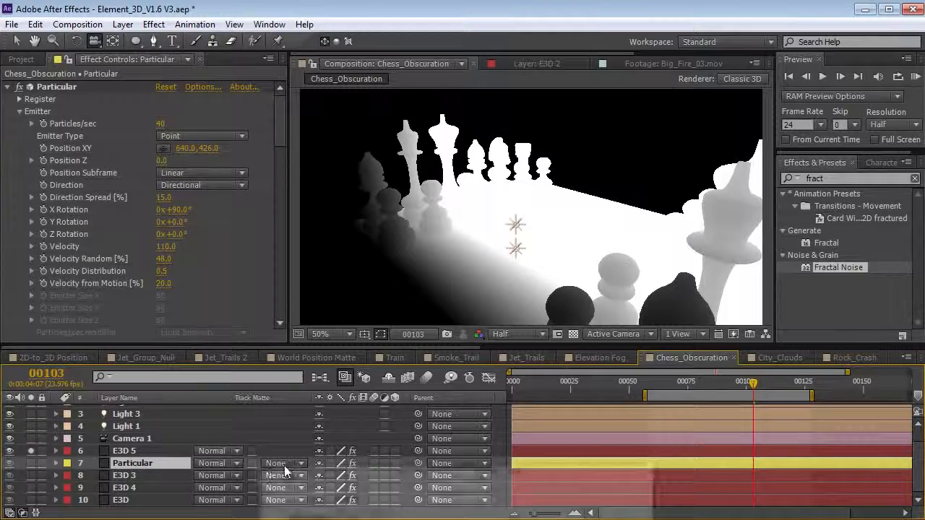
pyautogui.click(265, 438)
pyautogui.press('`')
pyautogui.click(284, 190)
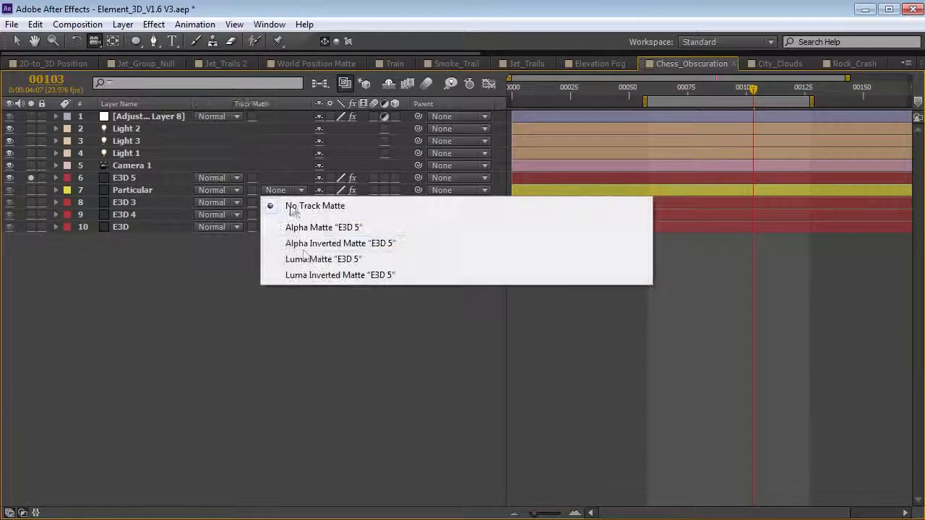
pyautogui.click(329, 275)
pyautogui.press('`')
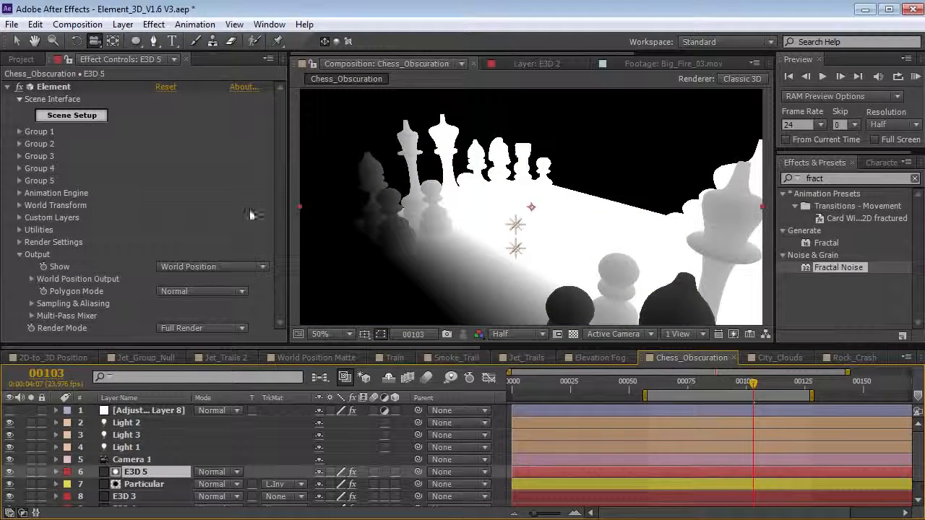
# - Set E3D 5's Y Rotation Matte 90, Matte Feather 30, Matte Expansion -120, then hide it
pyautogui.click(32, 279)
pyautogui.scroll(-5, 30, 282)
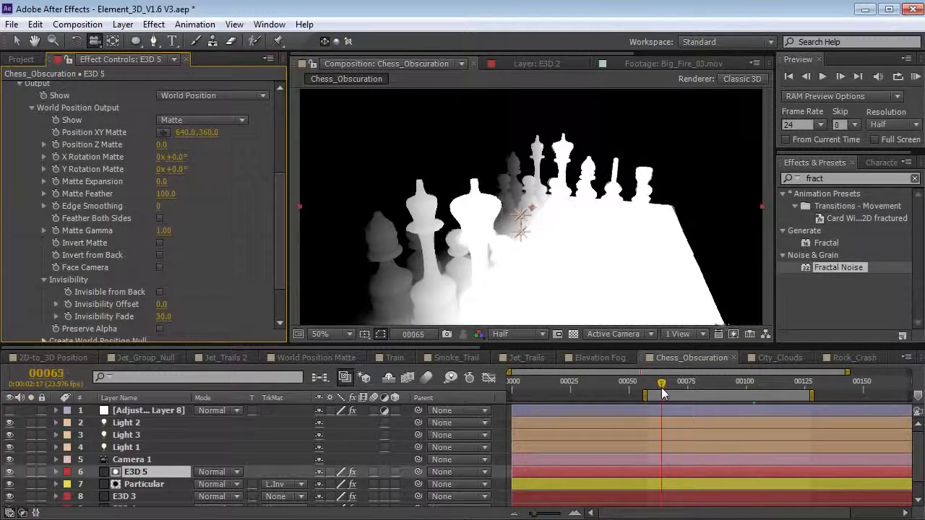
pyautogui.click(678, 360)
pyautogui.moveTo(668, 385); pyautogui.dragTo(685, 384)
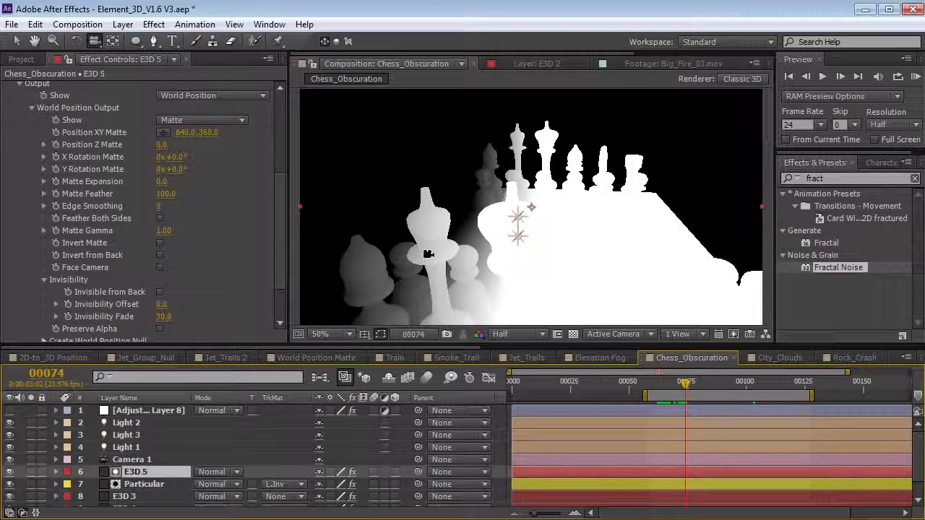
pyautogui.moveTo(176, 172); pyautogui.dragTo(225, 164)
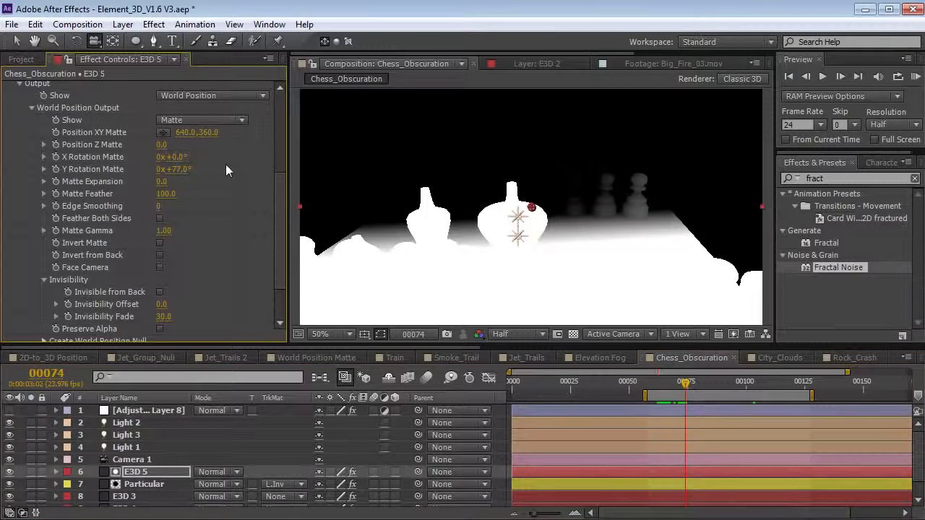
pyautogui.click(178, 170)
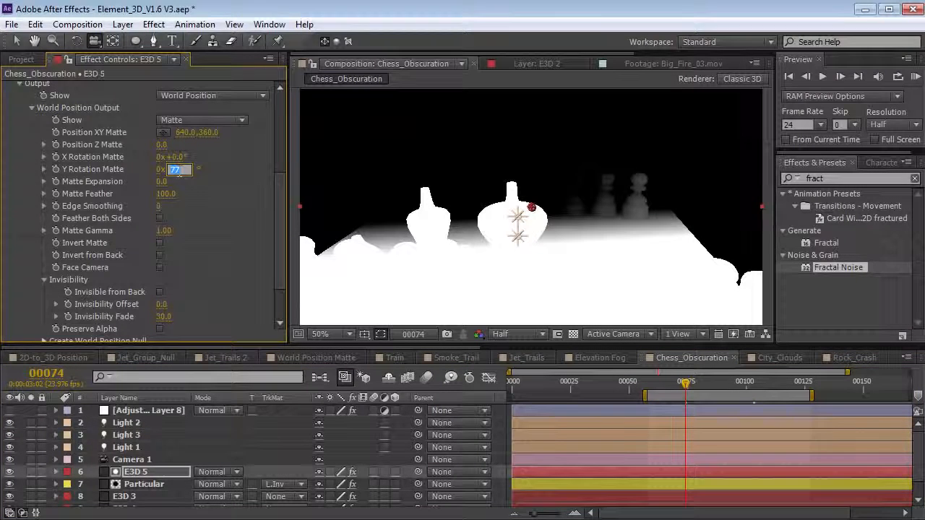
pyautogui.write('90')
pyautogui.press('Return')
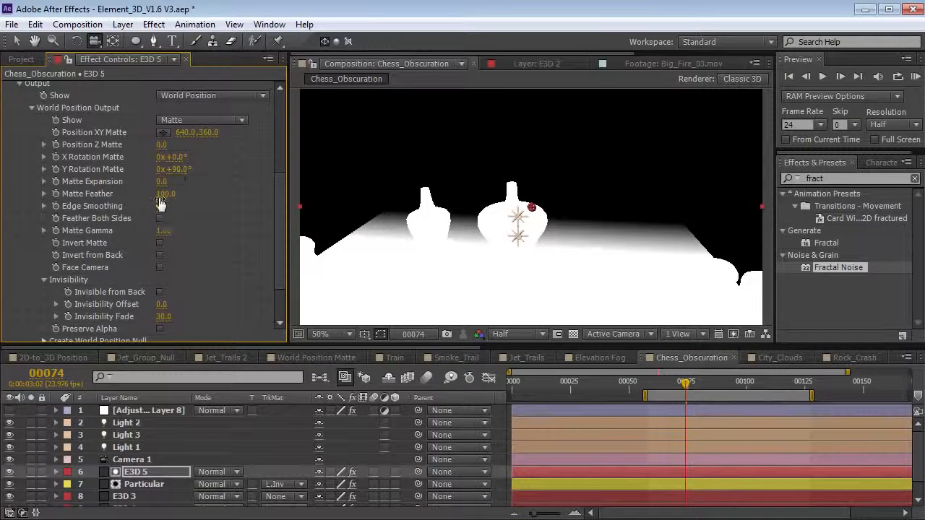
pyautogui.moveTo(165, 194); pyautogui.dragTo(125, 204)
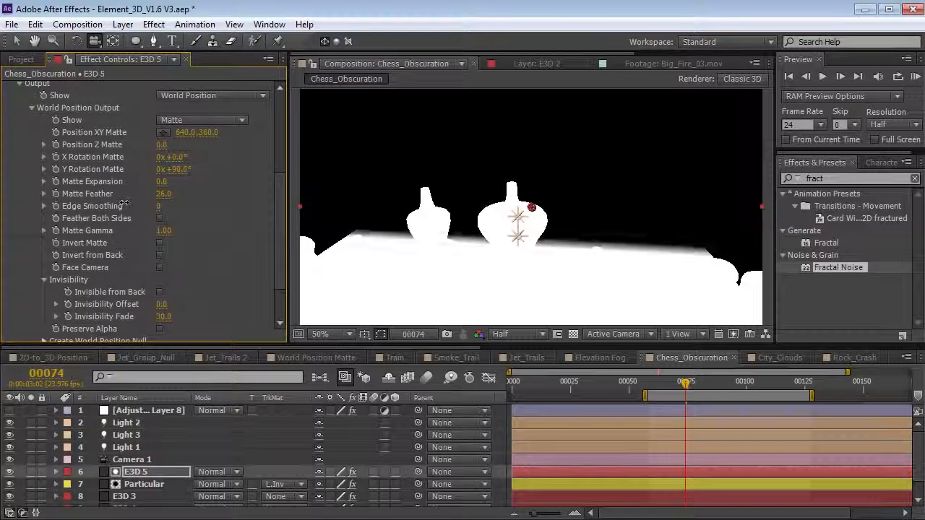
pyautogui.moveTo(160, 181); pyautogui.dragTo(154, 181)
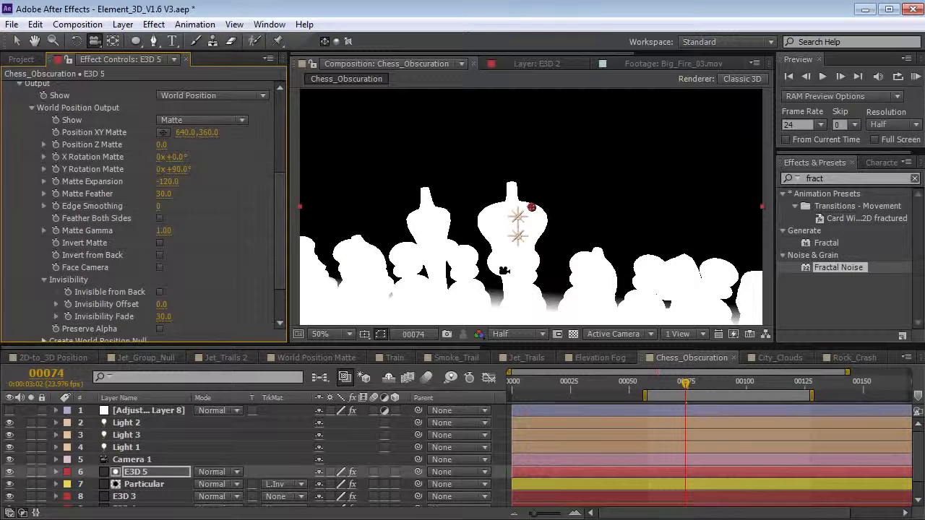
pyautogui.click(10, 472)
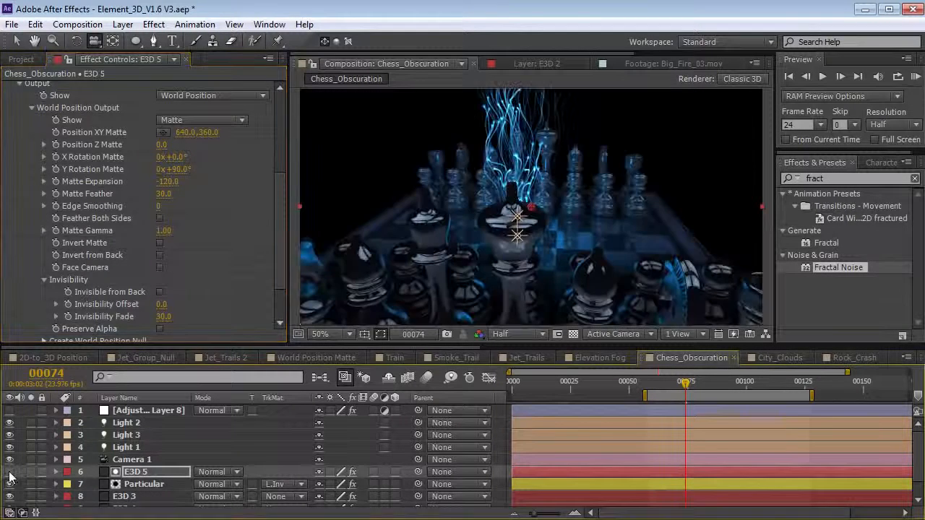
# - Hide layer controls and scrub frames 61 to 87 to preview the particles
pyautogui.click(653, 384)
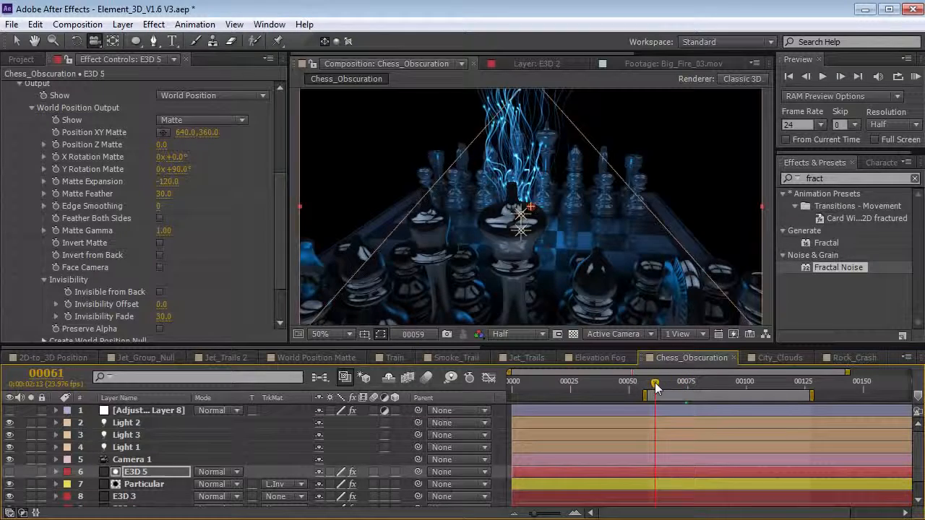
pyautogui.hotkey('ctrl', 'shift', 'h')
pyautogui.moveTo(656, 390); pyautogui.dragTo(734, 395)
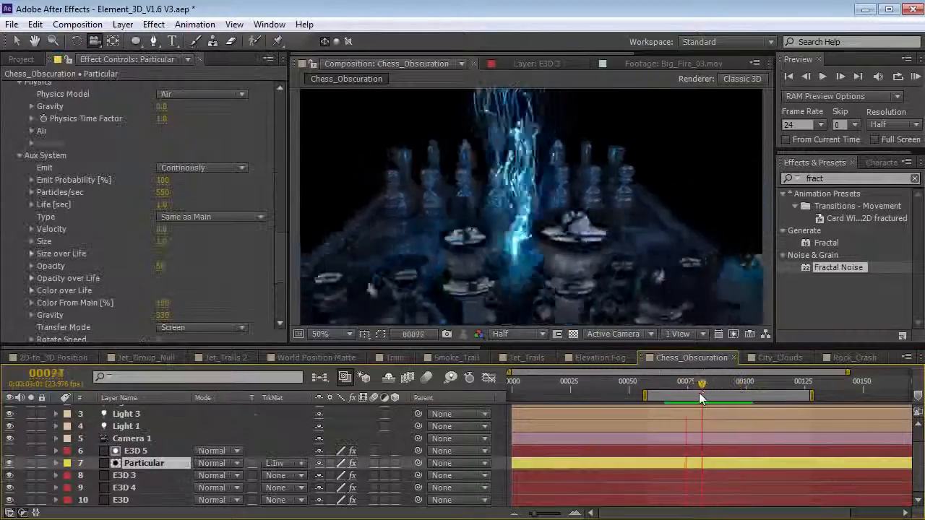
pyautogui.moveTo(701, 393)
pyautogui.mouseDown()
pyautogui.moveTo(679, 393)
pyautogui.moveTo(715, 389)
pyautogui.mouseUp()
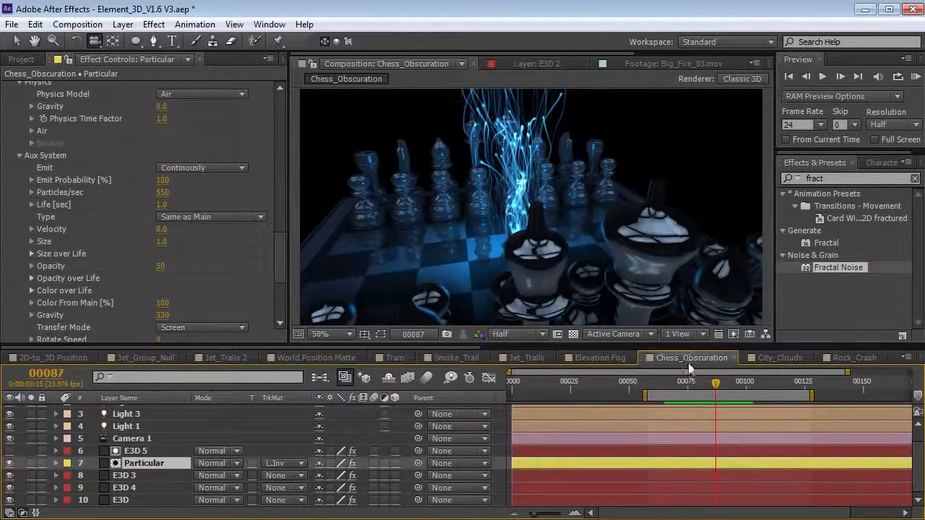
pyautogui.click(695, 382)
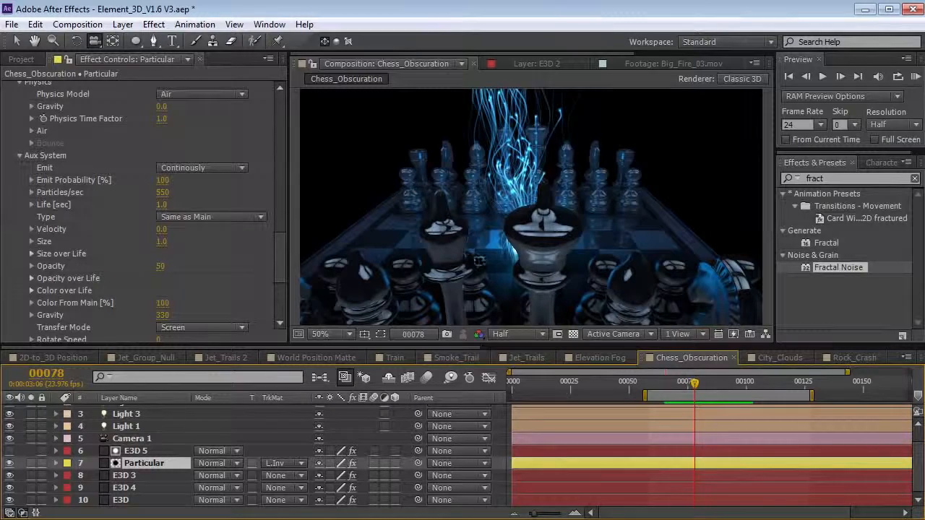
pyautogui.moveTo(694, 382); pyautogui.dragTo(715, 381)
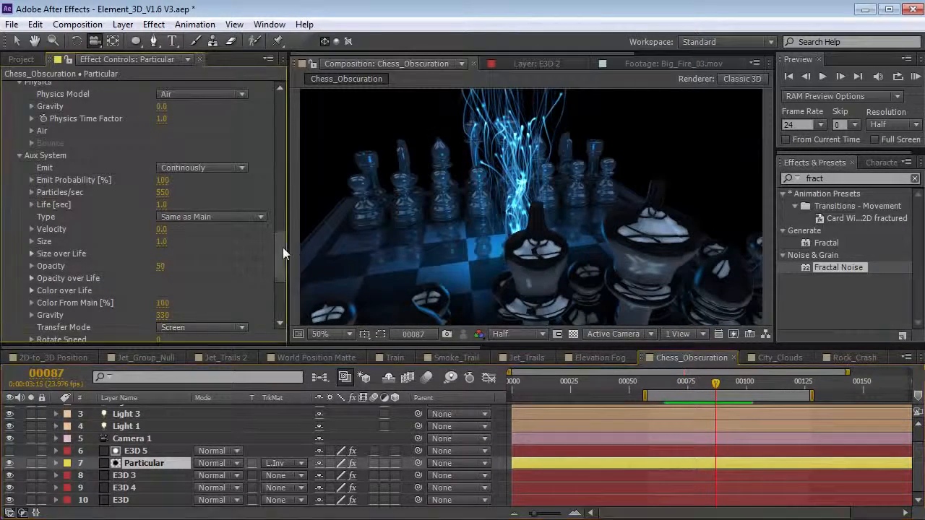
# - Set Particular's Aux System to 50 particles per second at size 7
pyautogui.scroll(-1, 283, 249)
pyautogui.write('50')
pyautogui.press('Return')
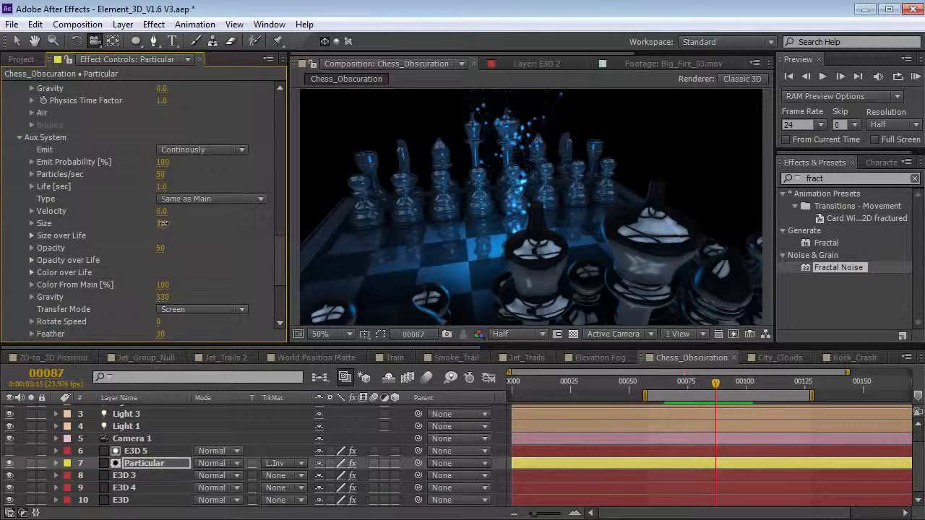
pyautogui.moveTo(164, 223); pyautogui.dragTo(165, 223)
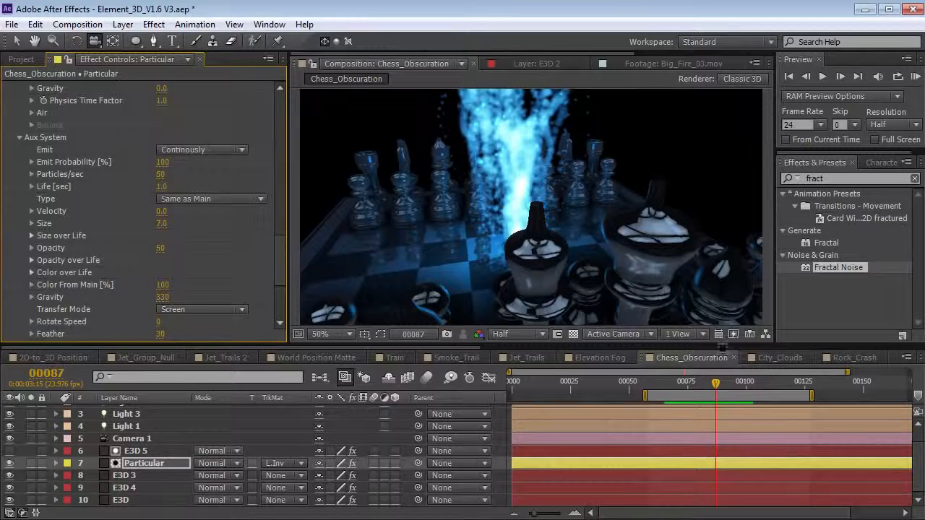
# - Orbit to inspect the particle column, undo the camera moves, and select E3D 5
pyautogui.moveTo(408, 245); pyautogui.dragTo(619, 227)
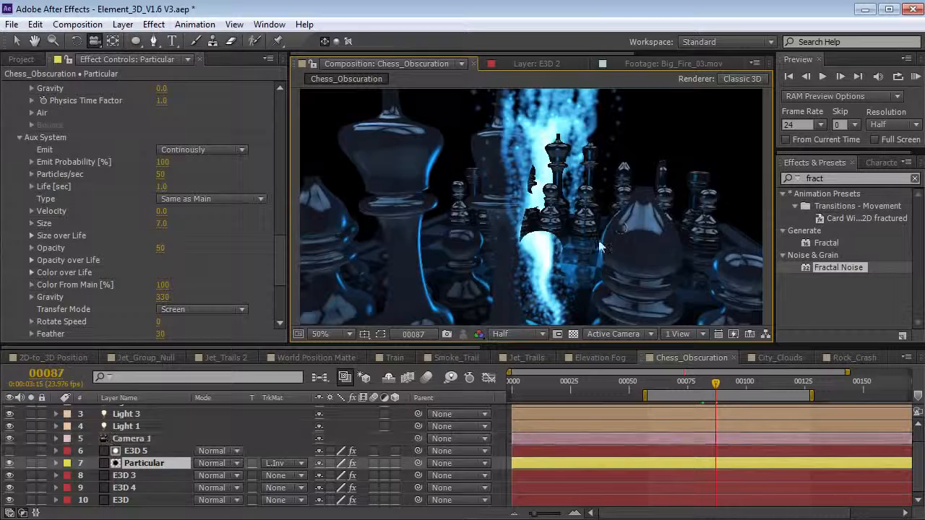
pyautogui.hotkey('ctrl', 'z')
pyautogui.moveTo(279, 265); pyautogui.dragTo(284, 236)
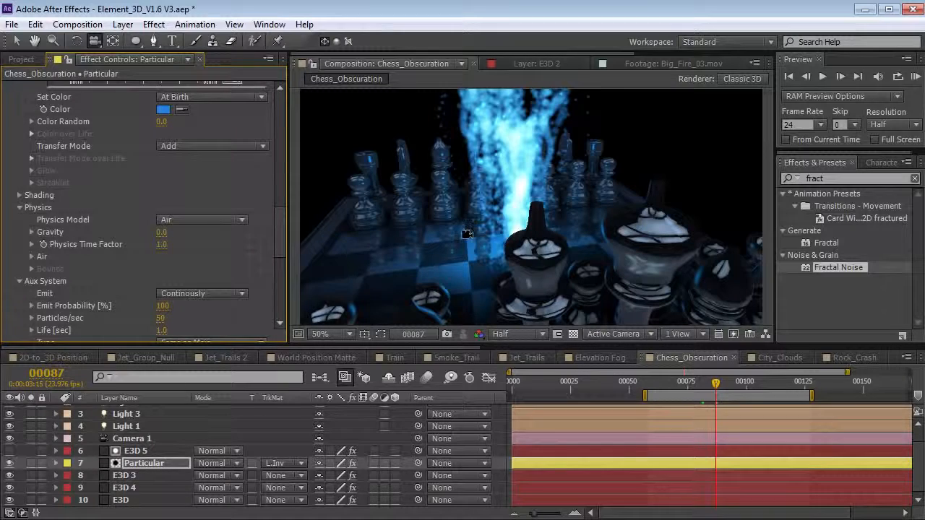
pyautogui.moveTo(481, 224)
pyautogui.mouseDown()
pyautogui.moveTo(519, 222)
pyautogui.moveTo(488, 224)
pyautogui.mouseUp()
pyautogui.hotkey('ctrl', 'z')
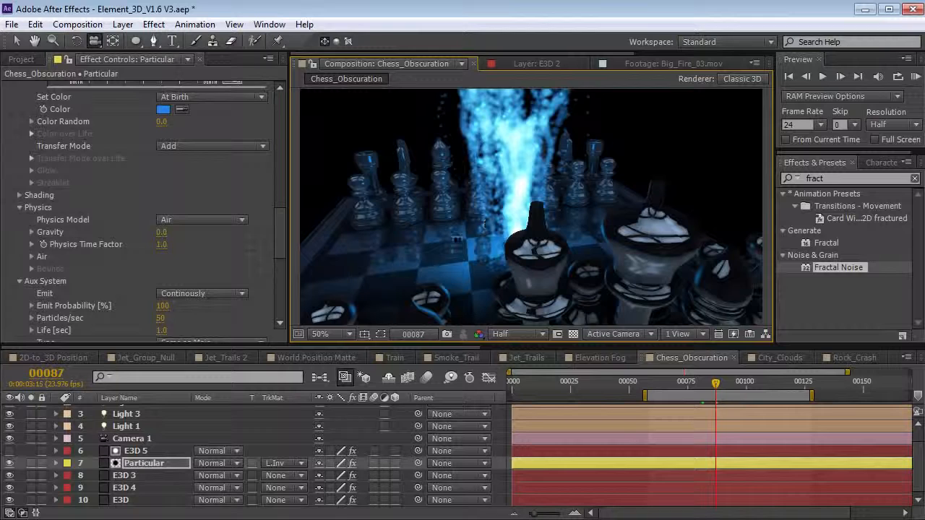
pyautogui.click(135, 451)
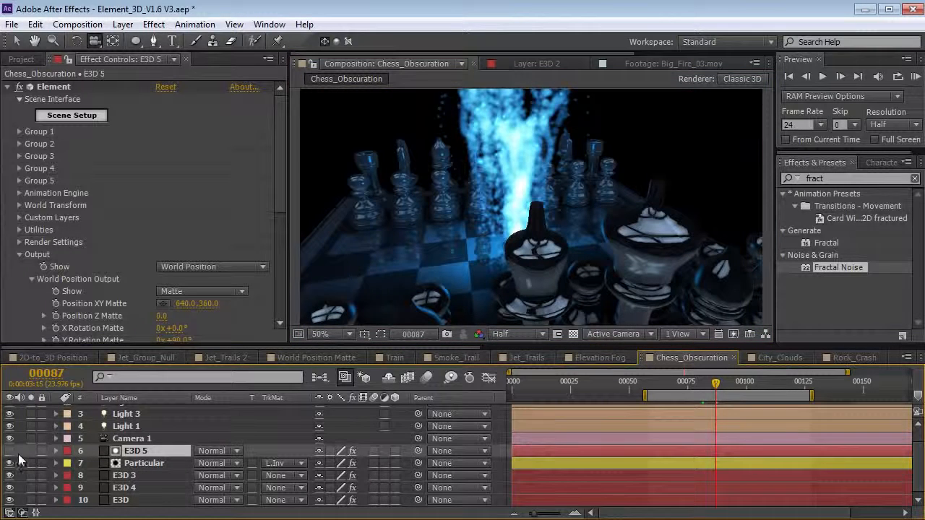
# - Show E3D 5 and set its matte to Face Camera, Y Rotation 0, and Invert Matte
pyautogui.click(9, 451)
pyautogui.moveTo(277, 178); pyautogui.dragTo(279, 255)
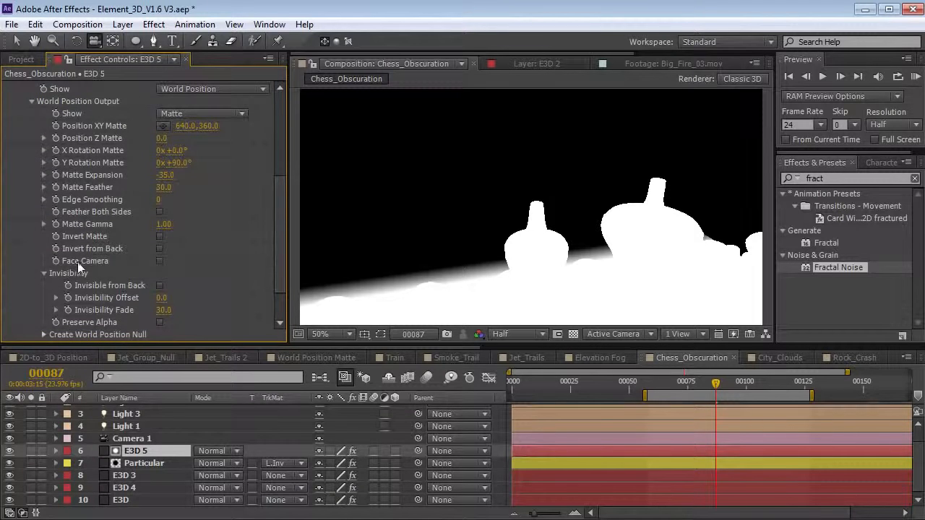
pyautogui.click(159, 262)
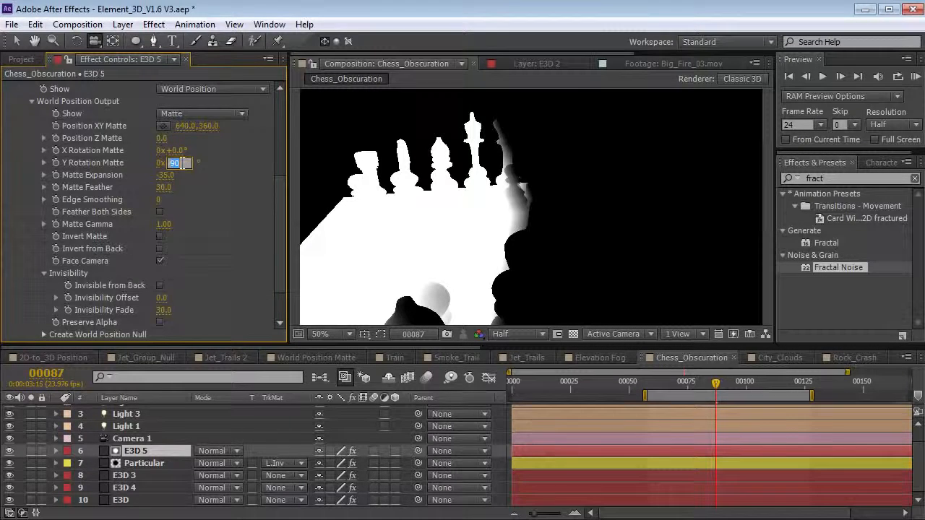
pyautogui.write('0')
pyautogui.press('Return')
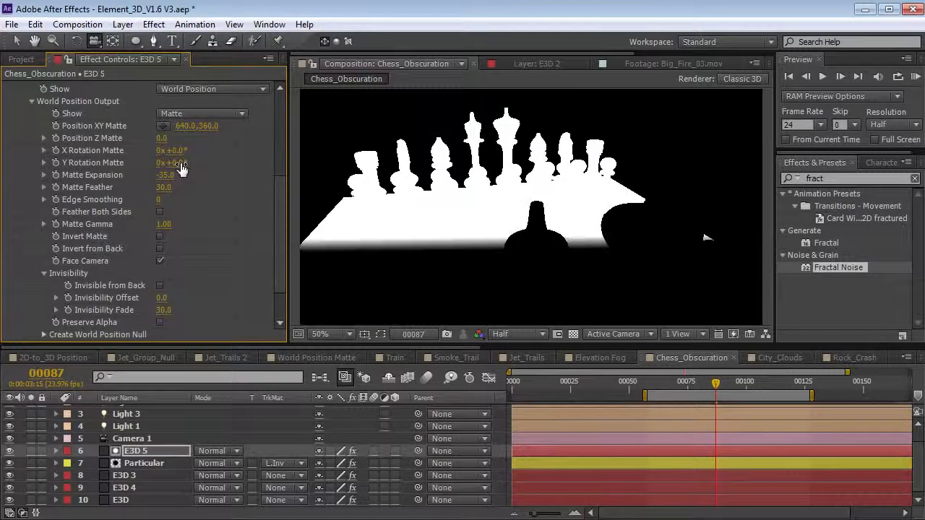
pyautogui.click(159, 236)
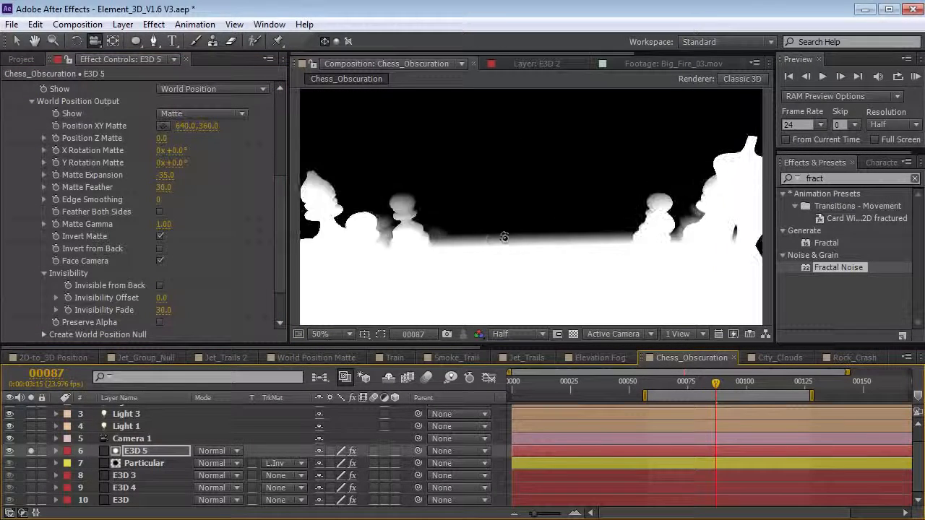
# - Unsolo and hide E3D 5, orbiting the camera to preview the masked particles
pyautogui.moveTo(544, 229); pyautogui.dragTo(649, 225)
pyautogui.hotkey('ctrl', 'z')
pyautogui.click(31, 451)
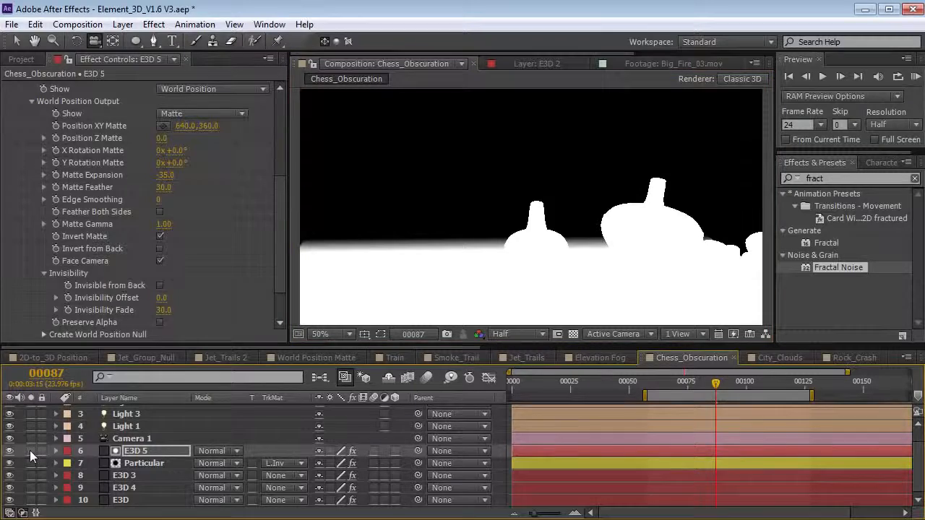
pyautogui.click(9, 451)
pyautogui.moveTo(508, 246); pyautogui.dragTo(462, 249)
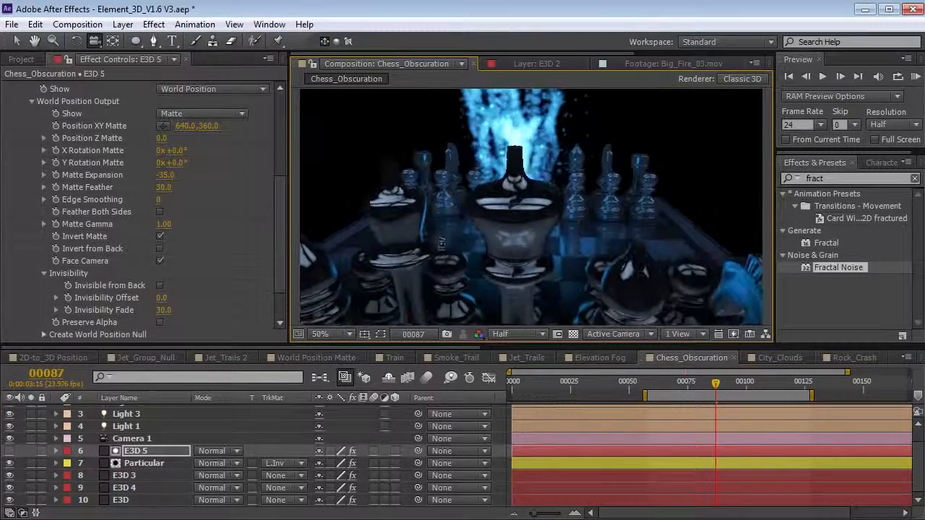
pyautogui.moveTo(501, 237); pyautogui.dragTo(650, 225)
pyautogui.moveTo(629, 170); pyautogui.dragTo(661, 206)
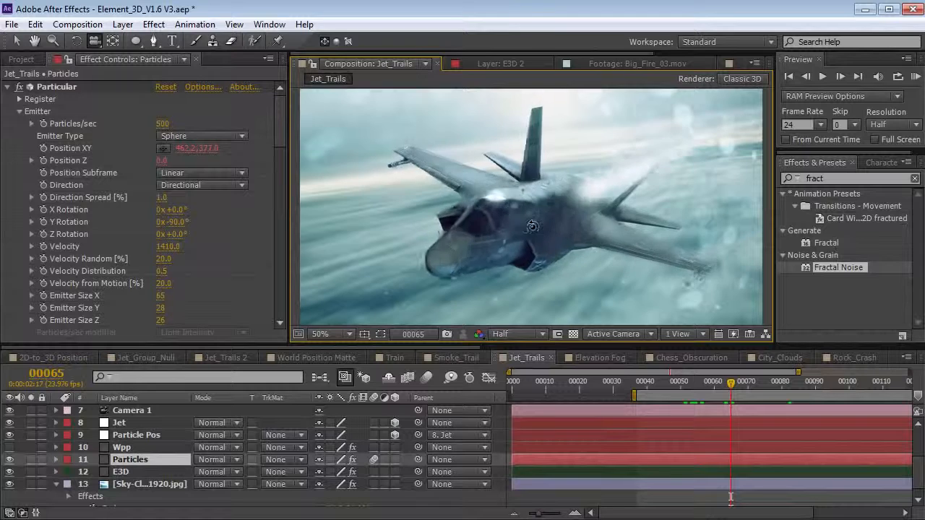
# - Solo the Particles, E3D jet and Wpp matte layers and orbit around the jet
pyautogui.moveTo(549, 227); pyautogui.dragTo(542, 226)
pyautogui.click(31, 459)
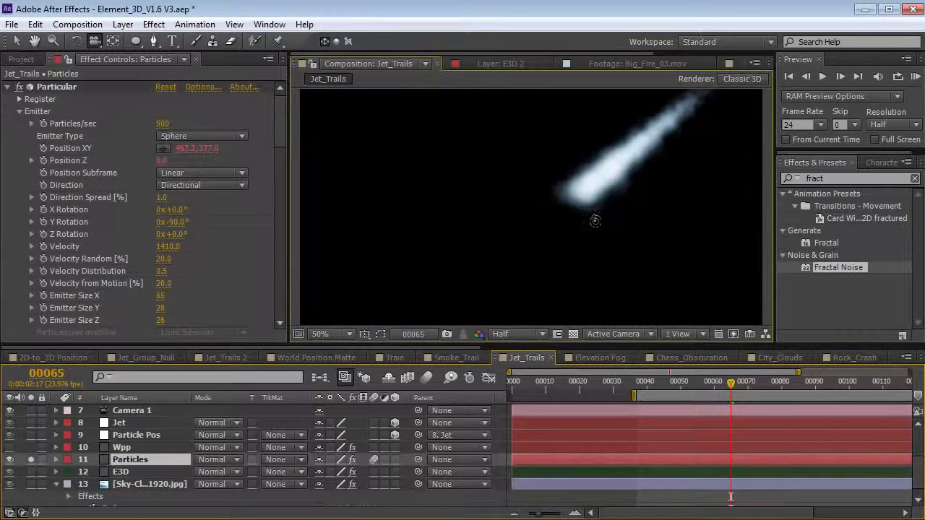
pyautogui.click(31, 472)
pyautogui.moveTo(583, 211); pyautogui.dragTo(630, 238)
pyautogui.click(136, 458)
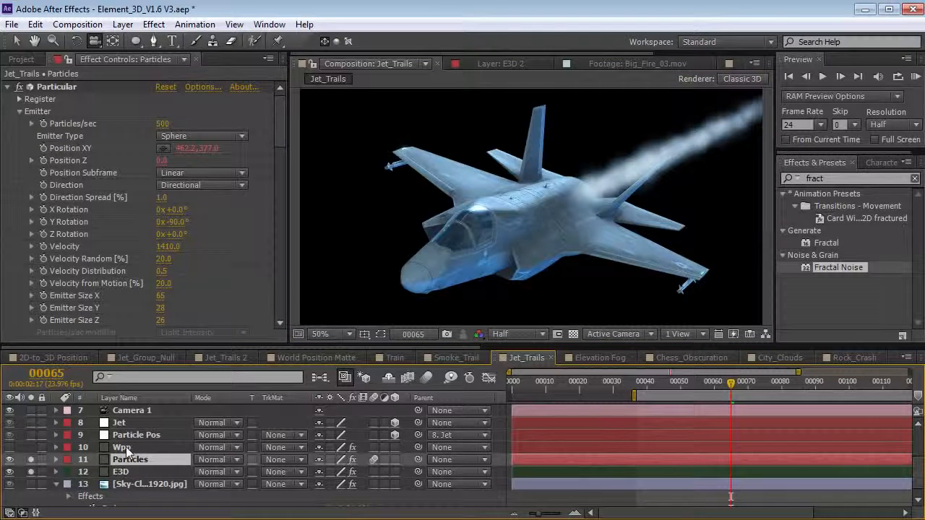
pyautogui.click(122, 447)
pyautogui.click(30, 447)
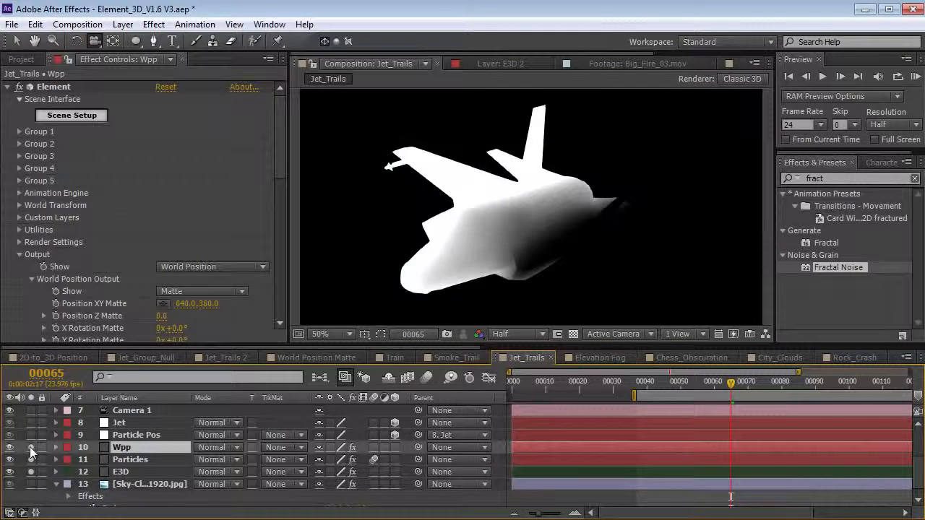
# - Set Wpp's Position XY Matte to 446 and Matte Feather to 37, orbiting to check
pyautogui.moveTo(277, 160); pyautogui.dragTo(279, 191)
pyautogui.moveTo(173, 218)
pyautogui.mouseDown()
pyautogui.moveTo(189, 218)
pyautogui.moveTo(172, 221)
pyautogui.moveTo(185, 232)
pyautogui.moveTo(188, 209)
pyautogui.mouseUp()
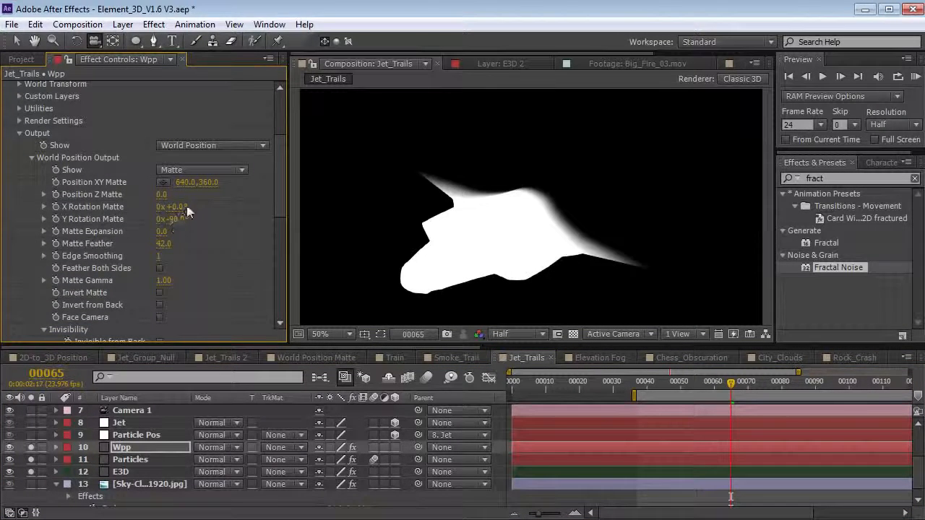
pyautogui.moveTo(44, 206); pyautogui.dragTo(52, 208)
pyautogui.moveTo(610, 234); pyautogui.dragTo(518, 219)
pyautogui.moveTo(167, 245); pyautogui.dragTo(161, 246)
pyautogui.moveTo(480, 208); pyautogui.dragTo(499, 242)
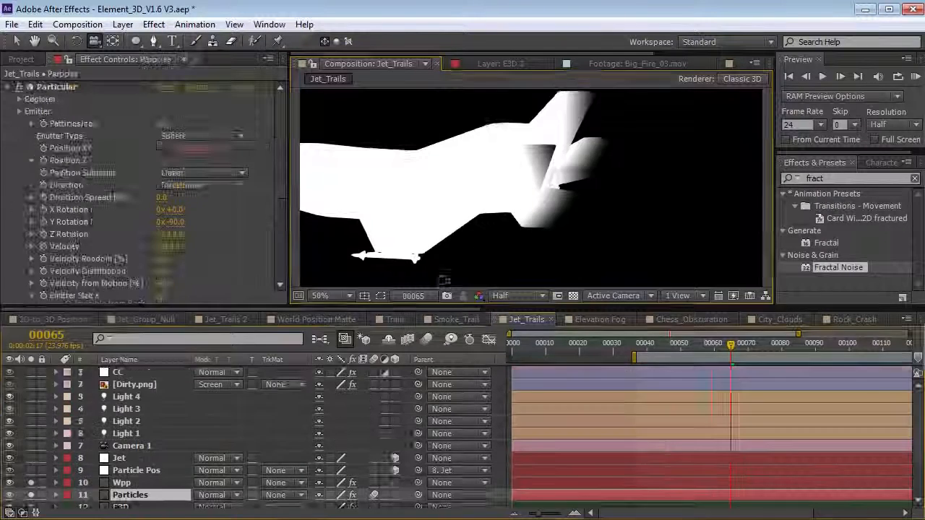
# - Set the Particles layer's track matte to Luma Inverted Matte 'Wpp'
pyautogui.press('`')
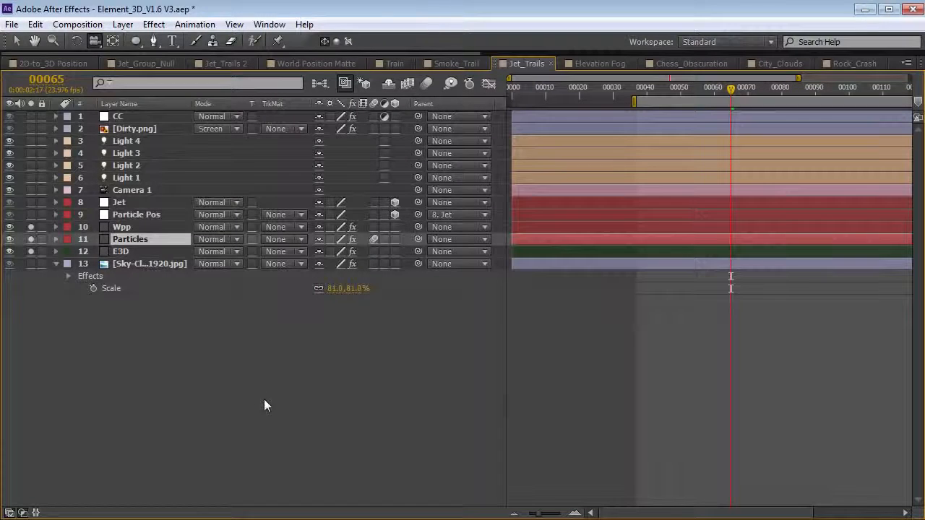
pyautogui.click(287, 241)
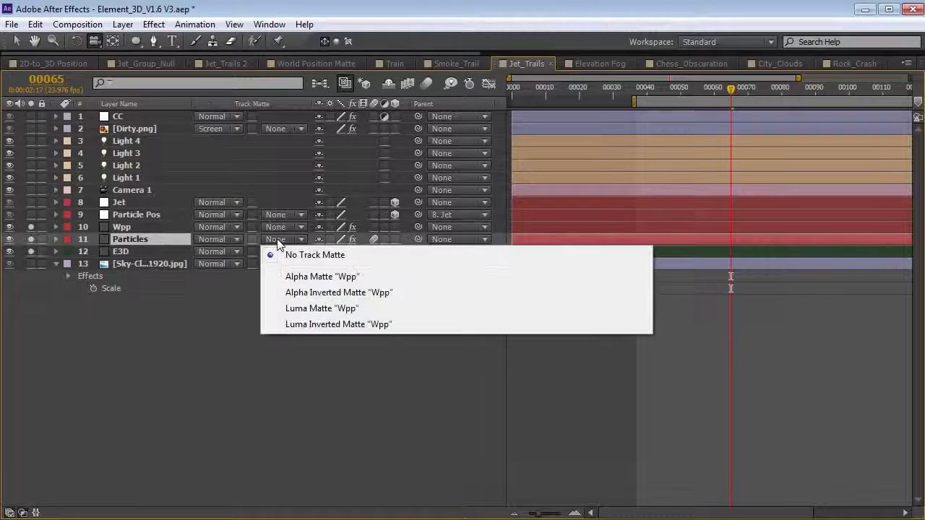
pyautogui.click(338, 325)
pyautogui.press('`')
pyautogui.moveTo(491, 208)
pyautogui.mouseDown()
pyautogui.moveTo(644, 211)
pyautogui.moveTo(477, 197)
pyautogui.moveTo(499, 213)
pyautogui.moveTo(490, 214)
pyautogui.moveTo(507, 215)
pyautogui.mouseUp()
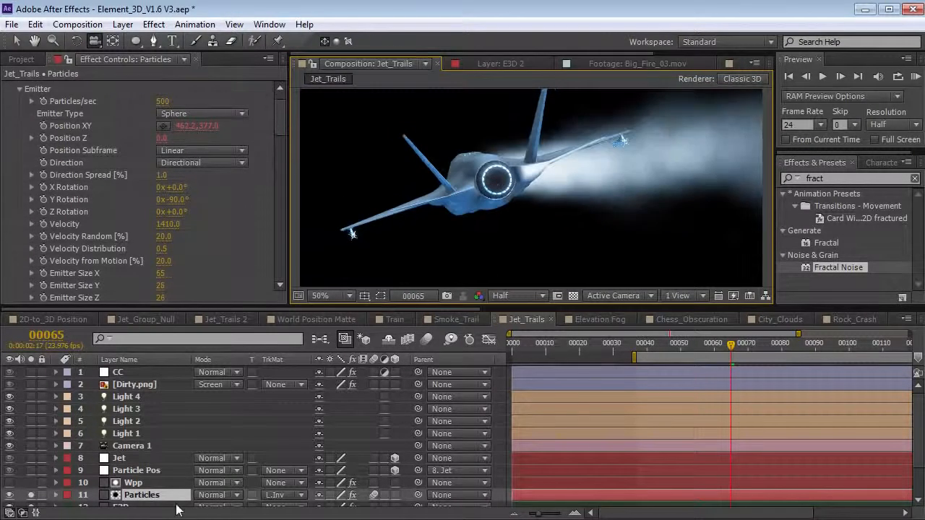
# - Check Invert from Back and Invisible from Back in Wpp's Element matte settings
pyautogui.click(137, 483)
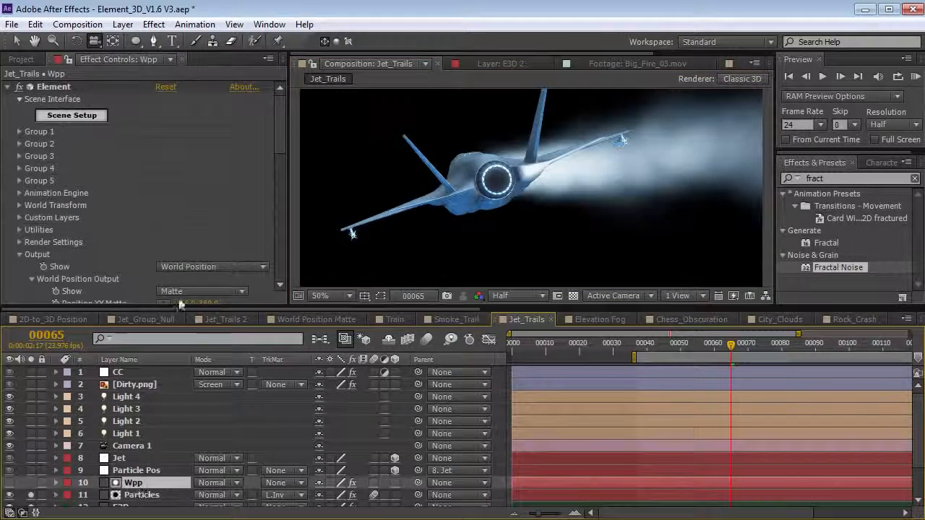
pyautogui.moveTo(277, 122); pyautogui.dragTo(275, 180)
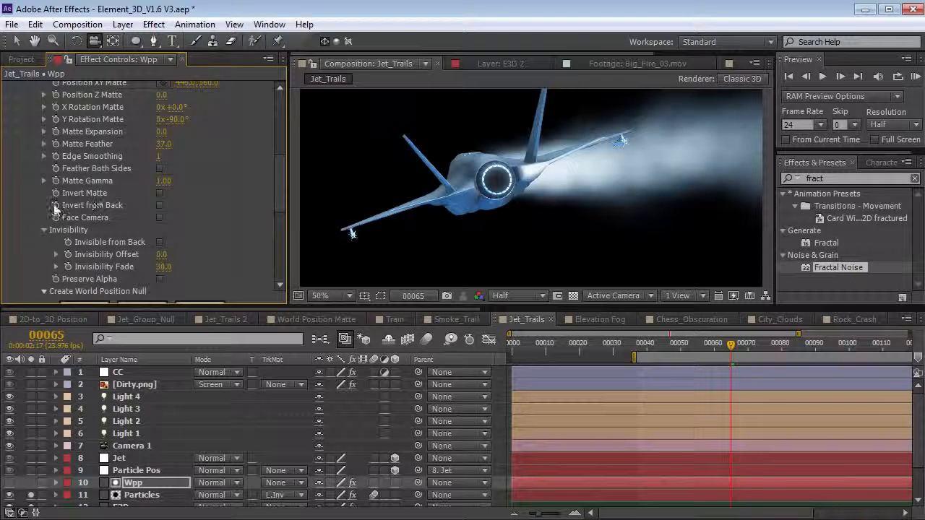
pyautogui.click(160, 205)
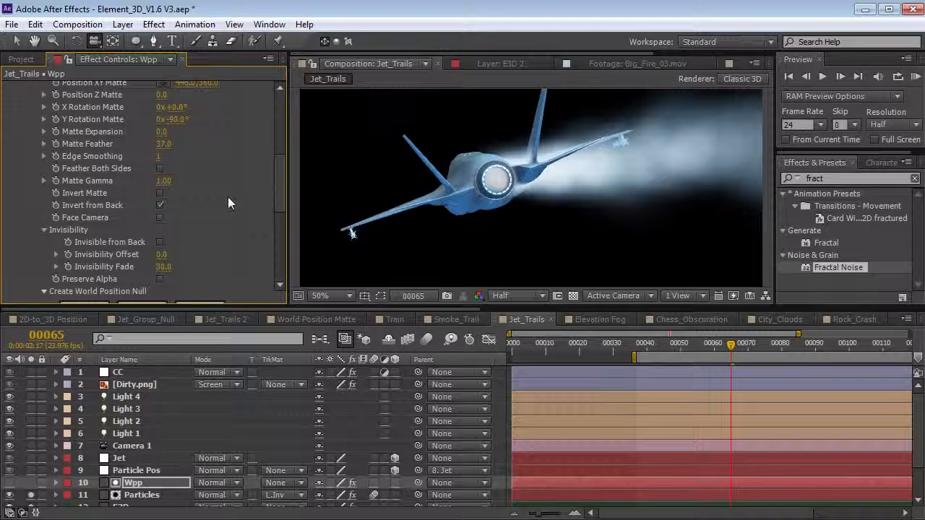
pyautogui.scroll(-1, 279, 202)
pyautogui.scroll(-1, 279, 197)
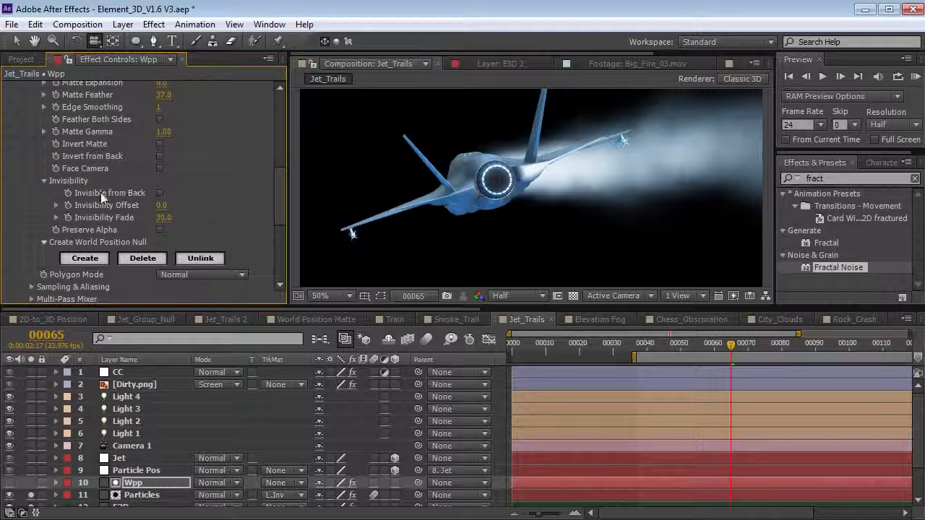
pyautogui.click(159, 193)
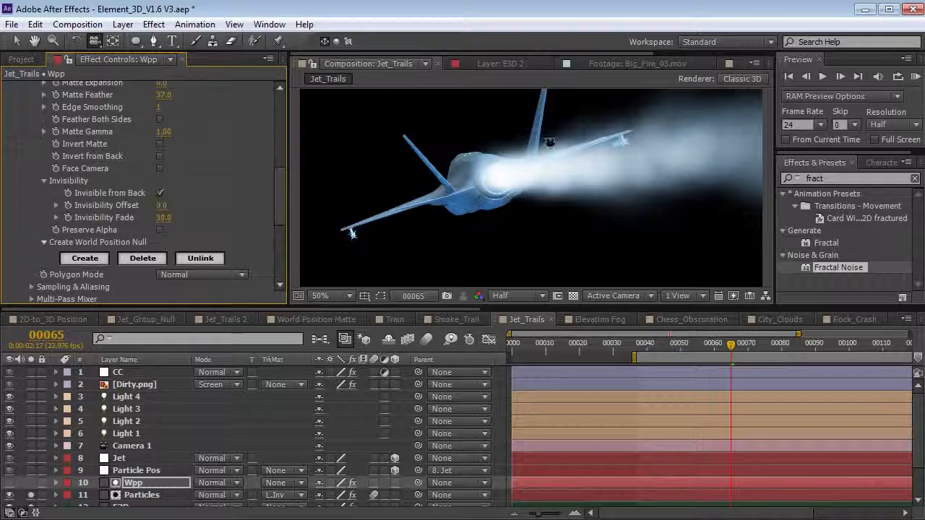
pyautogui.moveTo(547, 139); pyautogui.dragTo(445, 180)
pyautogui.moveTo(350, 210); pyautogui.dragTo(556, 219)
pyautogui.moveTo(696, 198); pyautogui.dragTo(508, 217)
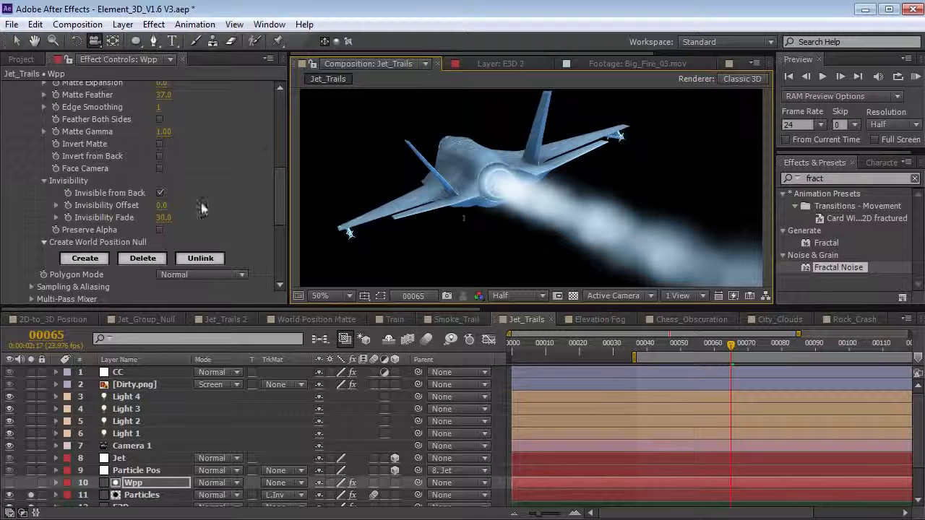
pyautogui.moveTo(424, 214); pyautogui.dragTo(525, 209)
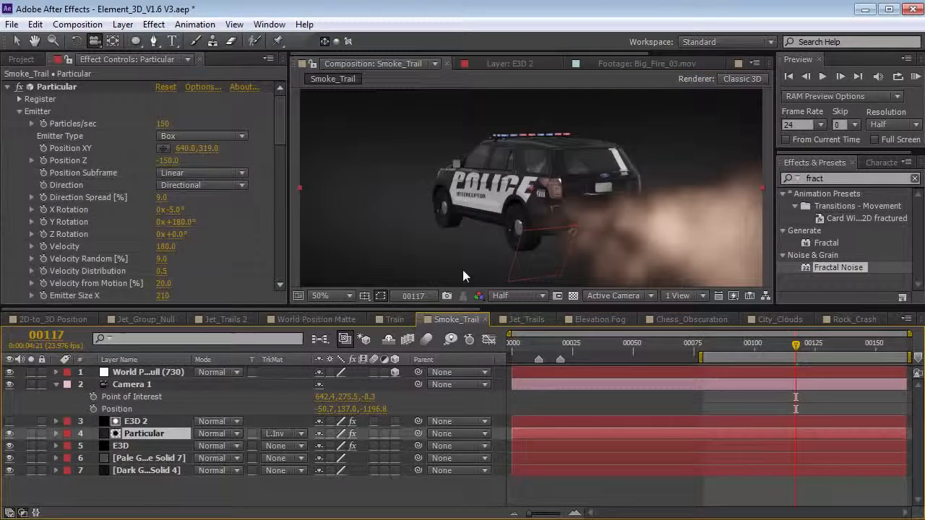
# - In Smoke_Trail, orbit around the police car and toggle the E3D 2 car matte on and off
pyautogui.click(795, 397)
pyautogui.moveTo(459, 210); pyautogui.dragTo(576, 211)
pyautogui.moveTo(612, 208); pyautogui.dragTo(608, 230)
pyautogui.click(10, 421)
pyautogui.moveTo(548, 236); pyautogui.dragTo(544, 211)
pyautogui.click(9, 421)
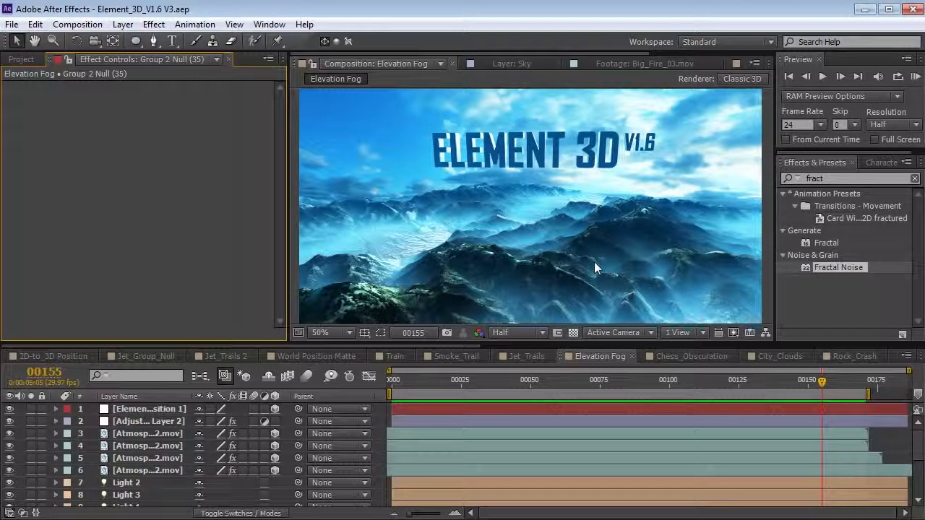
pyautogui.press('KP_0')
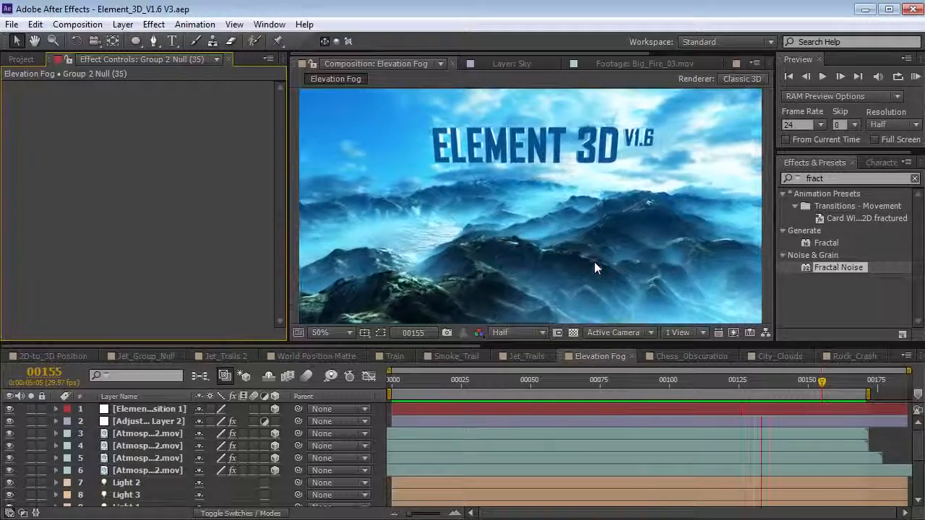
pyautogui.moveTo(739, 383); pyautogui.dragTo(663, 409)
pyautogui.scroll(-3, 139, 440)
pyautogui.click(132, 439)
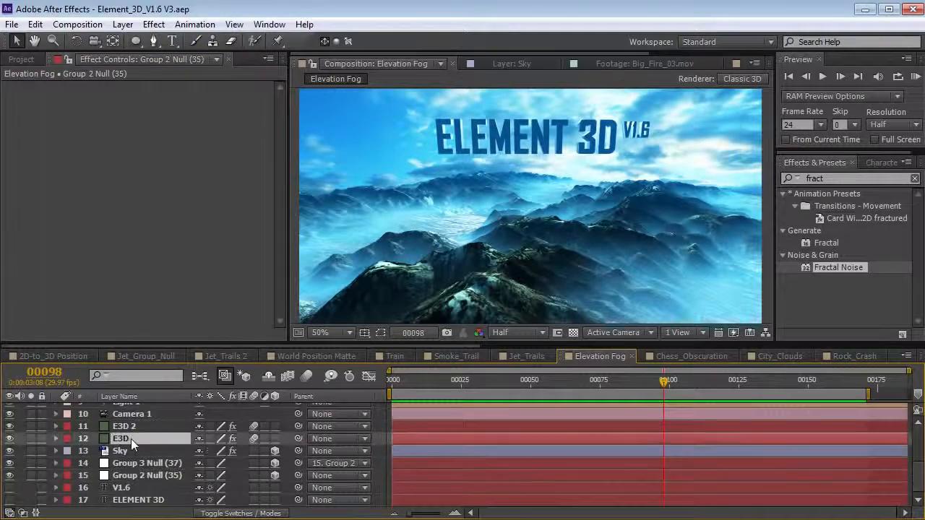
pyautogui.click(30, 438)
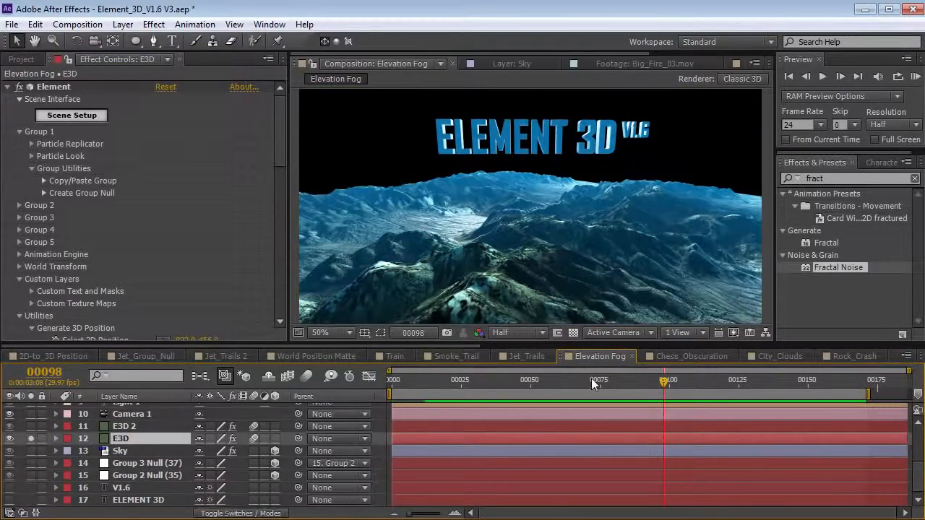
pyautogui.scroll(-4, 69, 231)
pyautogui.scroll(-2, 73, 240)
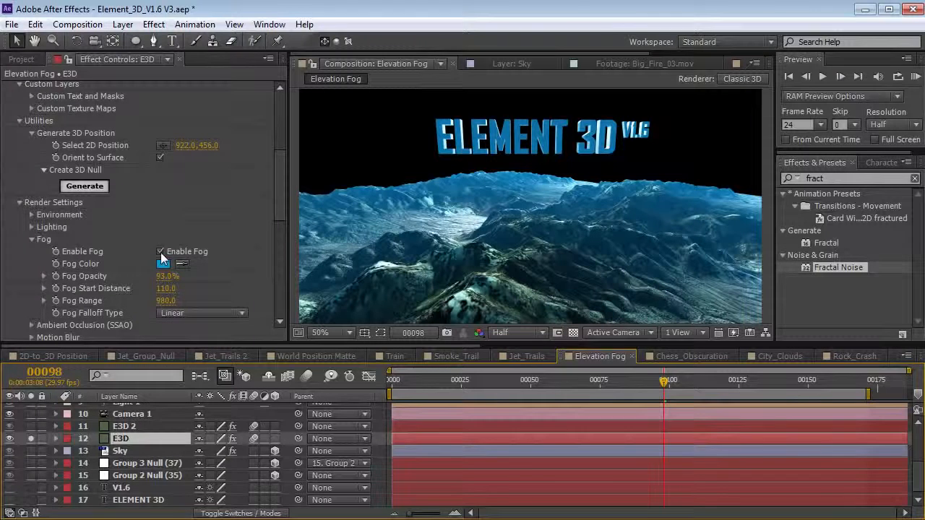
pyautogui.click(20, 122)
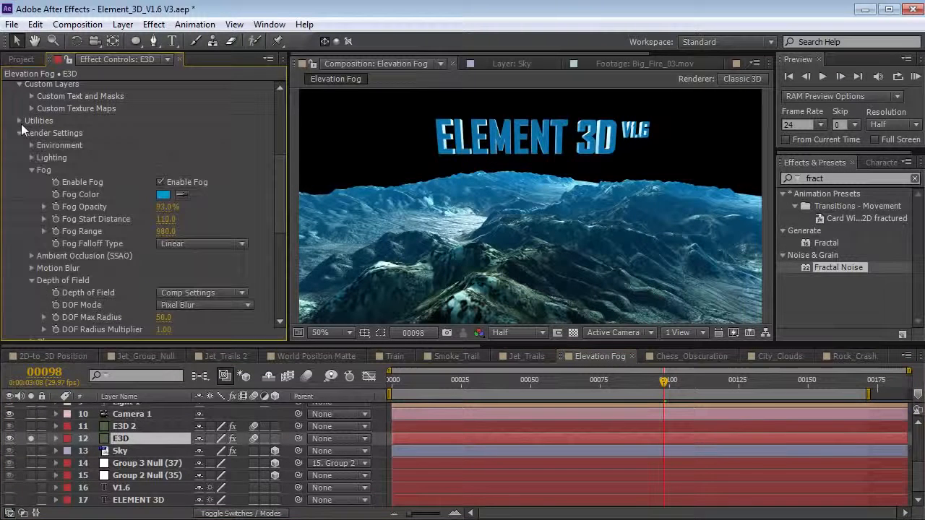
pyautogui.click(31, 280)
pyautogui.press('Return')
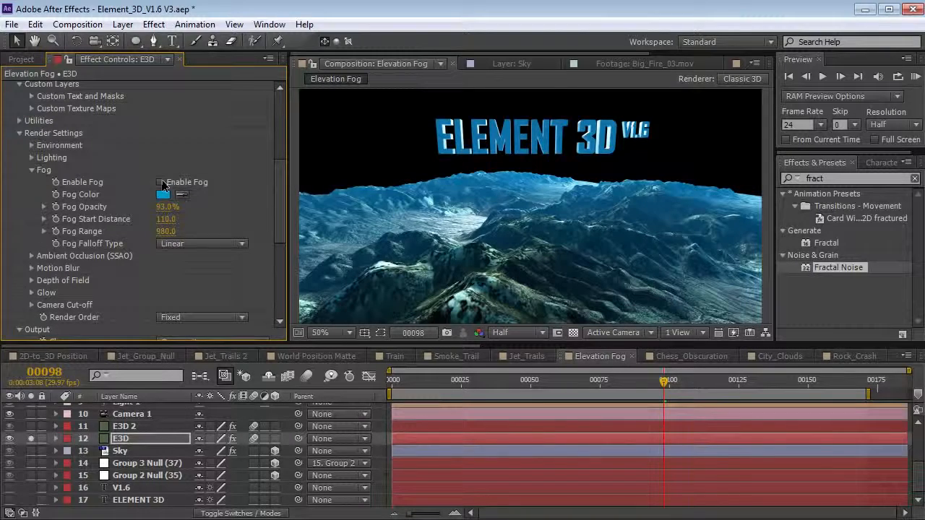
pyautogui.click(160, 182)
pyautogui.press('space')
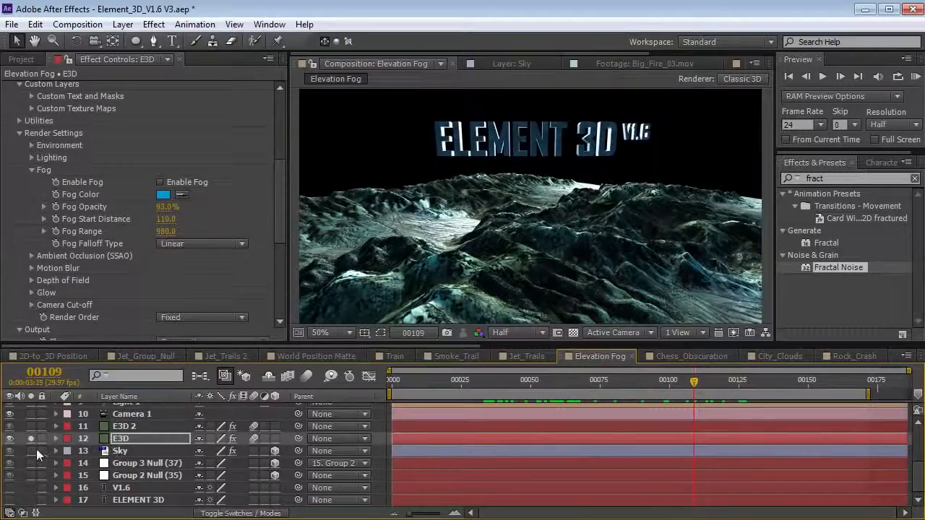
pyautogui.click(32, 451)
pyautogui.moveTo(543, 383); pyautogui.dragTo(656, 382)
pyautogui.click(161, 182)
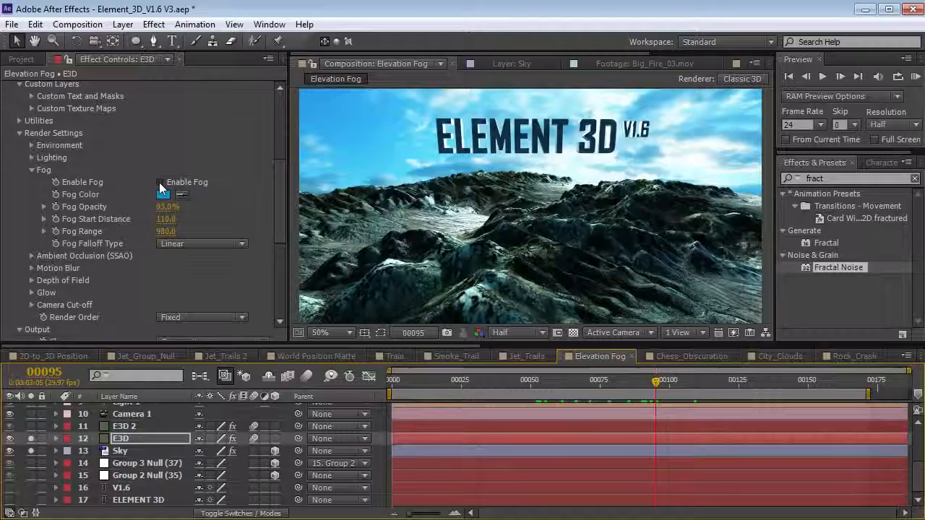
pyautogui.moveTo(506, 386); pyautogui.dragTo(600, 383)
pyautogui.click(124, 426)
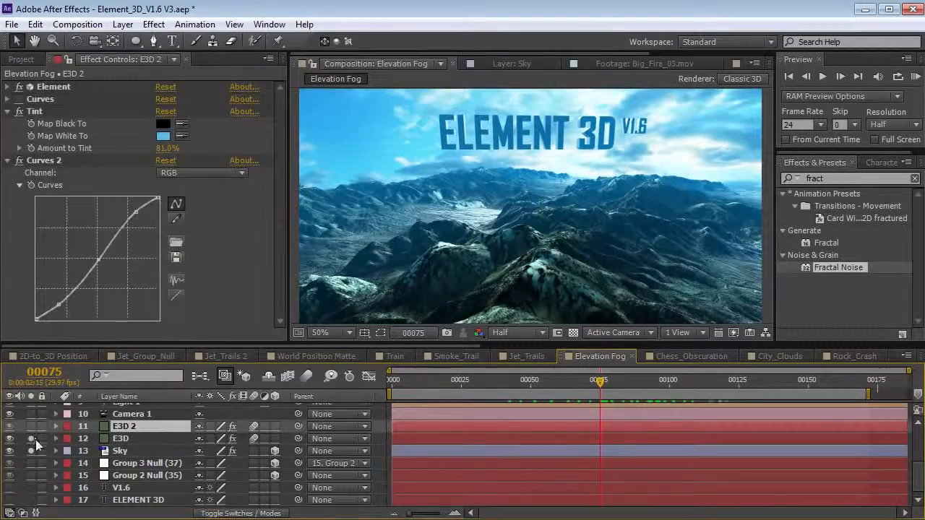
pyautogui.click(31, 426)
pyautogui.moveTo(620, 388); pyautogui.dragTo(683, 390)
pyautogui.click(29, 450)
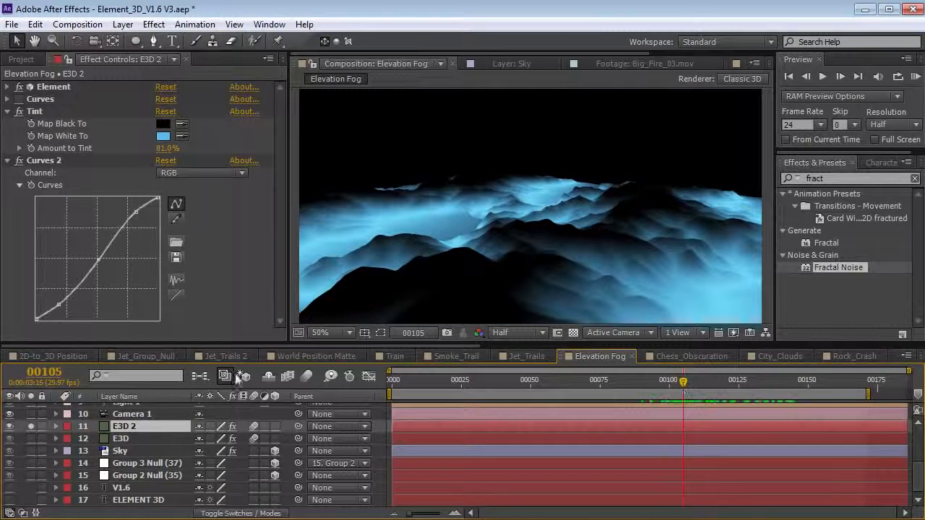
pyautogui.click(32, 449)
pyautogui.click(123, 439)
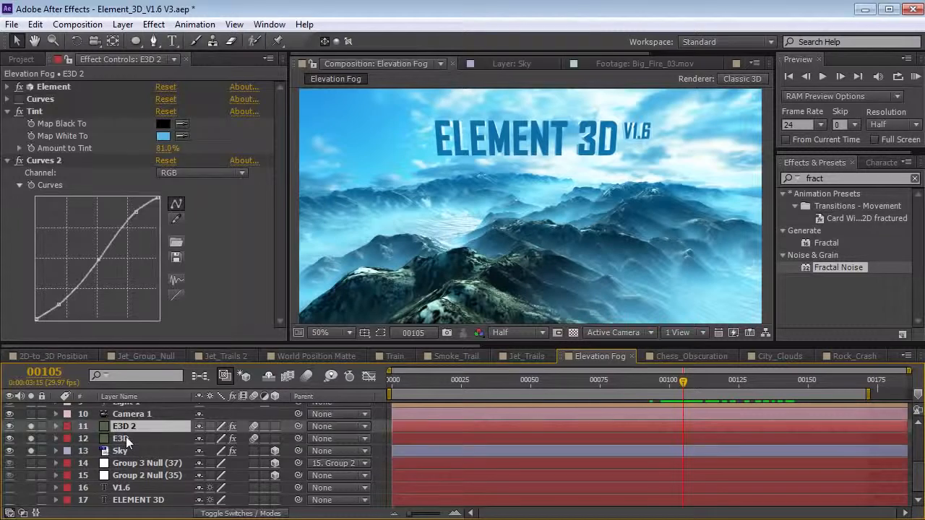
pyautogui.click(124, 426)
pyautogui.press('Delete')
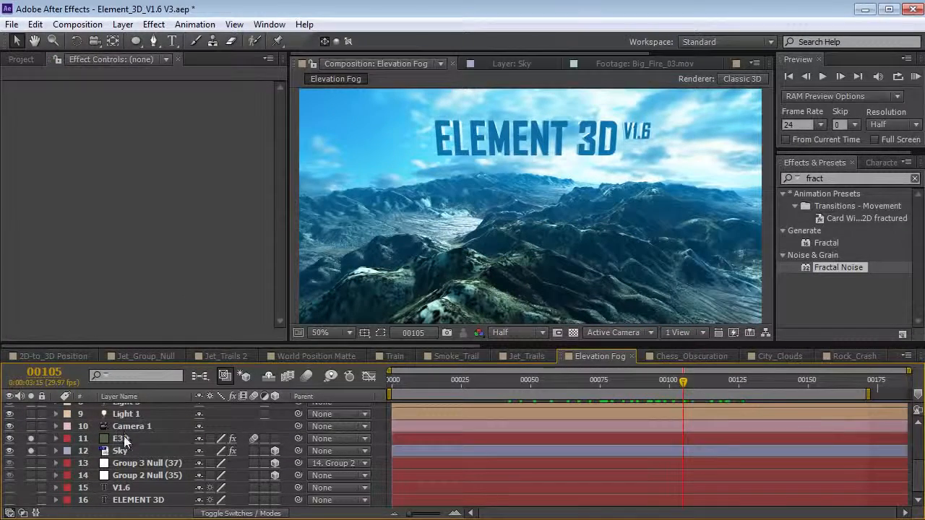
# - Confirm the E3D terrain layer's Element Scene Setup, then duplicate the layer as E3D 2
pyautogui.click(122, 440)
pyautogui.click(53, 87)
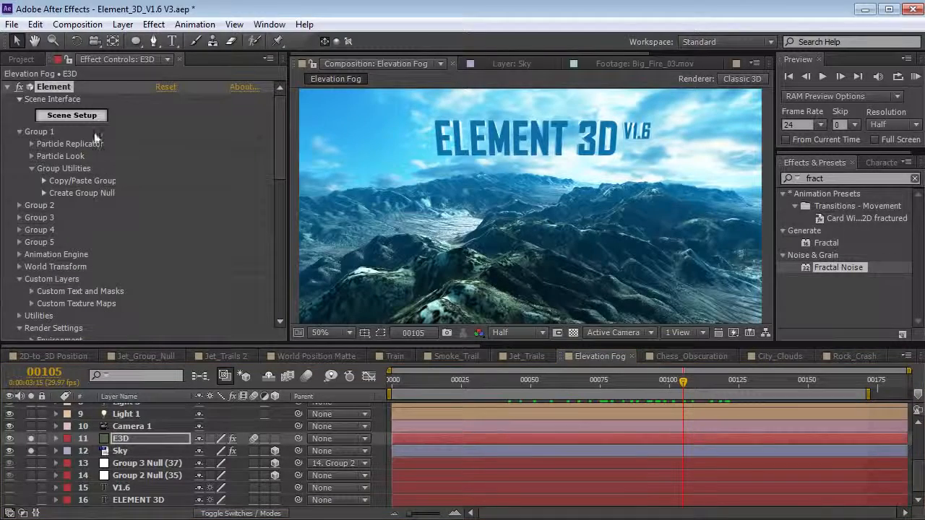
pyautogui.click(93, 118)
pyautogui.moveTo(252, 209); pyautogui.dragTo(356, 169)
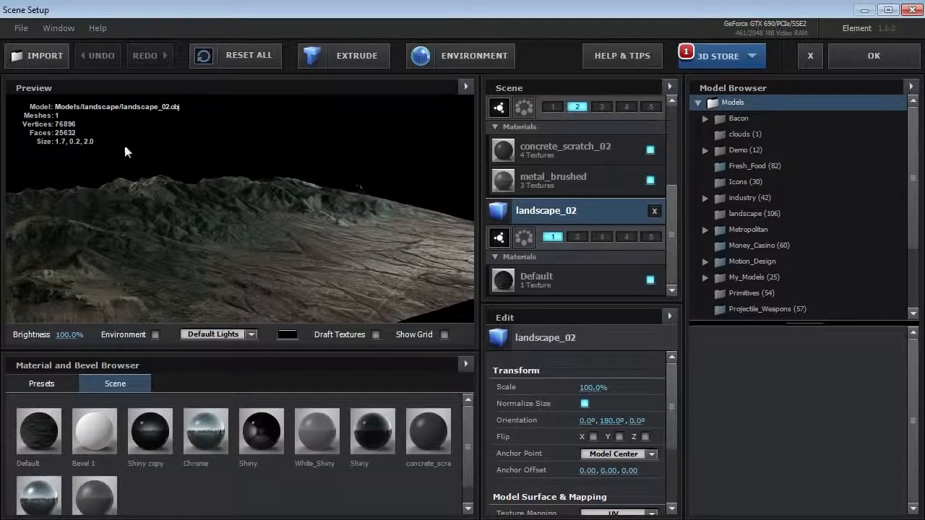
pyautogui.click(875, 58)
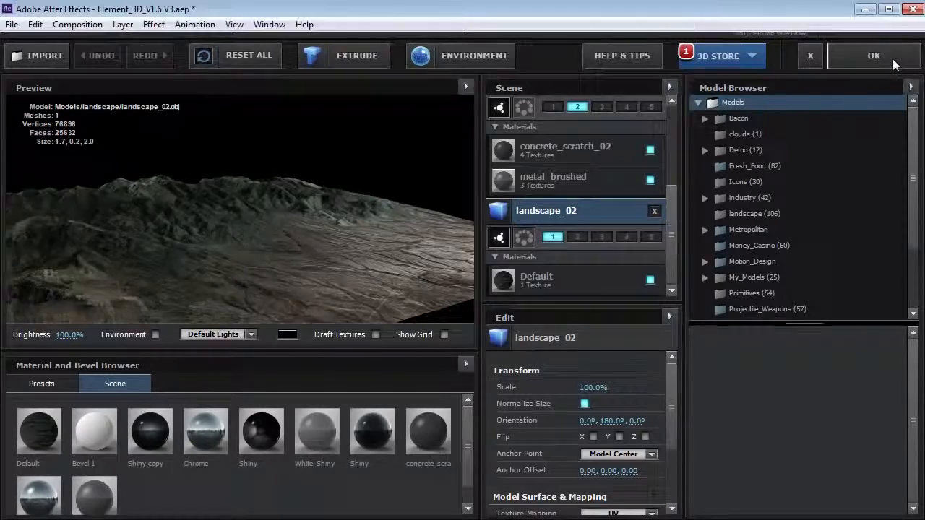
pyautogui.click(36, 24)
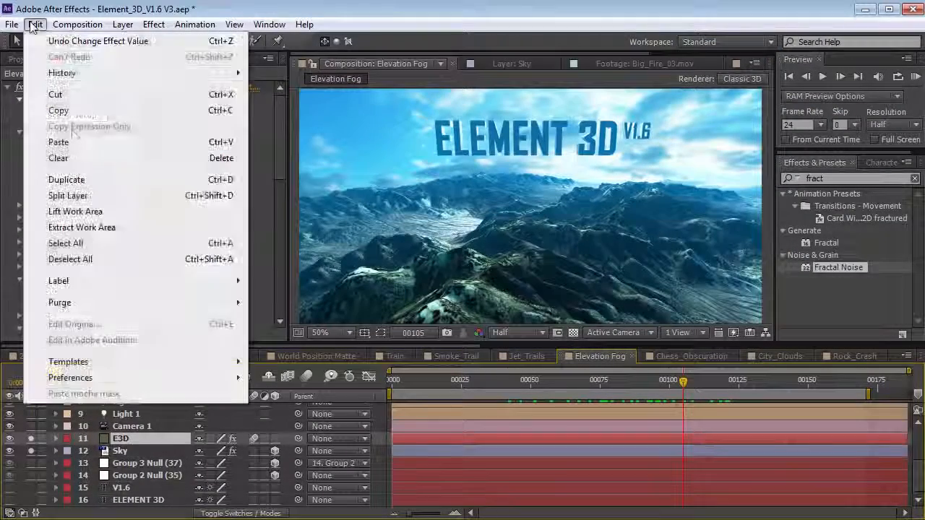
pyautogui.click(65, 182)
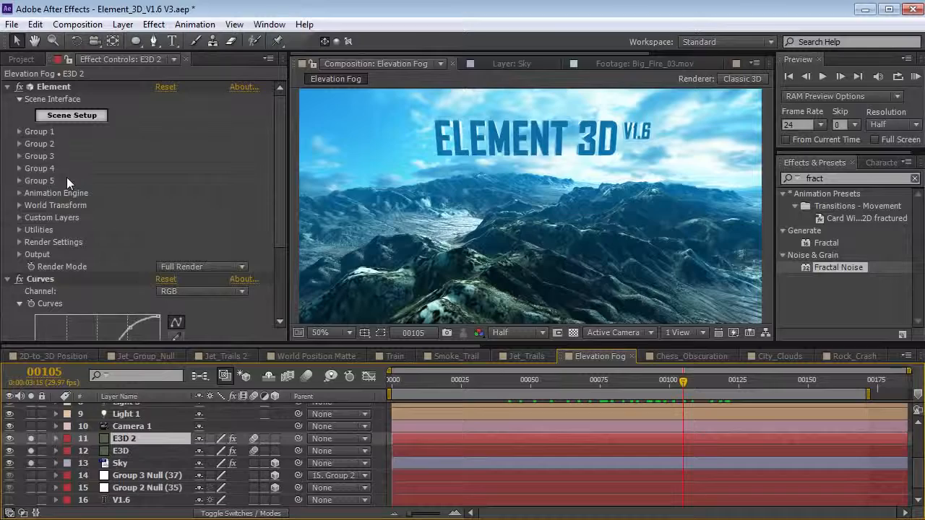
# - Set E3D 2's Output Show to World Position (Matte) with X Rotation Matte 90°
pyautogui.click(20, 255)
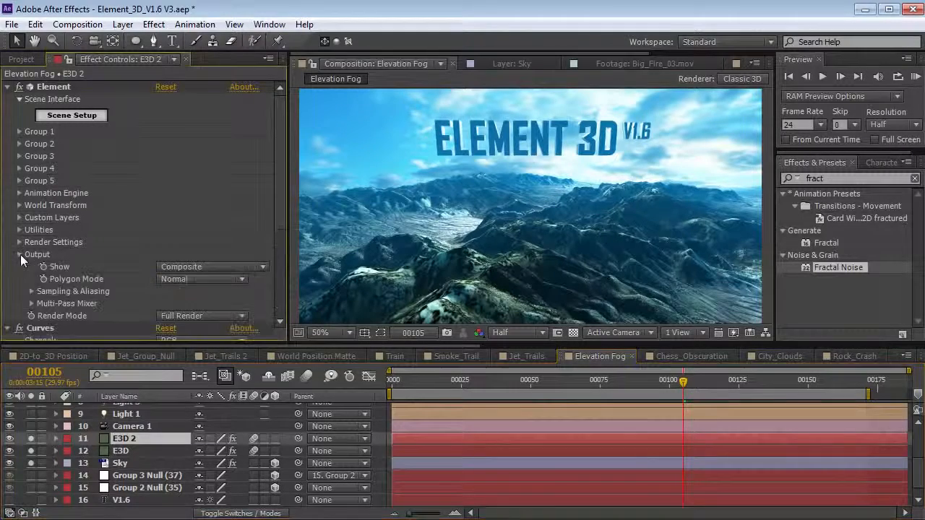
pyautogui.click(213, 267)
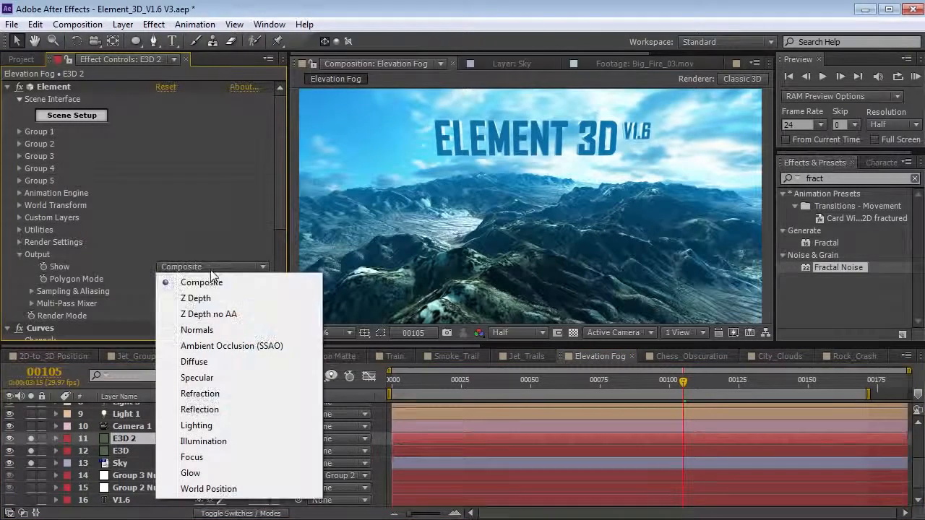
pyautogui.click(219, 489)
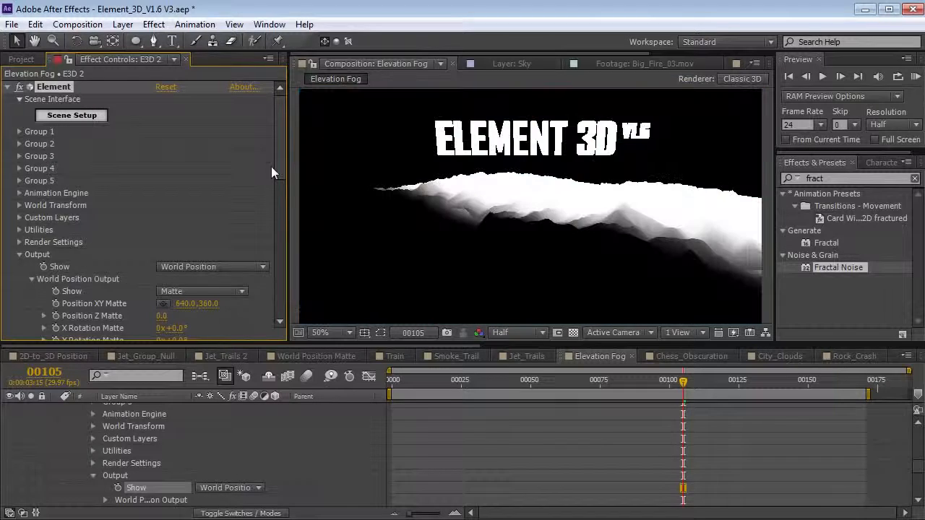
pyautogui.moveTo(277, 146); pyautogui.dragTo(273, 197)
pyautogui.moveTo(173, 175); pyautogui.dragTo(237, 166)
pyautogui.click(179, 176)
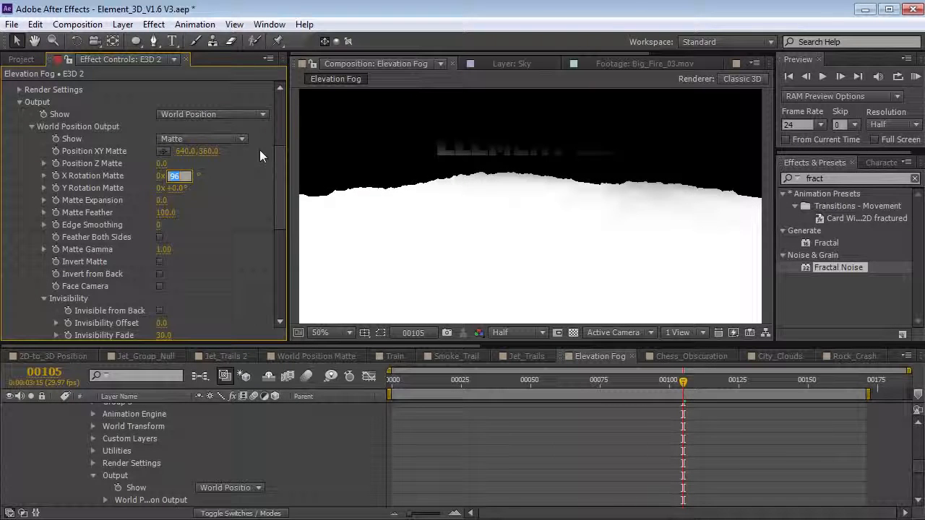
pyautogui.write('90')
pyautogui.press('Return')
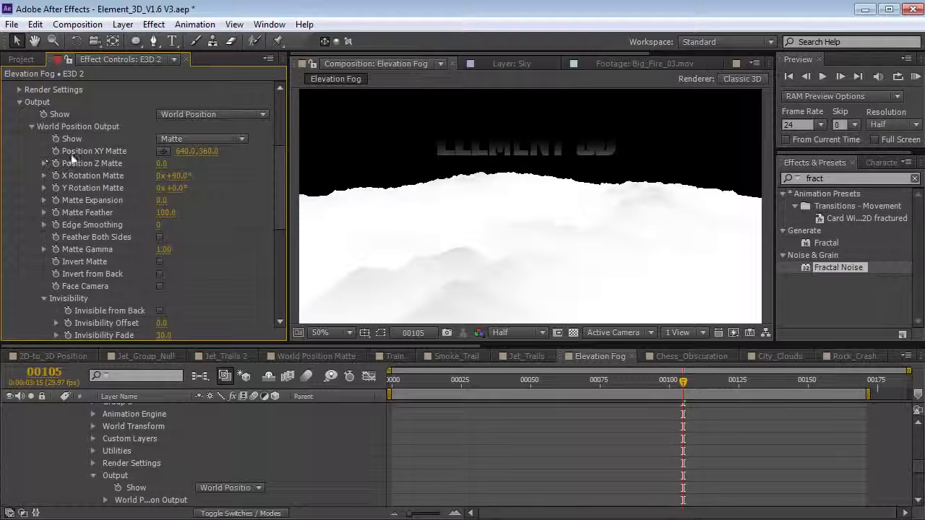
# - Shift Position XY Matte to 640, 437 and set E3D 2's blend mode to Screen
pyautogui.moveTo(215, 152); pyautogui.dragTo(277, 144)
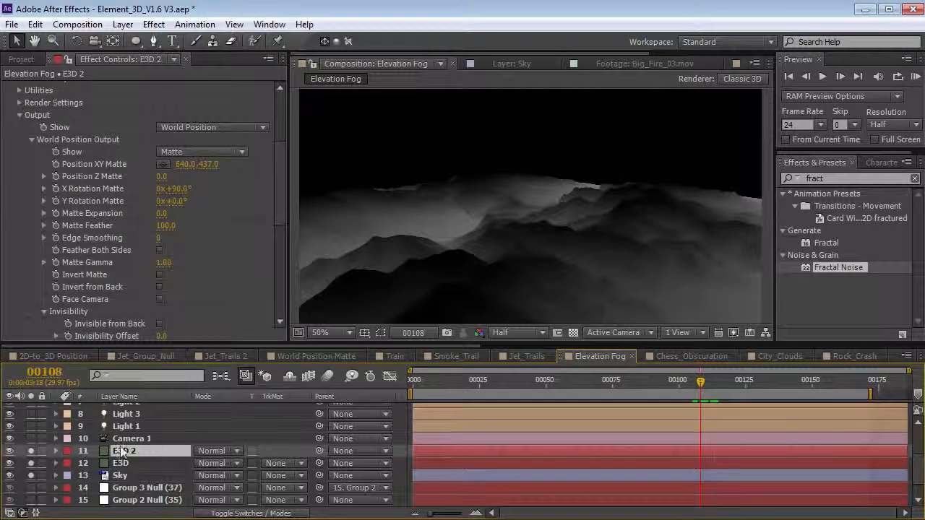
pyautogui.click(217, 452)
pyautogui.click(267, 355)
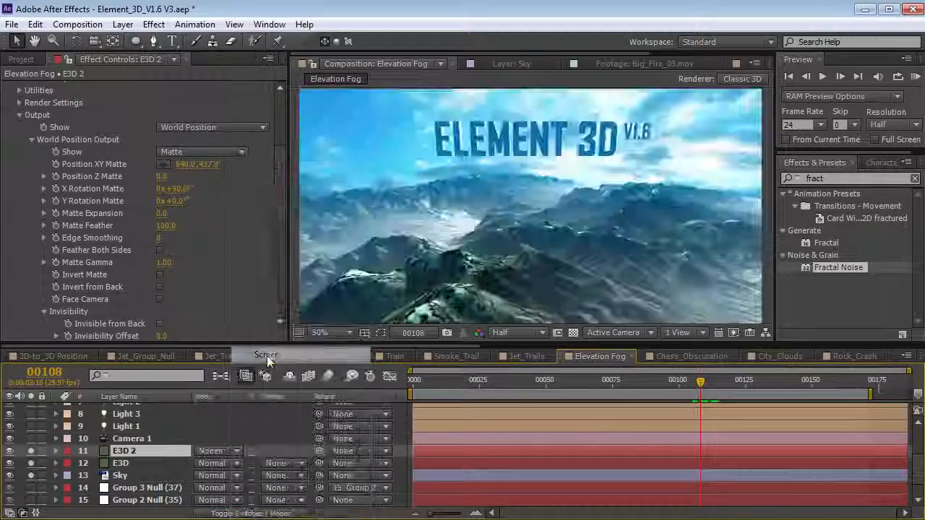
# - Add a Tint to E3D 2 with Map White To 2C97E3 and delete the old Curves
pyautogui.click(153, 24)
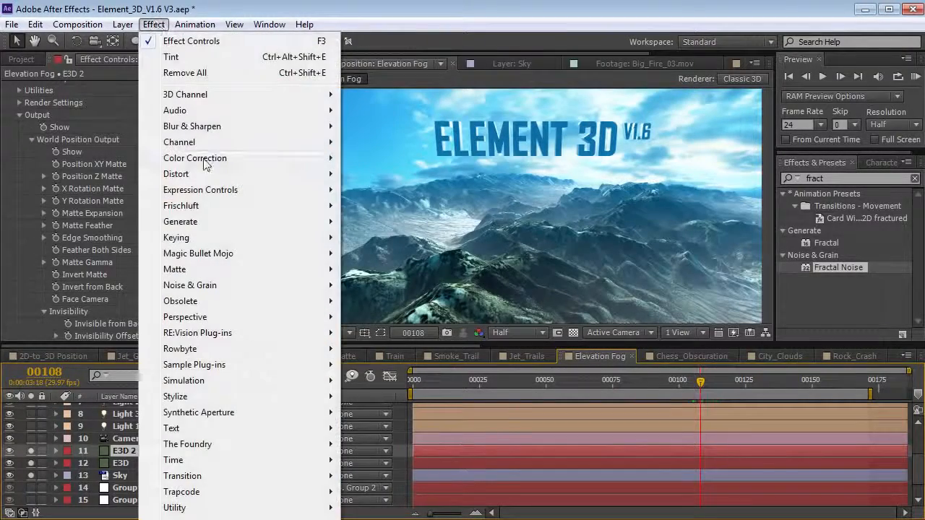
pyautogui.moveTo(239, 157)
pyautogui.click(171, 57)
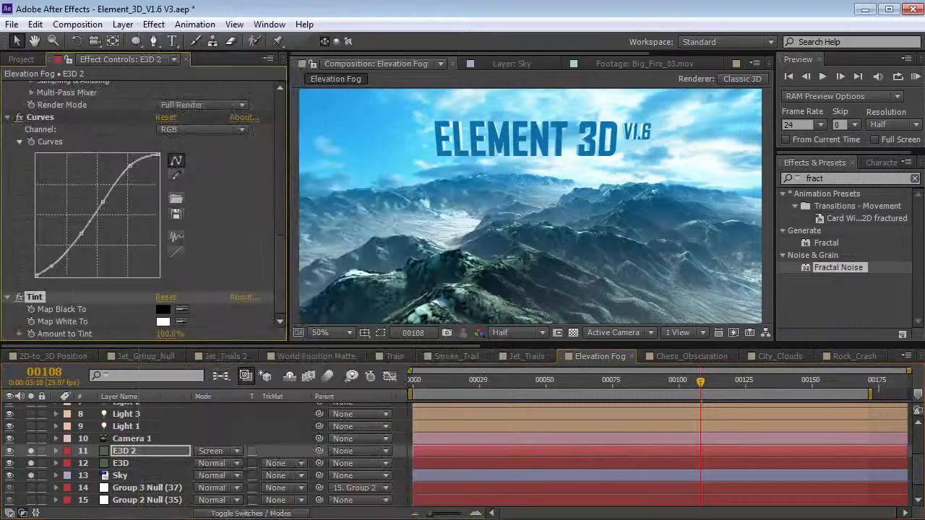
pyautogui.click(162, 322)
pyautogui.moveTo(560, 316); pyautogui.dragTo(558, 331)
pyautogui.click(507, 271)
pyautogui.click(651, 256)
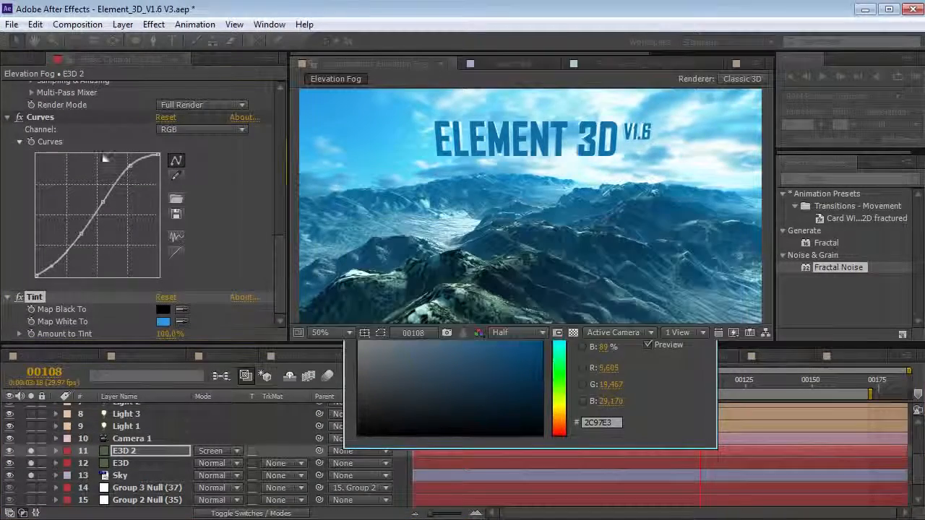
pyautogui.click(38, 117)
pyautogui.press('Delete')
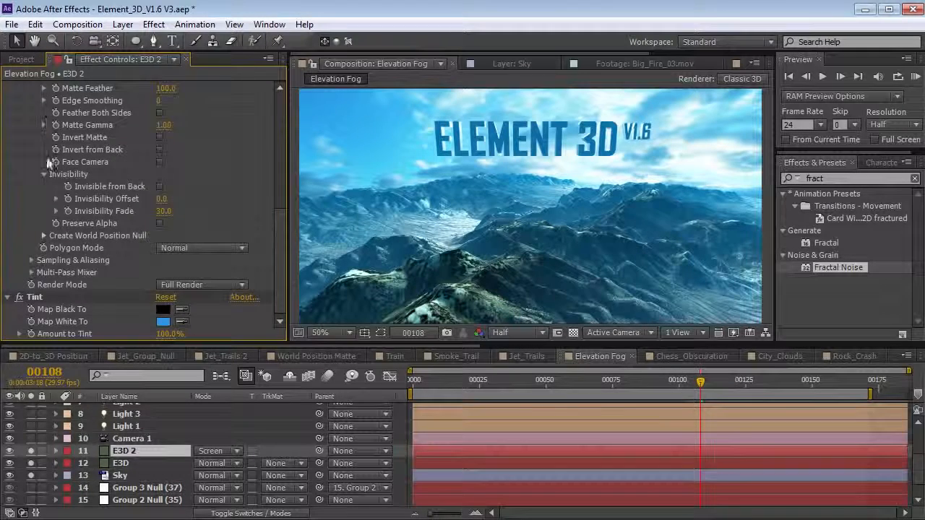
# - Solo E3D 2 and E3D, then reduce the fog Matte Feather and raise its Position XY height
pyautogui.click(32, 476)
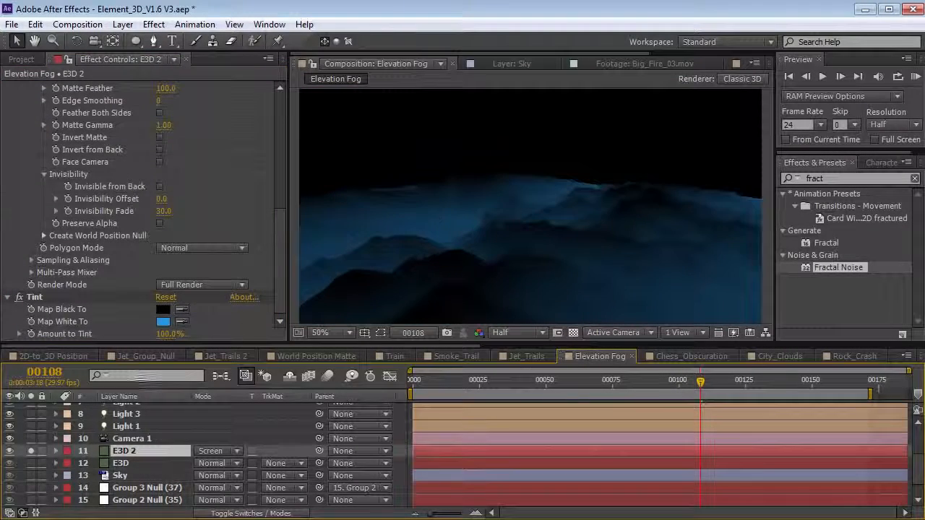
pyautogui.click(32, 475)
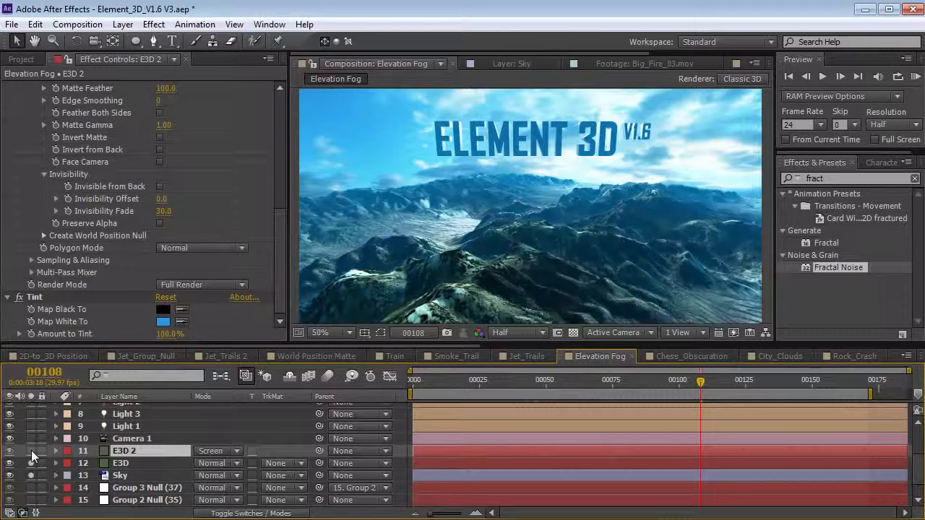
pyautogui.click(31, 450)
pyautogui.click(31, 462)
pyautogui.scroll(3, 168, 202)
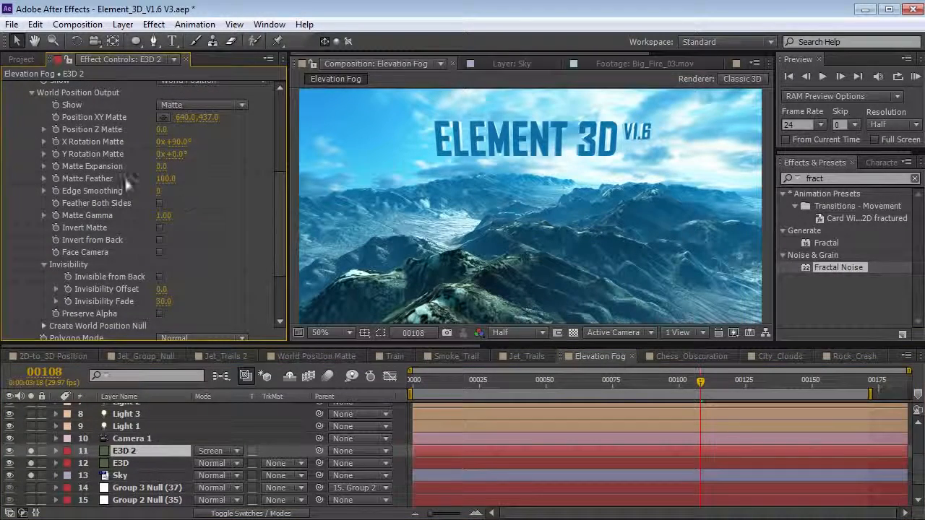
pyautogui.moveTo(165, 179); pyautogui.dragTo(141, 178)
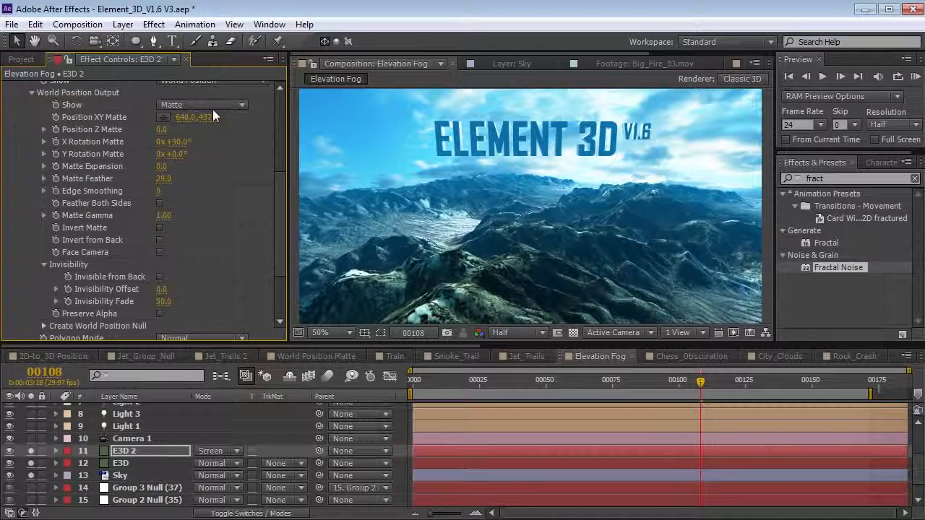
pyautogui.moveTo(228, 112); pyautogui.dragTo(151, 129)
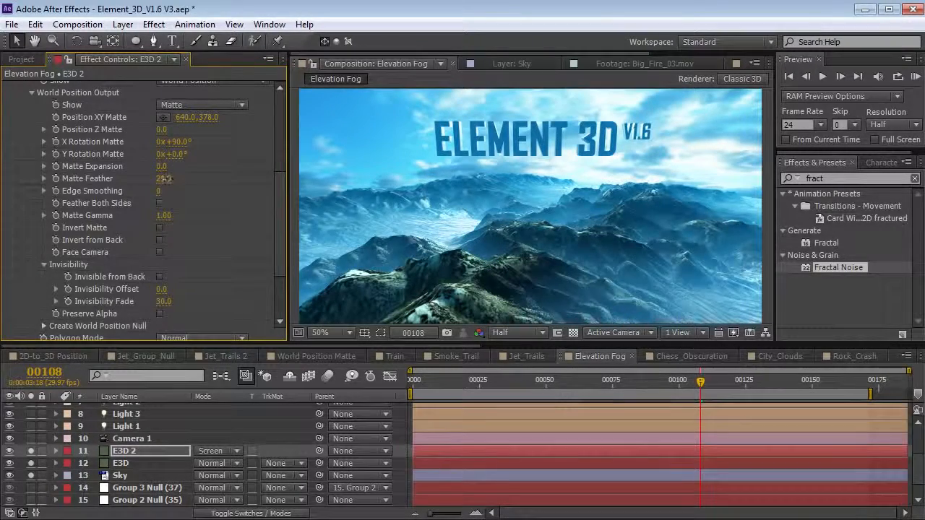
pyautogui.moveTo(168, 180); pyautogui.dragTo(156, 180)
pyautogui.moveTo(209, 118); pyautogui.dragTo(196, 119)
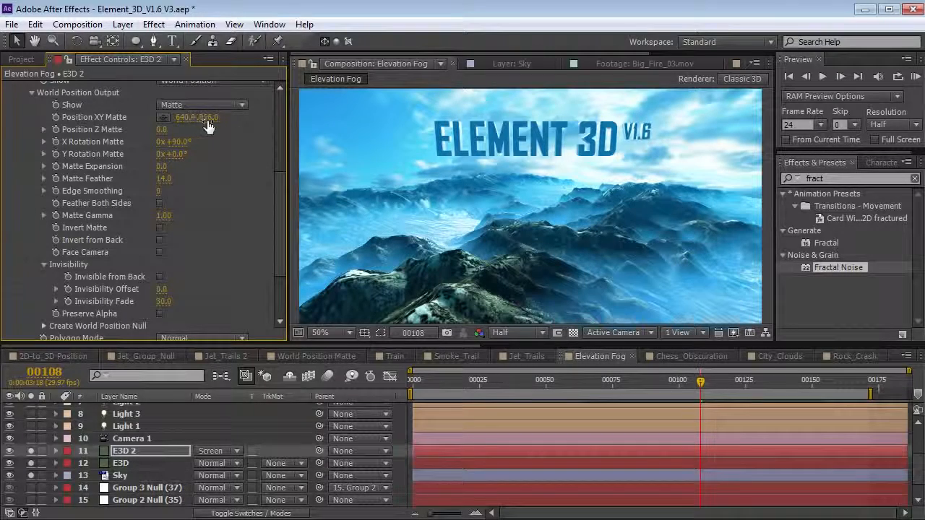
# - Add a Curves effect to E3D 2 with an S-curve for fog contrast
pyautogui.scroll(-5, 281, 193)
pyautogui.click(153, 24)
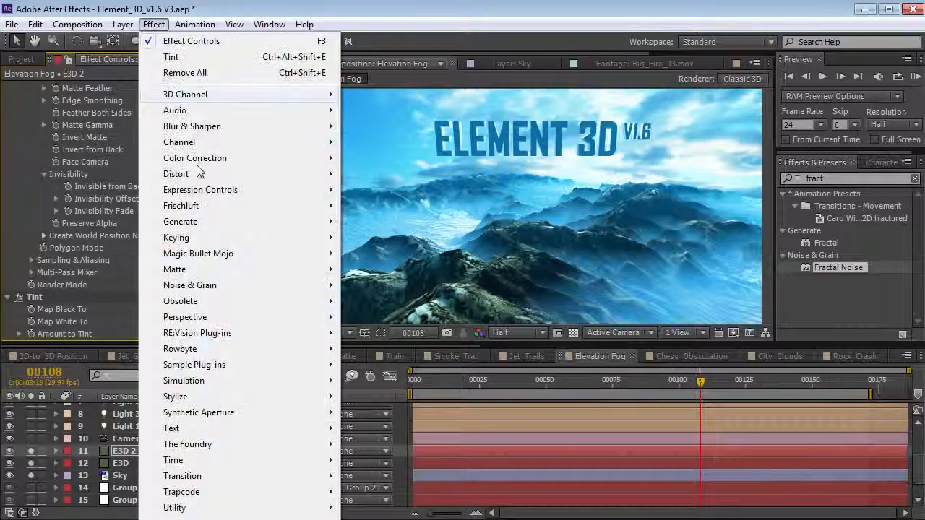
pyautogui.moveTo(197, 159)
pyautogui.click(375, 445)
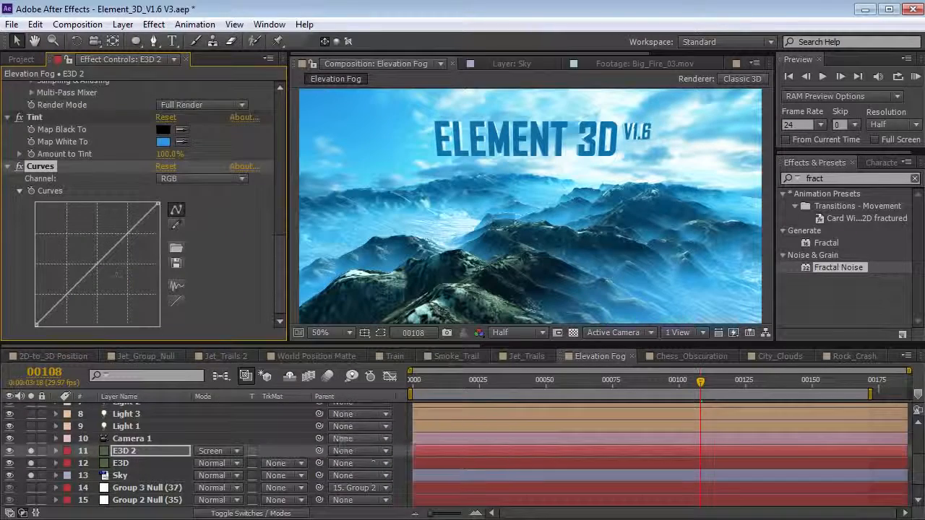
pyautogui.moveTo(72, 293); pyautogui.dragTo(87, 300)
pyautogui.moveTo(114, 270); pyautogui.dragTo(127, 251)
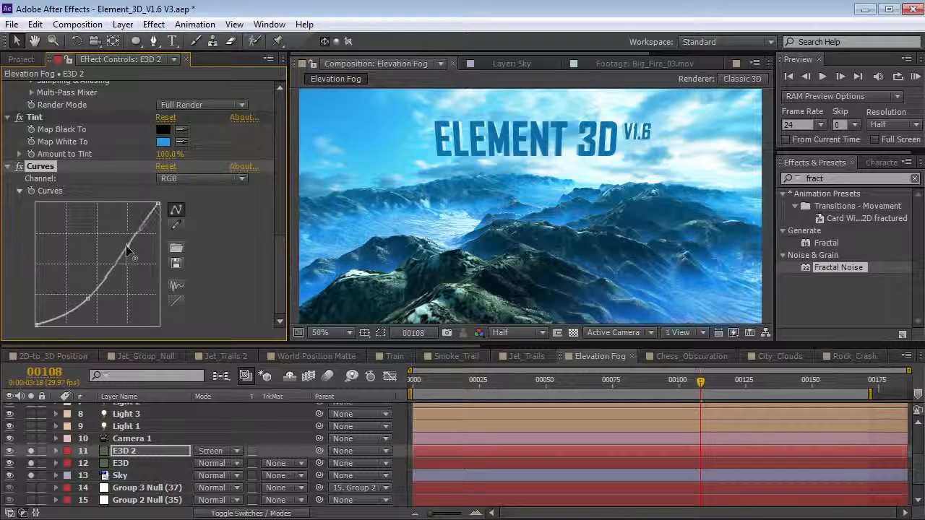
pyautogui.moveTo(94, 285); pyautogui.dragTo(85, 305)
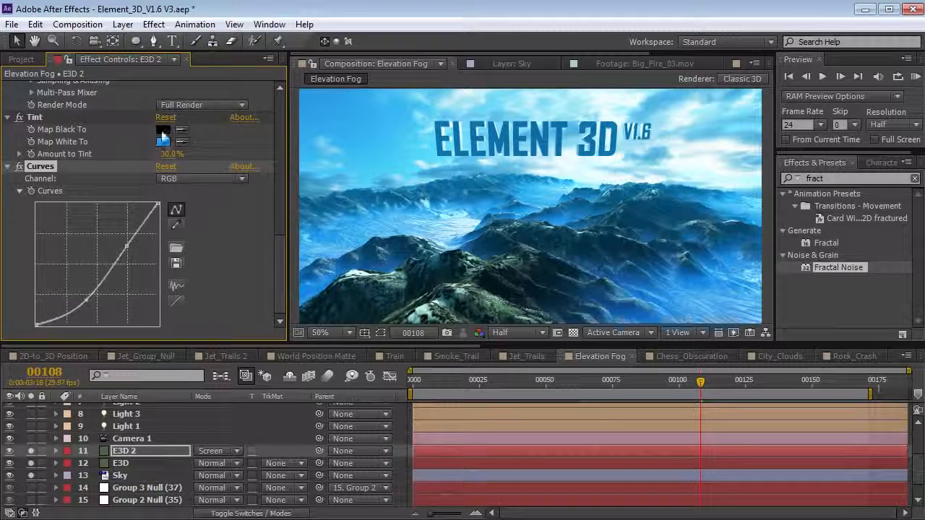
pyautogui.moveTo(759, 376); pyautogui.dragTo(708, 379)
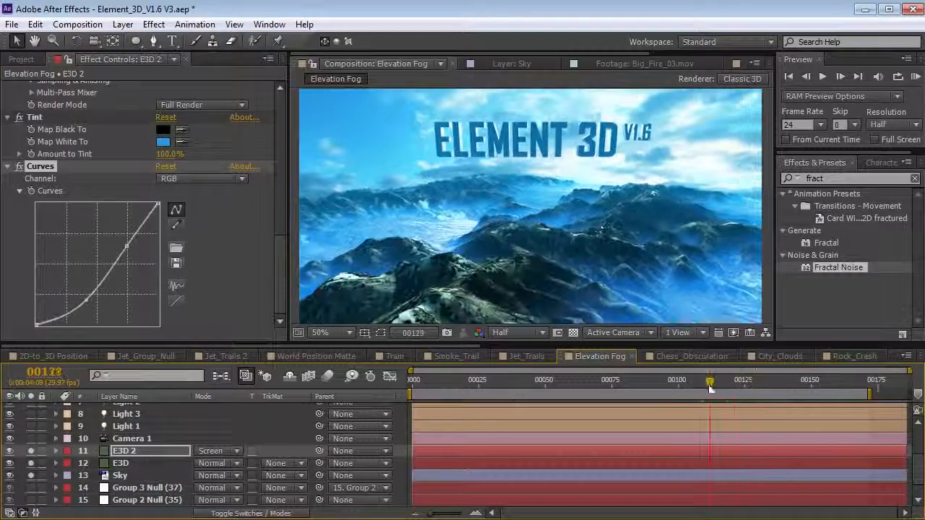
pyautogui.press('c')
pyautogui.moveTo(593, 214)
pyautogui.mouseDown()
pyautogui.moveTo(607, 246)
pyautogui.moveTo(592, 222)
pyautogui.moveTo(597, 206)
pyautogui.moveTo(623, 192)
pyautogui.moveTo(668, 194)
pyautogui.moveTo(603, 203)
pyautogui.mouseUp()
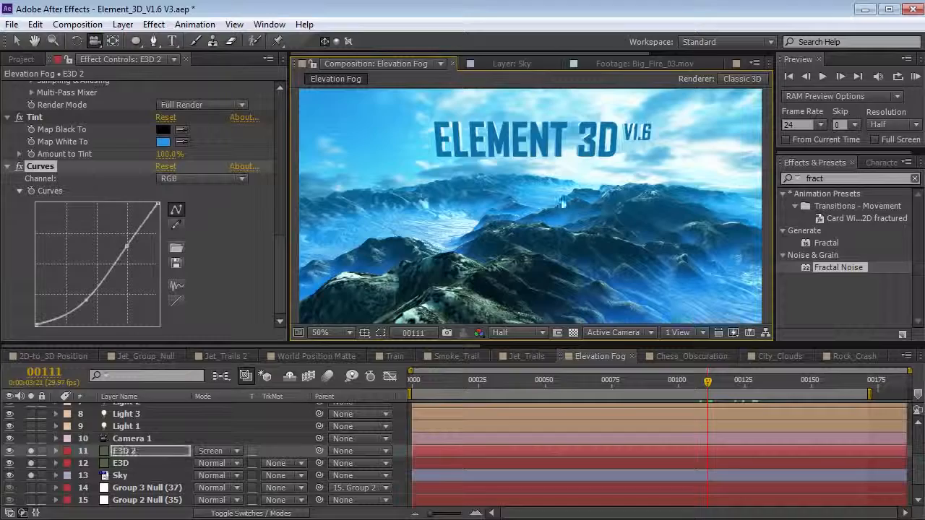
pyautogui.scroll(6, 270, 225)
pyautogui.moveTo(707, 382); pyautogui.dragTo(384, 401)
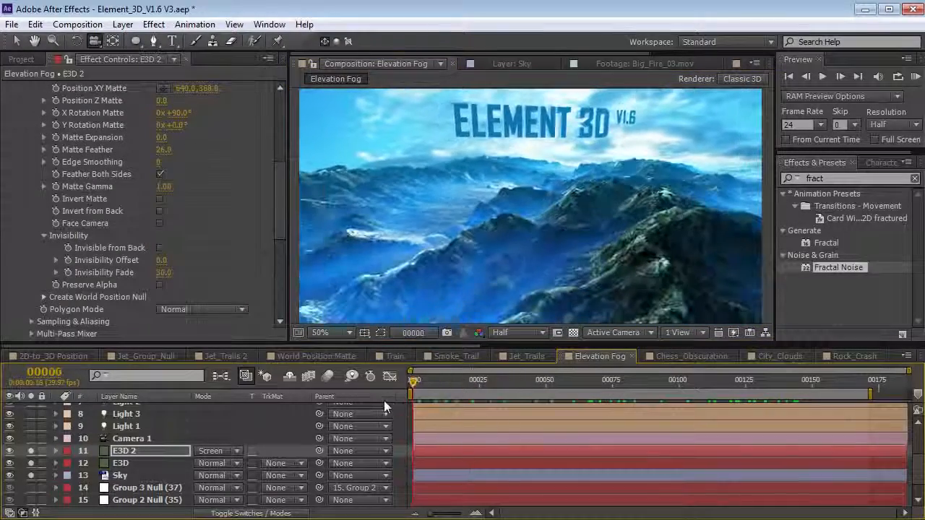
pyautogui.scroll(3, 275, 448)
# - Solo the four Atmosphere_02.mov layers and the adjustment layer, previewing frames 91–133
pyautogui.click(134, 471)
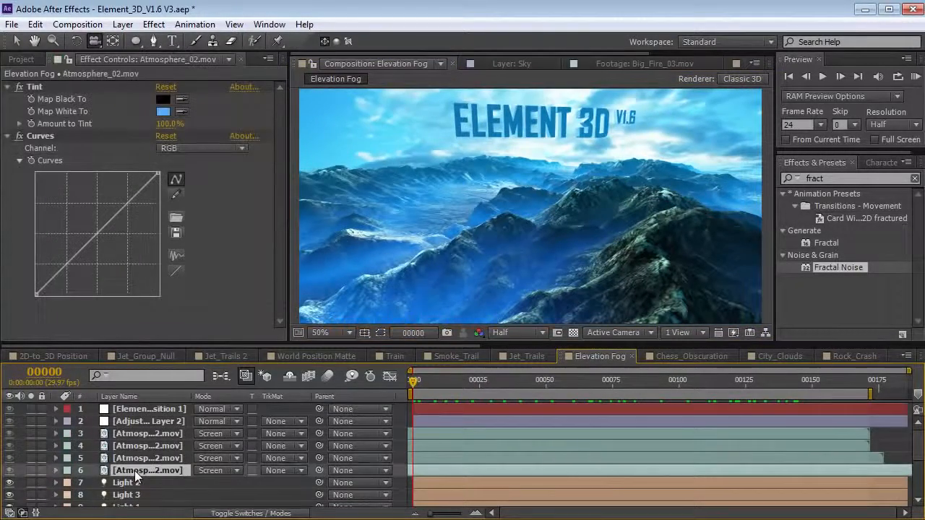
pyautogui.moveTo(30, 471); pyautogui.dragTo(31, 438)
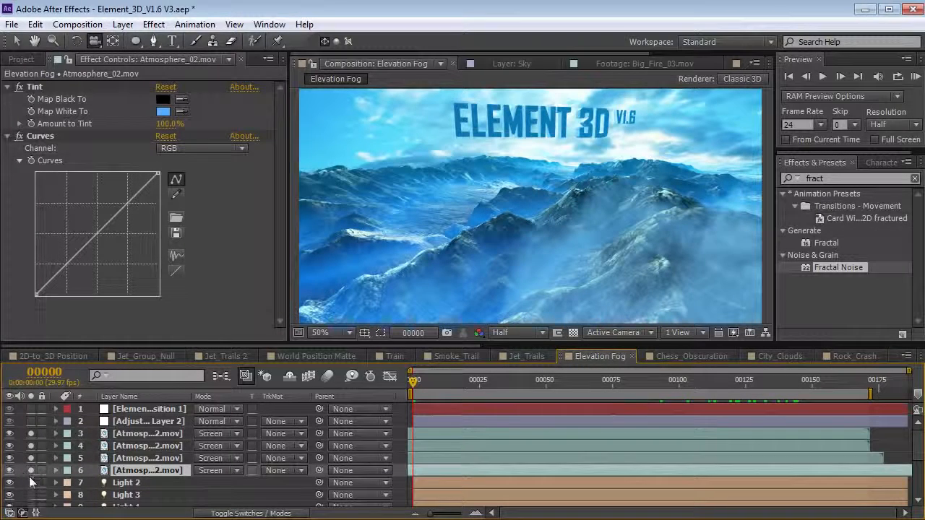
pyautogui.doubleClick(151, 470)
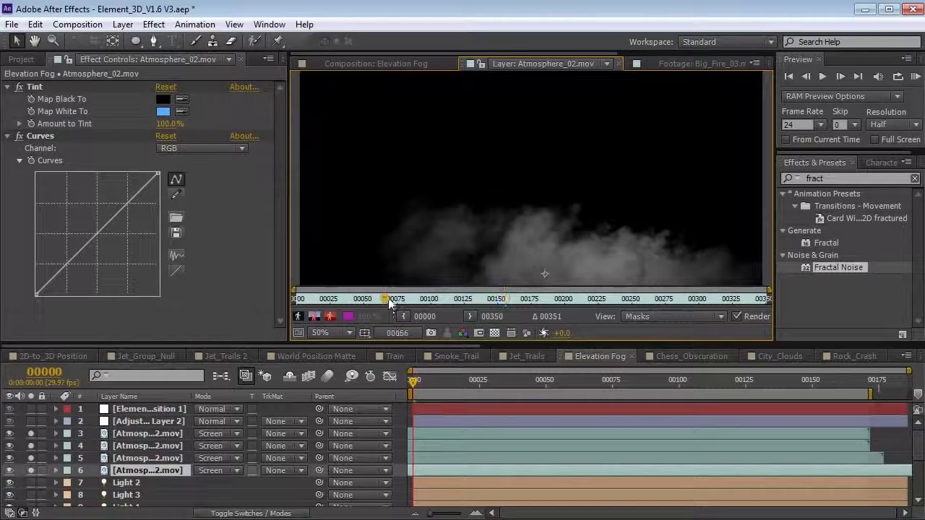
pyautogui.moveTo(530, 300); pyautogui.dragTo(539, 286)
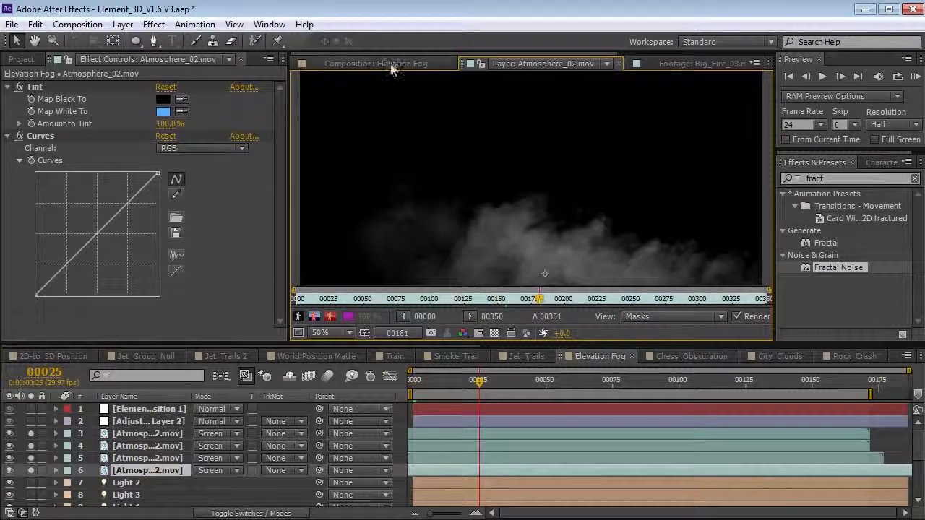
pyautogui.click(391, 65)
pyautogui.moveTo(454, 379); pyautogui.dragTo(655, 389)
pyautogui.click(31, 422)
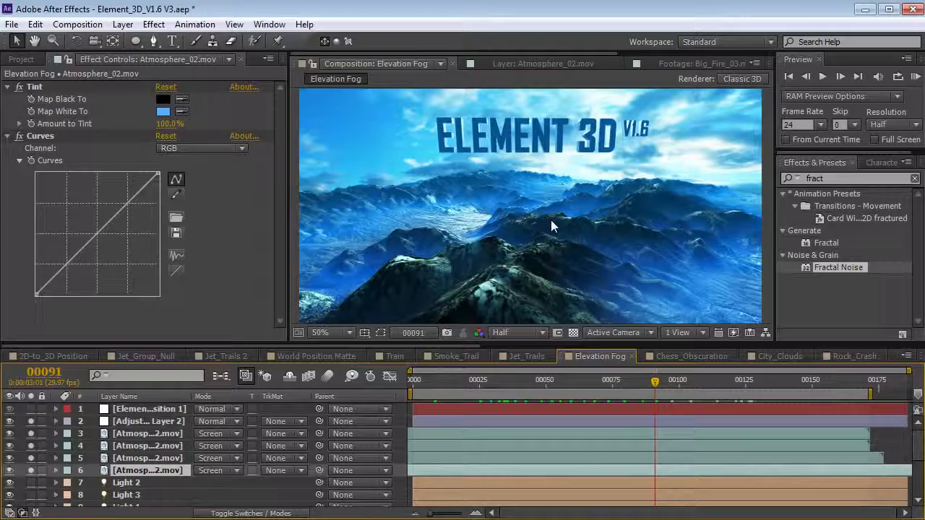
pyautogui.moveTo(659, 372); pyautogui.dragTo(573, 412)
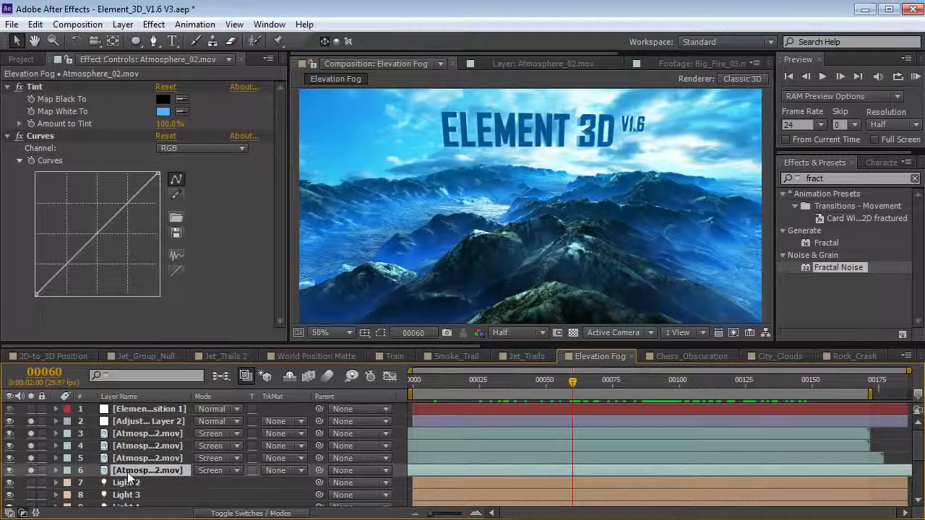
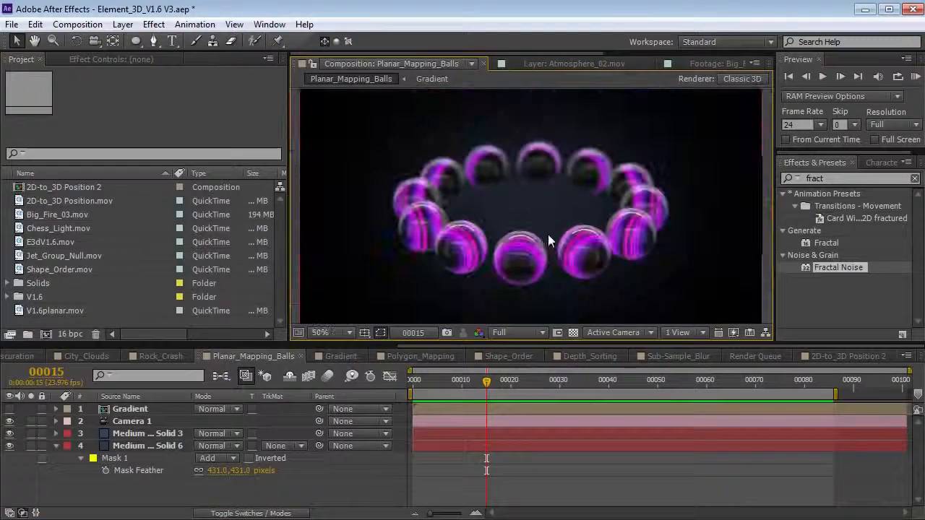
# - Solo the Gradient layer, scrub its animation, then unsolo and park near frame 28
pyautogui.click(31, 409)
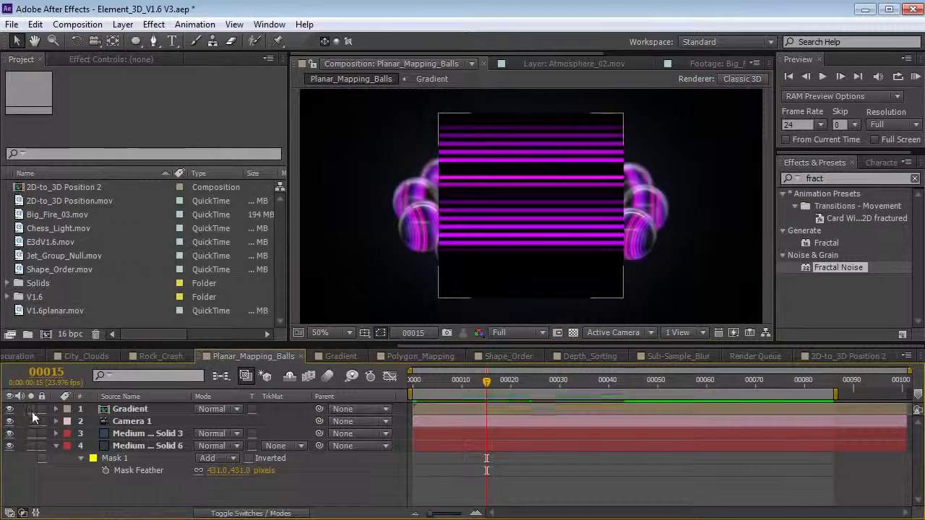
pyautogui.moveTo(470, 381); pyautogui.dragTo(589, 395)
pyautogui.moveTo(437, 399); pyautogui.dragTo(675, 381)
pyautogui.click(31, 410)
pyautogui.click(433, 386)
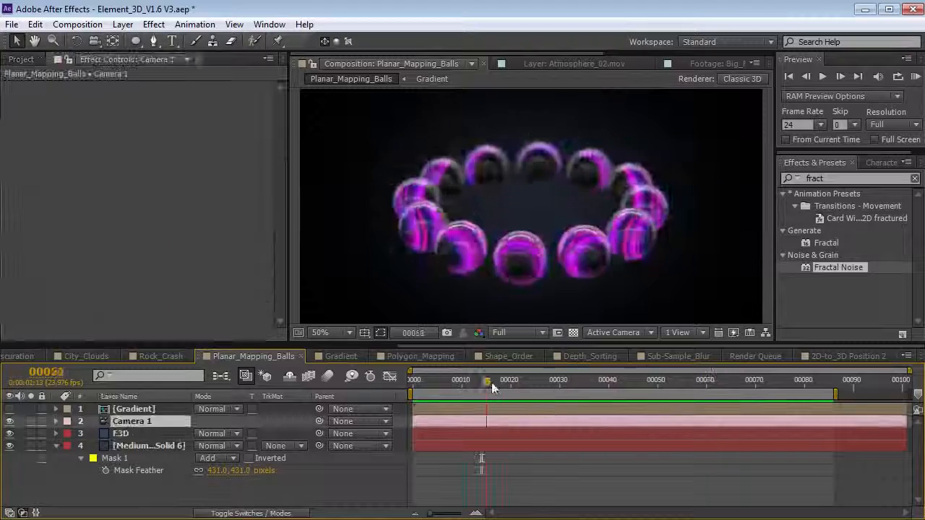
pyautogui.moveTo(487, 382); pyautogui.dragTo(540, 391)
# - Hide the Gradient layer from the render so it serves only as a texture source for E3D
pyautogui.click(127, 433)
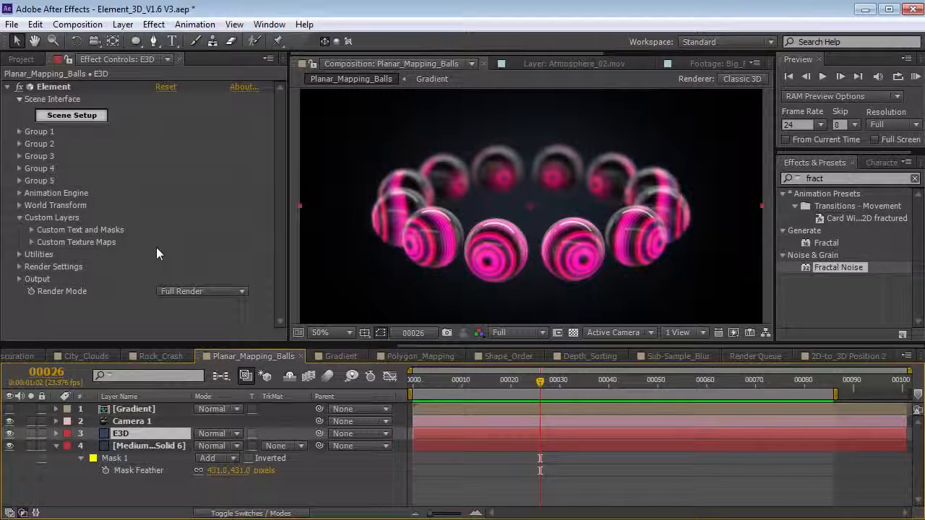
pyautogui.click(133, 410)
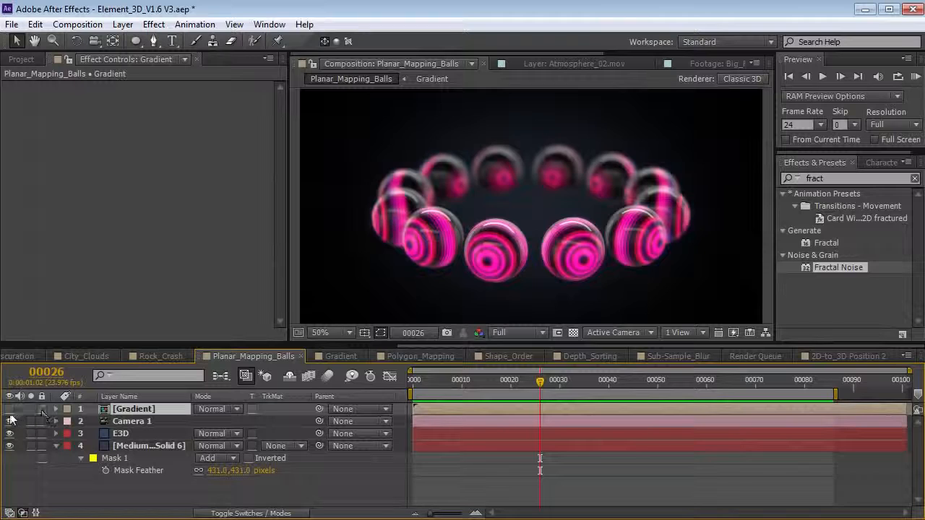
pyautogui.click(10, 410)
pyautogui.click(120, 433)
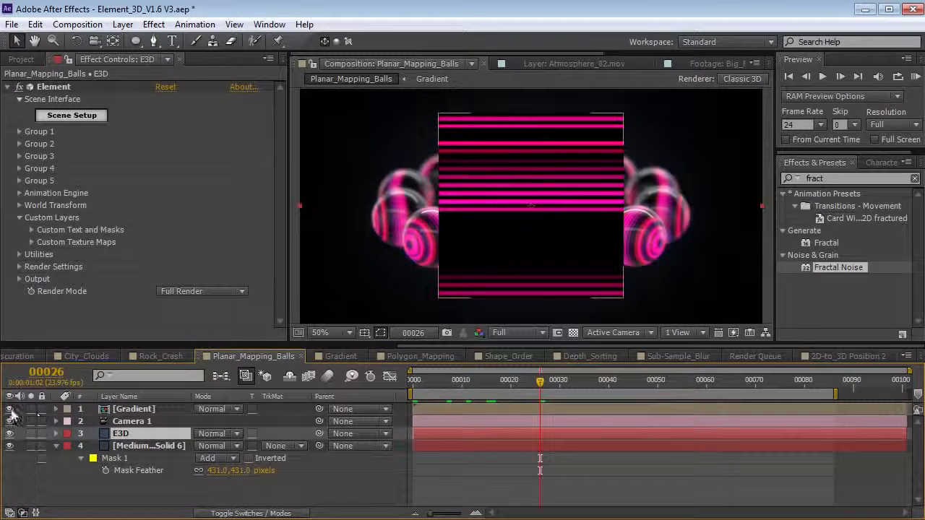
pyautogui.moveTo(9, 410); pyautogui.dragTo(9, 421)
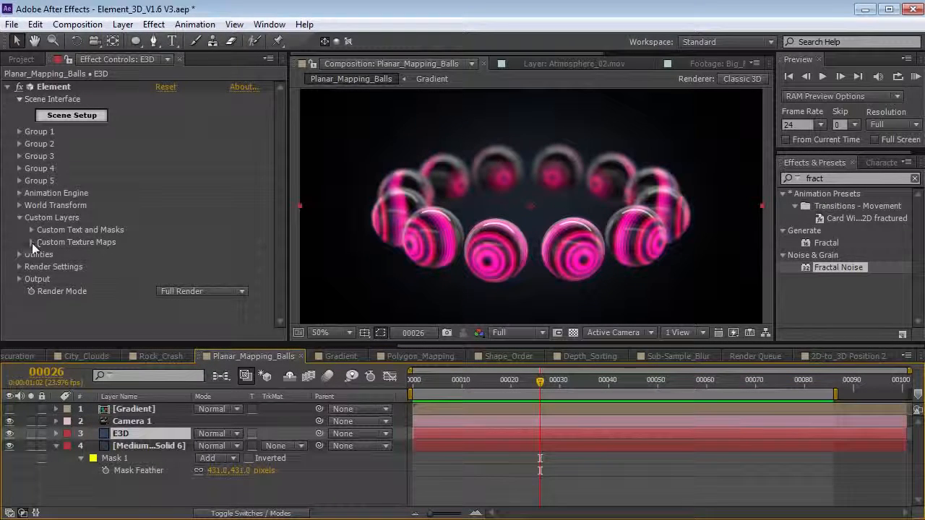
# - Confirm Gradient is the Custom Texture Map Layer 1 in E3D's Element settings
pyautogui.click(31, 242)
pyautogui.scroll(2, 174, 218)
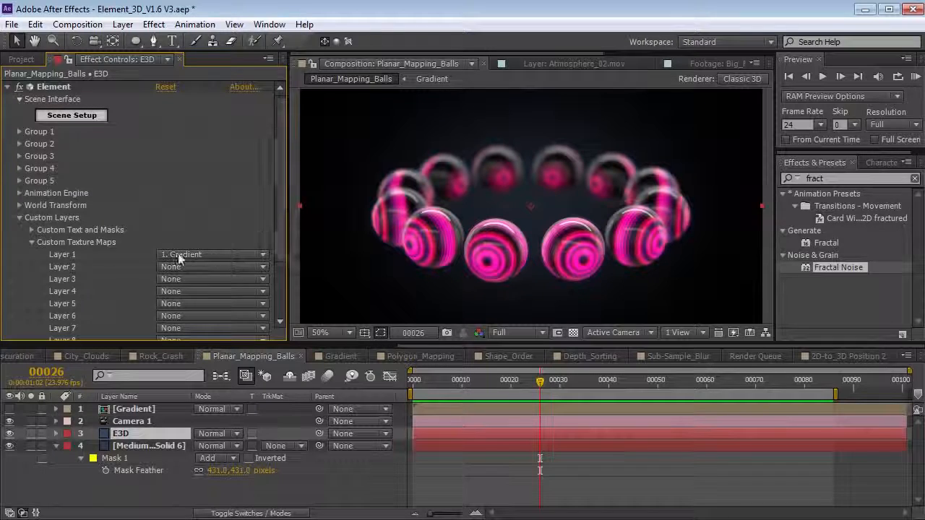
pyautogui.click(203, 255)
pyautogui.click(200, 296)
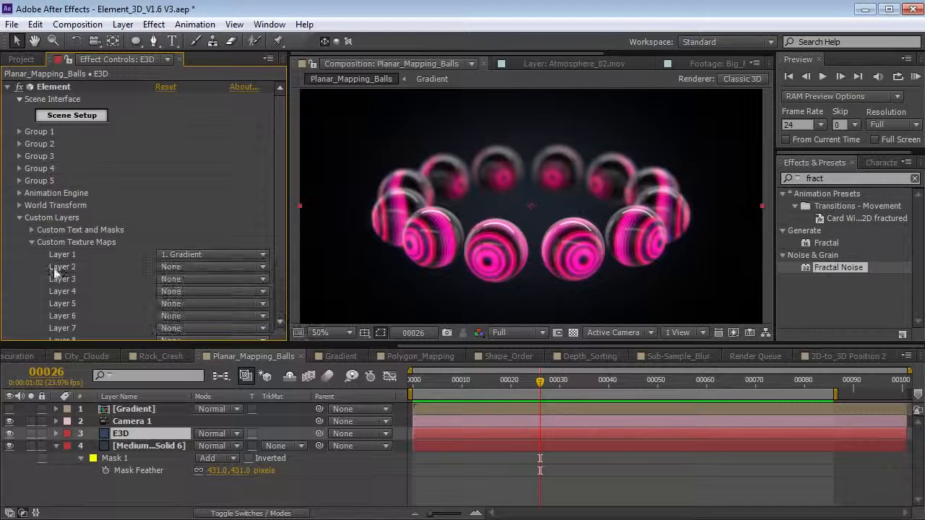
pyautogui.click(31, 242)
pyautogui.click(18, 218)
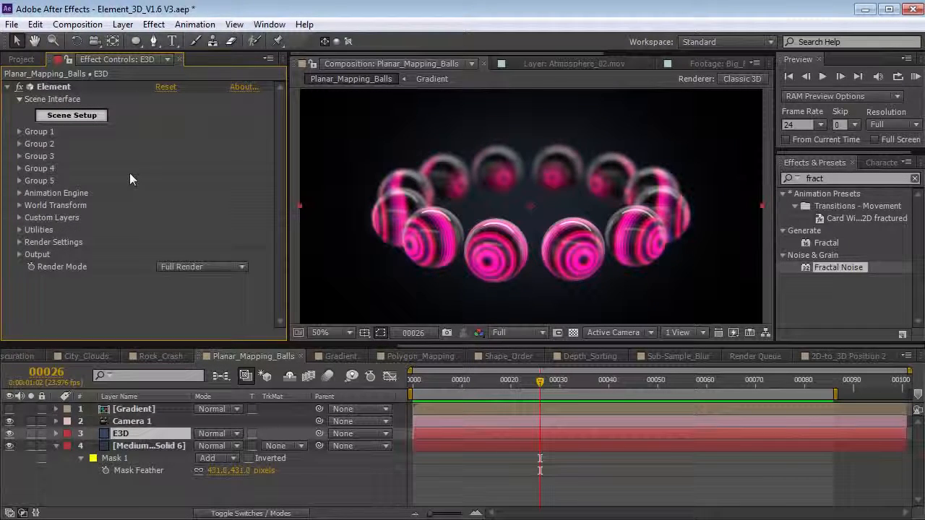
pyautogui.click(84, 120)
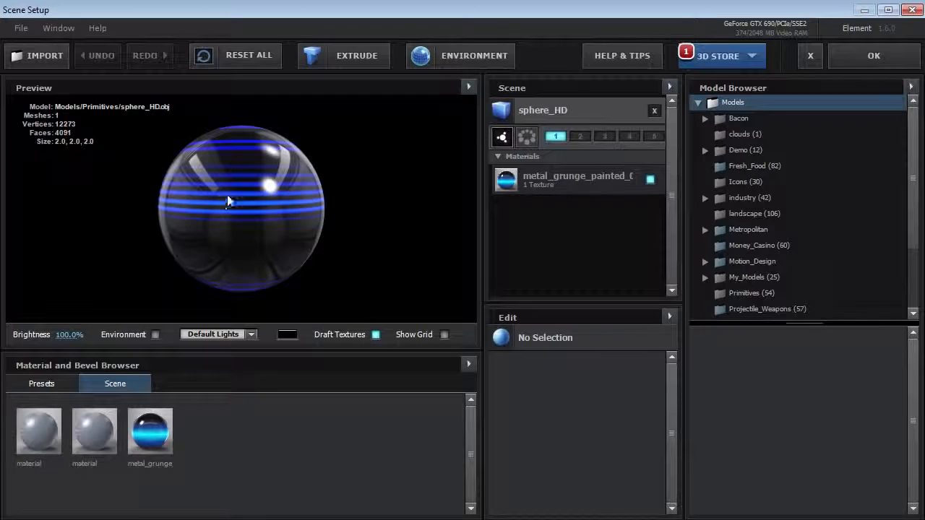
# - Delete the old sphere and add sphere_HD from the Primitives folder
pyautogui.moveTo(227, 195); pyautogui.dragTo(346, 178)
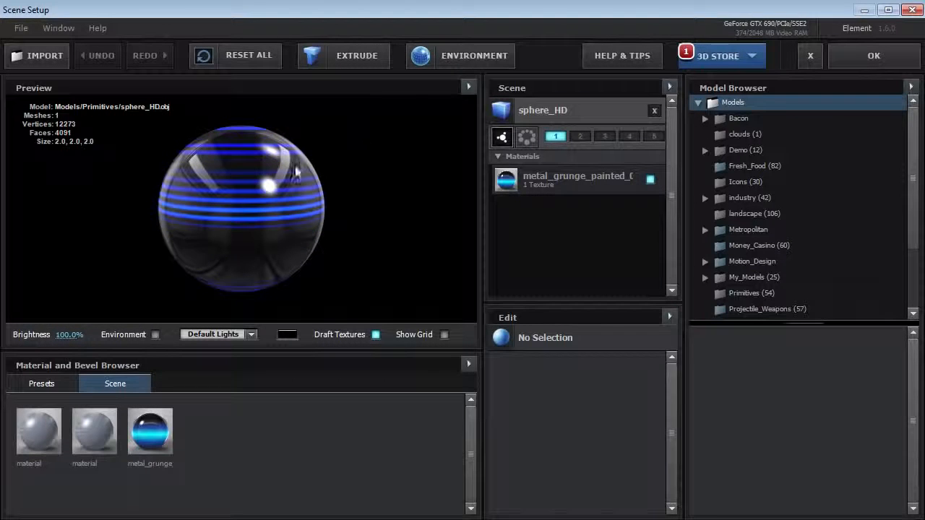
pyautogui.click(653, 111)
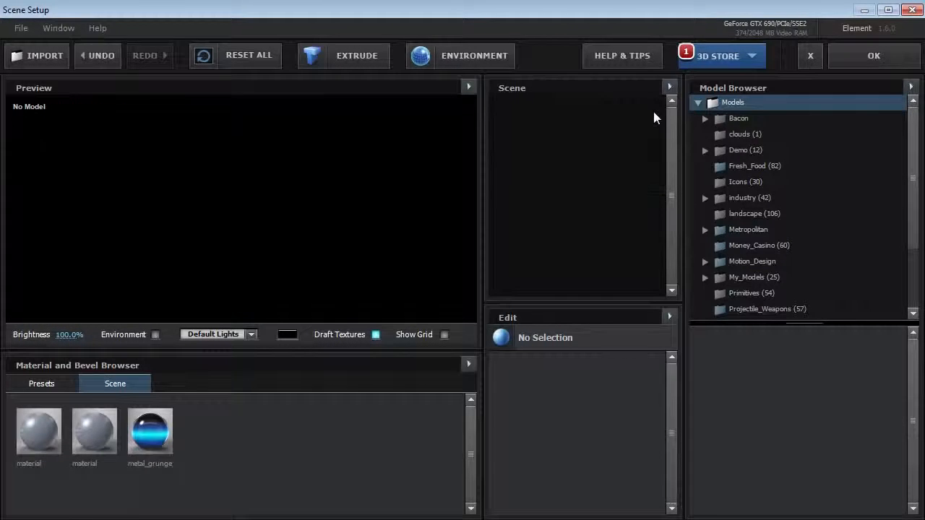
pyautogui.moveTo(916, 166); pyautogui.dragTo(910, 217)
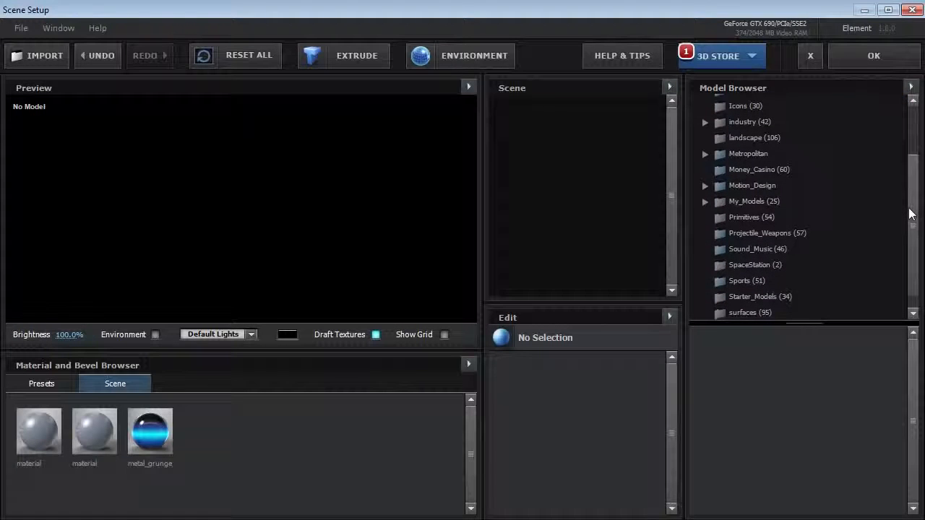
pyautogui.click(750, 220)
pyautogui.moveTo(913, 361); pyautogui.dragTo(890, 448)
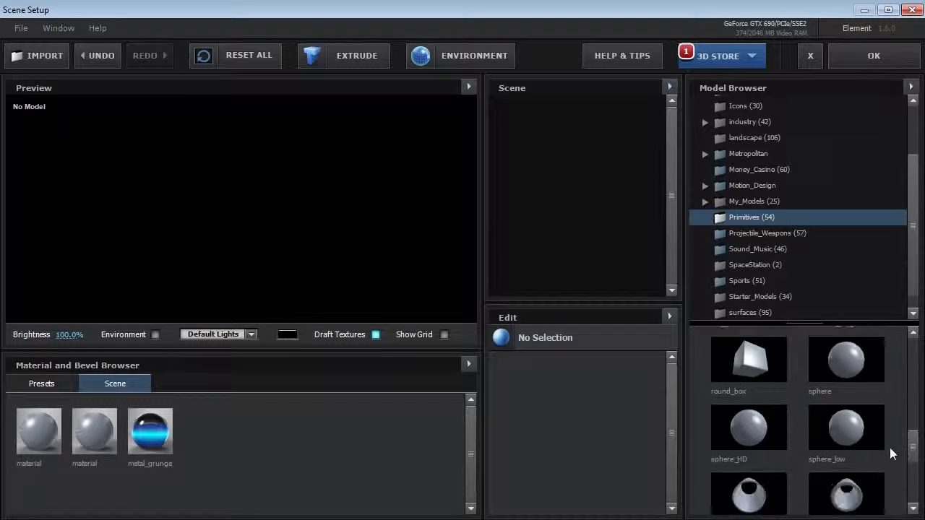
pyautogui.click(755, 425)
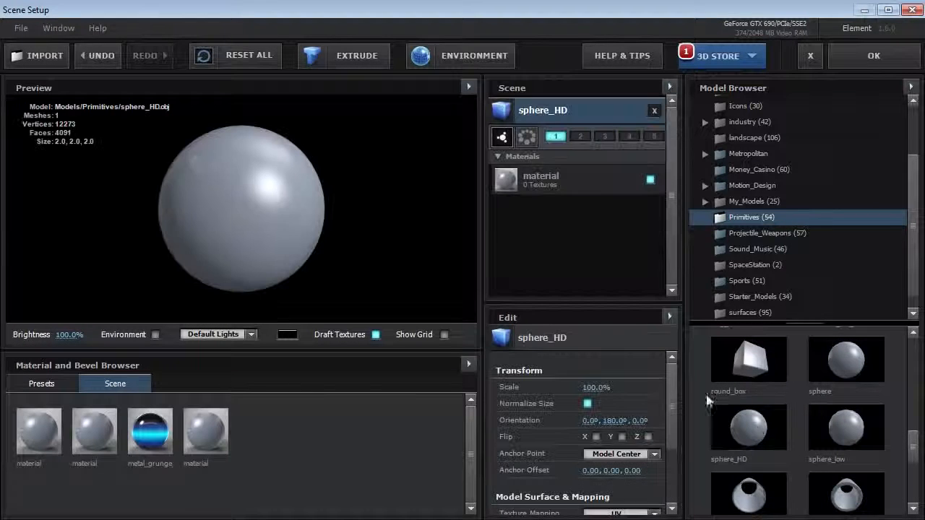
# - Give the sphere_HD material black diffuse colour, 145% reflection intensity and 0.96 Fresnel
pyautogui.click(573, 178)
pyautogui.scroll(-3, 595, 346)
pyautogui.click(595, 353)
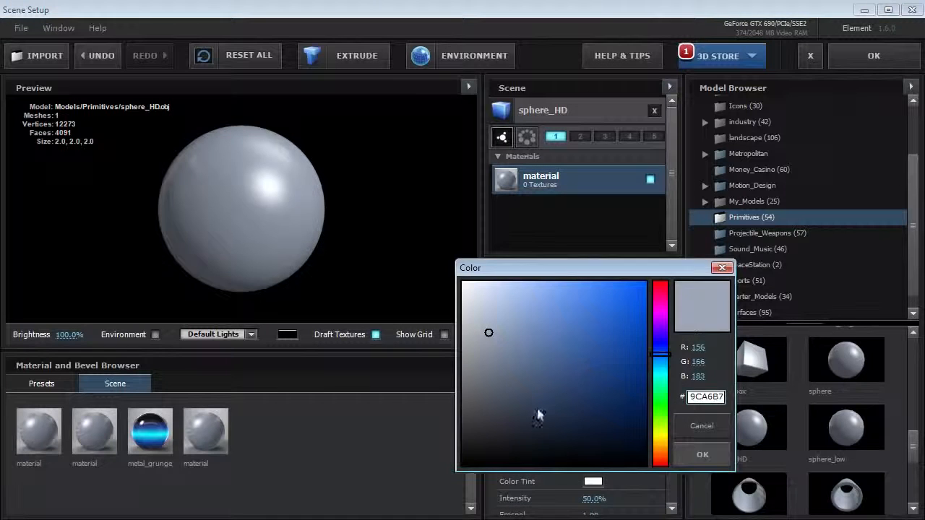
pyautogui.moveTo(538, 417); pyautogui.dragTo(460, 477)
pyautogui.click(702, 455)
pyautogui.moveTo(667, 382); pyautogui.dragTo(668, 402)
pyautogui.moveTo(602, 445); pyautogui.dragTo(640, 442)
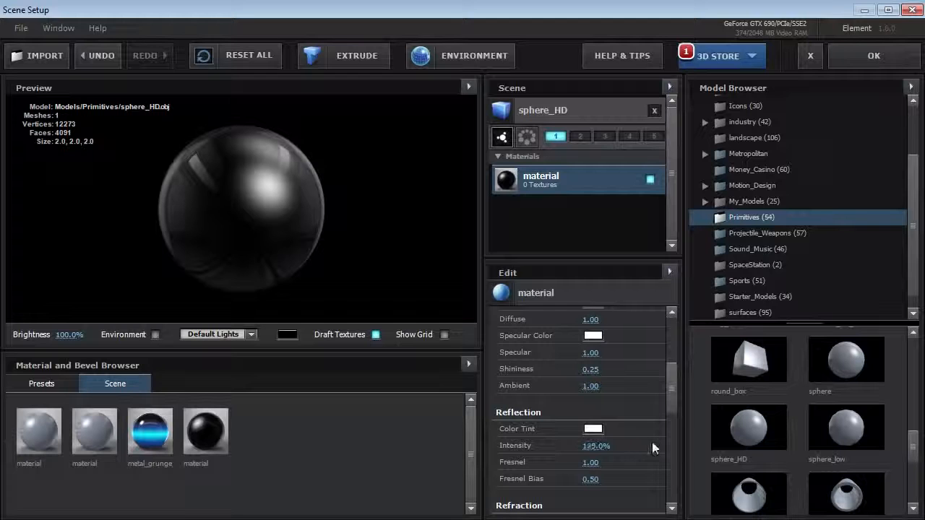
pyautogui.moveTo(591, 463); pyautogui.dragTo(597, 465)
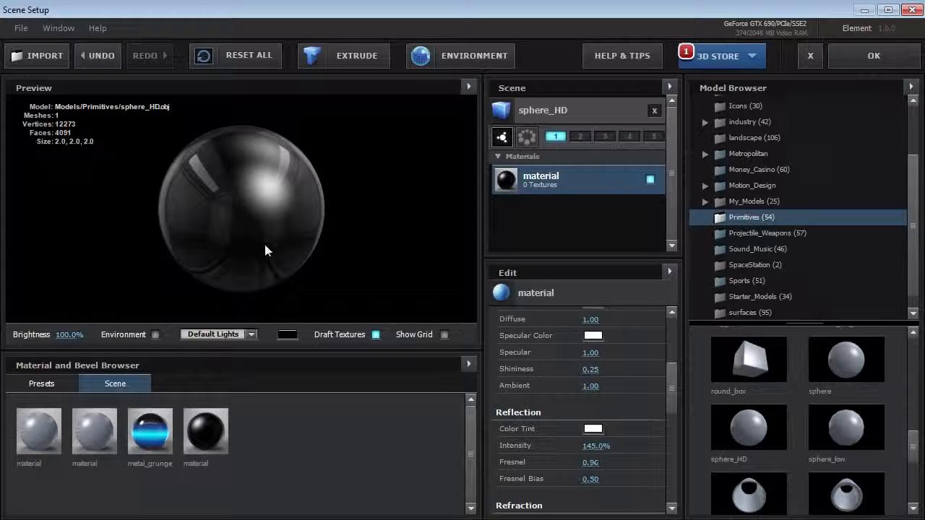
pyautogui.moveTo(671, 393); pyautogui.dragTo(675, 361)
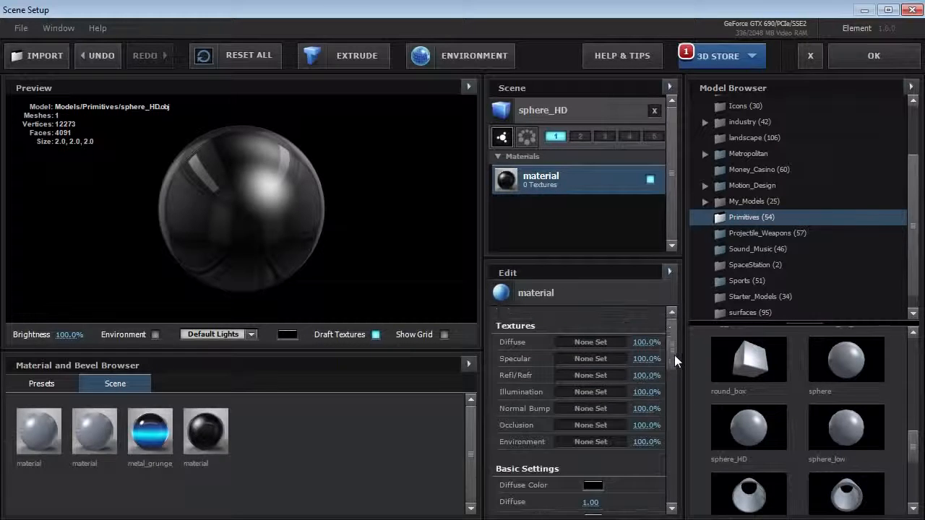
# - Use Custom Layer 1's gradient as the illumination texture at 100% intensity
pyautogui.click(581, 393)
pyautogui.moveTo(637, 286); pyautogui.dragTo(523, 175)
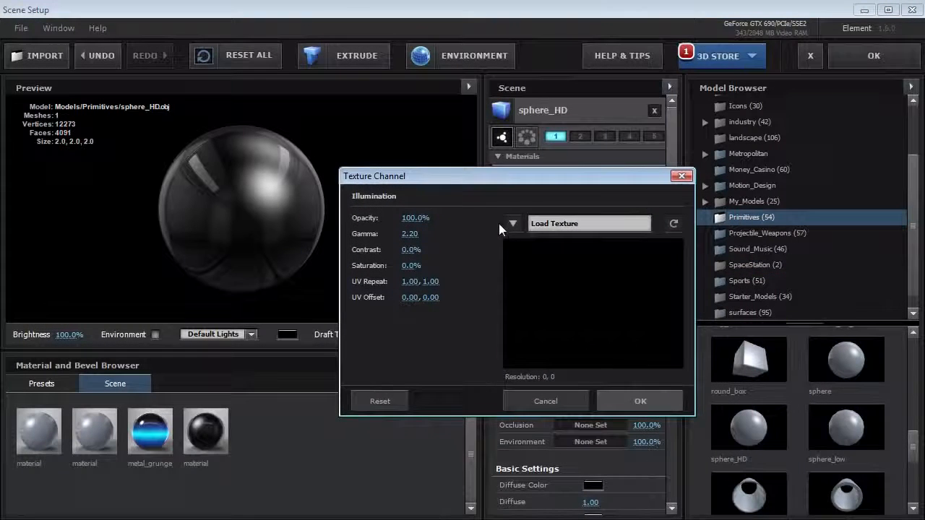
pyautogui.click(510, 222)
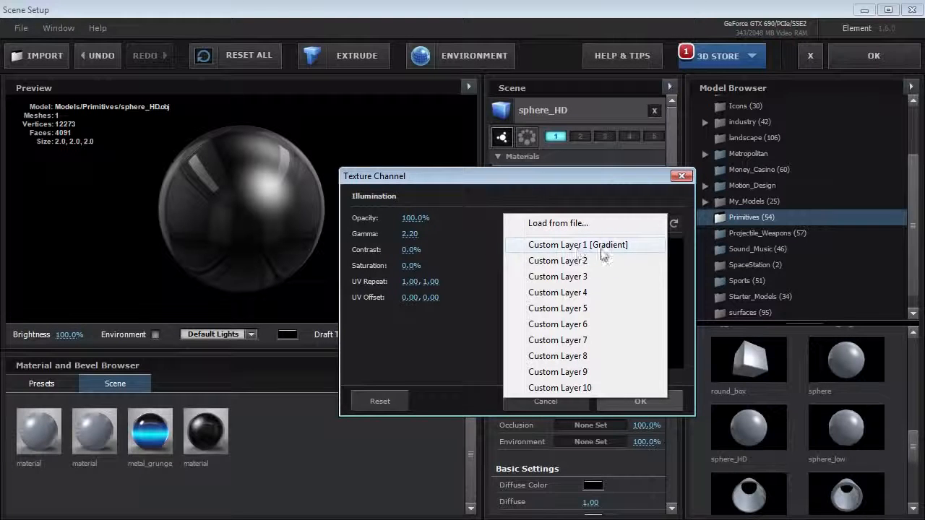
pyautogui.click(598, 246)
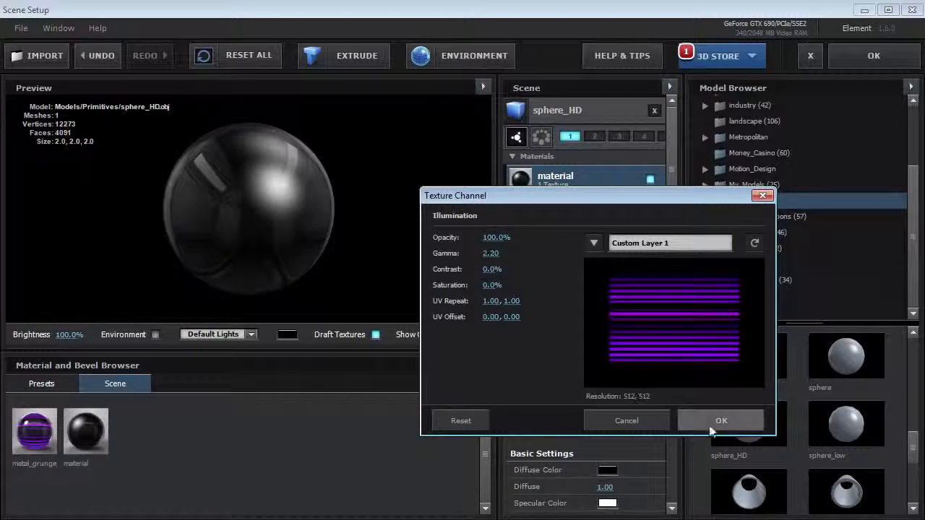
pyautogui.click(714, 426)
pyautogui.moveTo(672, 331); pyautogui.dragTo(678, 437)
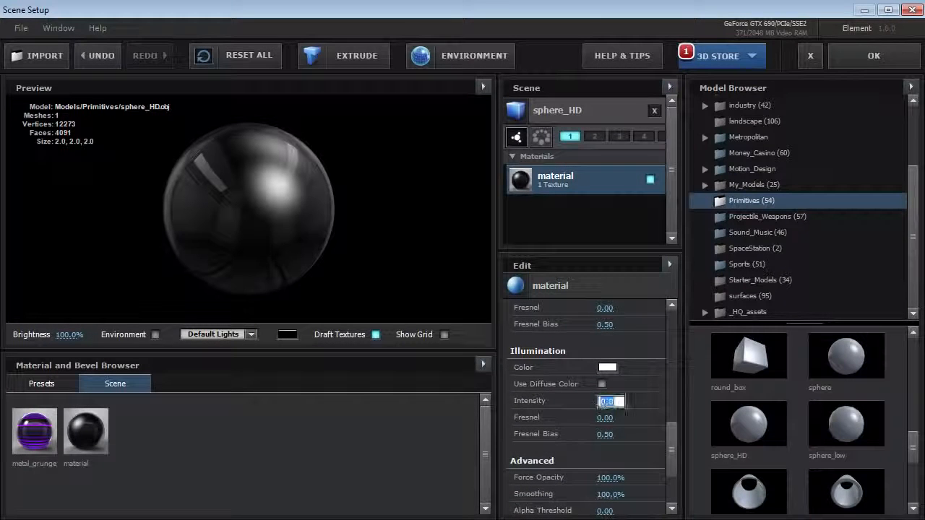
pyautogui.press('Return')
pyautogui.moveTo(264, 246); pyautogui.dragTo(294, 179)
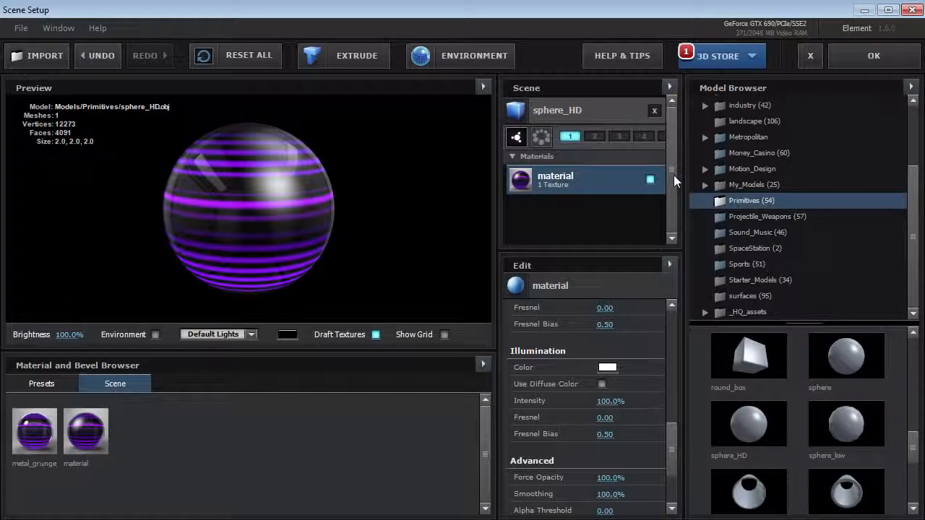
# - Set the sphere model's Texture Mapping to Plane XY
pyautogui.click(553, 111)
pyautogui.moveTo(680, 345); pyautogui.dragTo(698, 411)
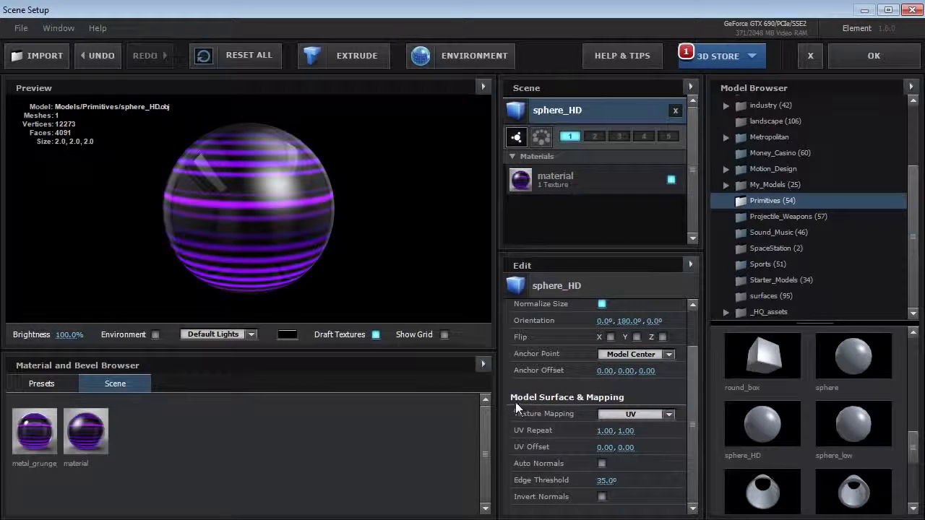
pyautogui.click(636, 413)
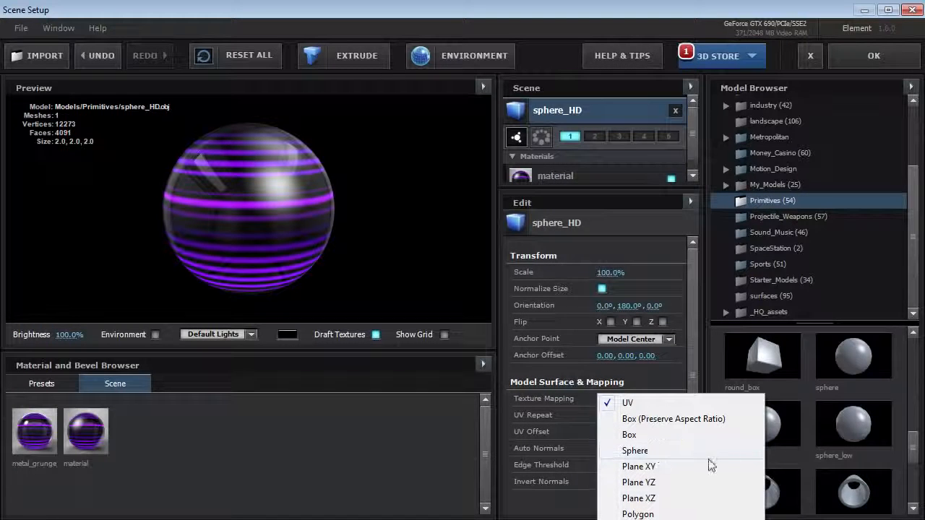
pyautogui.click(638, 466)
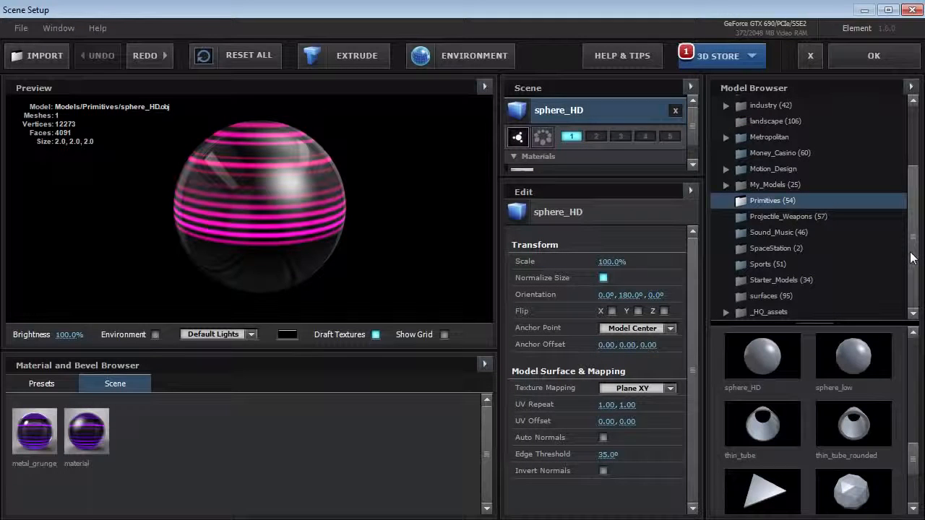
pyautogui.click(788, 232)
pyautogui.moveTo(914, 357); pyautogui.dragTo(919, 430)
# - Load the headphones model and drag the striped 'material' swatch onto it
pyautogui.click(763, 408)
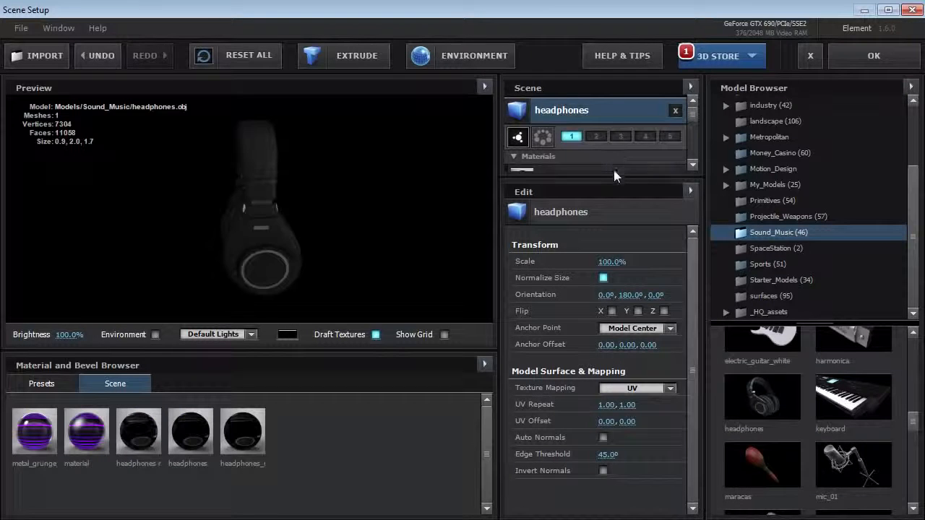
pyautogui.moveTo(613, 227); pyautogui.dragTo(612, 274)
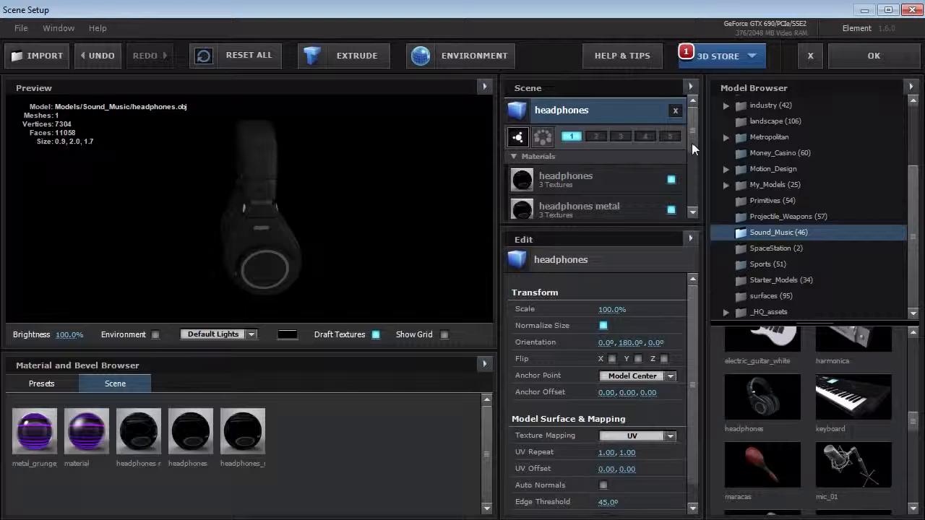
pyautogui.moveTo(207, 247)
pyautogui.mouseDown()
pyautogui.moveTo(220, 243)
pyautogui.moveTo(231, 255)
pyautogui.moveTo(221, 247)
pyautogui.mouseUp()
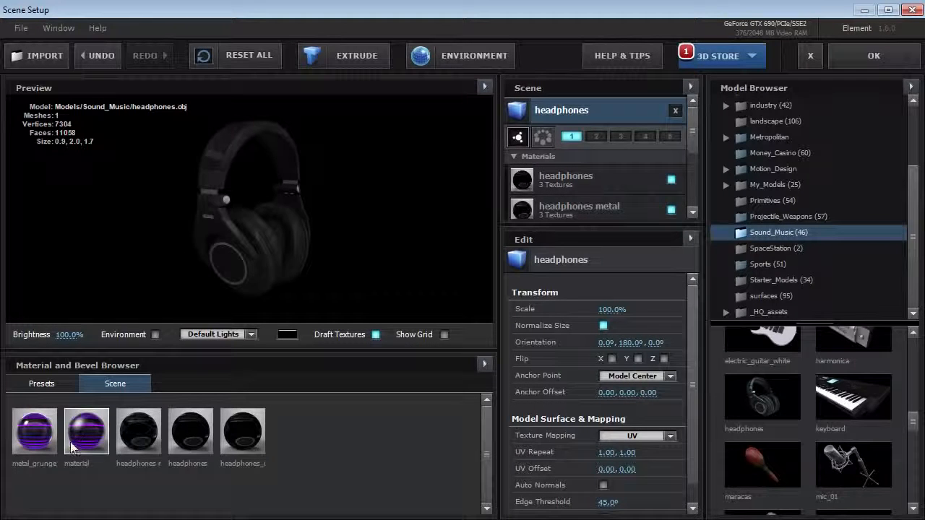
pyautogui.moveTo(83, 446); pyautogui.dragTo(205, 231)
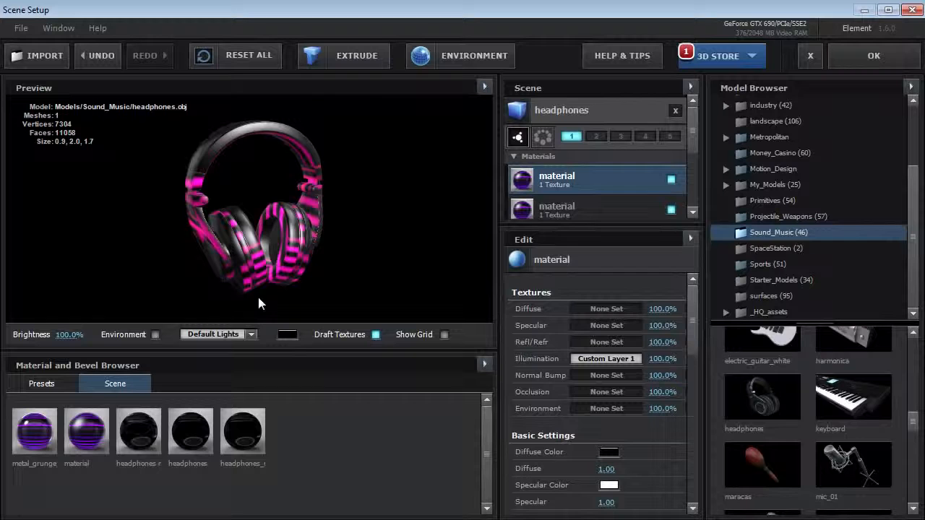
pyautogui.scroll(2, 262, 297)
pyautogui.moveTo(265, 295); pyautogui.dragTo(290, 269)
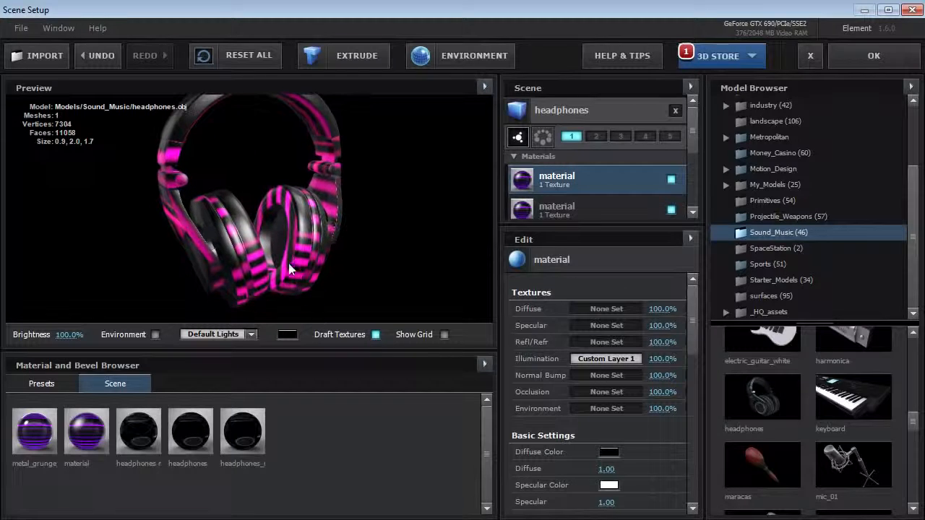
# - Map the headphones' stripes in Plane XY with UV Repeat Y 2 and UV Offset Y 0.47
pyautogui.click(554, 114)
pyautogui.moveTo(627, 227); pyautogui.dragTo(622, 186)
pyautogui.click(630, 399)
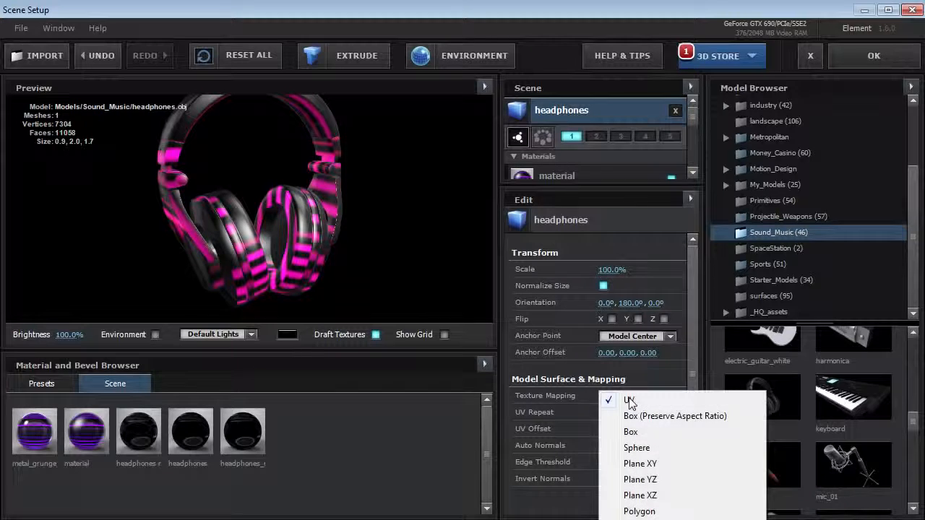
pyautogui.click(639, 464)
pyautogui.moveTo(321, 235); pyautogui.dragTo(291, 250)
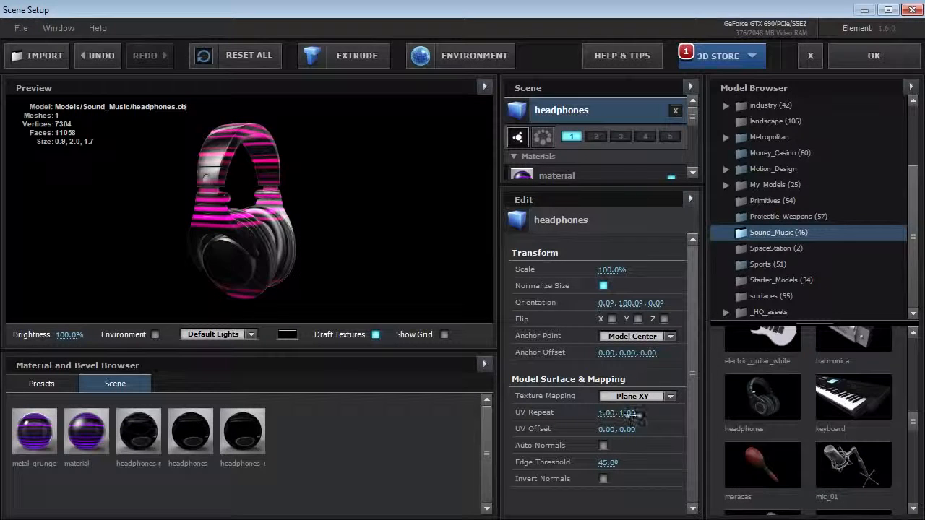
pyautogui.moveTo(312, 268); pyautogui.dragTo(224, 228)
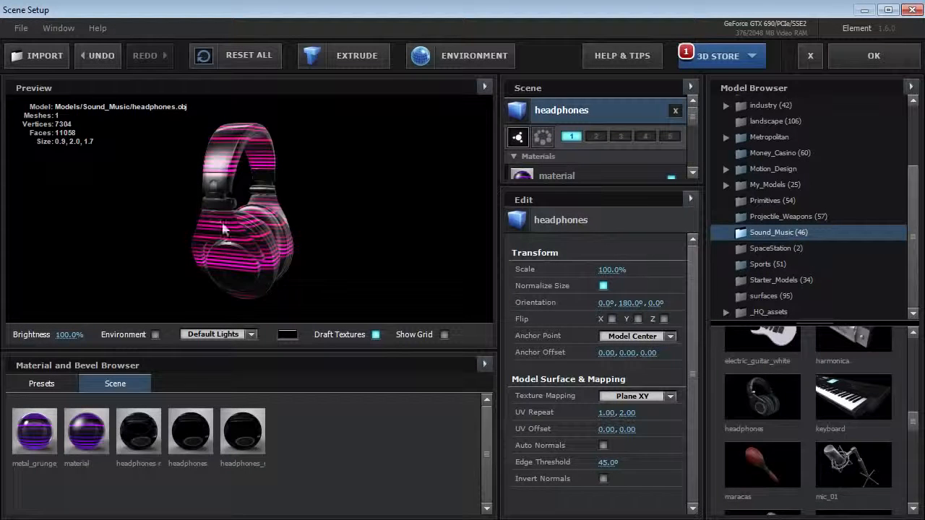
pyautogui.moveTo(629, 430); pyautogui.dragTo(611, 431)
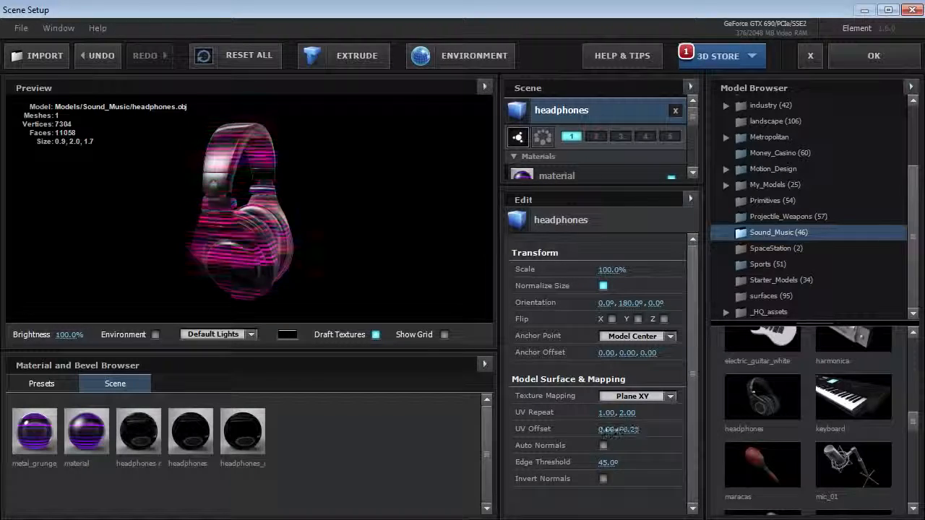
pyautogui.moveTo(282, 244); pyautogui.dragTo(223, 245)
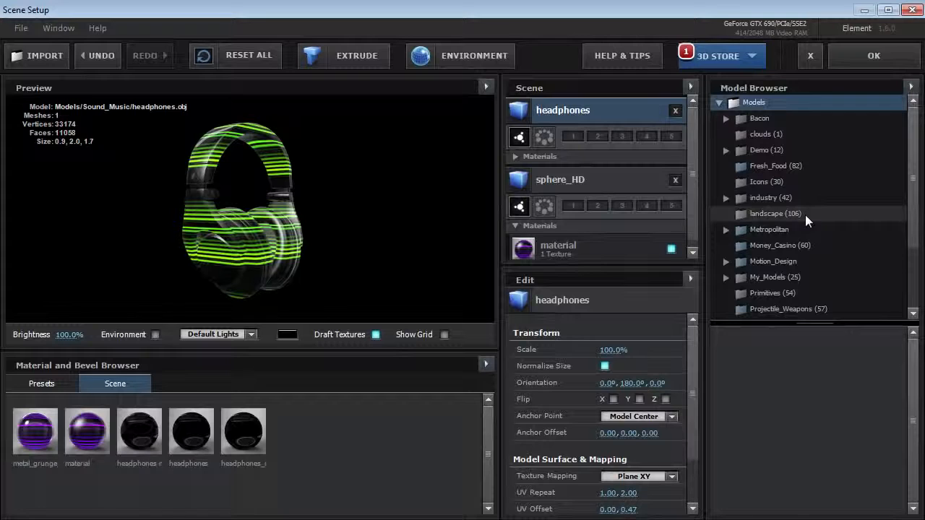
pyautogui.click(793, 229)
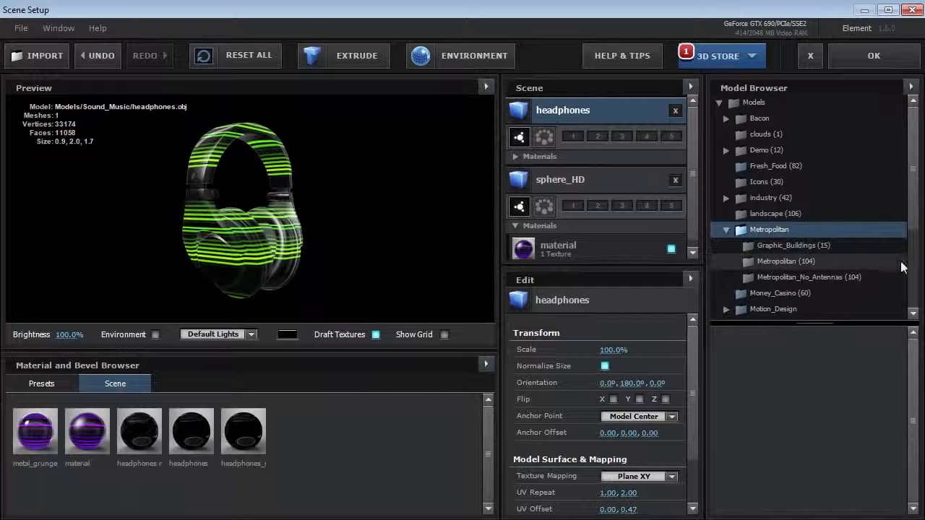
# - Load street_layout_05 from the Metropolitan folder and apply metal_grunge to it
pyautogui.click(901, 266)
pyautogui.moveTo(913, 346); pyautogui.dragTo(915, 482)
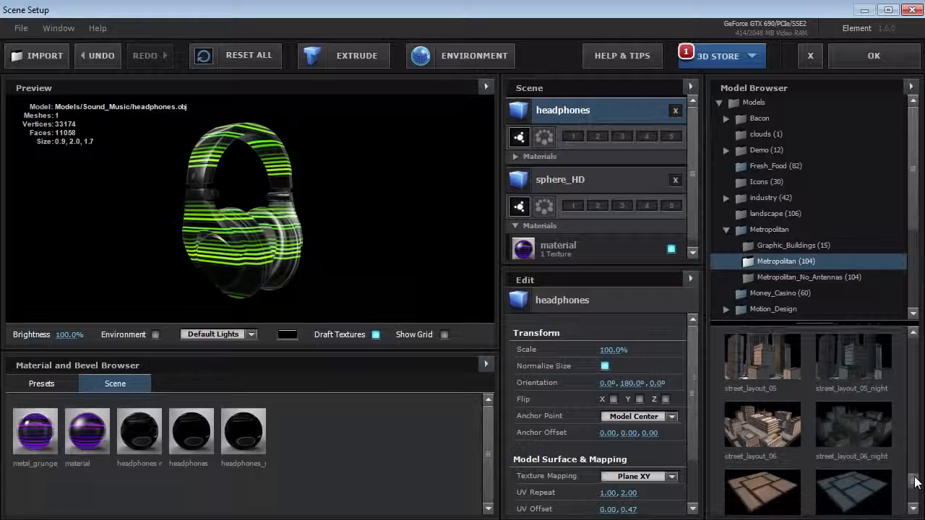
pyautogui.click(759, 348)
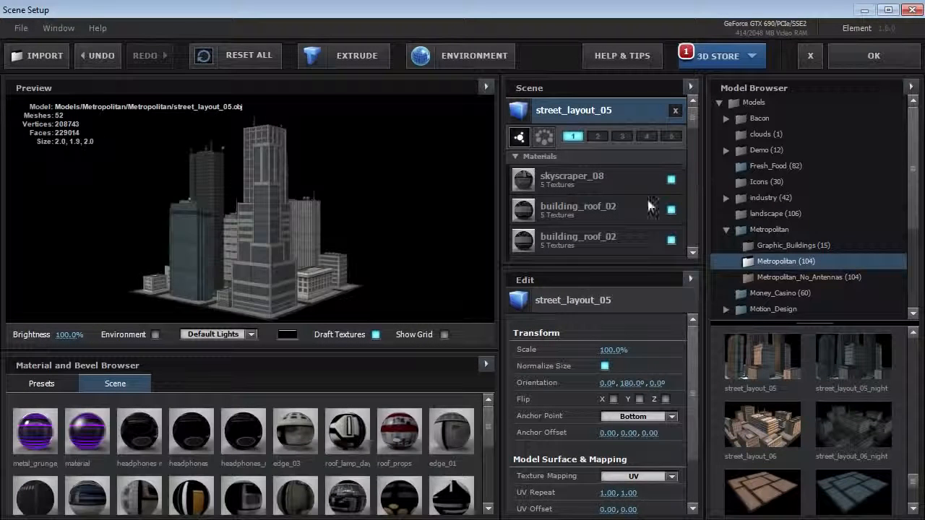
pyautogui.moveTo(232, 244); pyautogui.dragTo(265, 262)
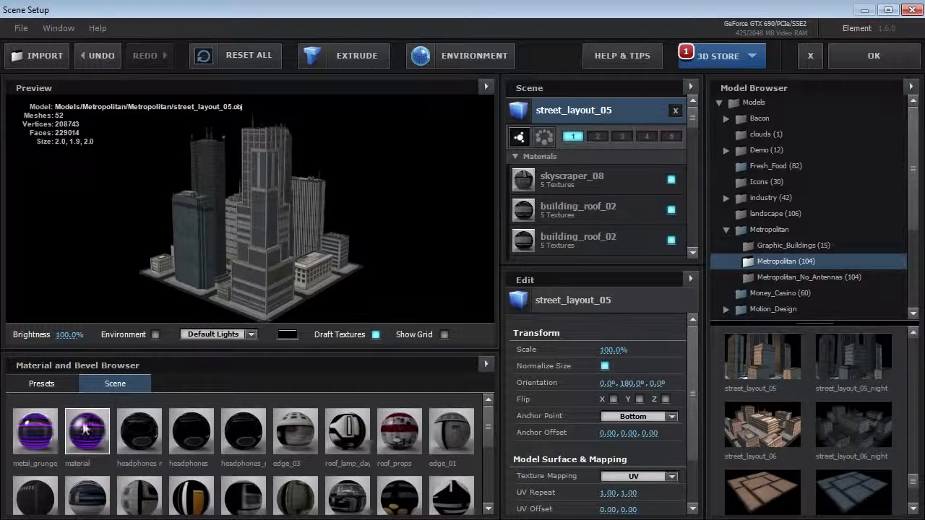
pyautogui.moveTo(35, 441); pyautogui.dragTo(234, 292)
# - Map the city's texture in Plane XY with UV Repeat Y of 3 and accept the scene
pyautogui.click(607, 112)
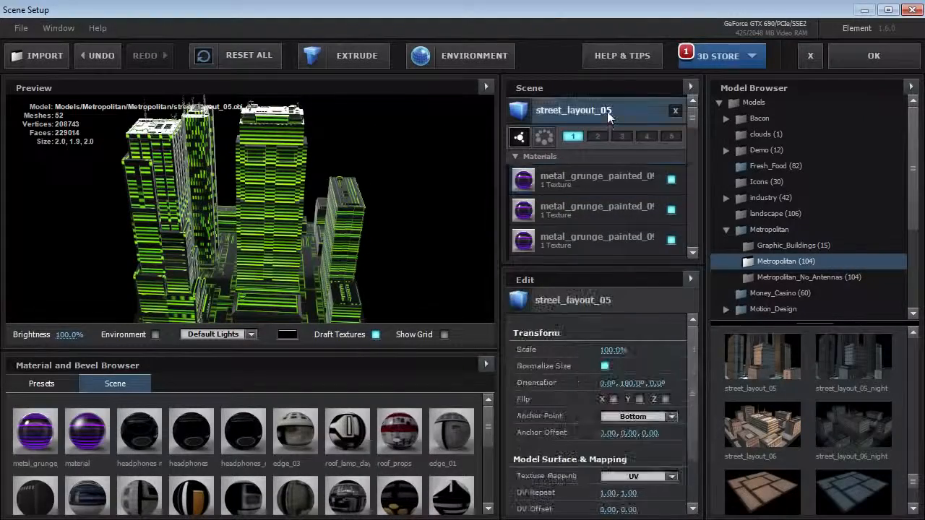
pyautogui.moveTo(694, 355); pyautogui.dragTo(694, 416)
pyautogui.click(636, 414)
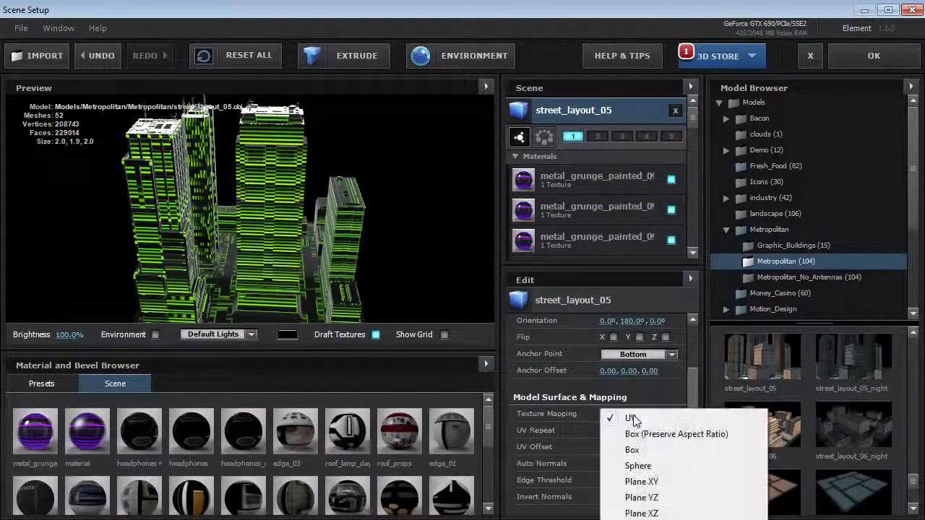
pyautogui.click(659, 482)
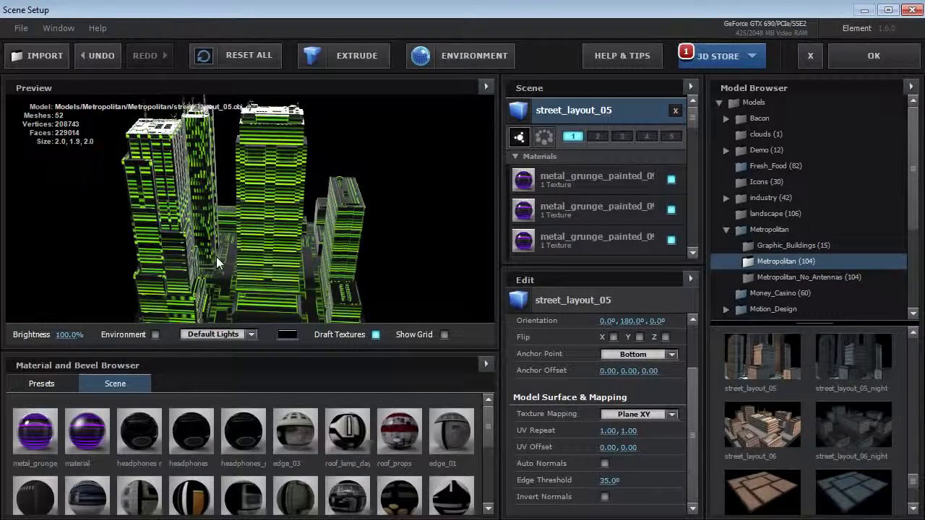
pyautogui.moveTo(216, 257); pyautogui.dragTo(264, 253)
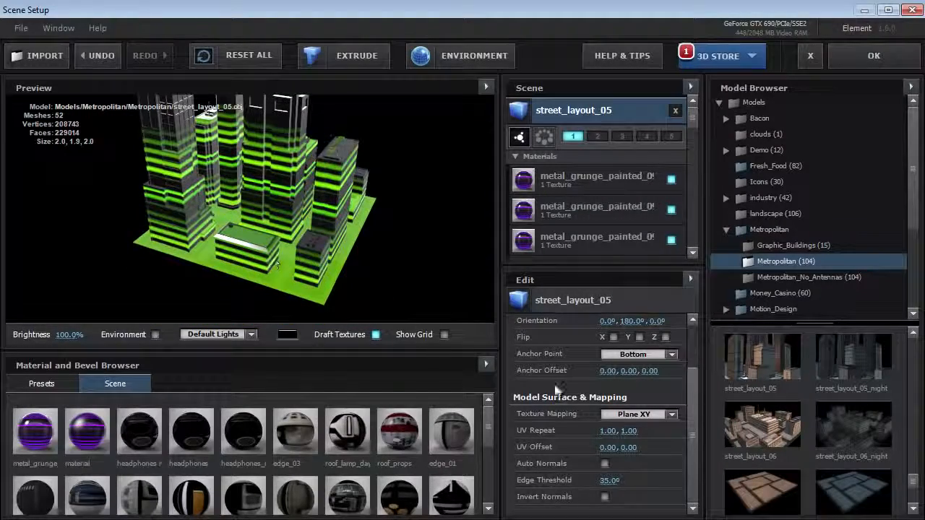
pyautogui.write('3')
pyautogui.press('Return')
pyautogui.moveTo(271, 249); pyautogui.dragTo(411, 230)
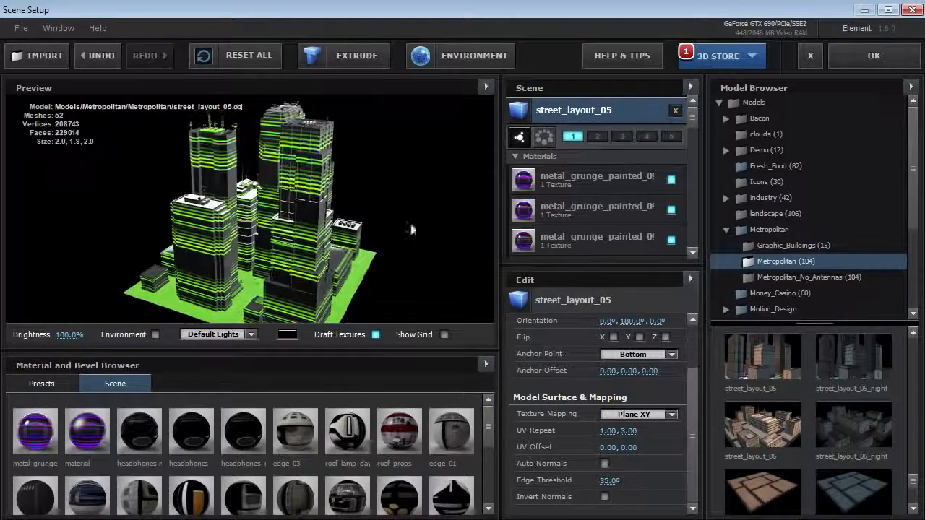
pyautogui.click(869, 62)
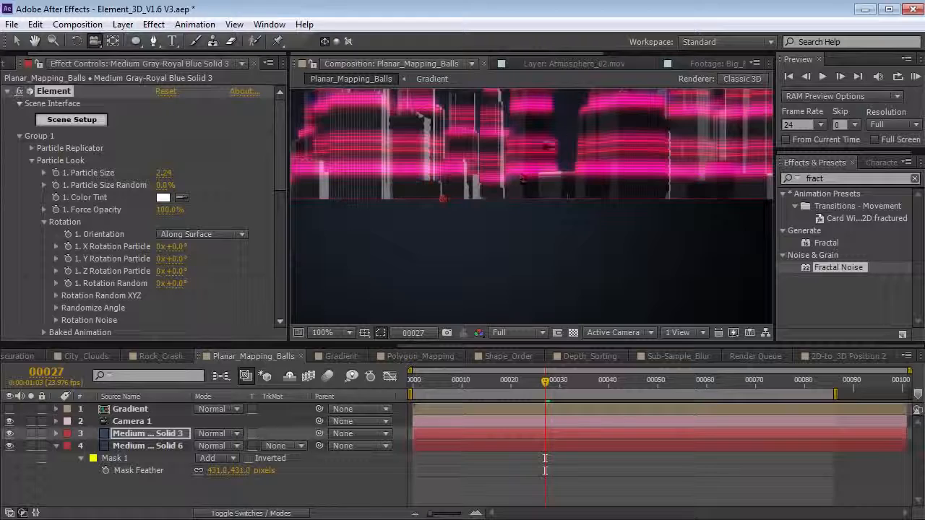
# - Turn off Camera 1's Position keyframes and reframe the camera around the city
pyautogui.click(140, 424)
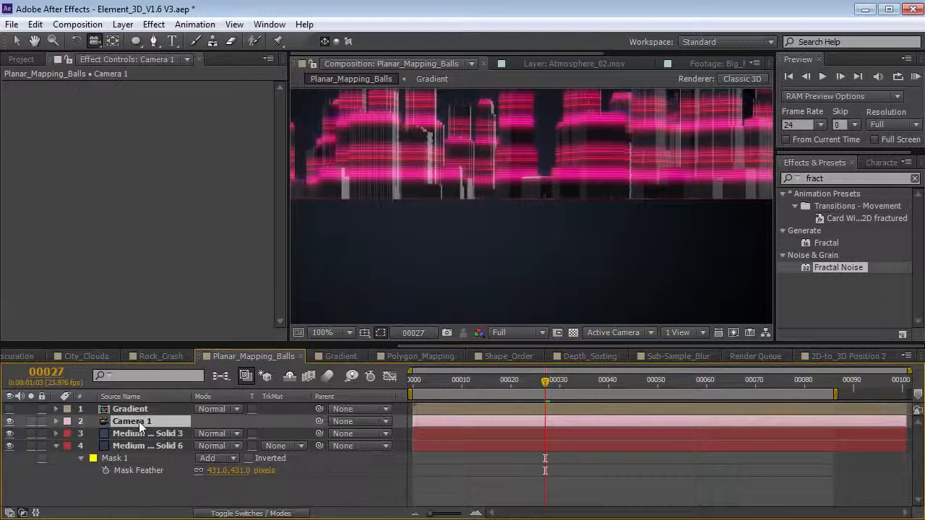
pyautogui.press('u')
pyautogui.moveTo(93, 433); pyautogui.dragTo(93, 446)
pyautogui.click(606, 157)
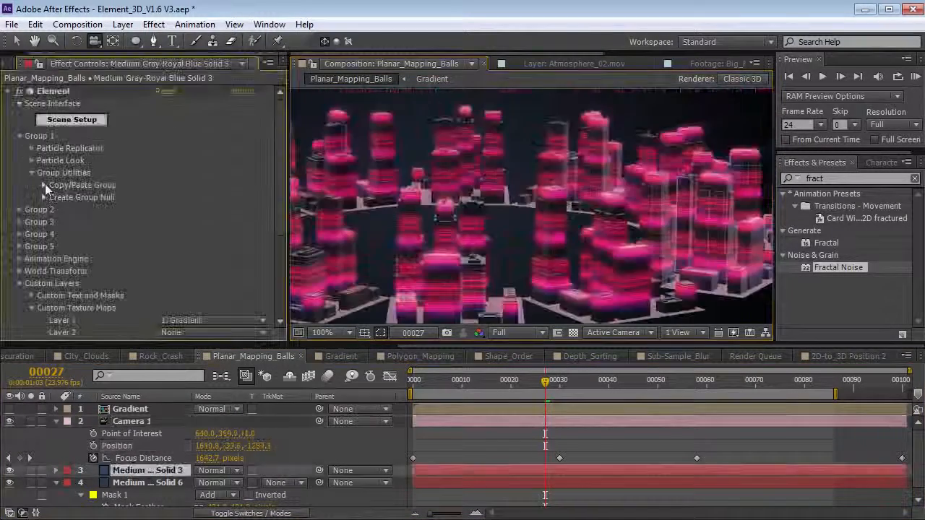
pyautogui.click(44, 185)
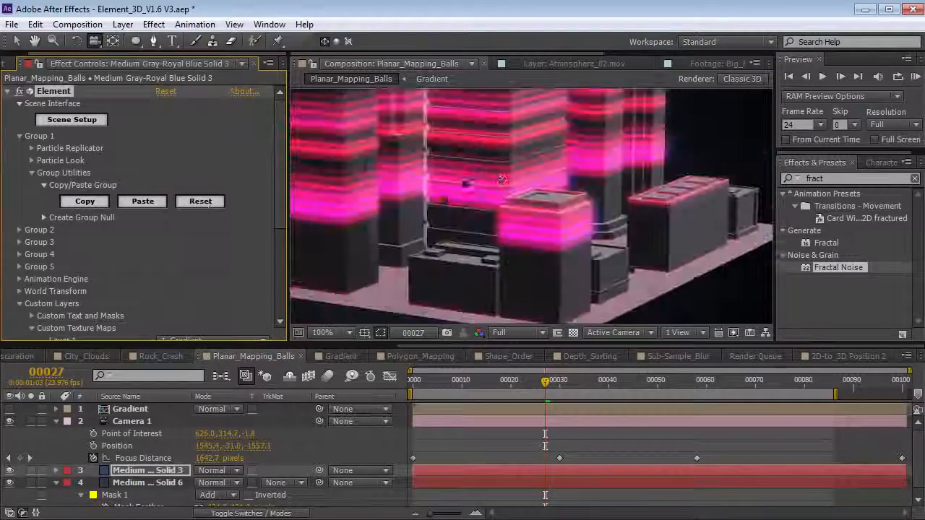
pyautogui.press('`')
pyautogui.moveTo(406, 268); pyautogui.dragTo(500, 278)
pyautogui.moveTo(541, 252); pyautogui.dragTo(489, 274)
pyautogui.press('`')
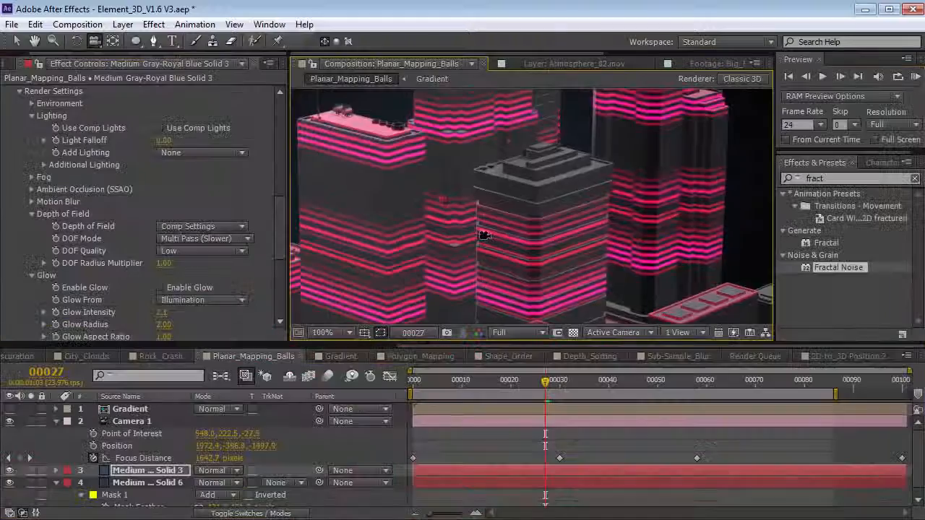
# - Add a Curves effect with lowered shadows and raised highlights for contrast
pyautogui.click(154, 24)
pyautogui.moveTo(217, 158)
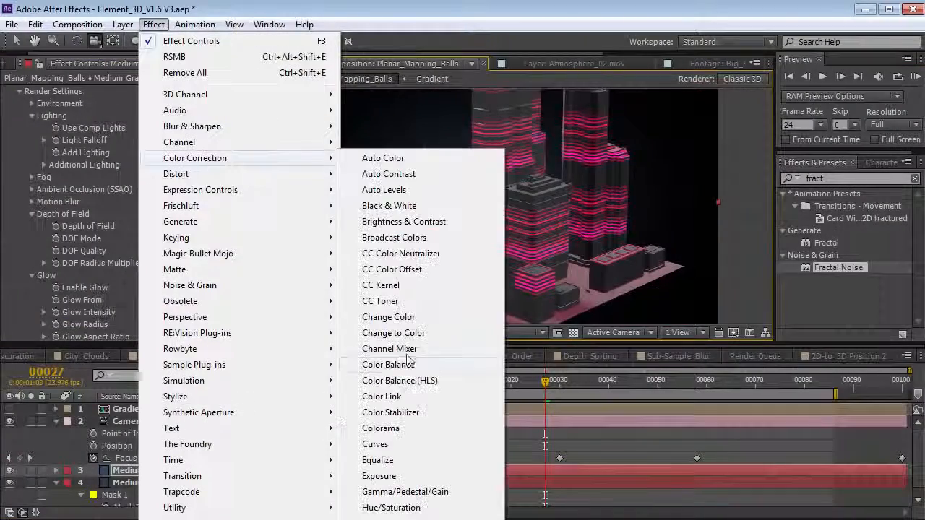
pyautogui.click(375, 443)
pyautogui.moveTo(98, 265)
pyautogui.mouseDown()
pyautogui.moveTo(79, 306)
pyautogui.moveTo(117, 251)
pyautogui.mouseUp()
pyautogui.moveTo(677, 383)
pyautogui.mouseDown()
pyautogui.moveTo(485, 386)
pyautogui.moveTo(731, 388)
pyautogui.moveTo(467, 387)
pyautogui.mouseUp()
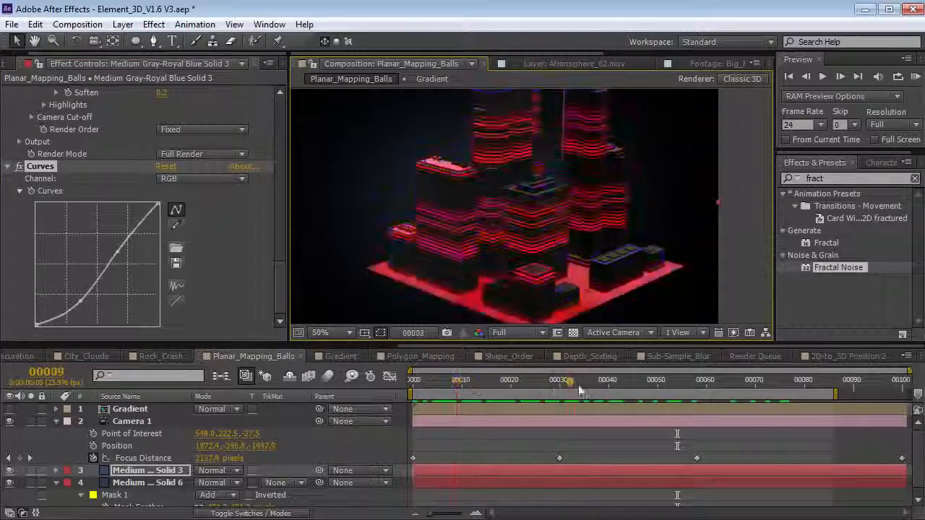
# - Orbit the camera around the buildings and scrub the timeline to watch the colours cycle
pyautogui.press('c')
pyautogui.moveTo(538, 236)
pyautogui.mouseDown()
pyautogui.moveTo(526, 269)
pyautogui.moveTo(495, 267)
pyautogui.moveTo(503, 242)
pyautogui.mouseUp()
pyautogui.click(494, 388)
pyautogui.moveTo(493, 388); pyautogui.dragTo(631, 388)
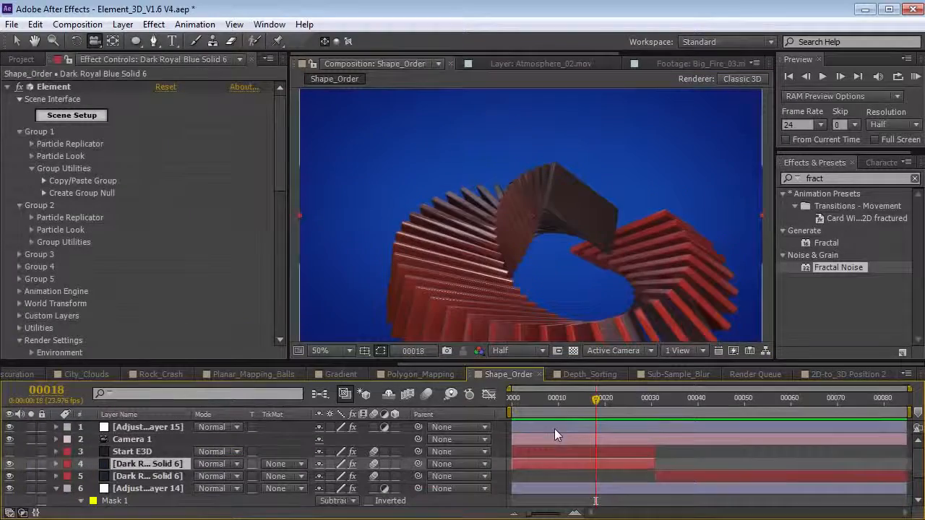
# - Scrub and preview the Shape_Order plate animation, then select the Start E3D layer
pyautogui.moveTo(547, 402)
pyautogui.mouseDown()
pyautogui.moveTo(643, 405)
pyautogui.moveTo(563, 409)
pyautogui.moveTo(626, 415)
pyautogui.moveTo(548, 428)
pyautogui.mouseUp()
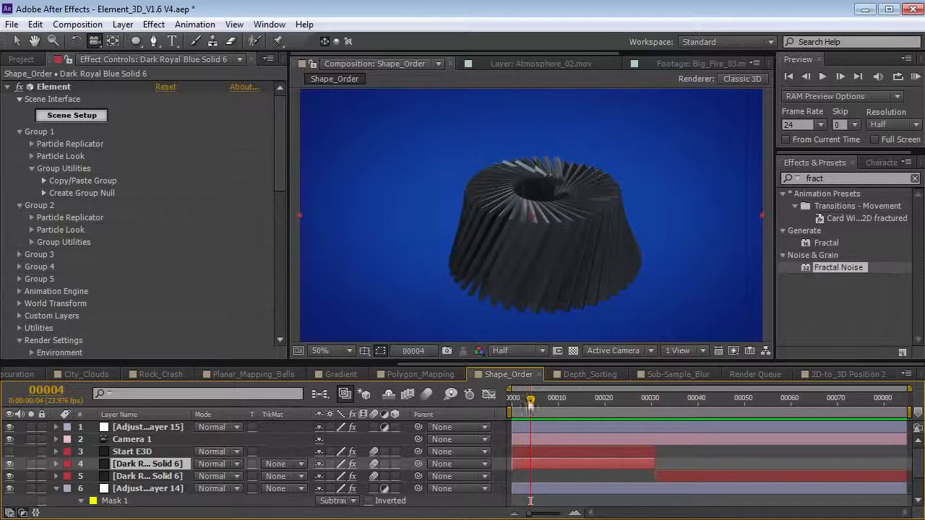
pyautogui.moveTo(560, 398); pyautogui.dragTo(847, 423)
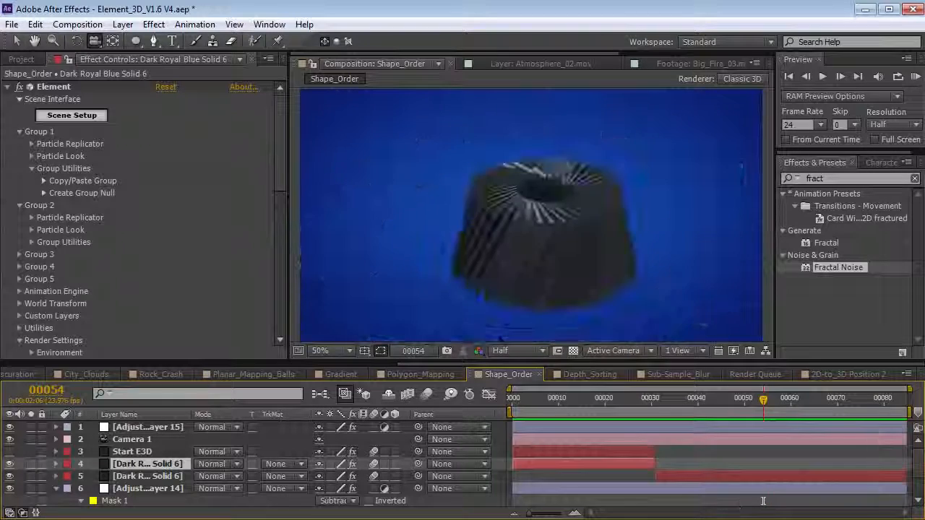
pyautogui.press('space')
pyautogui.click(133, 452)
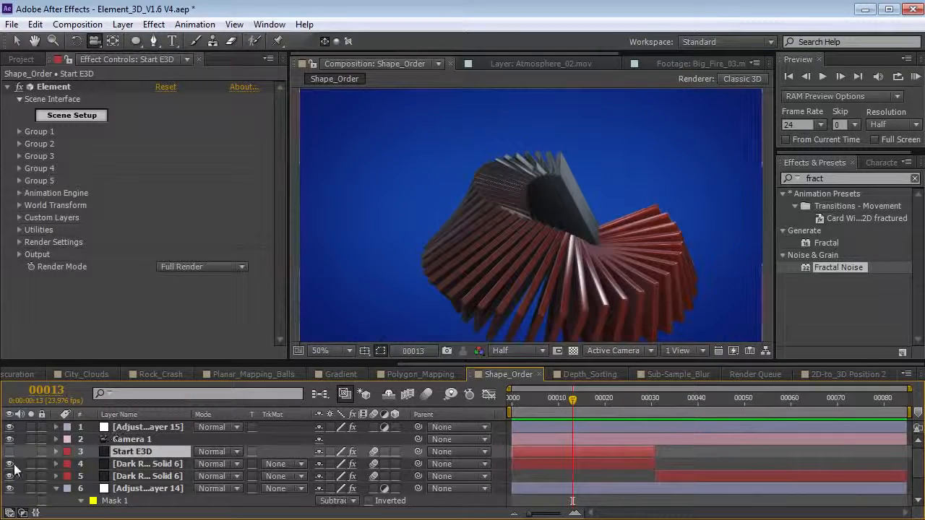
# - Hide layers 4 and 5 and select Start E3D so a single plate shows
pyautogui.moveTo(10, 469); pyautogui.dragTo(10, 477)
pyautogui.click(131, 440)
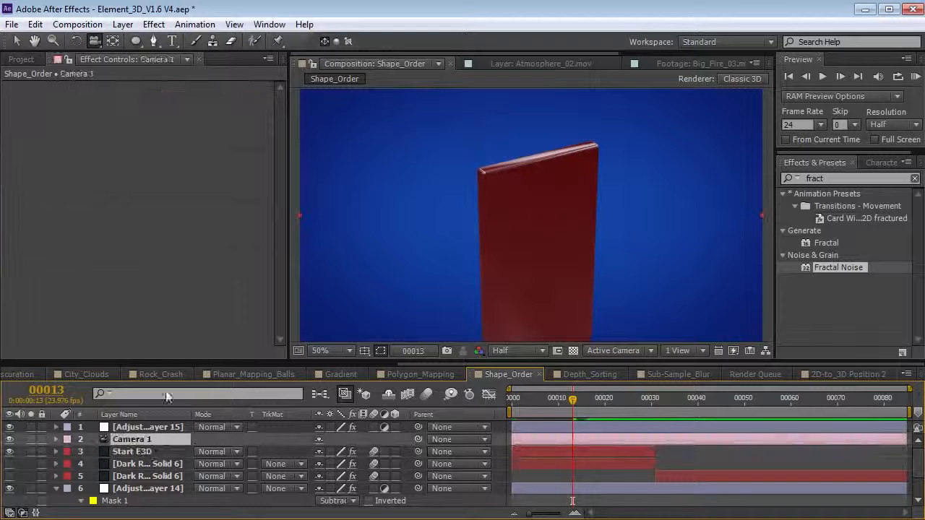
pyautogui.click(132, 452)
pyautogui.moveTo(563, 239)
pyautogui.mouseDown()
pyautogui.moveTo(380, 233)
pyautogui.moveTo(640, 234)
pyautogui.moveTo(576, 245)
pyautogui.mouseUp()
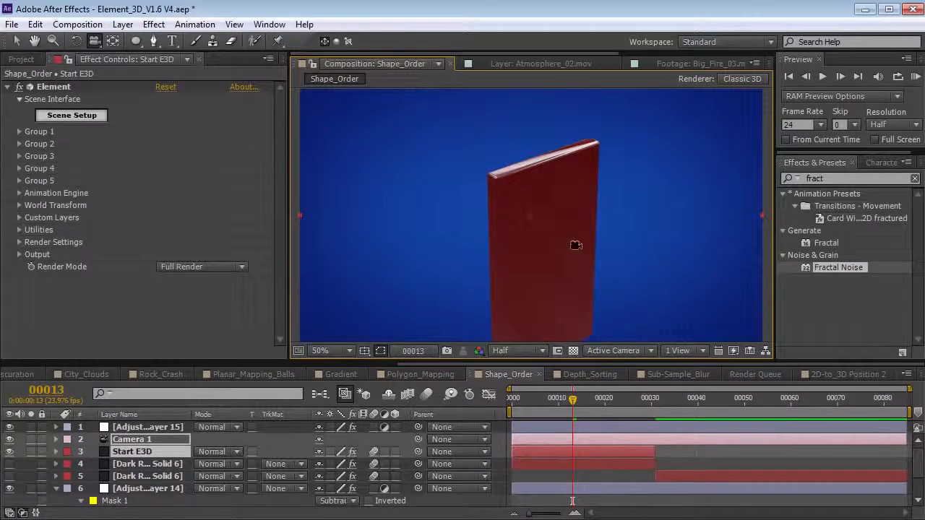
# - Set Group 1's Replicator Shape to Ring and raise Particle Count to 18
pyautogui.click(21, 131)
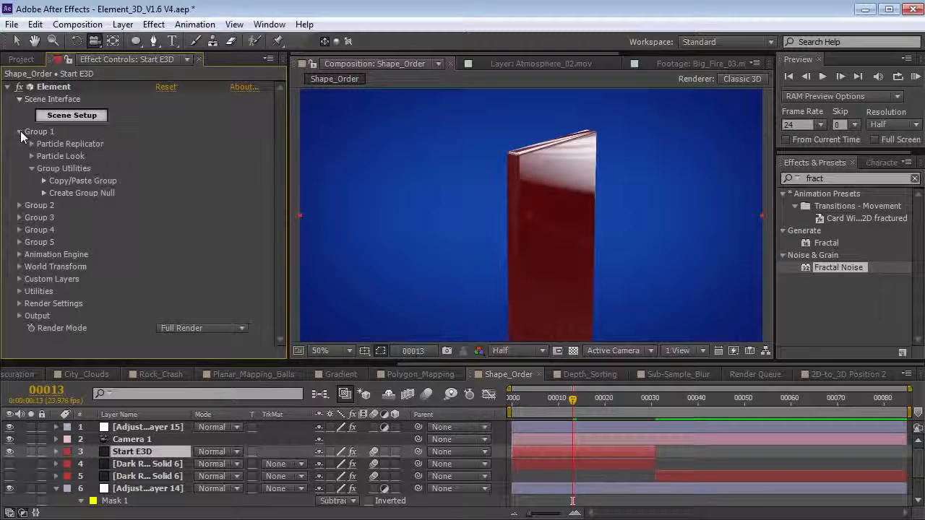
pyautogui.click(31, 143)
pyautogui.click(200, 170)
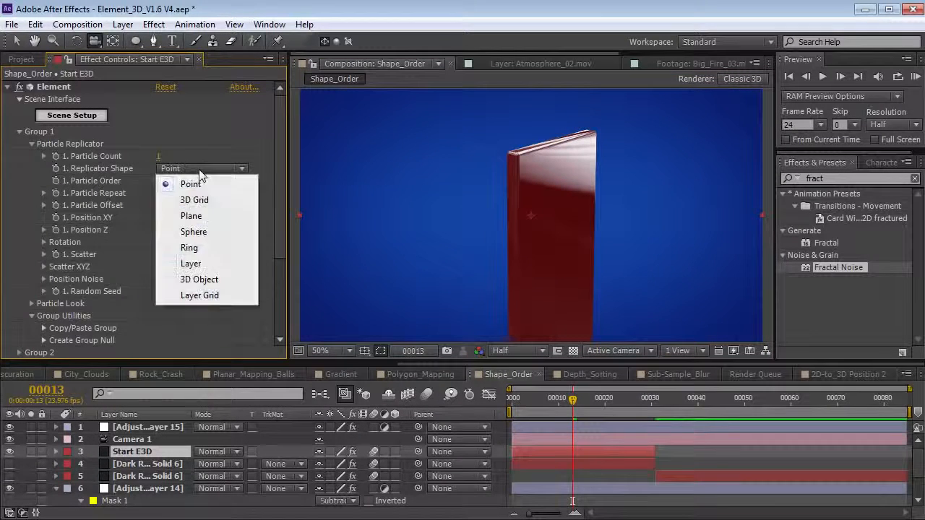
pyautogui.click(190, 248)
pyautogui.moveTo(158, 131); pyautogui.dragTo(171, 133)
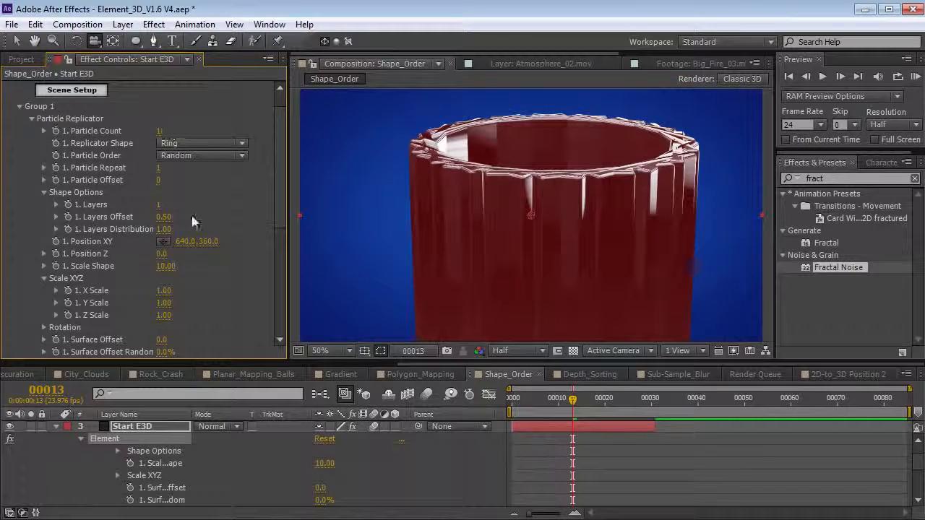
# - Enlarge the ring plates' Particle Size and tilt them to 52° X Rotation Particle
pyautogui.scroll(-4, 193, 221)
pyautogui.click(32, 282)
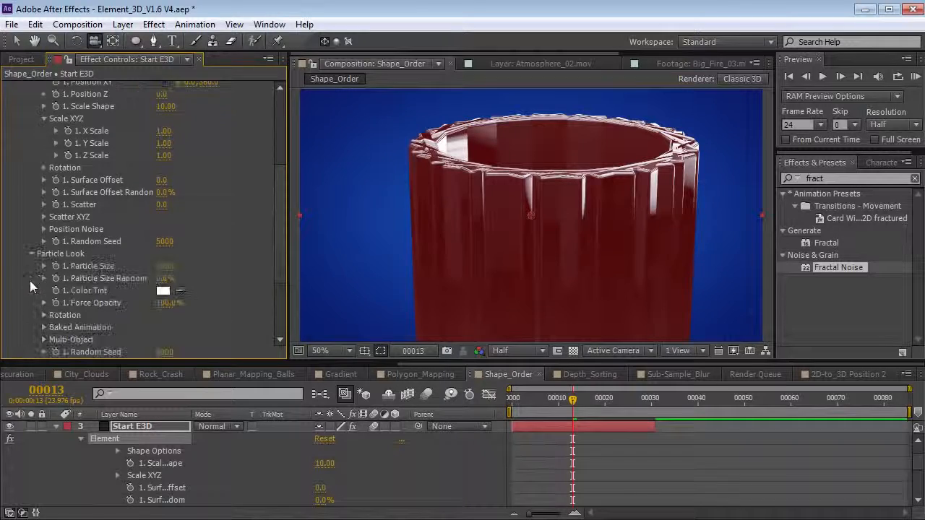
pyautogui.moveTo(172, 268); pyautogui.dragTo(131, 272)
pyautogui.scroll(-3, 35, 249)
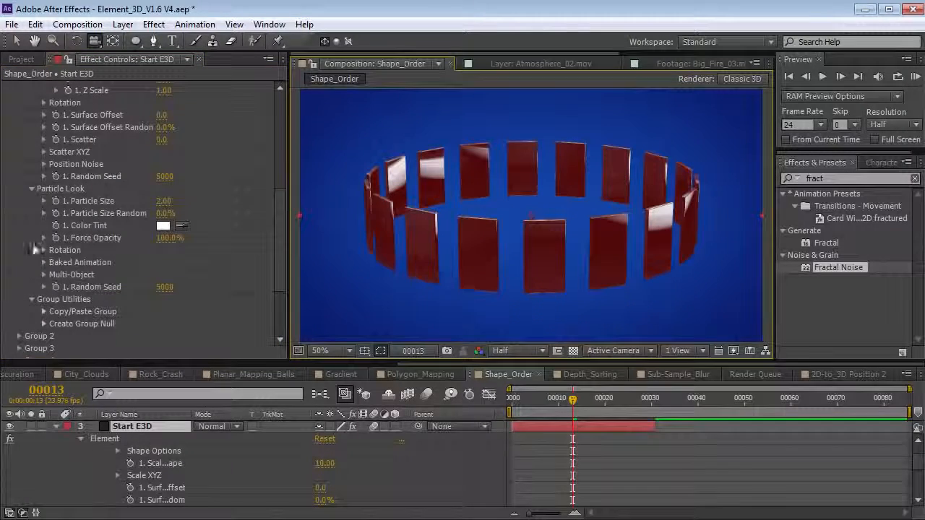
pyautogui.click(43, 250)
pyautogui.moveTo(178, 274); pyautogui.dragTo(154, 274)
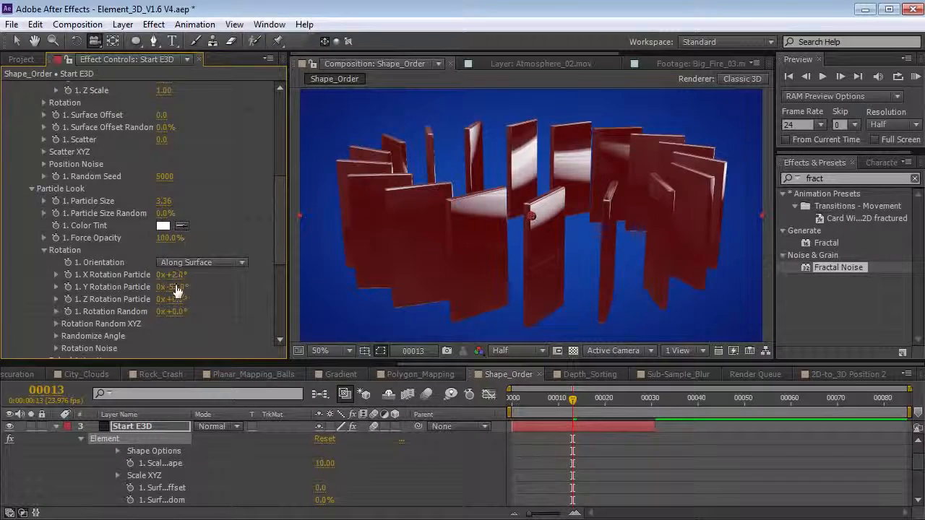
pyautogui.moveTo(176, 276); pyautogui.dragTo(213, 276)
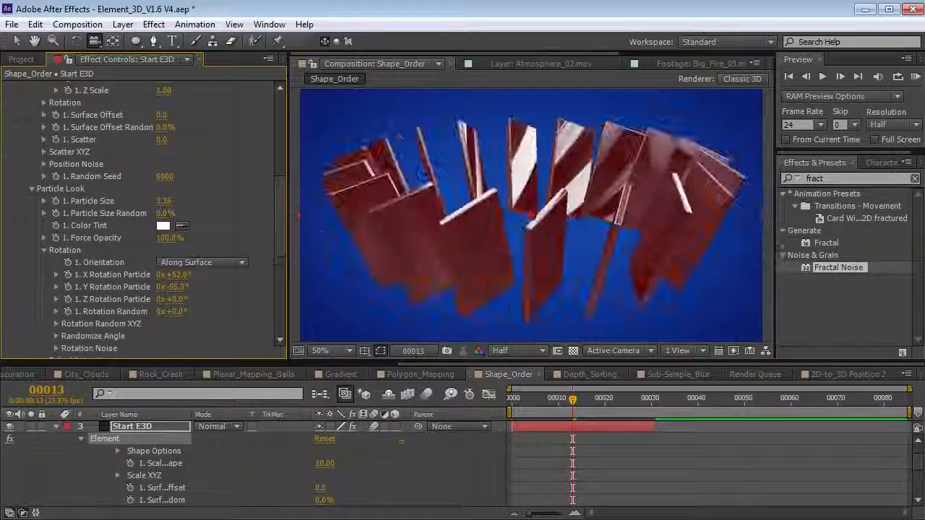
pyautogui.scroll(10, 99, 115)
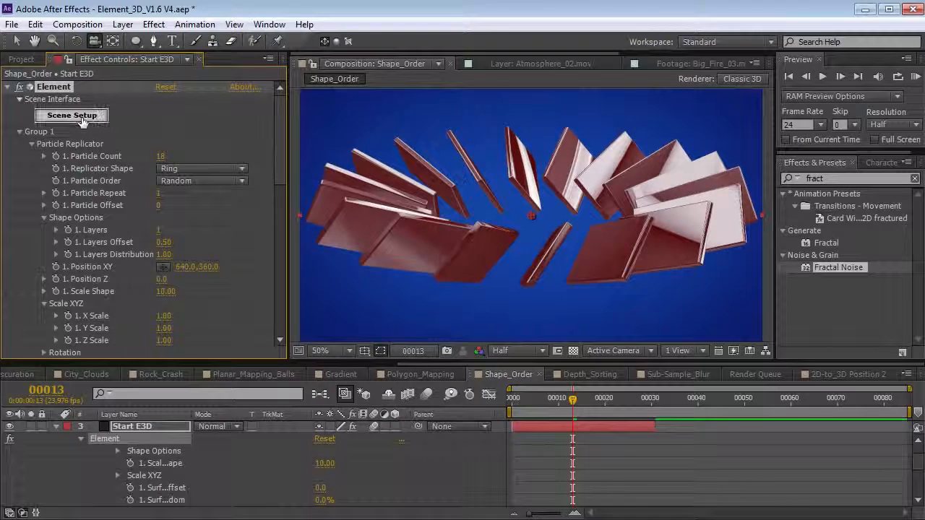
pyautogui.click(72, 115)
# - Set round_plate's Anchor Point to Bottom, checking it against the grid, and accept the scene
pyautogui.click(555, 120)
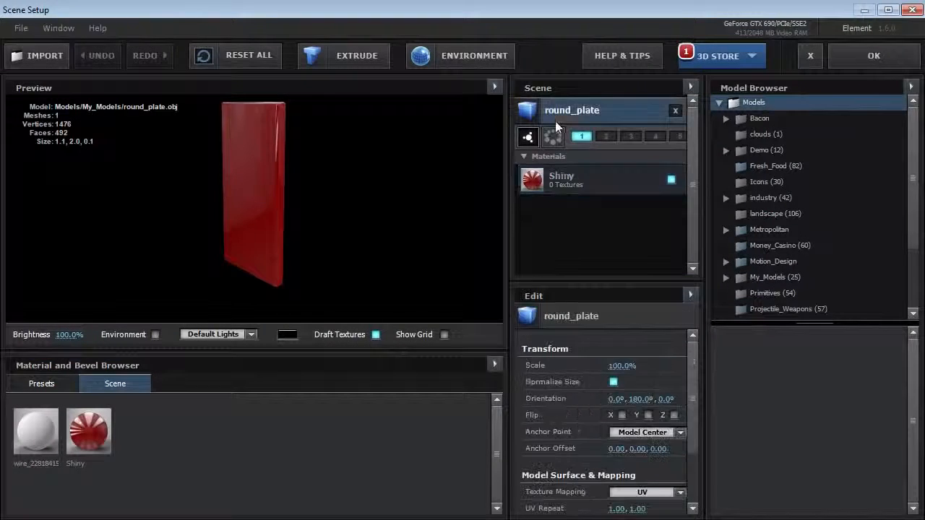
pyautogui.click(444, 335)
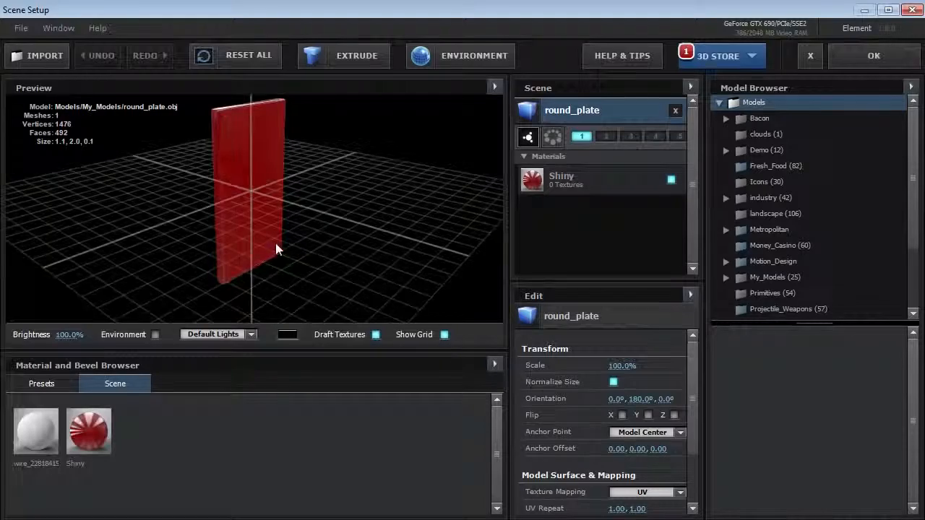
pyautogui.moveTo(297, 238)
pyautogui.mouseDown()
pyautogui.moveTo(281, 248)
pyautogui.moveTo(252, 198)
pyautogui.moveTo(320, 186)
pyautogui.moveTo(285, 227)
pyautogui.moveTo(296, 241)
pyautogui.mouseUp()
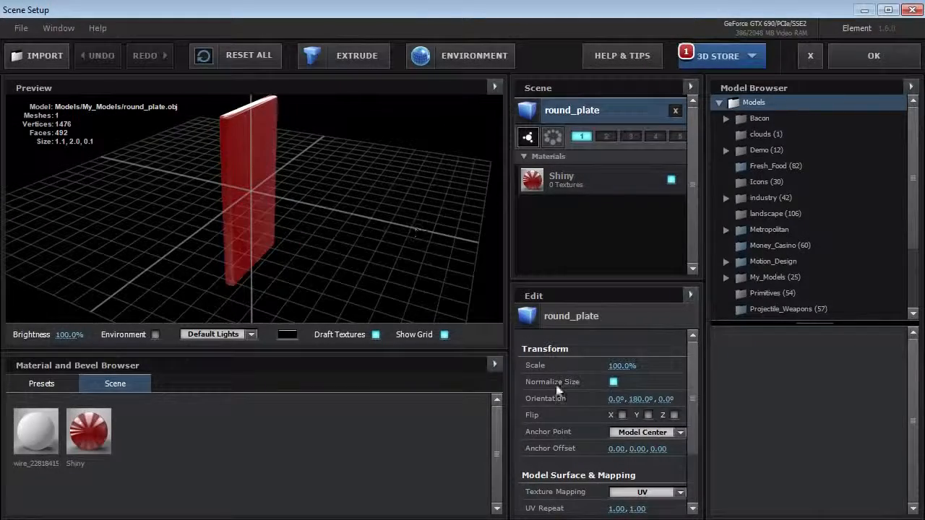
pyautogui.click(629, 433)
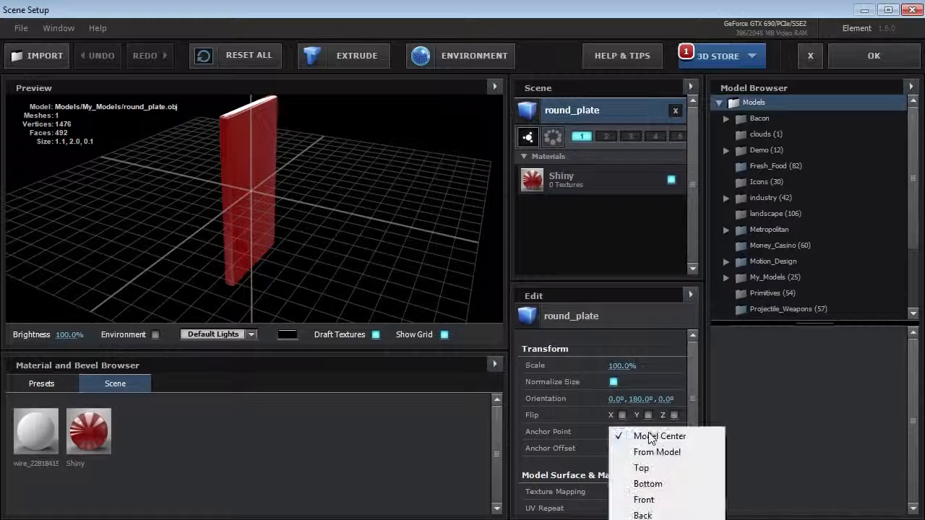
pyautogui.click(649, 484)
pyautogui.moveTo(339, 229); pyautogui.dragTo(268, 235)
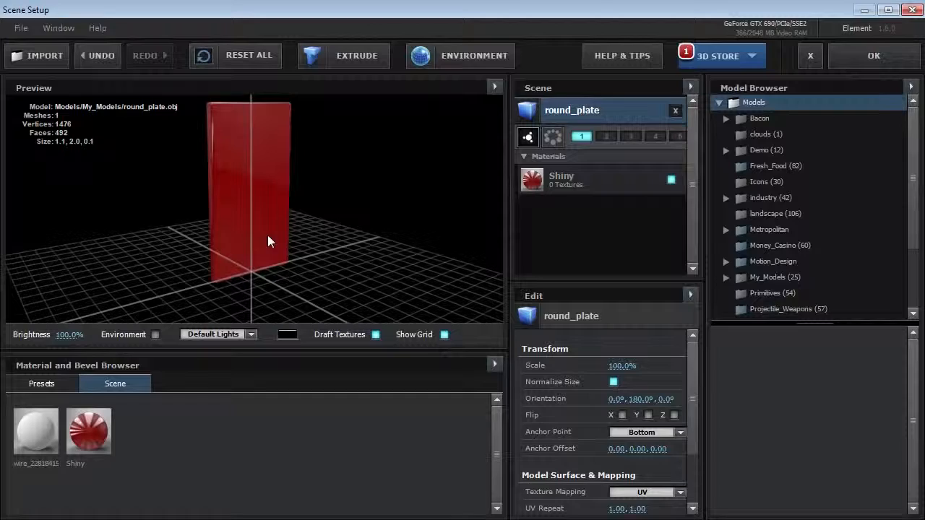
pyautogui.click(445, 335)
pyautogui.click(873, 56)
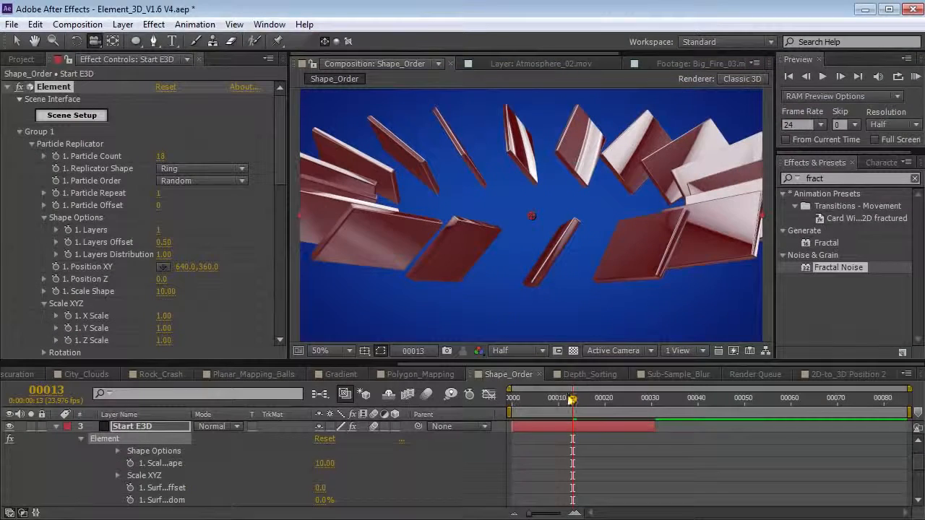
# - Stand the Group 1 plates upright with X Rotation Particle at about +93°
pyautogui.moveTo(278, 162); pyautogui.dragTo(268, 241)
pyautogui.moveTo(175, 271); pyautogui.dragTo(284, 141)
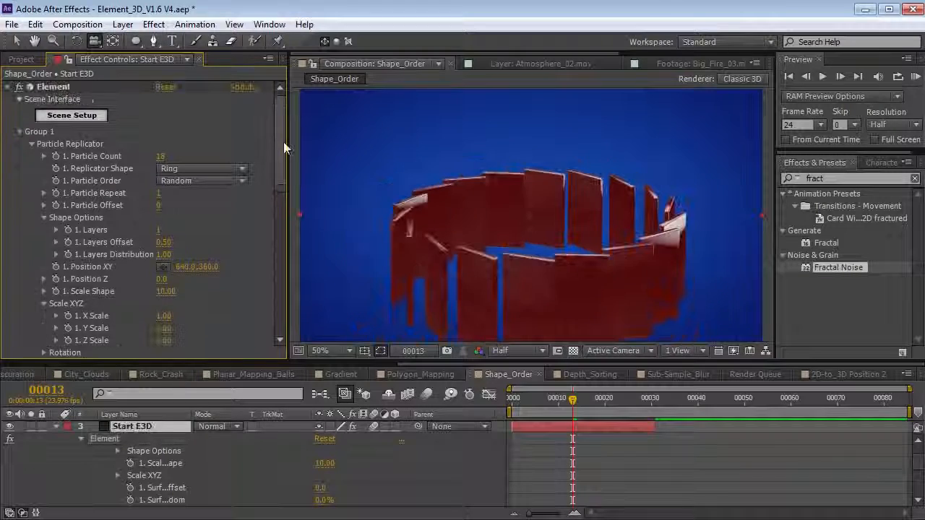
pyautogui.click(71, 115)
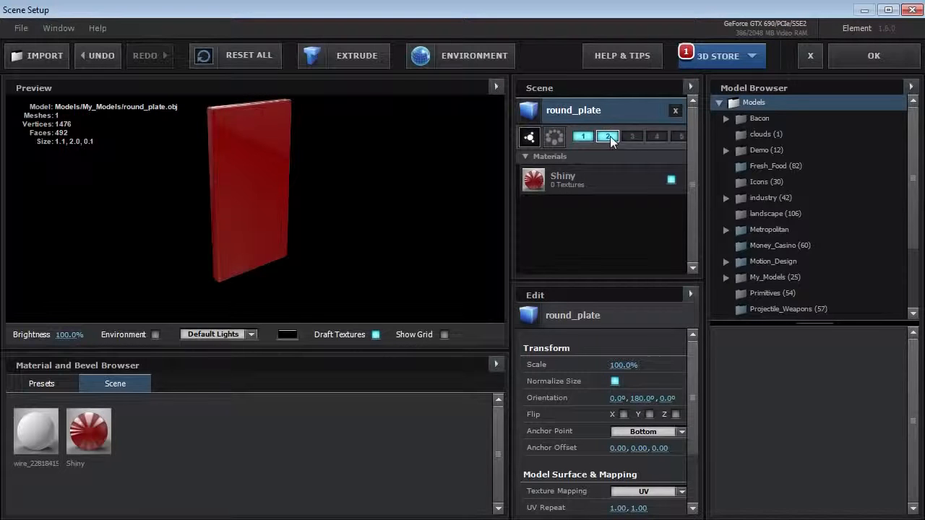
# - Return from scene setup and copy Group 1's particle replicator settings
pyautogui.click(874, 56)
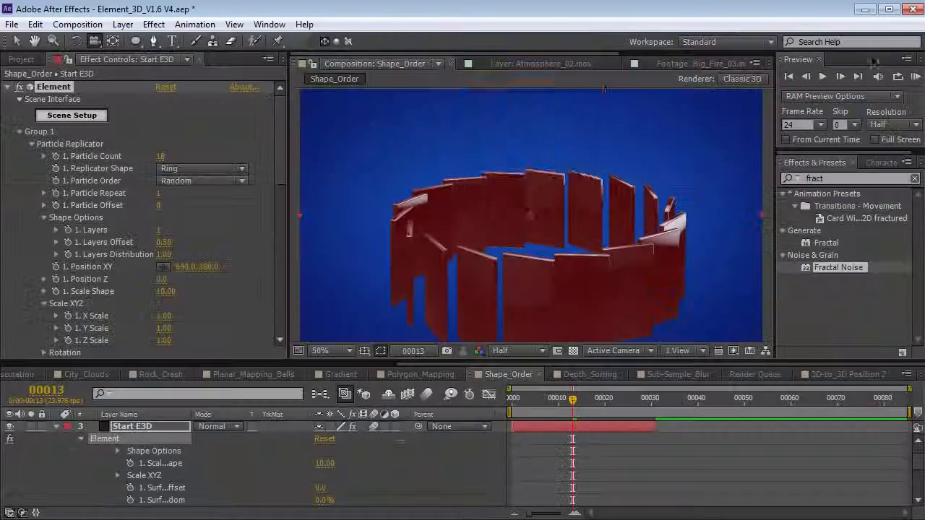
pyautogui.click(33, 144)
pyautogui.click(31, 155)
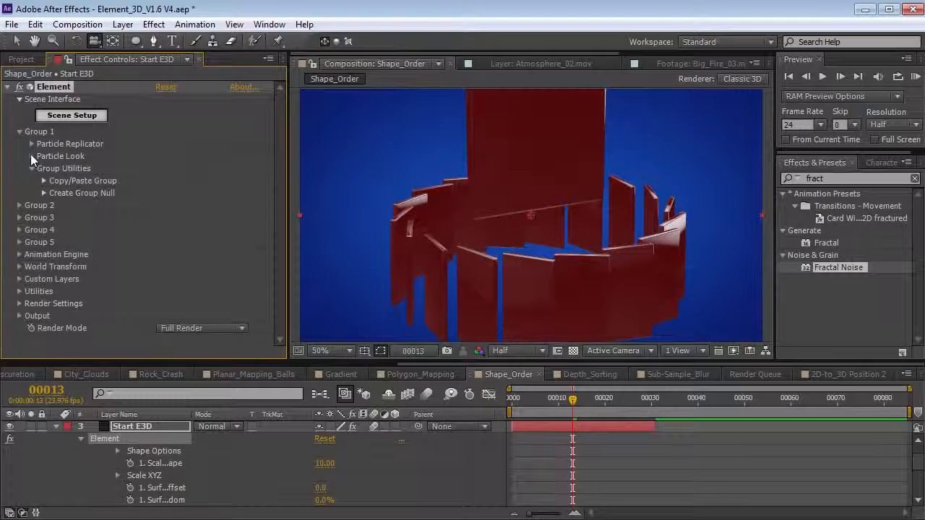
pyautogui.click(43, 181)
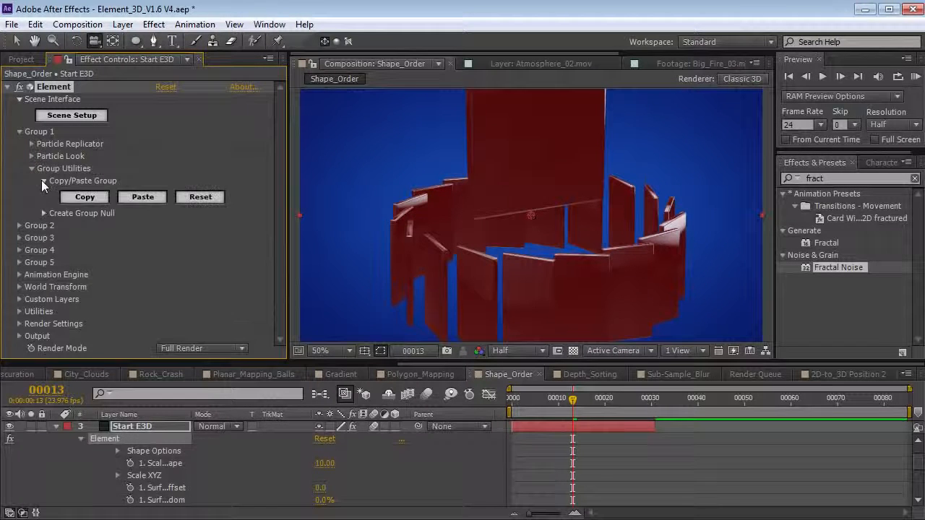
pyautogui.click(87, 197)
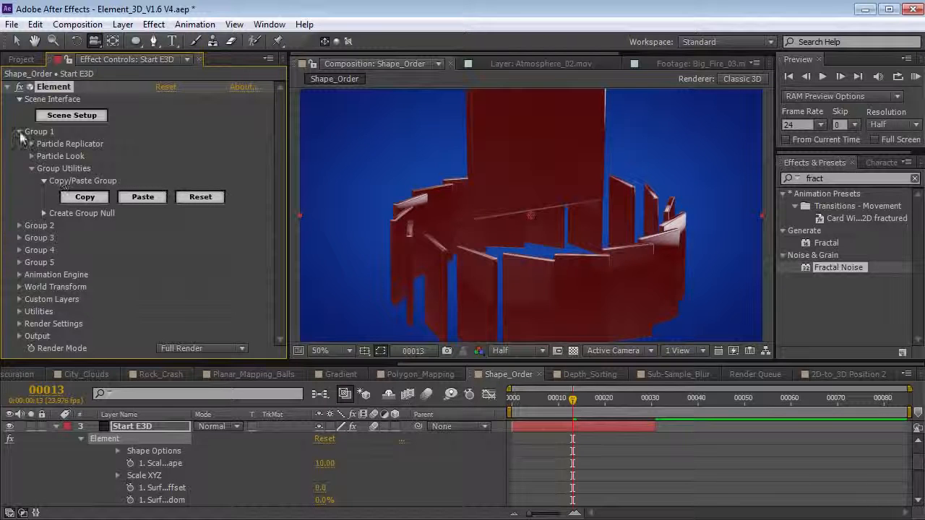
pyautogui.click(19, 132)
# - Paste Group 1's settings into Group 2 and move its ring up to 215
pyautogui.click(20, 144)
pyautogui.click(31, 181)
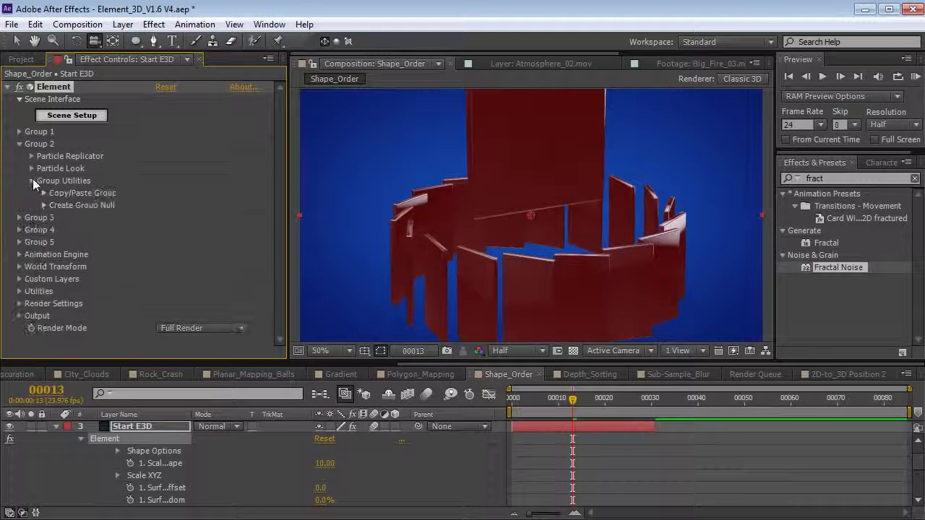
pyautogui.click(44, 193)
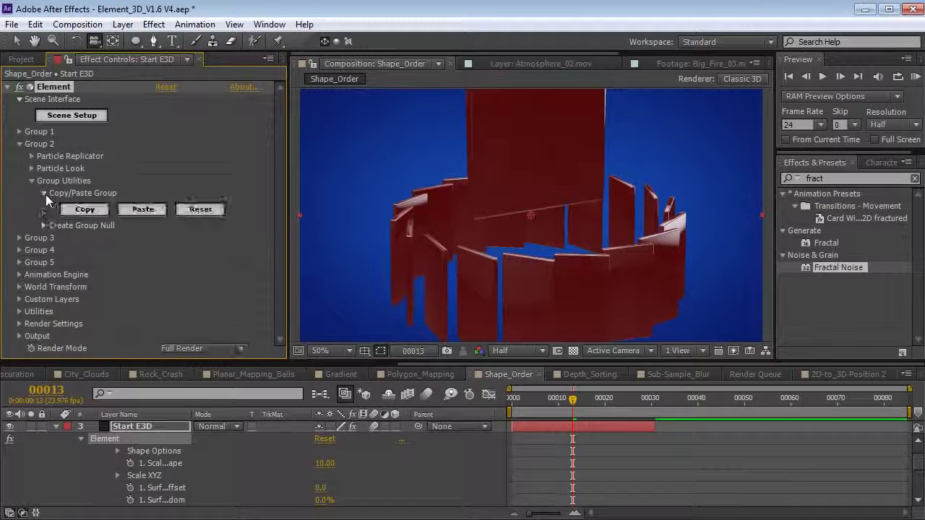
pyautogui.click(141, 210)
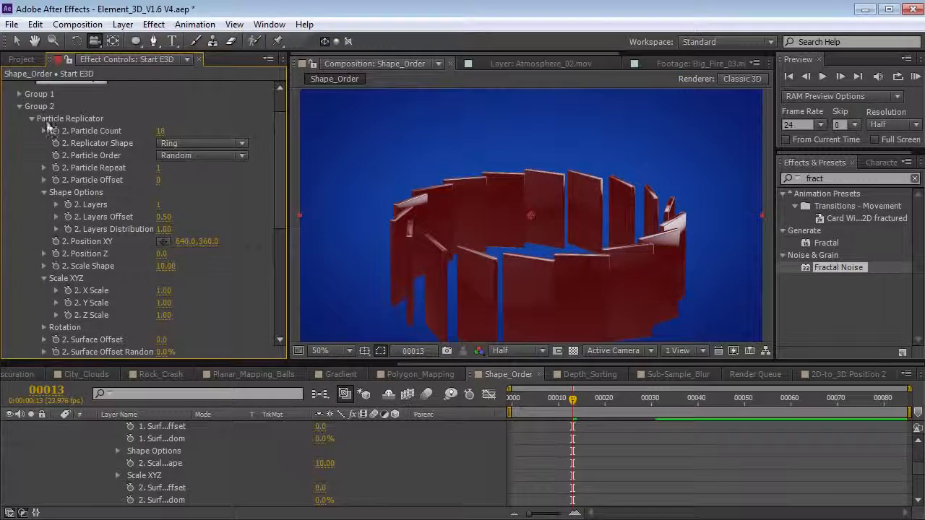
pyautogui.moveTo(213, 241); pyautogui.dragTo(101, 258)
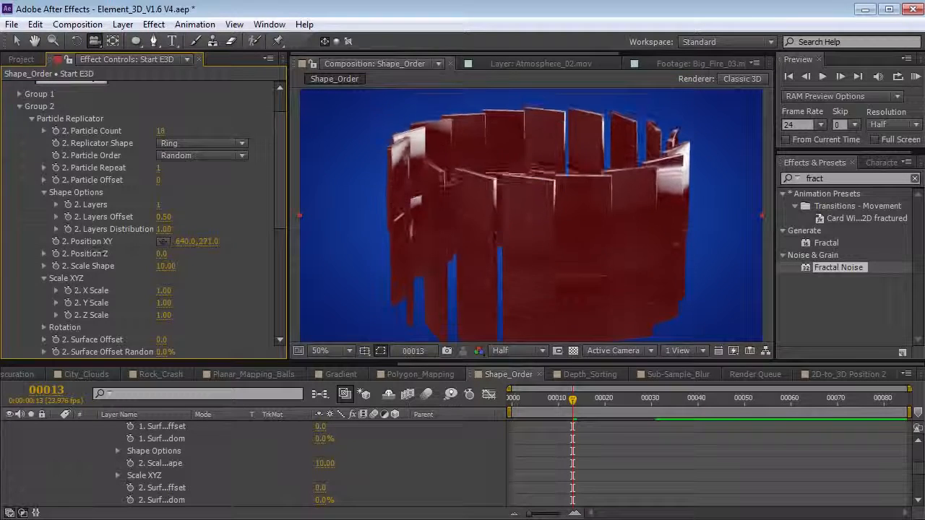
# - Set Group 2 particle size 3.36 and plate rotation to X 178°, Y -96°, Z 87°
pyautogui.scroll(-5, 205, 260)
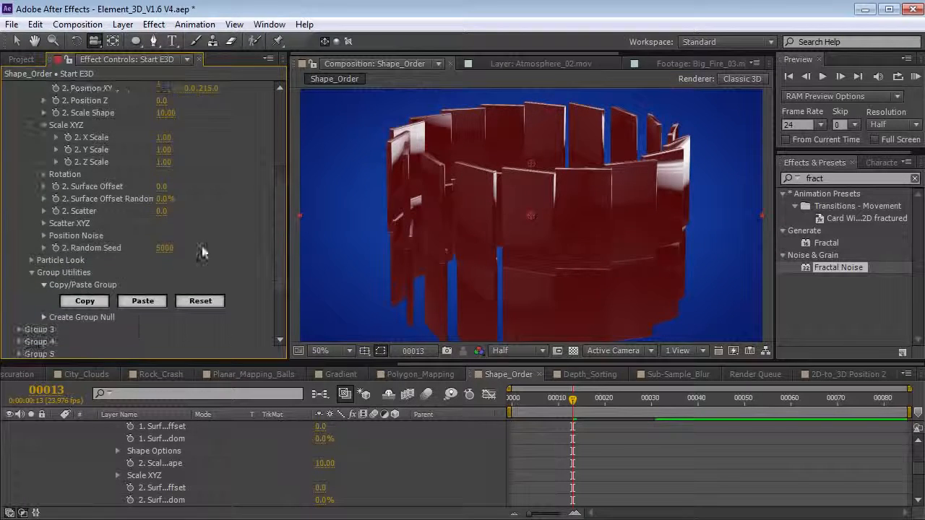
pyautogui.click(32, 261)
pyautogui.click(47, 313)
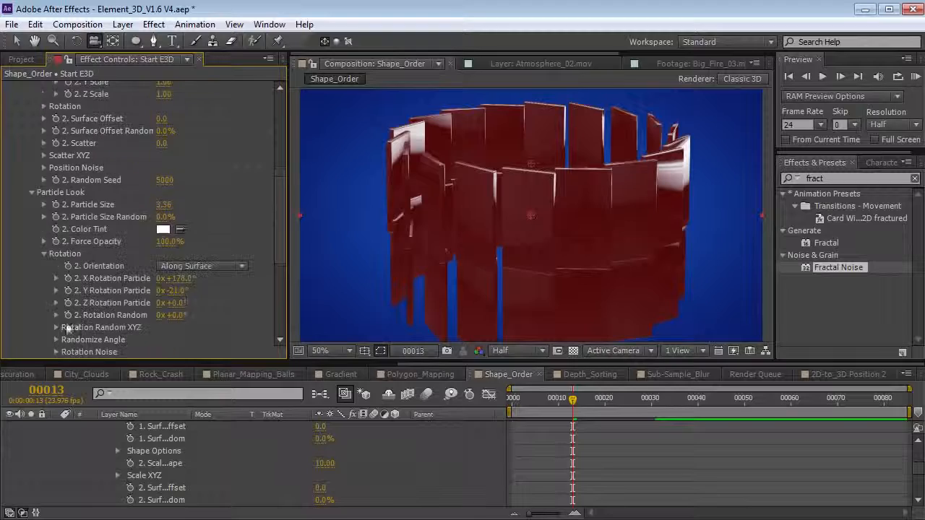
pyautogui.moveTo(179, 303); pyautogui.dragTo(134, 302)
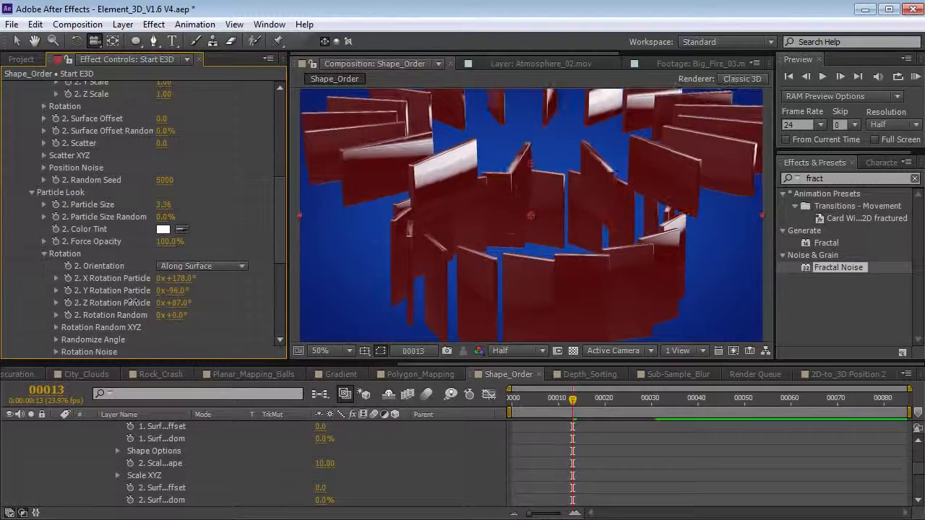
pyautogui.moveTo(279, 209); pyautogui.dragTo(276, 292)
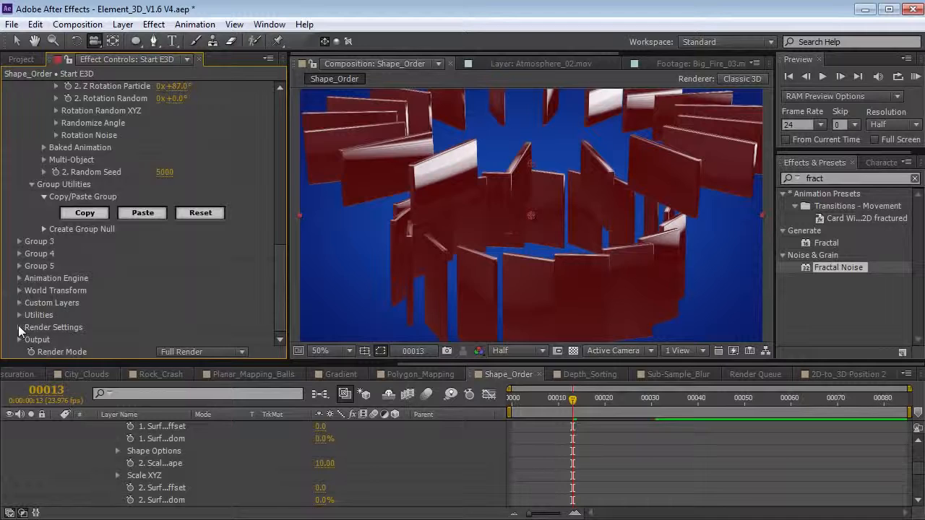
# - Enable ambient occlusion (SSAO) with AO Illumination Influence set to 0%
pyautogui.click(20, 328)
pyautogui.click(31, 289)
pyautogui.click(160, 229)
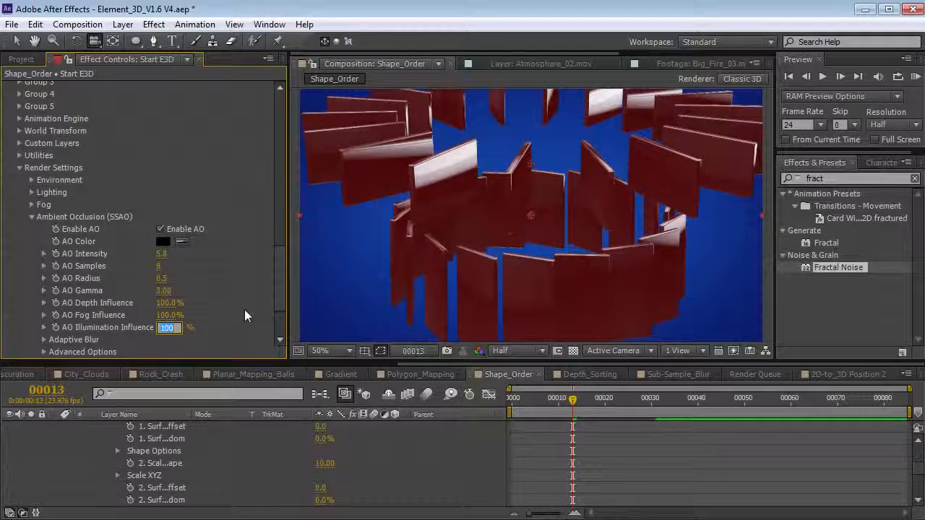
pyautogui.write('0')
pyautogui.press('Return')
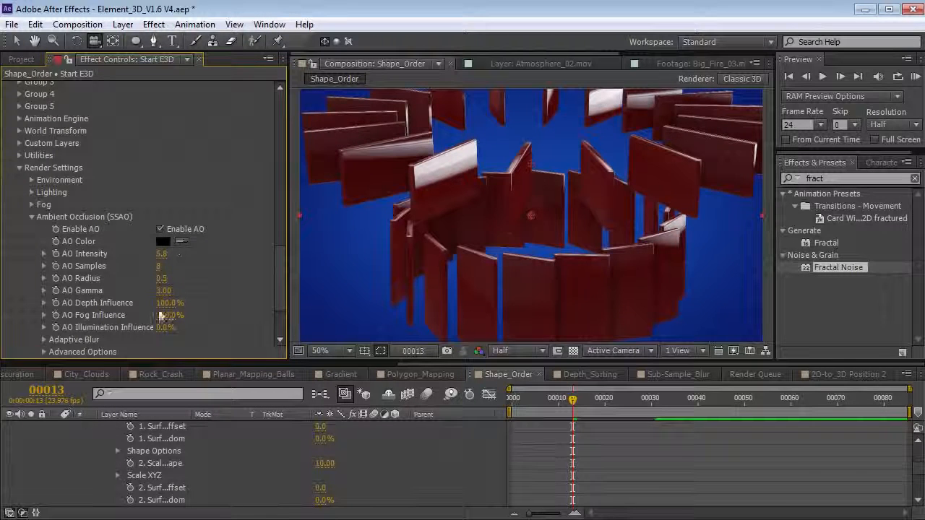
# - Adjust AO Radius to 4.5 and lower AO Intensity to 2.5, checking the shading
pyautogui.moveTo(435, 191); pyautogui.dragTo(433, 202)
pyautogui.click(178, 279)
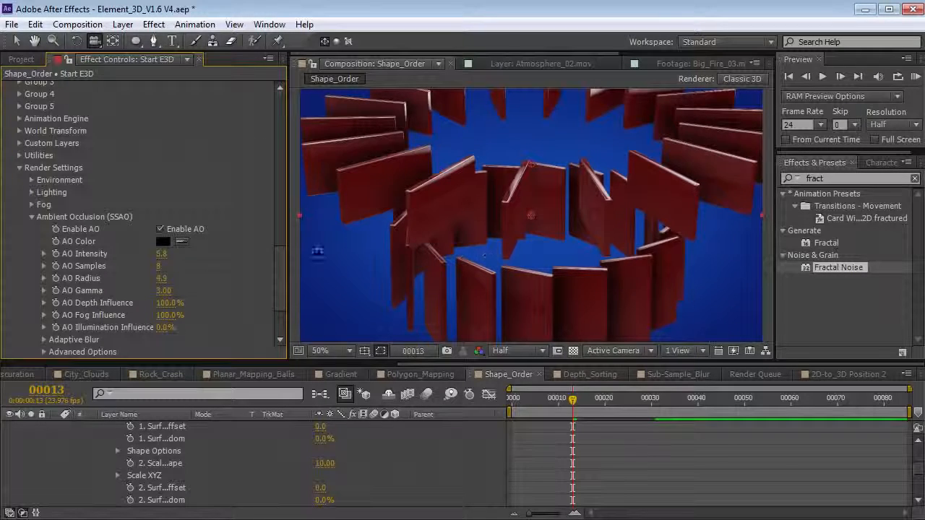
pyautogui.moveTo(161, 254); pyautogui.dragTo(117, 259)
pyautogui.moveTo(547, 243); pyautogui.dragTo(566, 232)
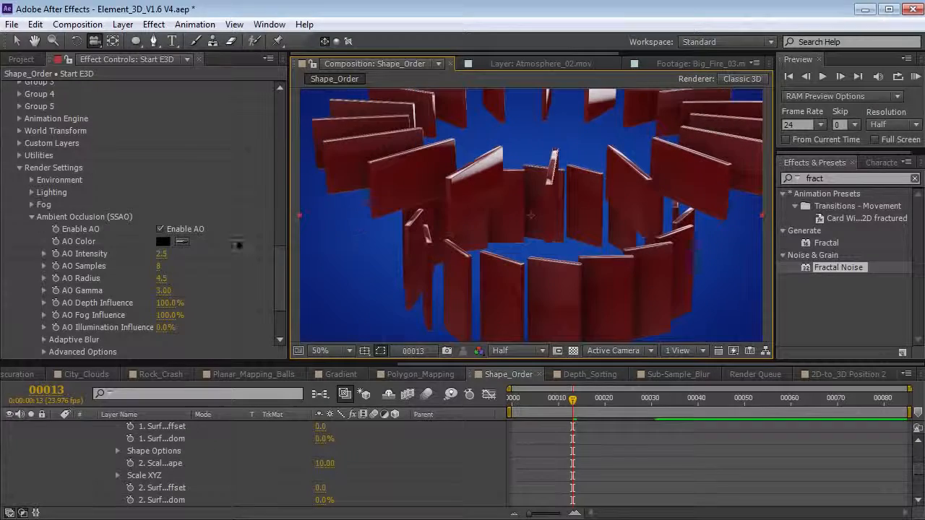
pyautogui.click(32, 217)
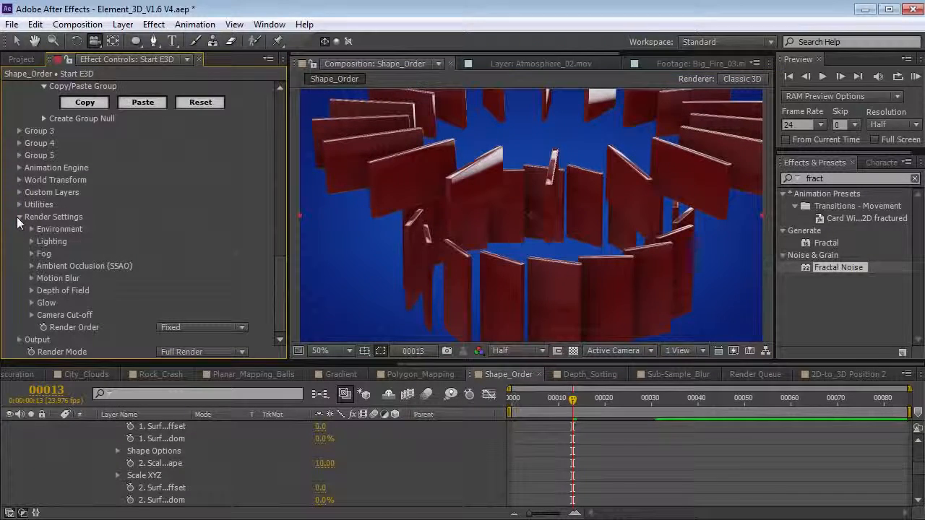
# - Enable the Element Animation Engine
pyautogui.click(18, 217)
pyautogui.click(19, 174)
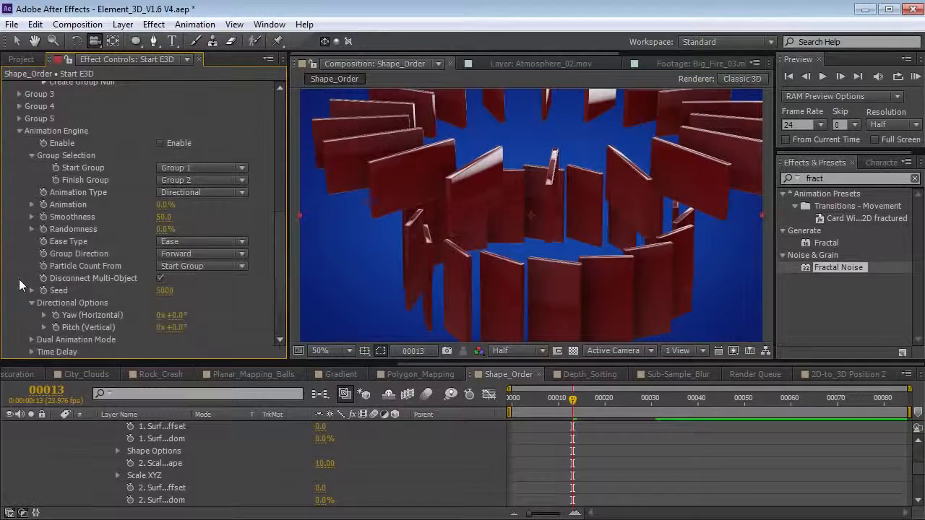
pyautogui.click(159, 143)
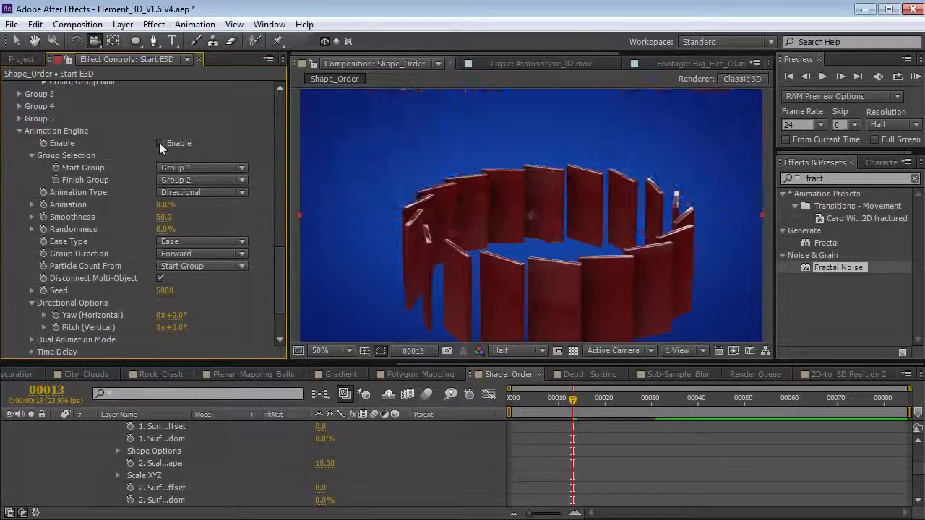
# - Keyframe Animation at 0% on frame 0 and 100% at a later frame, with motion blur on
pyautogui.moveTo(571, 400); pyautogui.dragTo(463, 415)
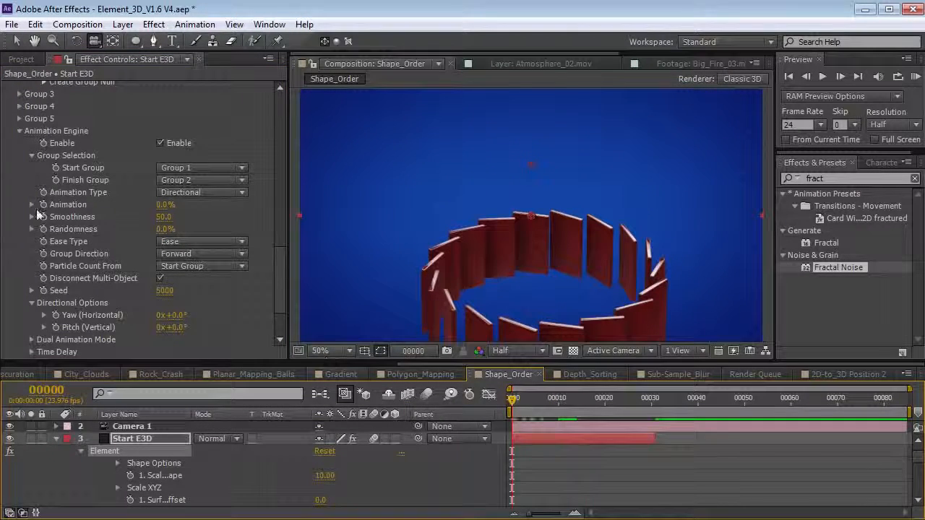
pyautogui.click(43, 205)
pyautogui.moveTo(535, 399); pyautogui.dragTo(650, 419)
pyautogui.moveTo(164, 204); pyautogui.dragTo(236, 197)
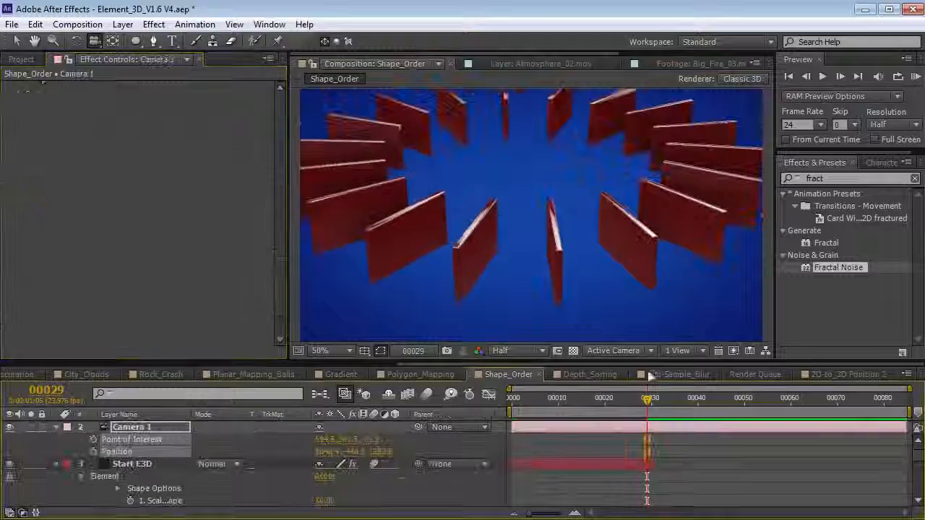
pyautogui.moveTo(647, 400); pyautogui.dragTo(577, 421)
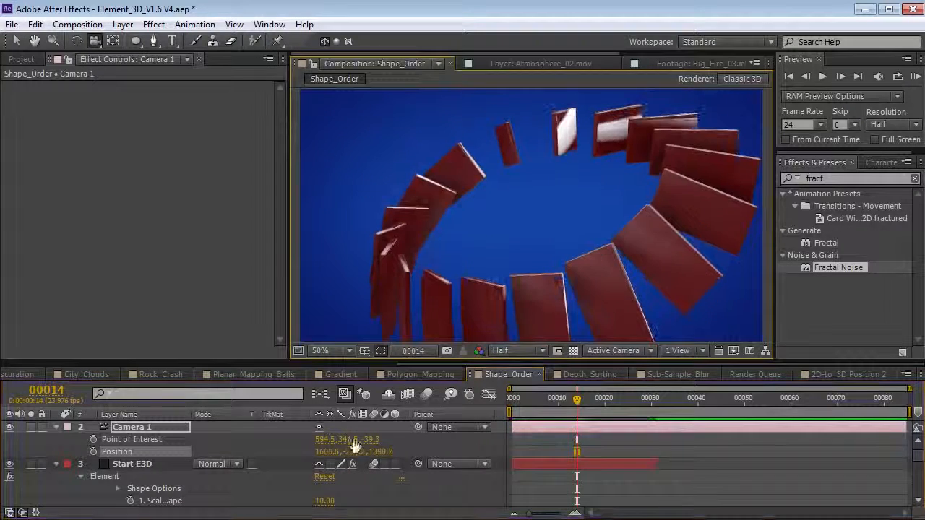
pyautogui.click(426, 396)
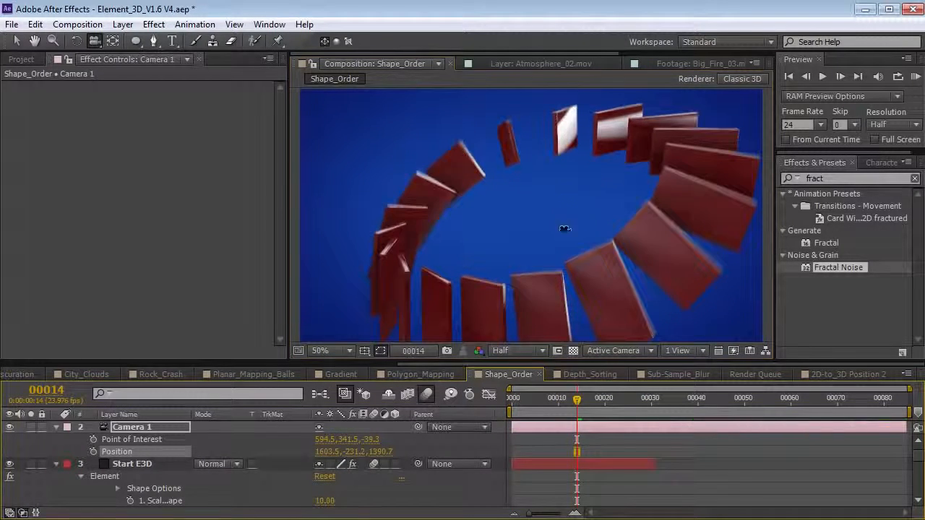
# - Reveal Start E3D's animated properties and preview the transition from a new camera angle
pyautogui.click(606, 465)
pyautogui.press('u')
pyautogui.press('u')
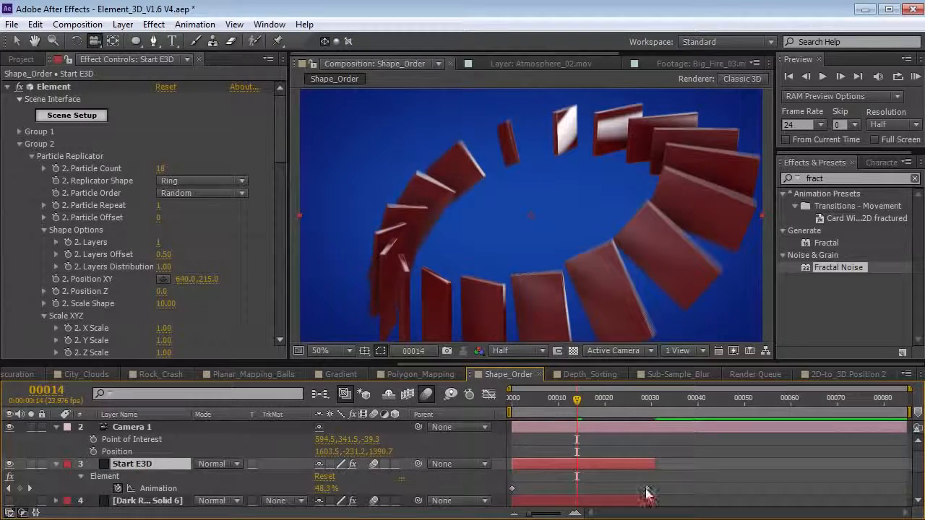
pyautogui.moveTo(577, 398); pyautogui.dragTo(546, 432)
pyautogui.moveTo(617, 233); pyautogui.dragTo(572, 225)
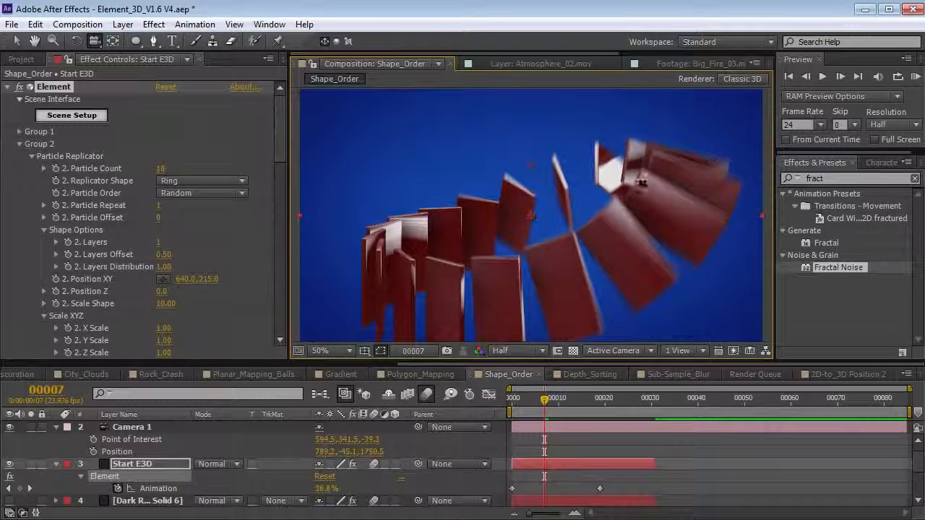
pyautogui.moveTo(525, 400); pyautogui.dragTo(544, 401)
pyautogui.moveTo(283, 124); pyautogui.dragTo(273, 279)
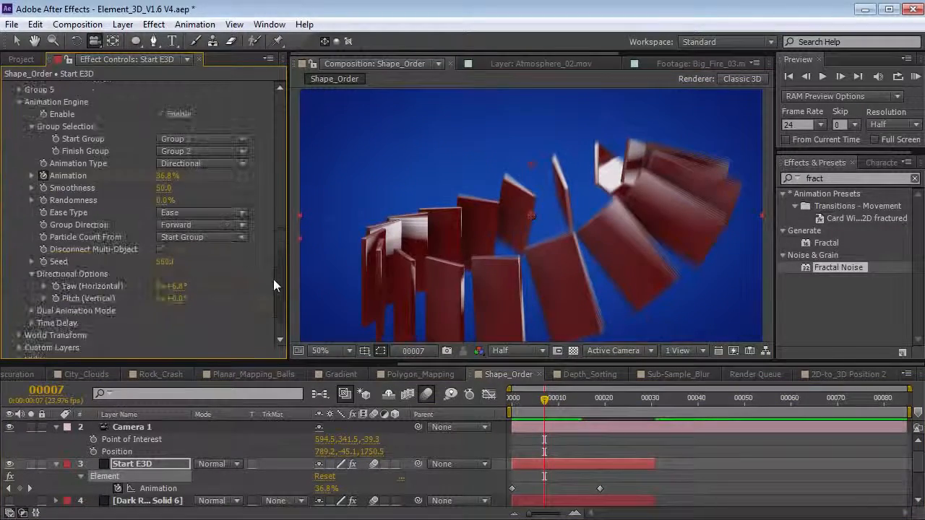
# - Tune the transition, trying randomness and settling on Smoothness 52 with 0% Randomness
pyautogui.moveTo(178, 190); pyautogui.dragTo(141, 192)
pyautogui.moveTo(532, 404)
pyautogui.mouseDown()
pyautogui.moveTo(514, 403)
pyautogui.moveTo(562, 409)
pyautogui.moveTo(549, 405)
pyautogui.mouseUp()
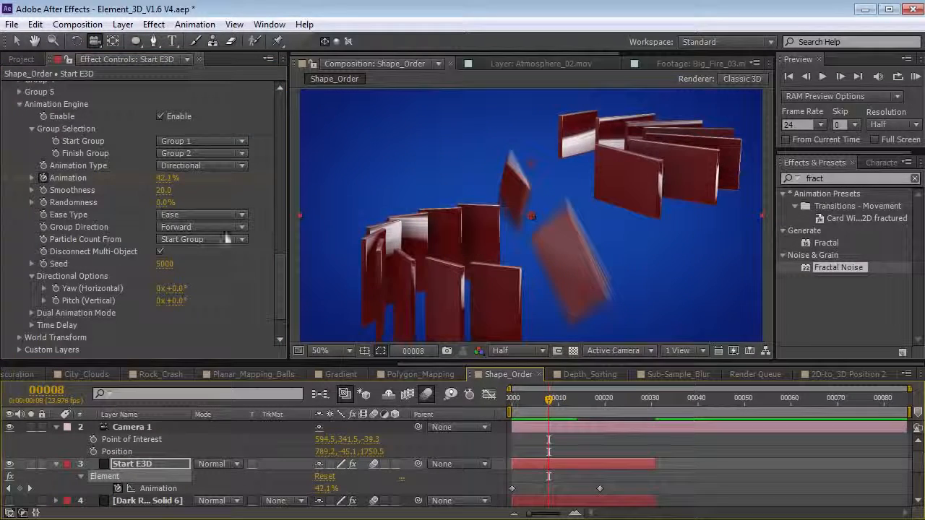
pyautogui.moveTo(164, 203); pyautogui.dragTo(208, 202)
pyautogui.moveTo(550, 402); pyautogui.dragTo(535, 415)
pyautogui.moveTo(164, 192); pyautogui.dragTo(79, 208)
pyautogui.moveTo(525, 398)
pyautogui.mouseDown()
pyautogui.moveTo(557, 403)
pyautogui.moveTo(535, 400)
pyautogui.mouseUp()
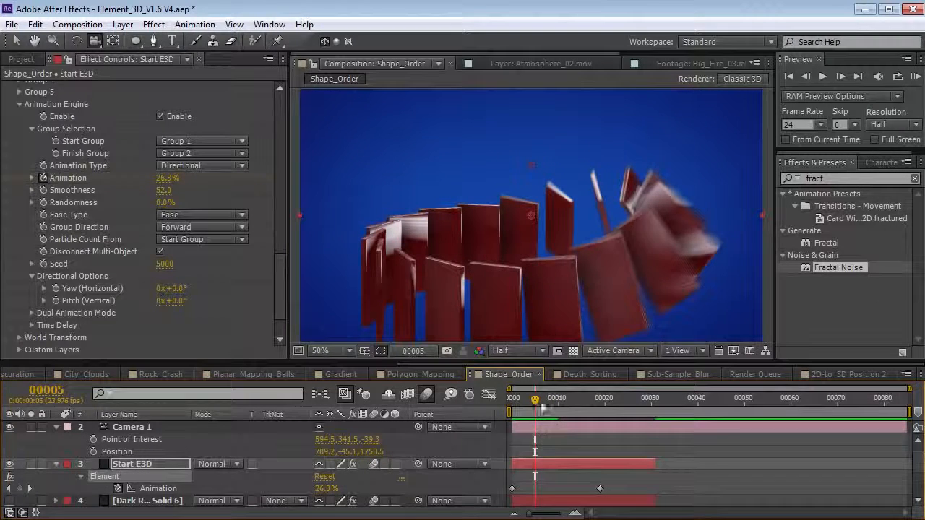
pyautogui.moveTo(544, 409); pyautogui.dragTo(531, 402)
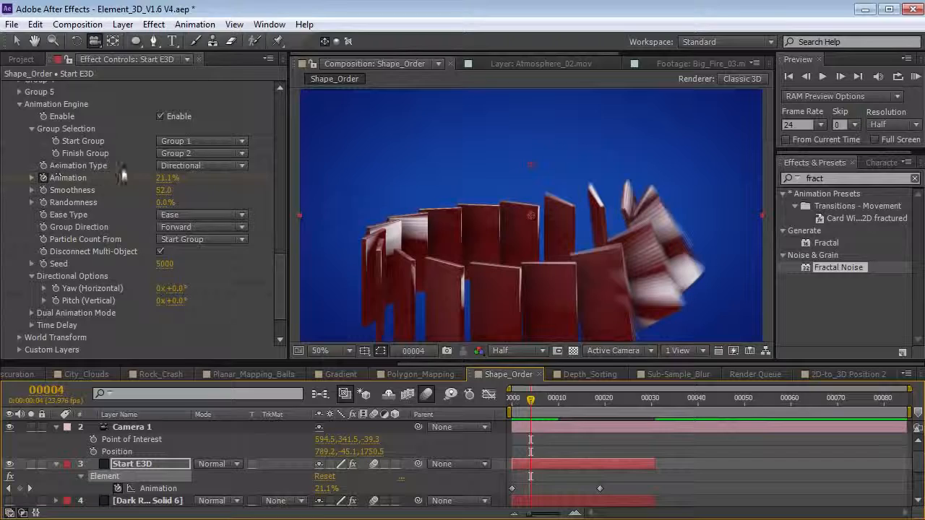
pyautogui.click(197, 166)
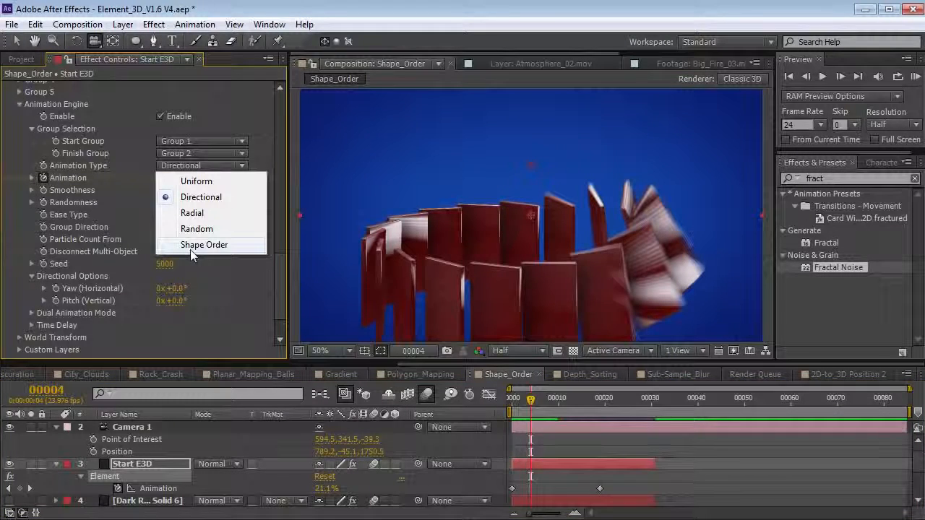
# - Switch Animation Type to Shape Order, preview the sequential transition, and set Shape Order Offset to 11
pyautogui.click(219, 246)
pyautogui.moveTo(537, 236); pyautogui.dragTo(621, 257)
pyautogui.moveTo(532, 402); pyautogui.dragTo(598, 403)
pyautogui.moveTo(586, 410); pyautogui.dragTo(556, 415)
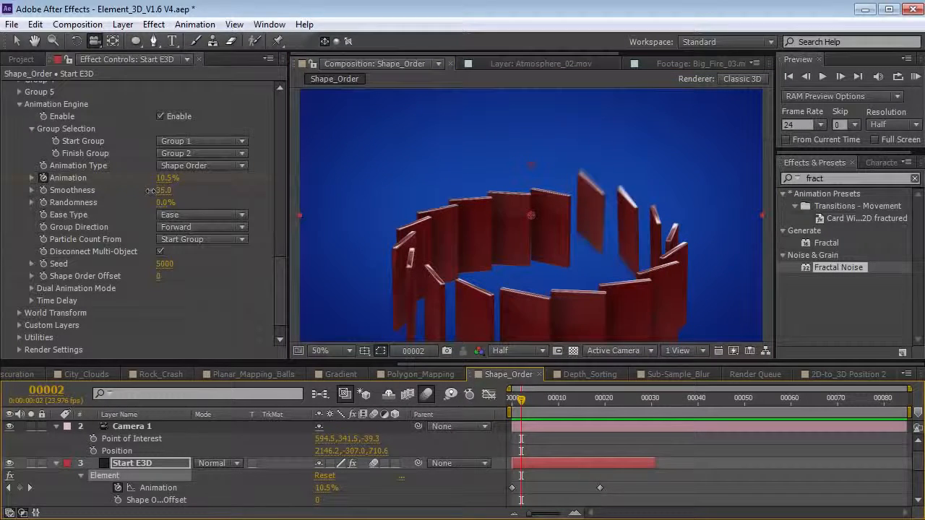
pyautogui.moveTo(516, 405); pyautogui.dragTo(535, 410)
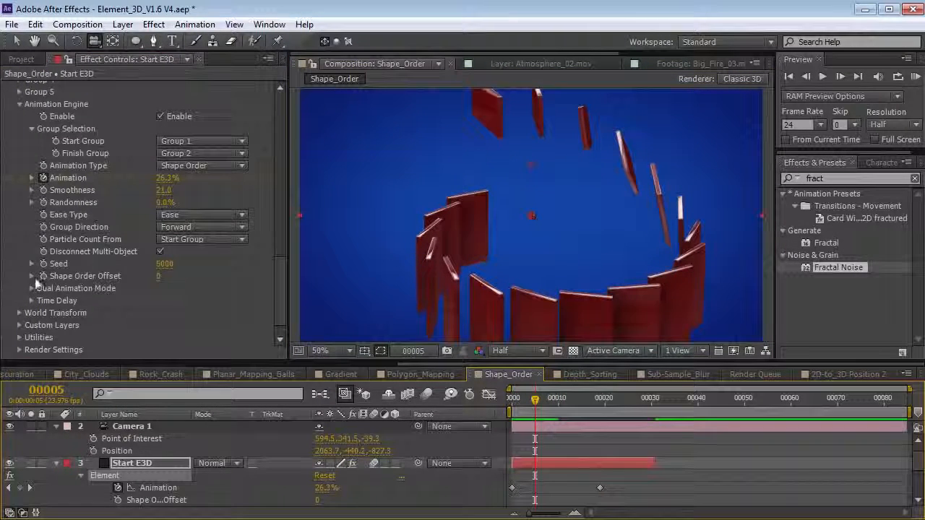
pyautogui.moveTo(160, 277); pyautogui.dragTo(391, 375)
pyautogui.moveTo(528, 407)
pyautogui.mouseDown()
pyautogui.moveTo(542, 404)
pyautogui.moveTo(521, 404)
pyautogui.mouseUp()
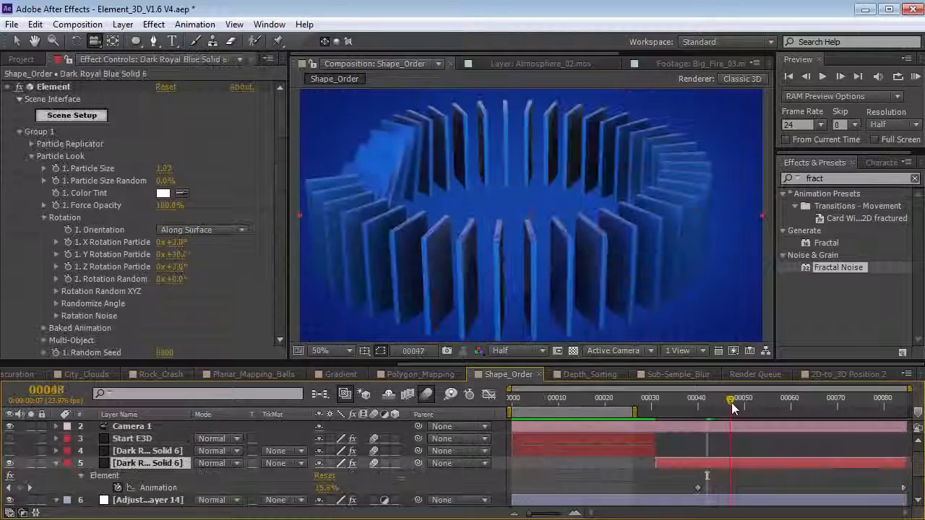
# - Scrub through Dark Royal Blue Solid 6's blue plate animation, ending near frame 30
pyautogui.moveTo(731, 402); pyautogui.dragTo(771, 410)
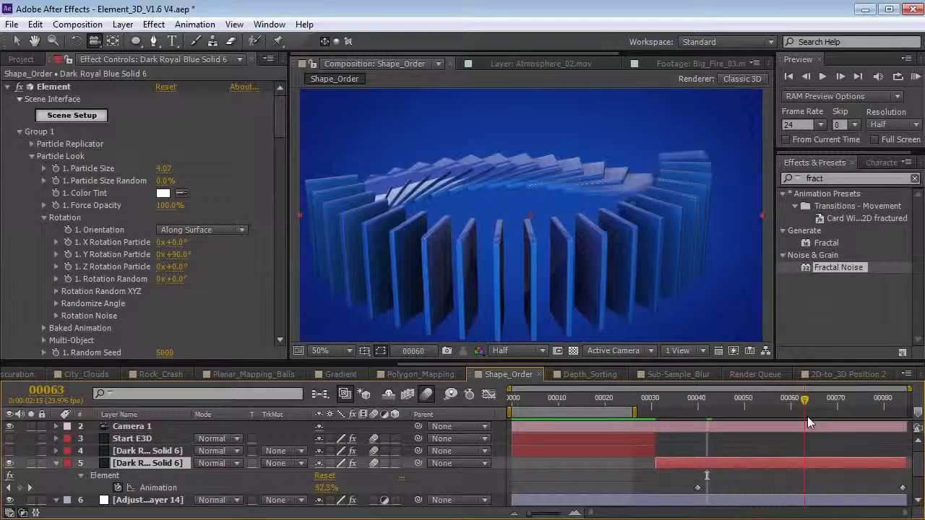
pyautogui.moveTo(838, 429); pyautogui.dragTo(768, 410)
pyautogui.moveTo(824, 405); pyautogui.dragTo(726, 411)
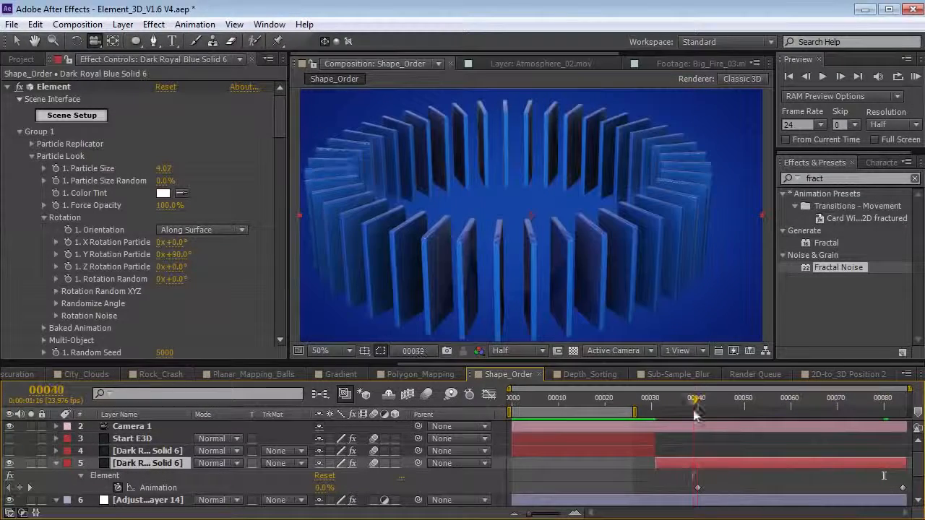
pyautogui.click(586, 398)
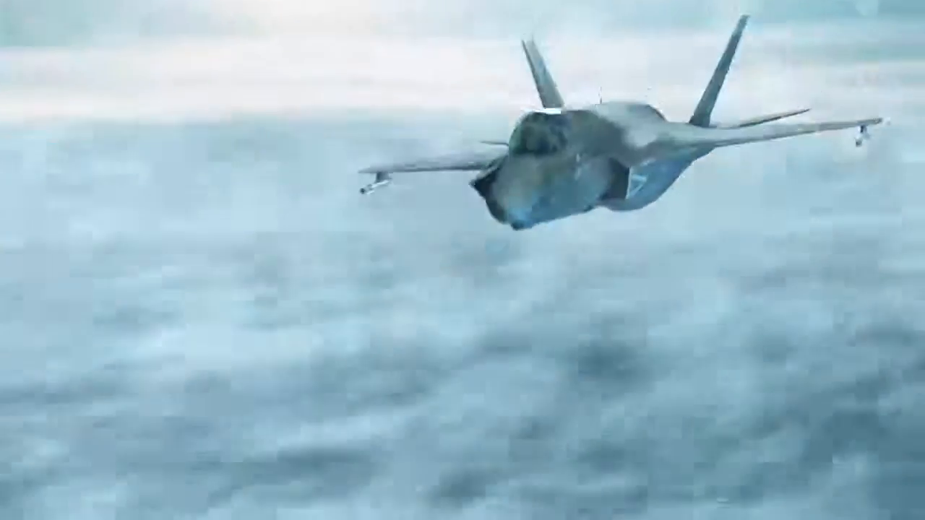